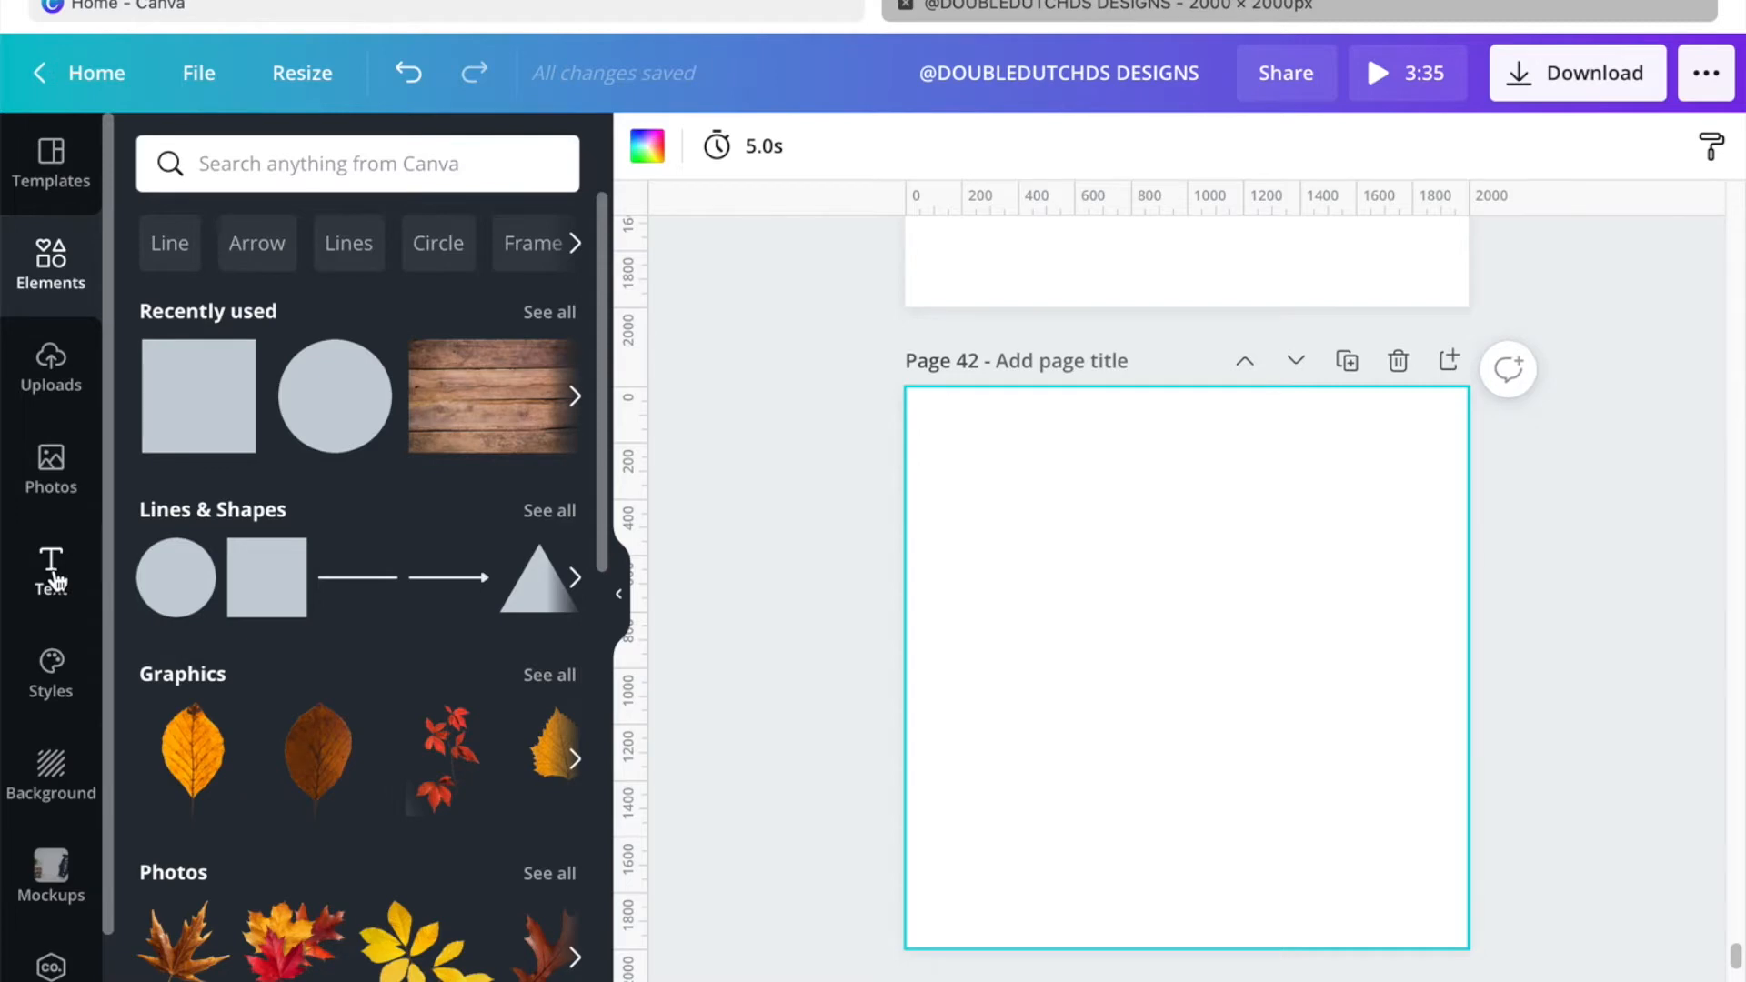
Step: Add a heading to the blank page 42 reading "strong woman"
click(52, 575)
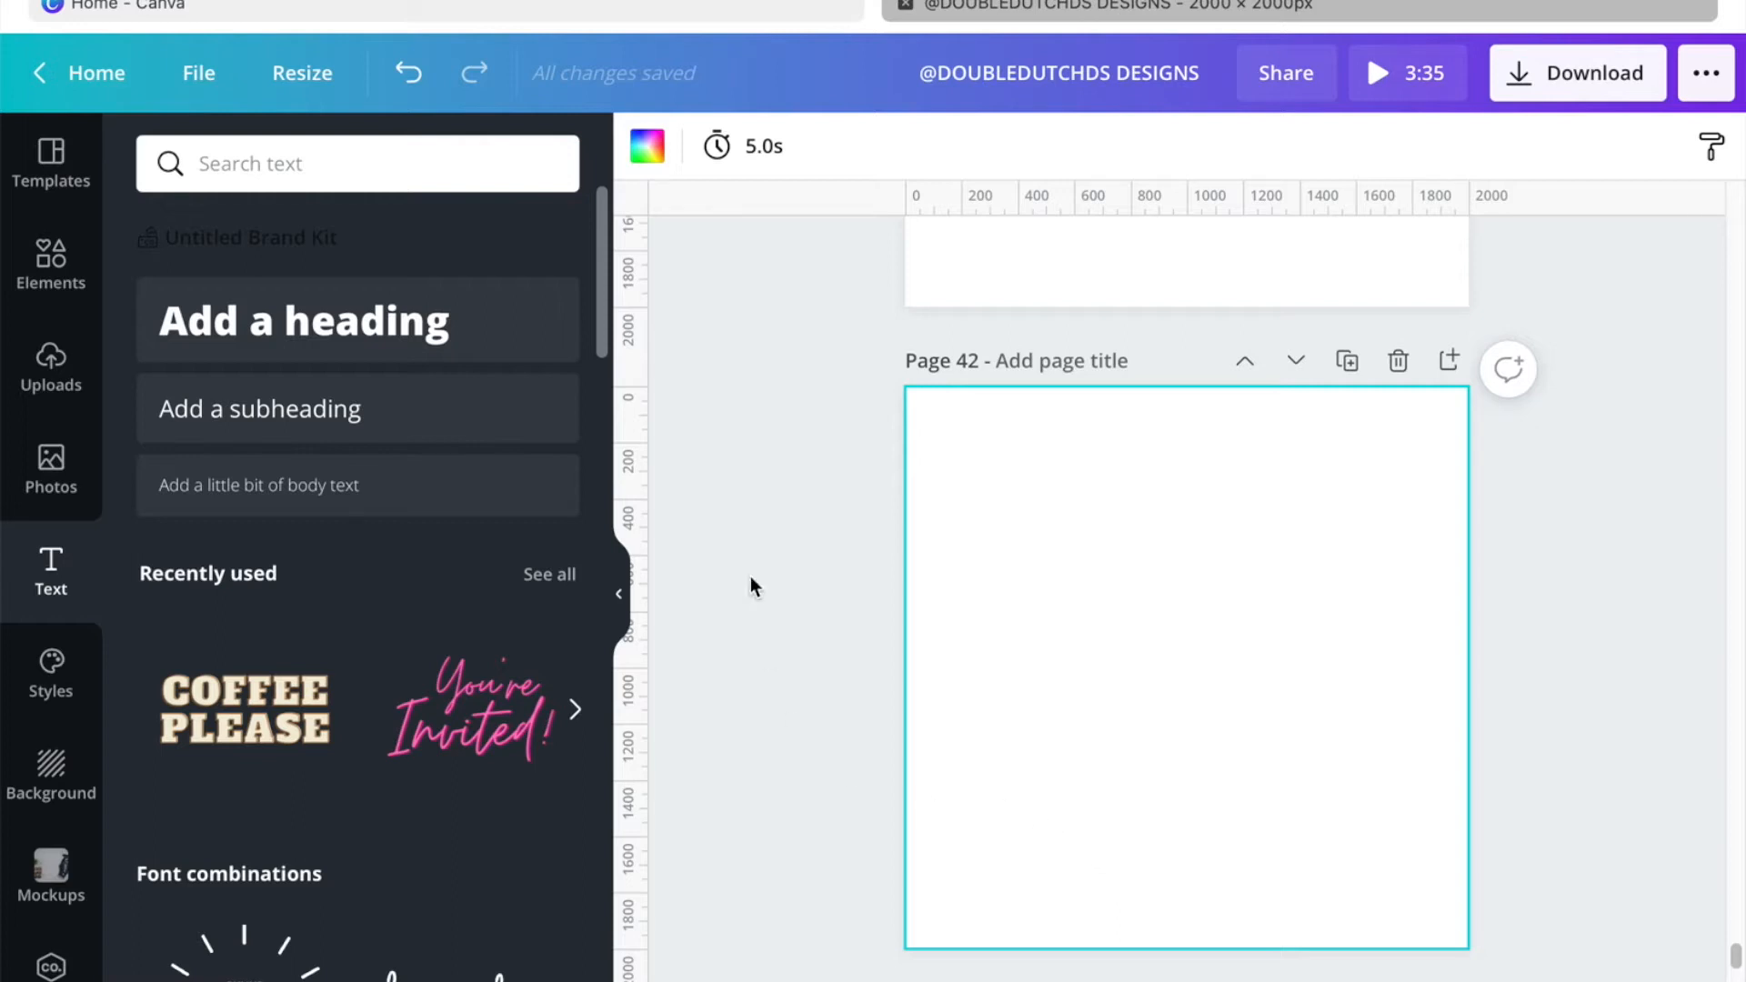
click(437, 338)
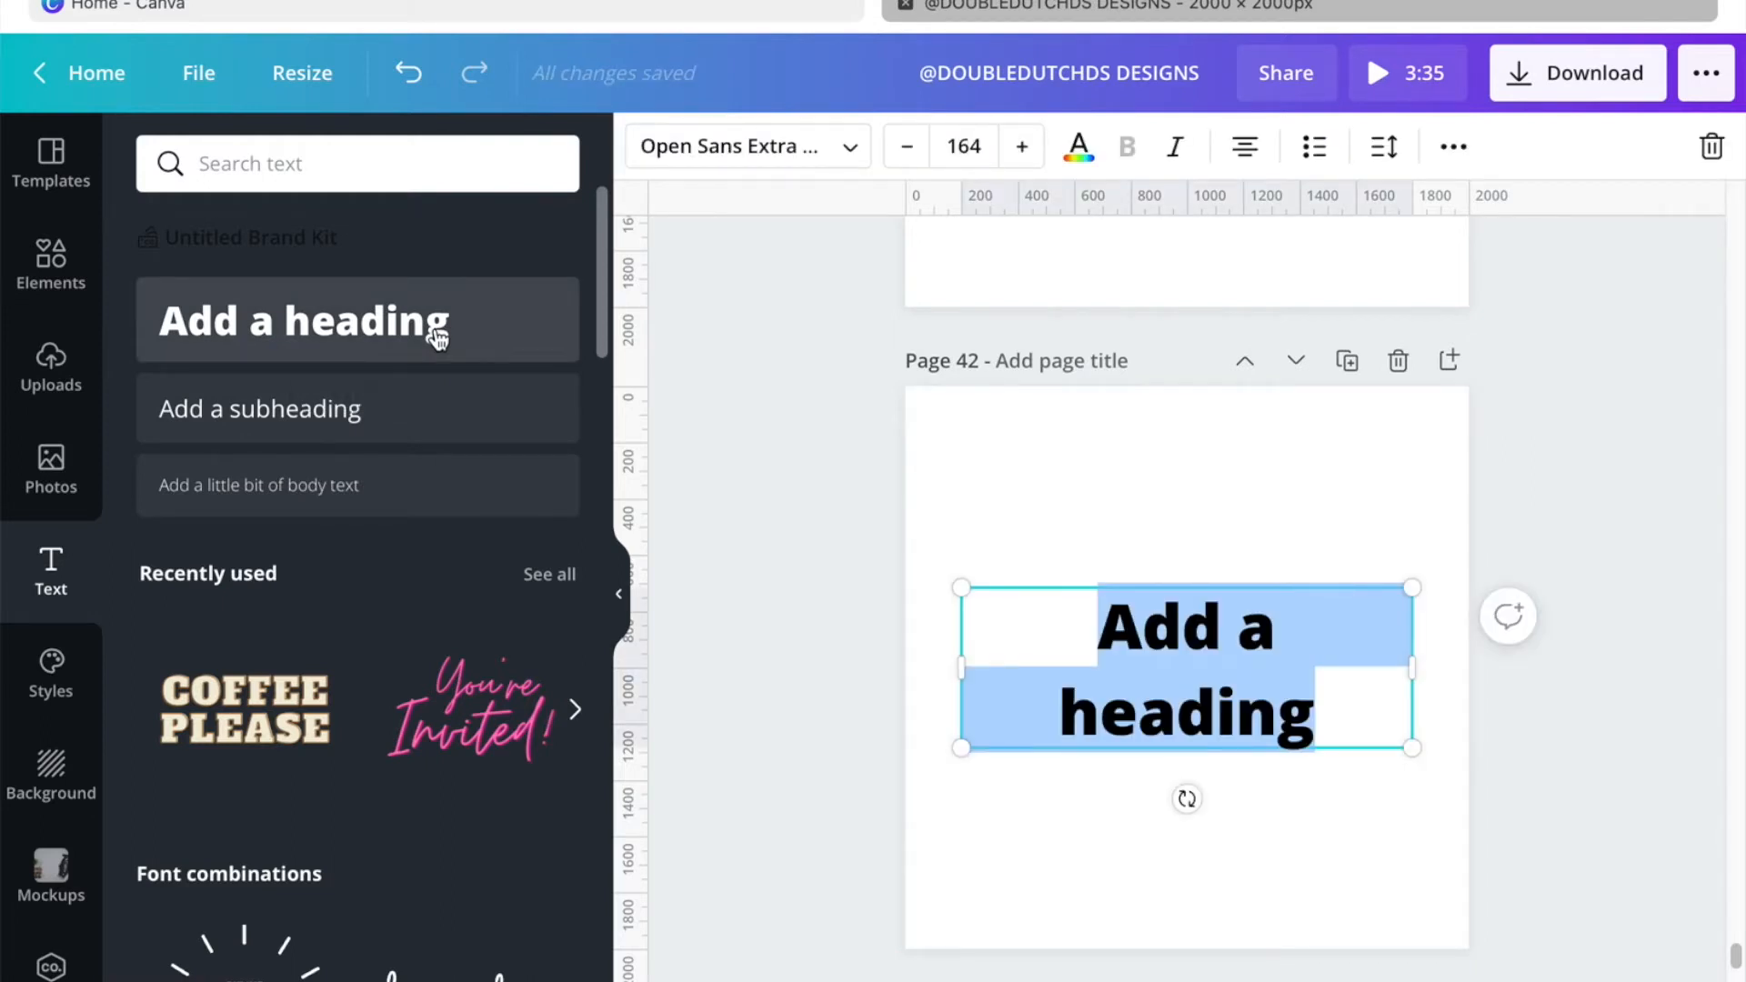
text(Strong wom)
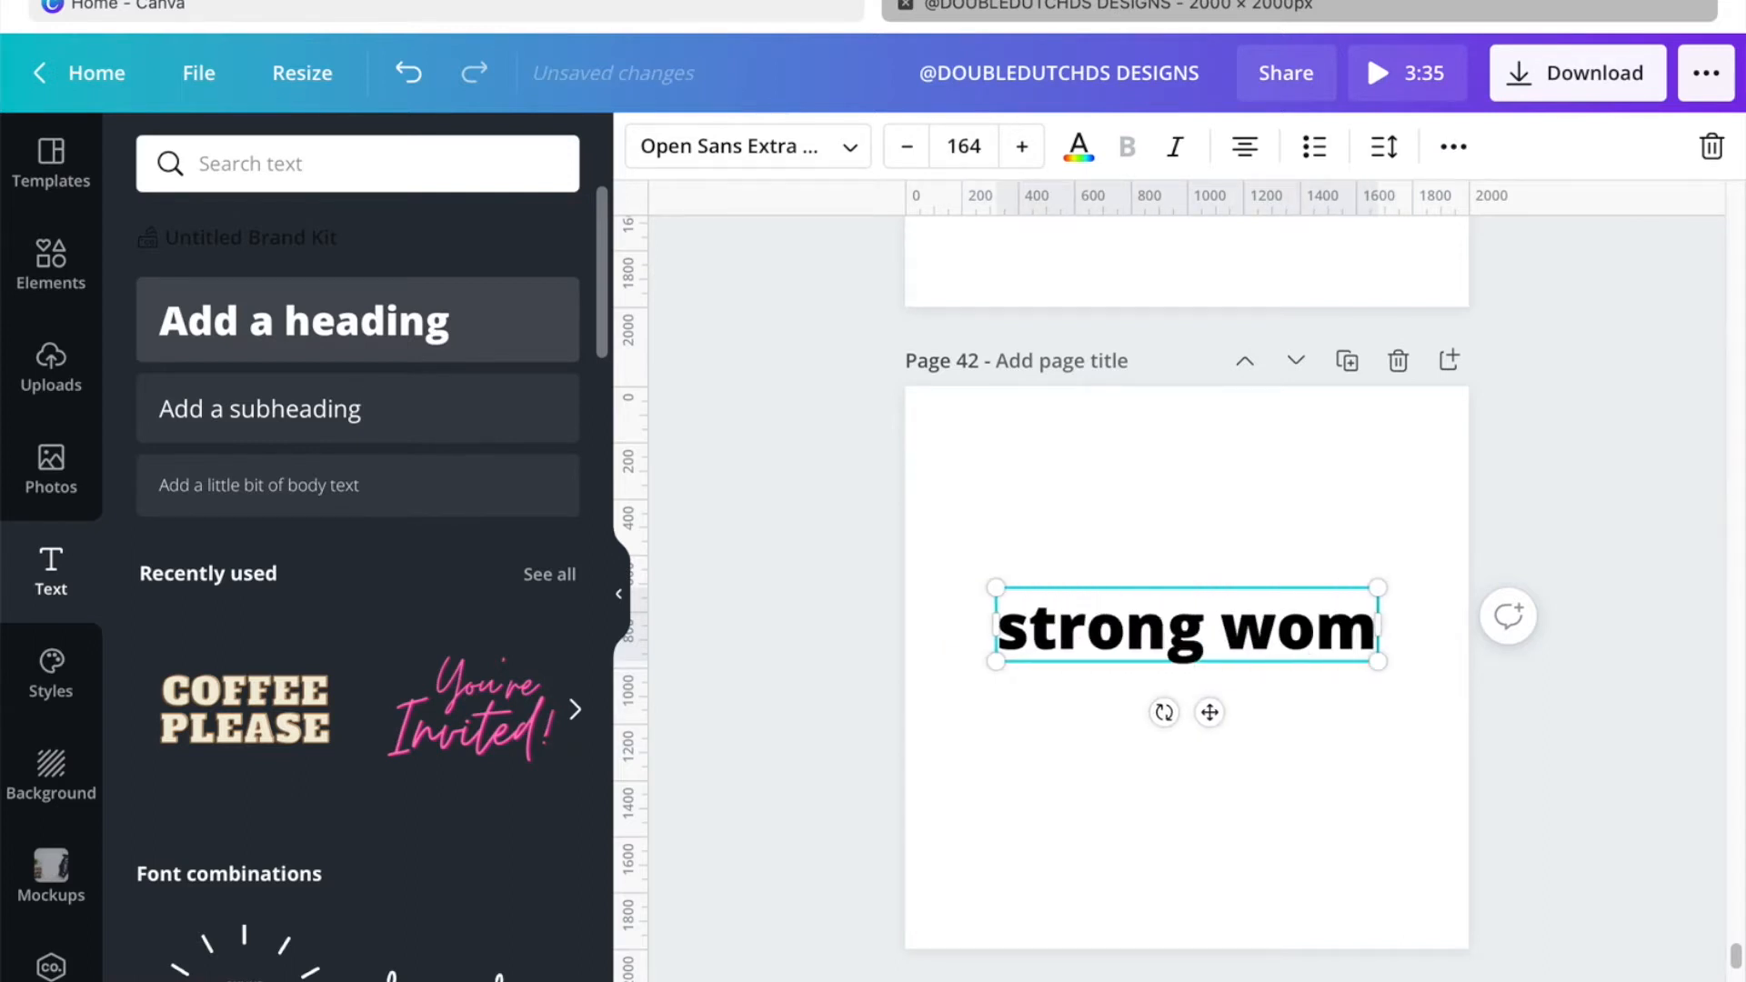
text(an)
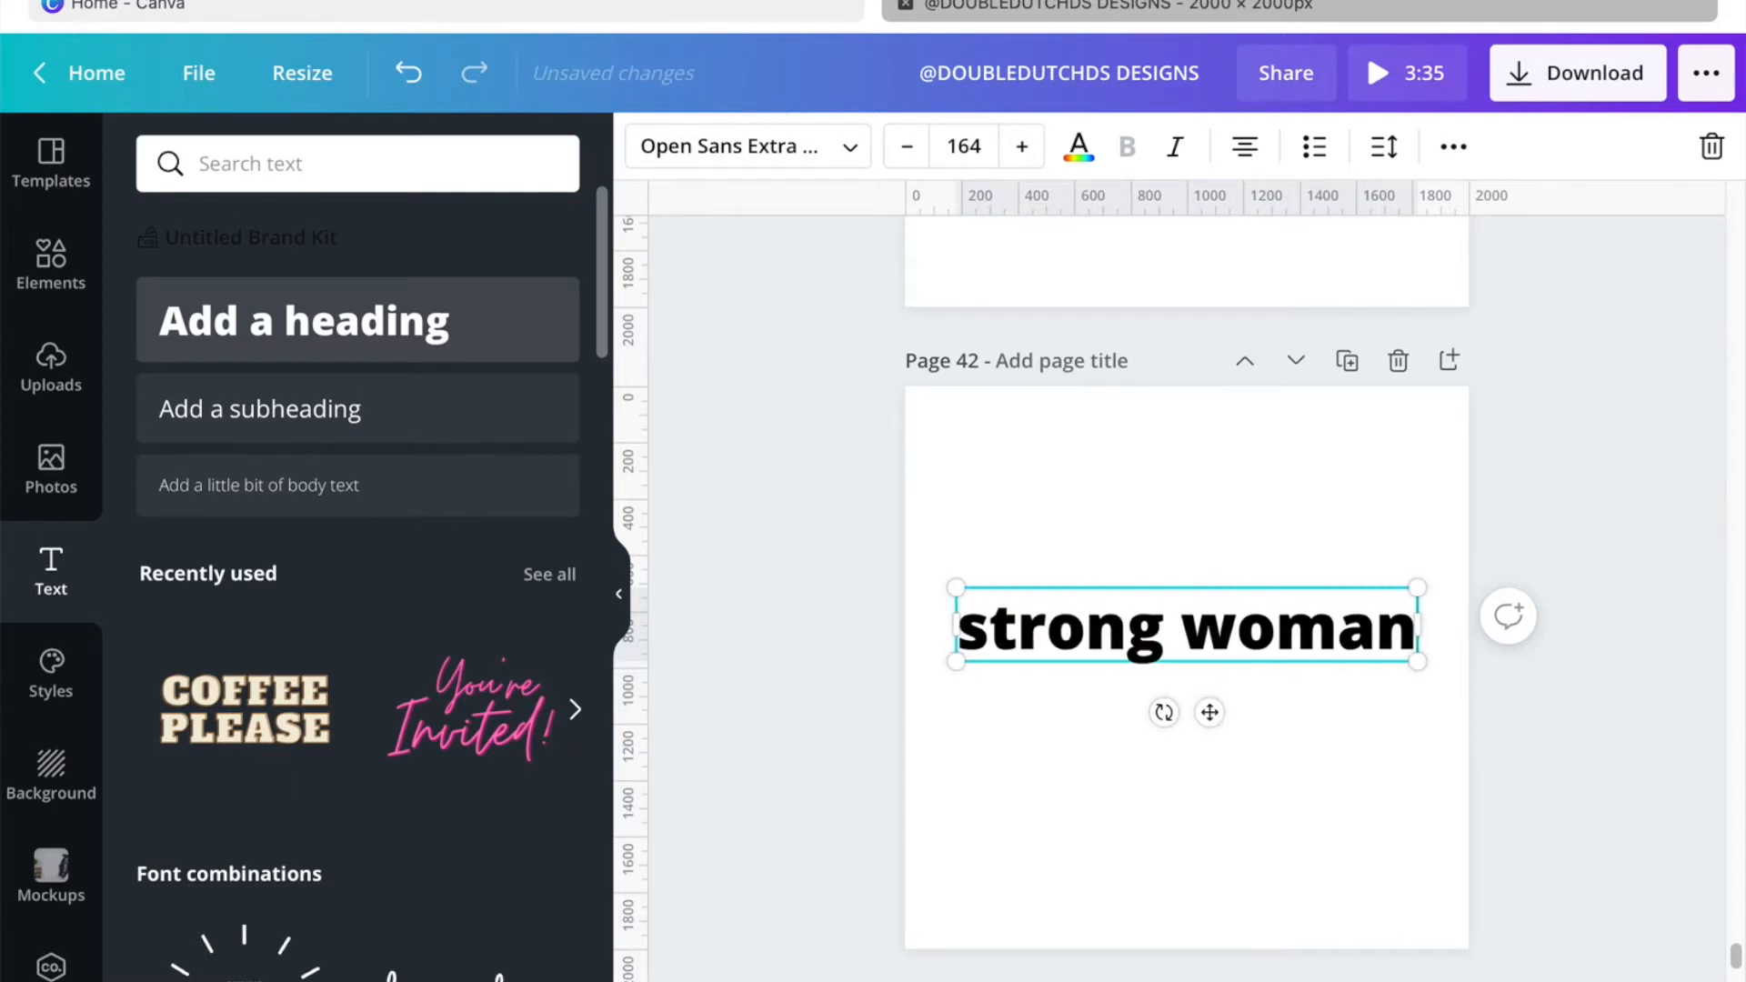
Step: Find the Shorelines Script Bold font by searching for "shorelin" and apply it to the "strong woman" heading
click(744, 148)
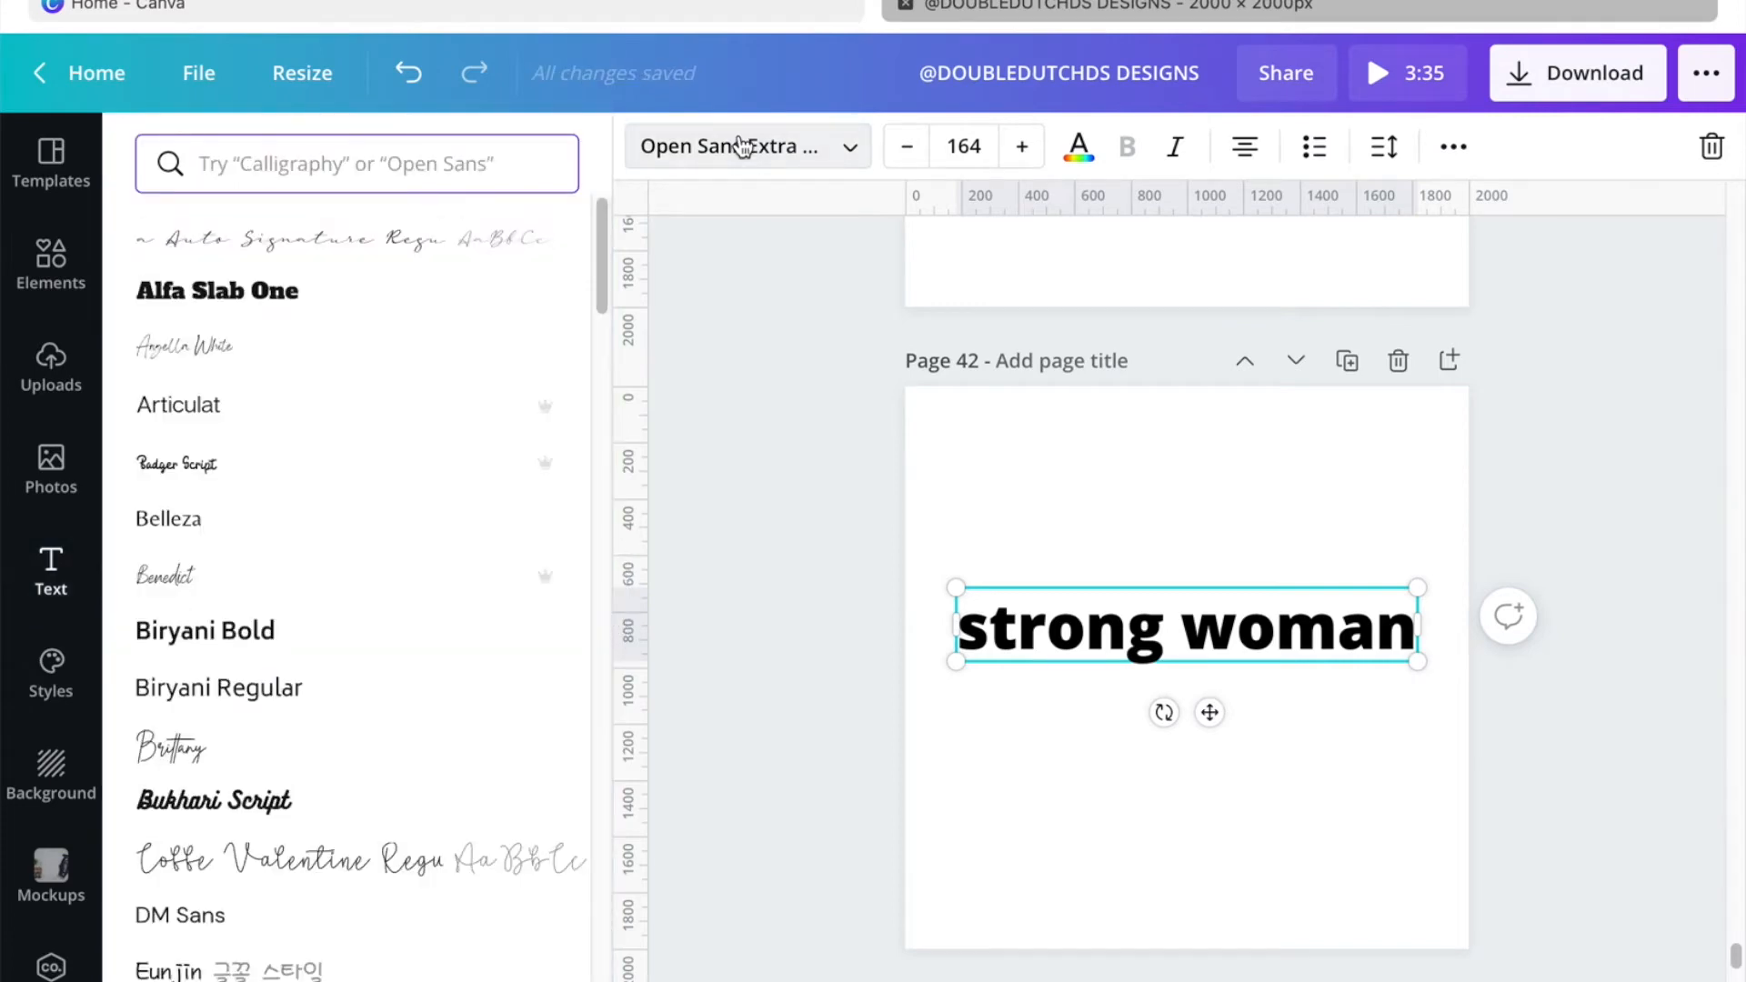
click(499, 164)
text(sho)
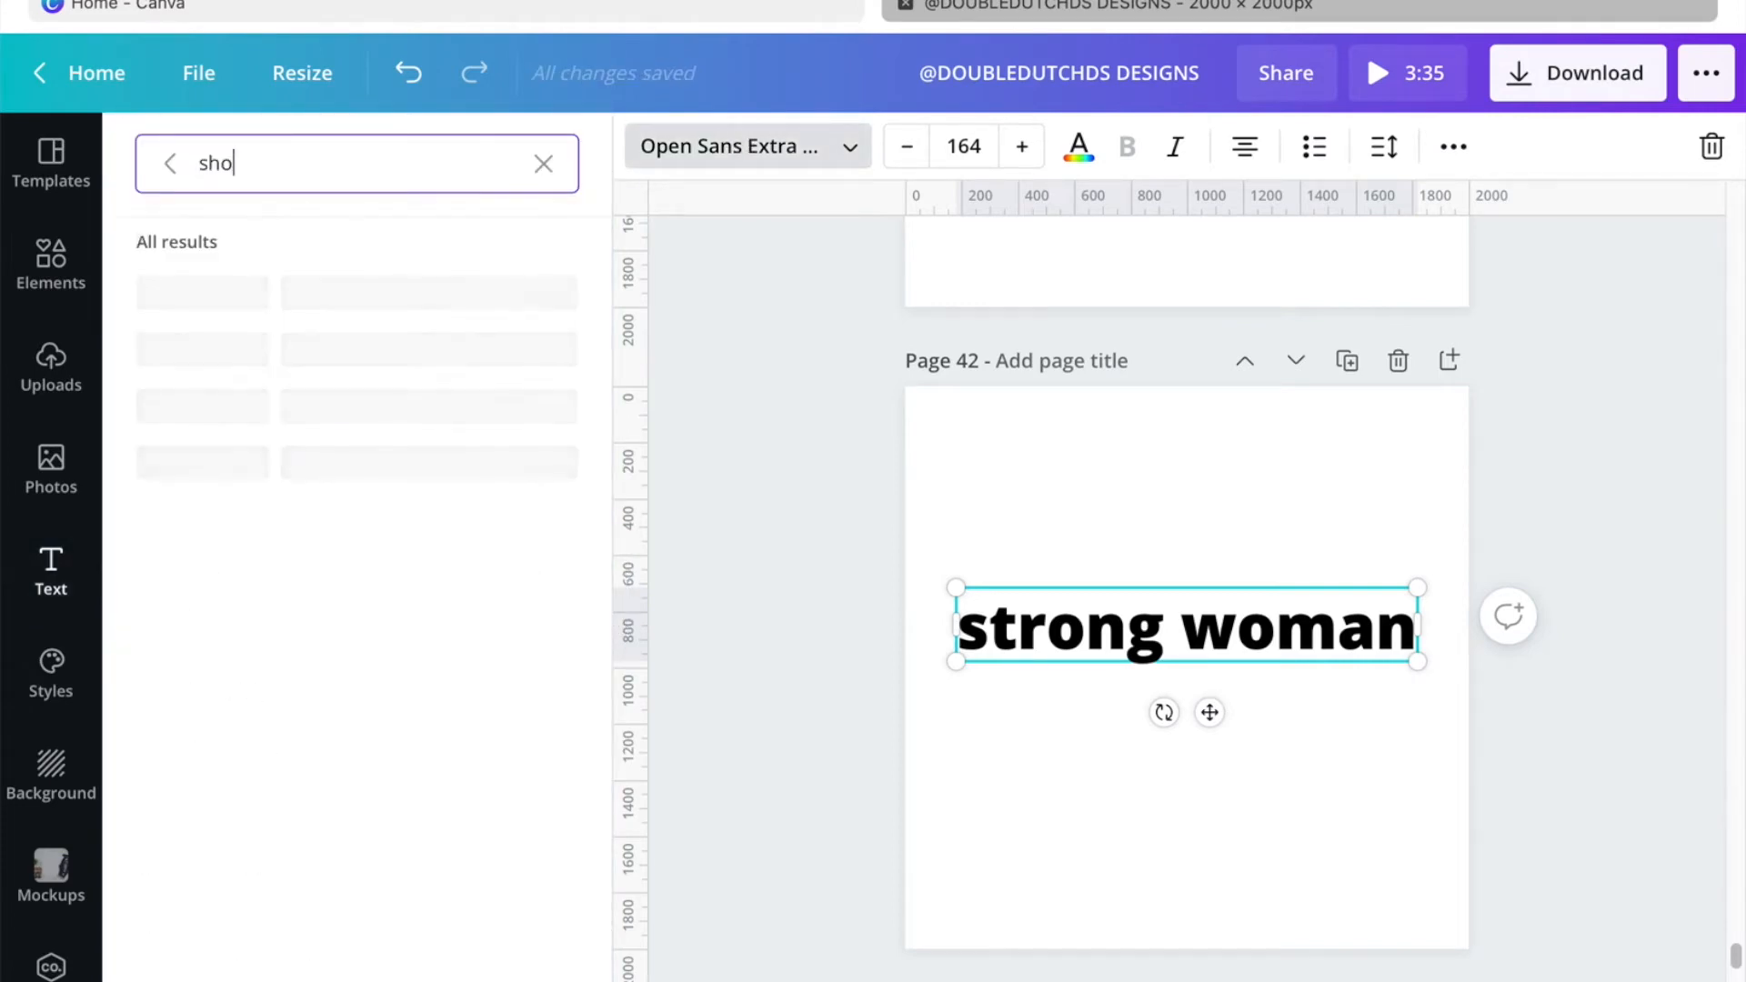
text(rlin)
key(BackSpace)
key(BackSpace)
key(BackSpace)
text(e)
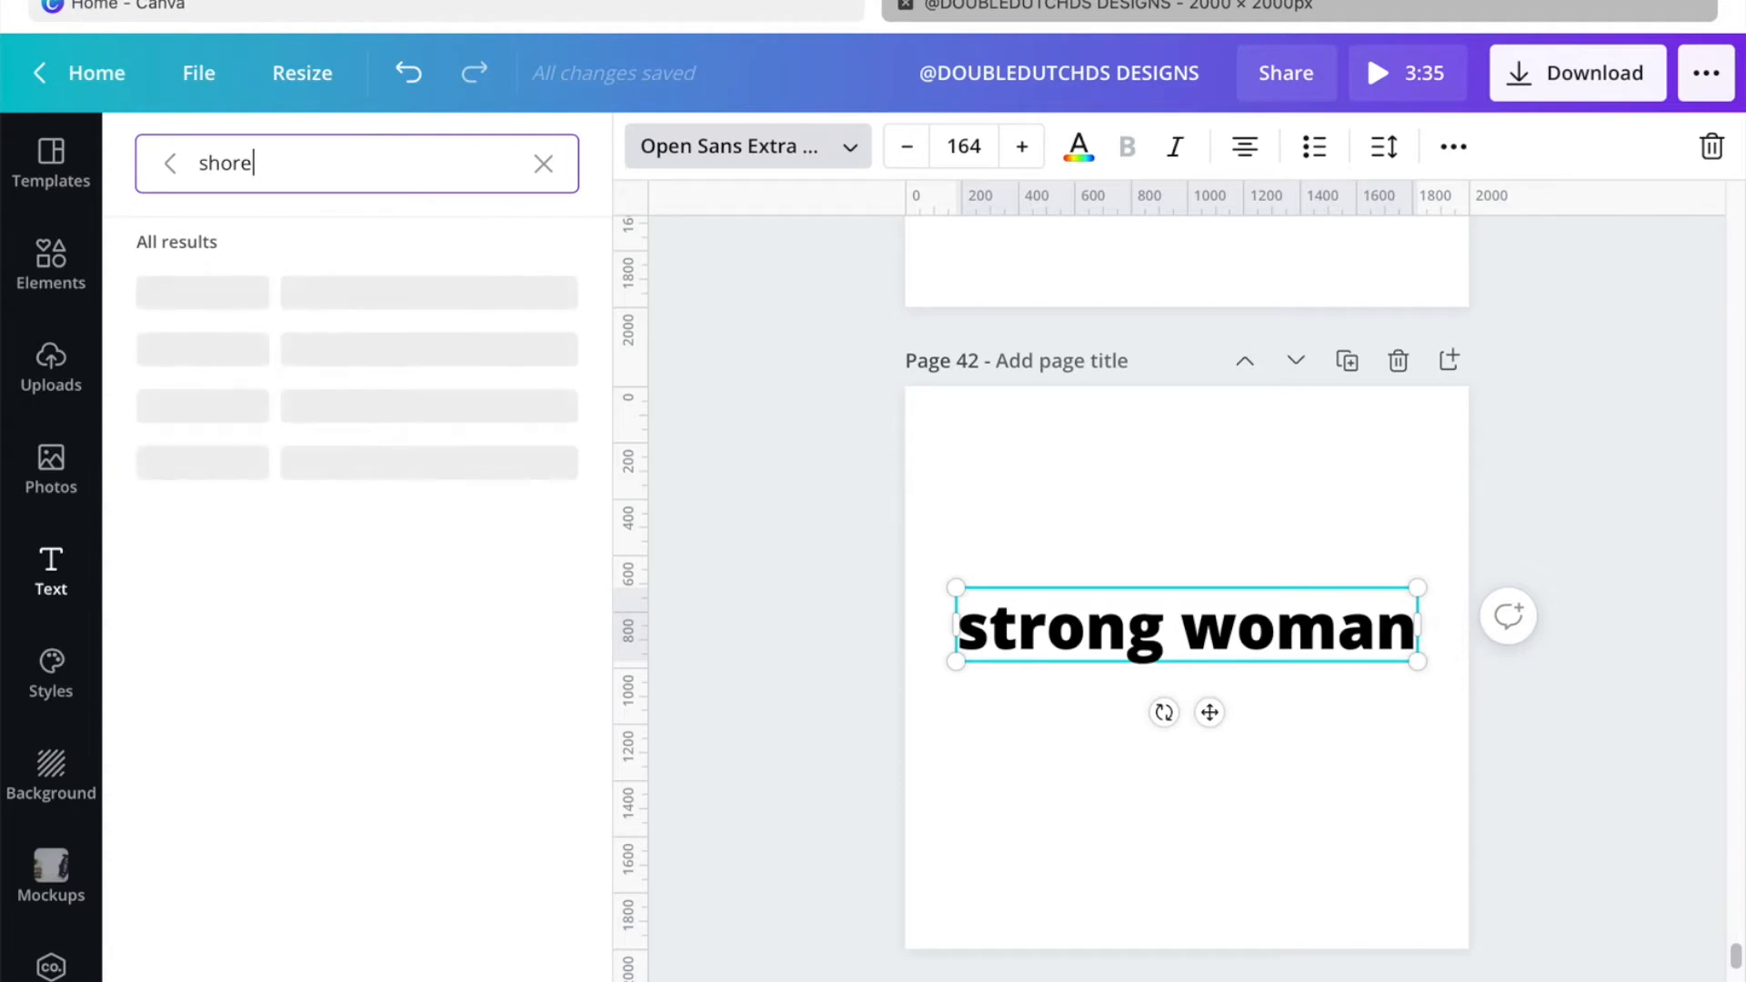
text(lin)
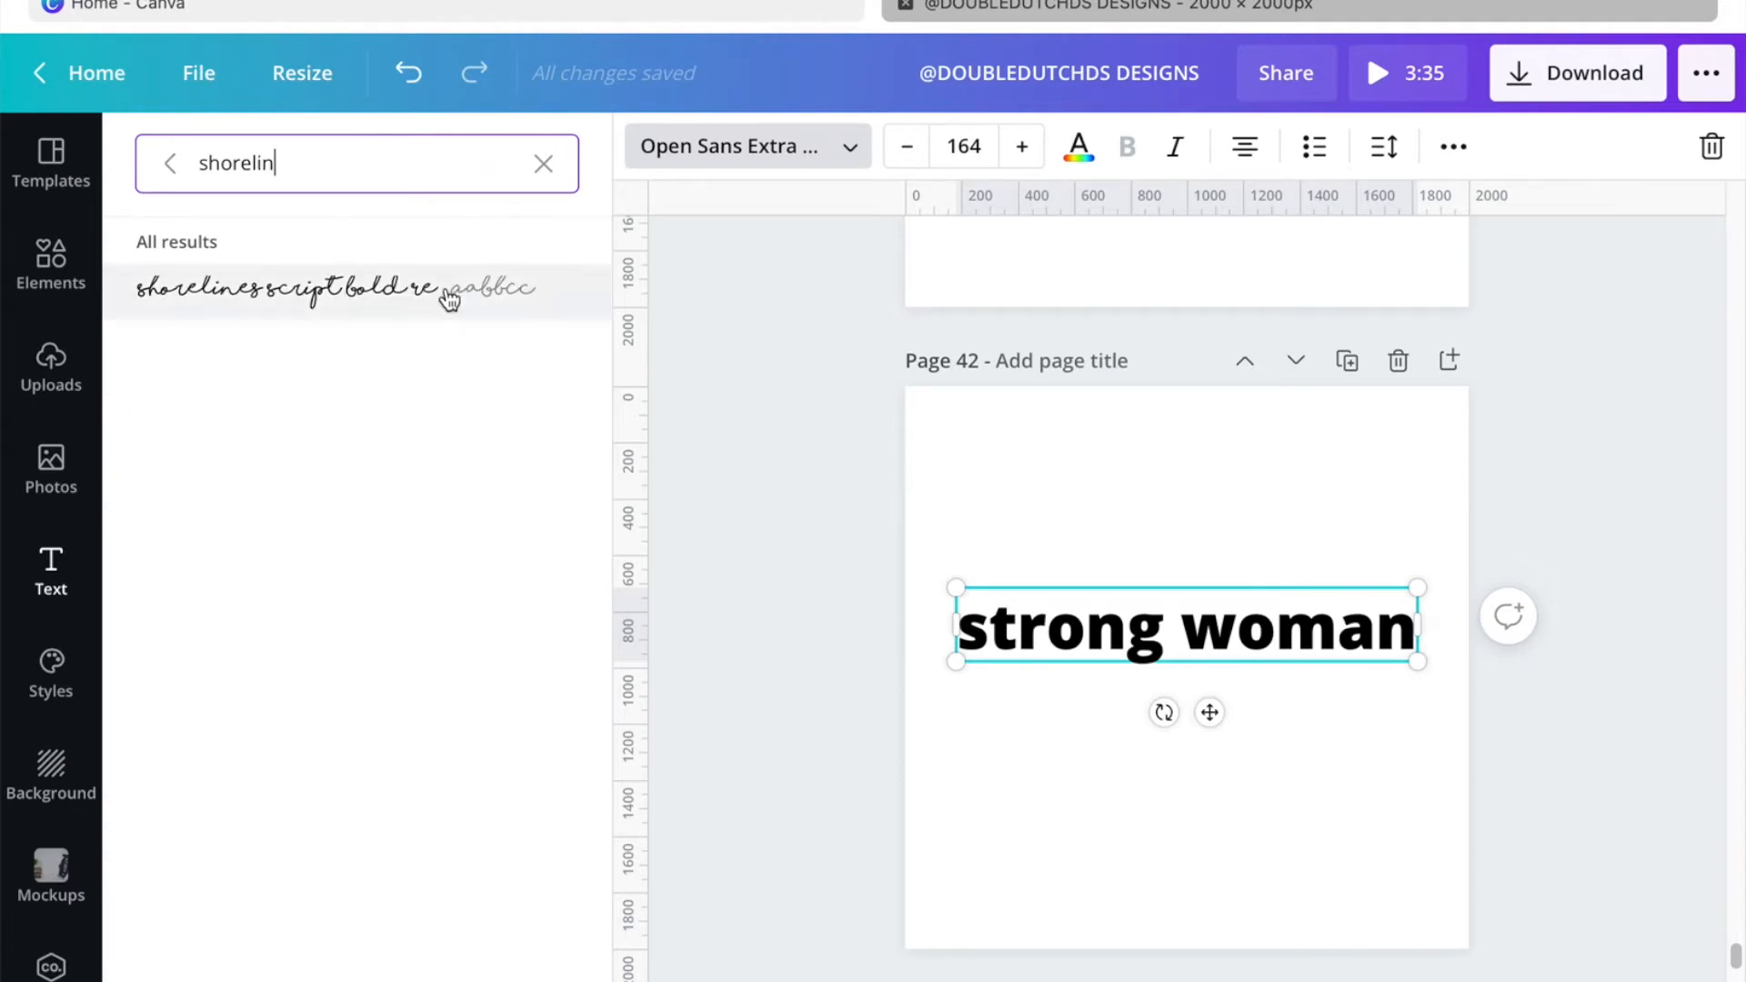
click(445, 296)
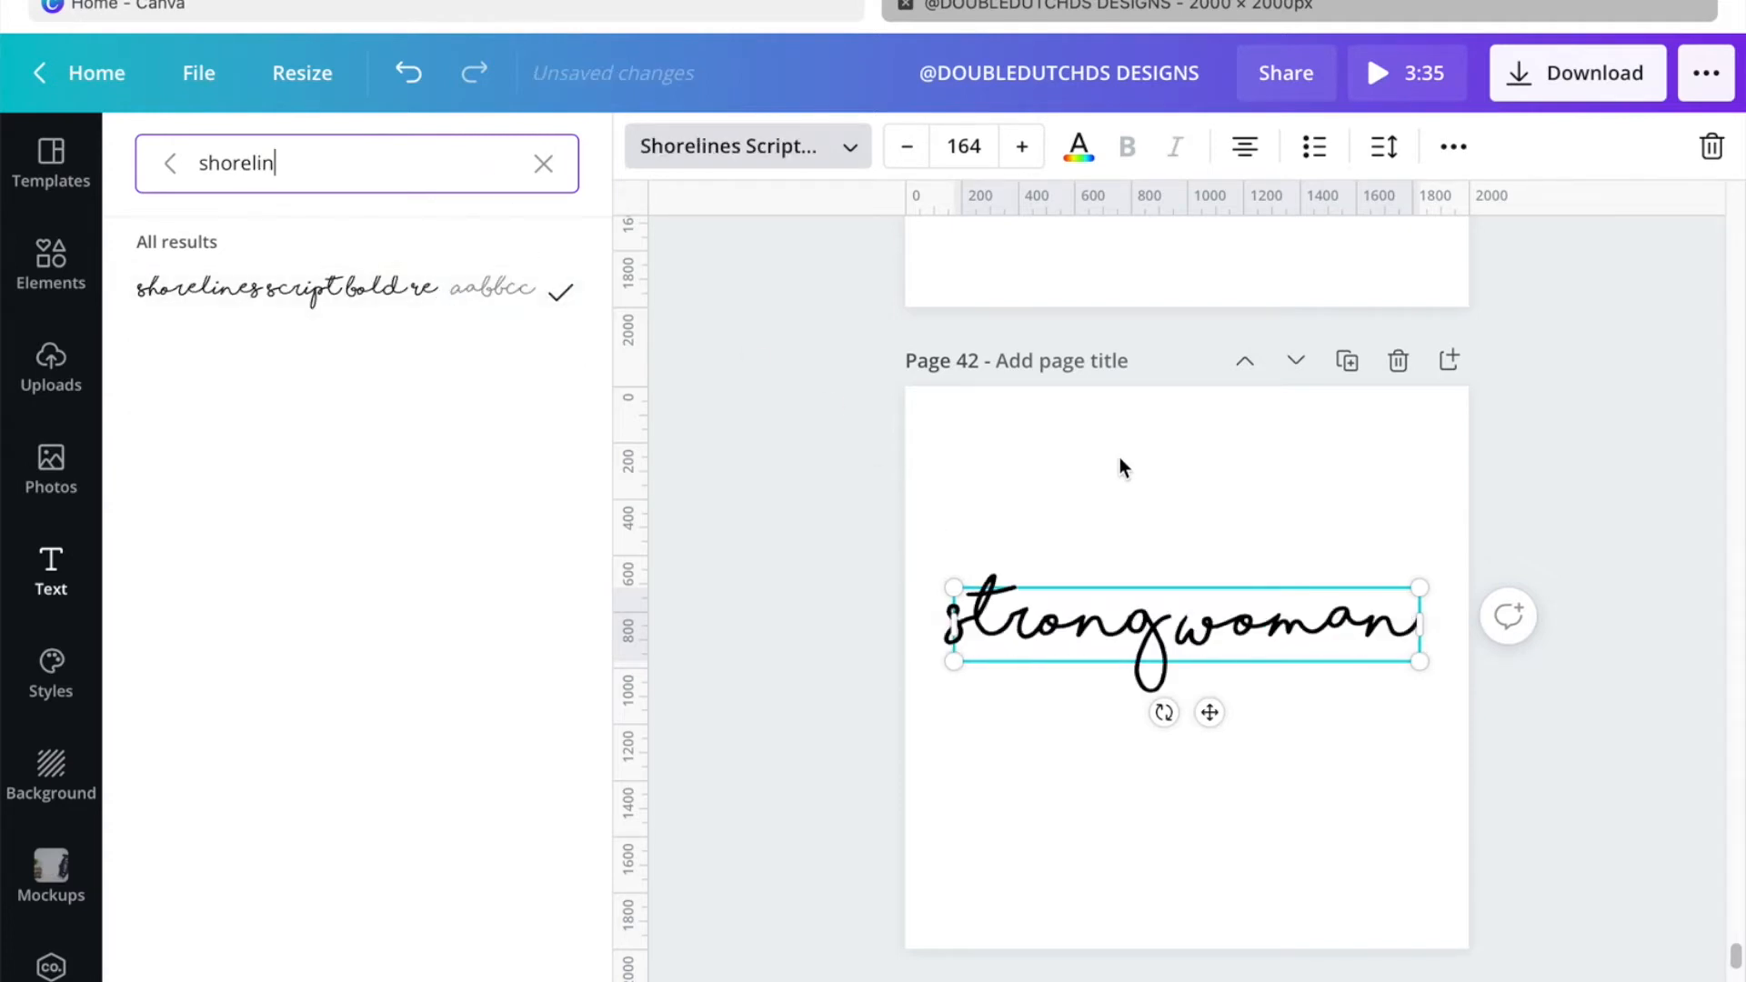
key(Escape)
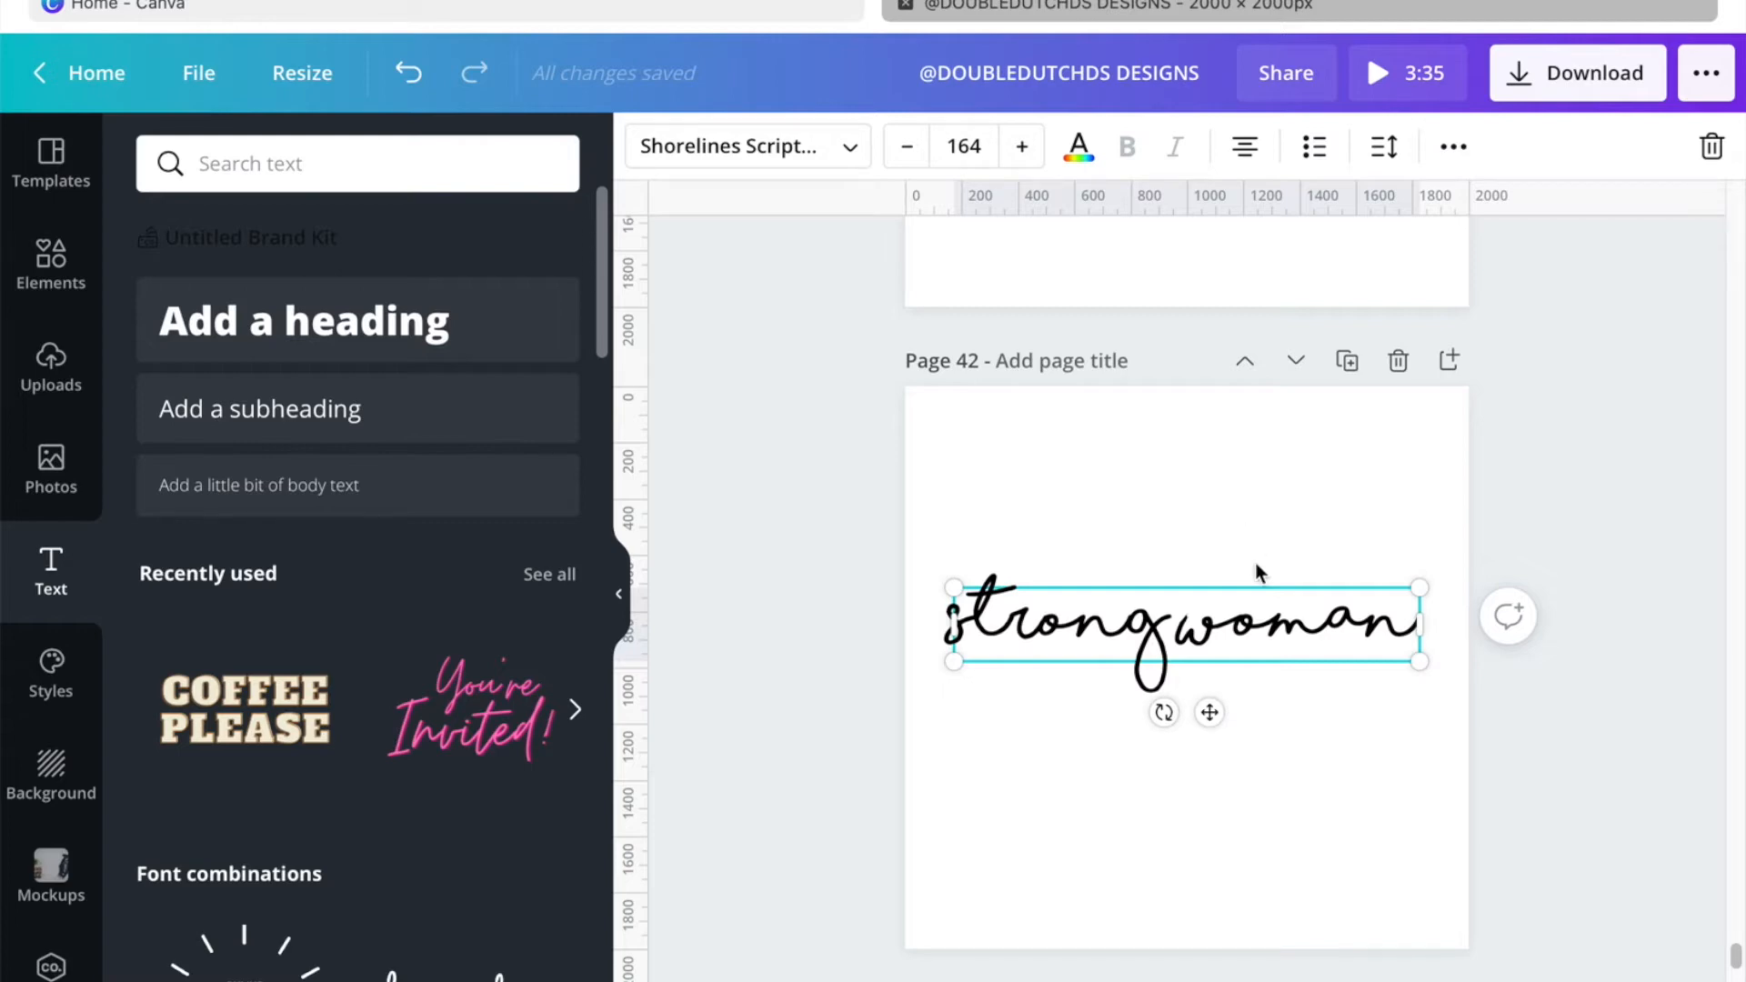
Step: Place a vertical guide on the page at the right end of the "strong woman" heading
click(1302, 728)
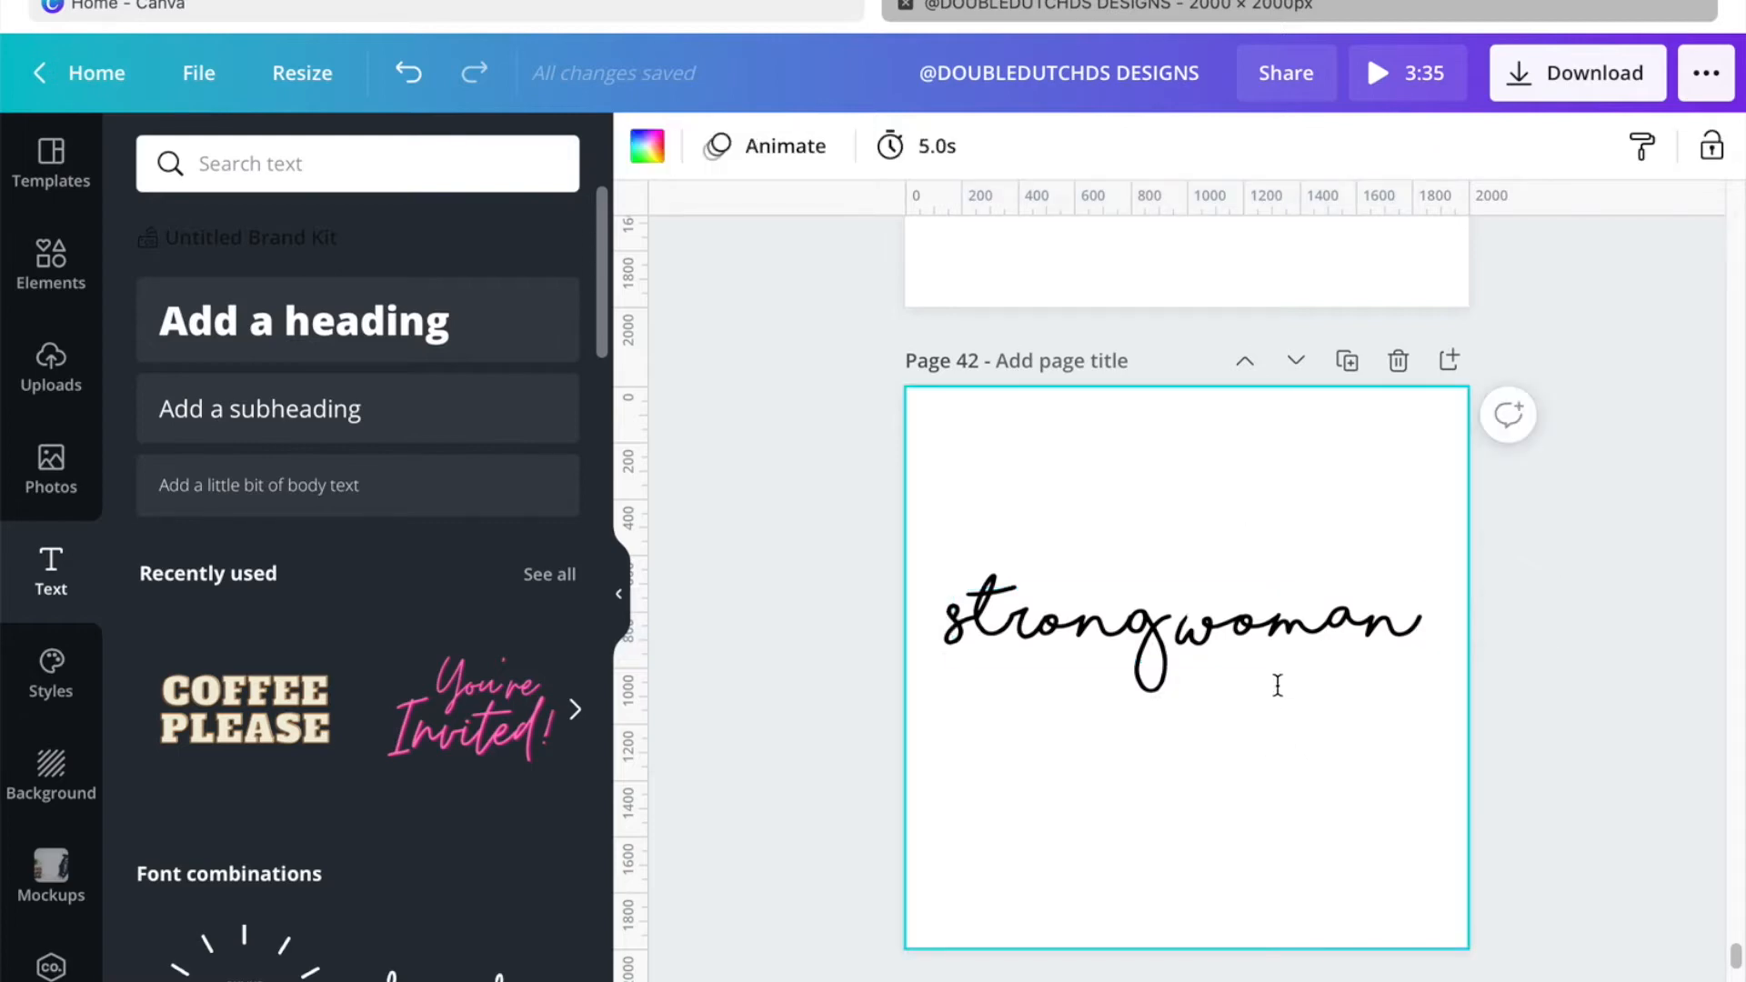
drag(635, 202, 1188, 259)
drag(684, 244, 1425, 229)
Step: Add a subheading just below the "strong woman" heading and right-align its text
click(423, 423)
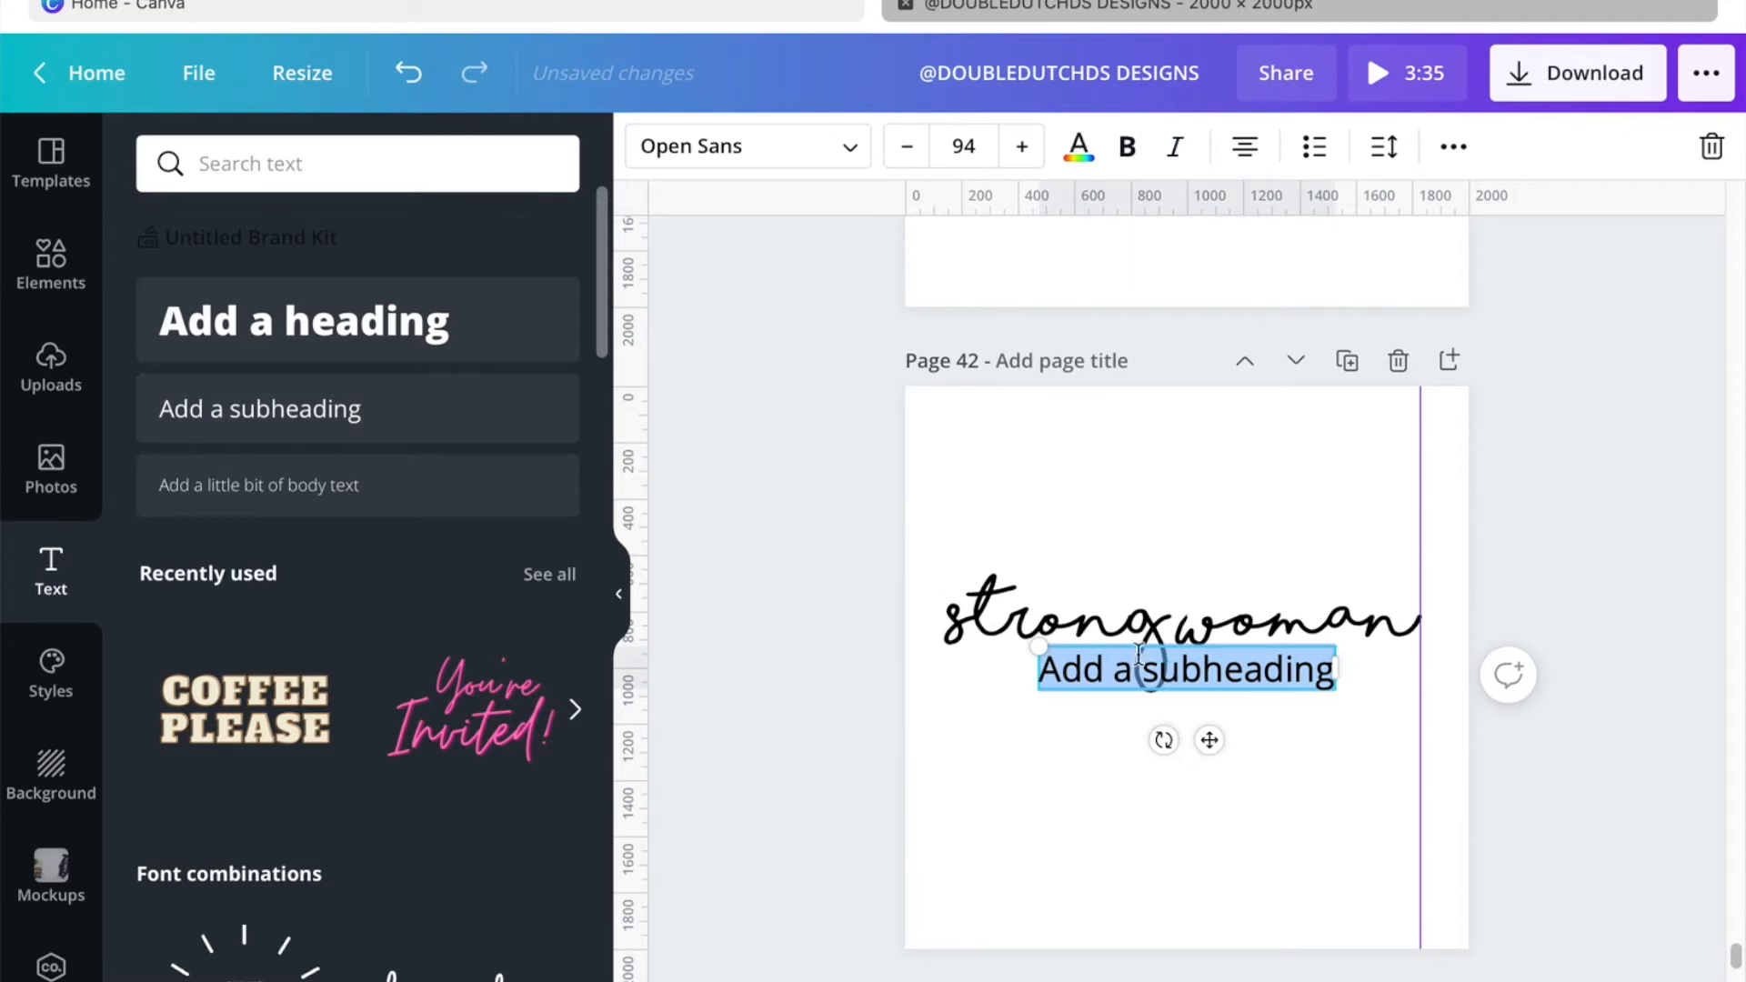
drag(1210, 741, 1221, 790)
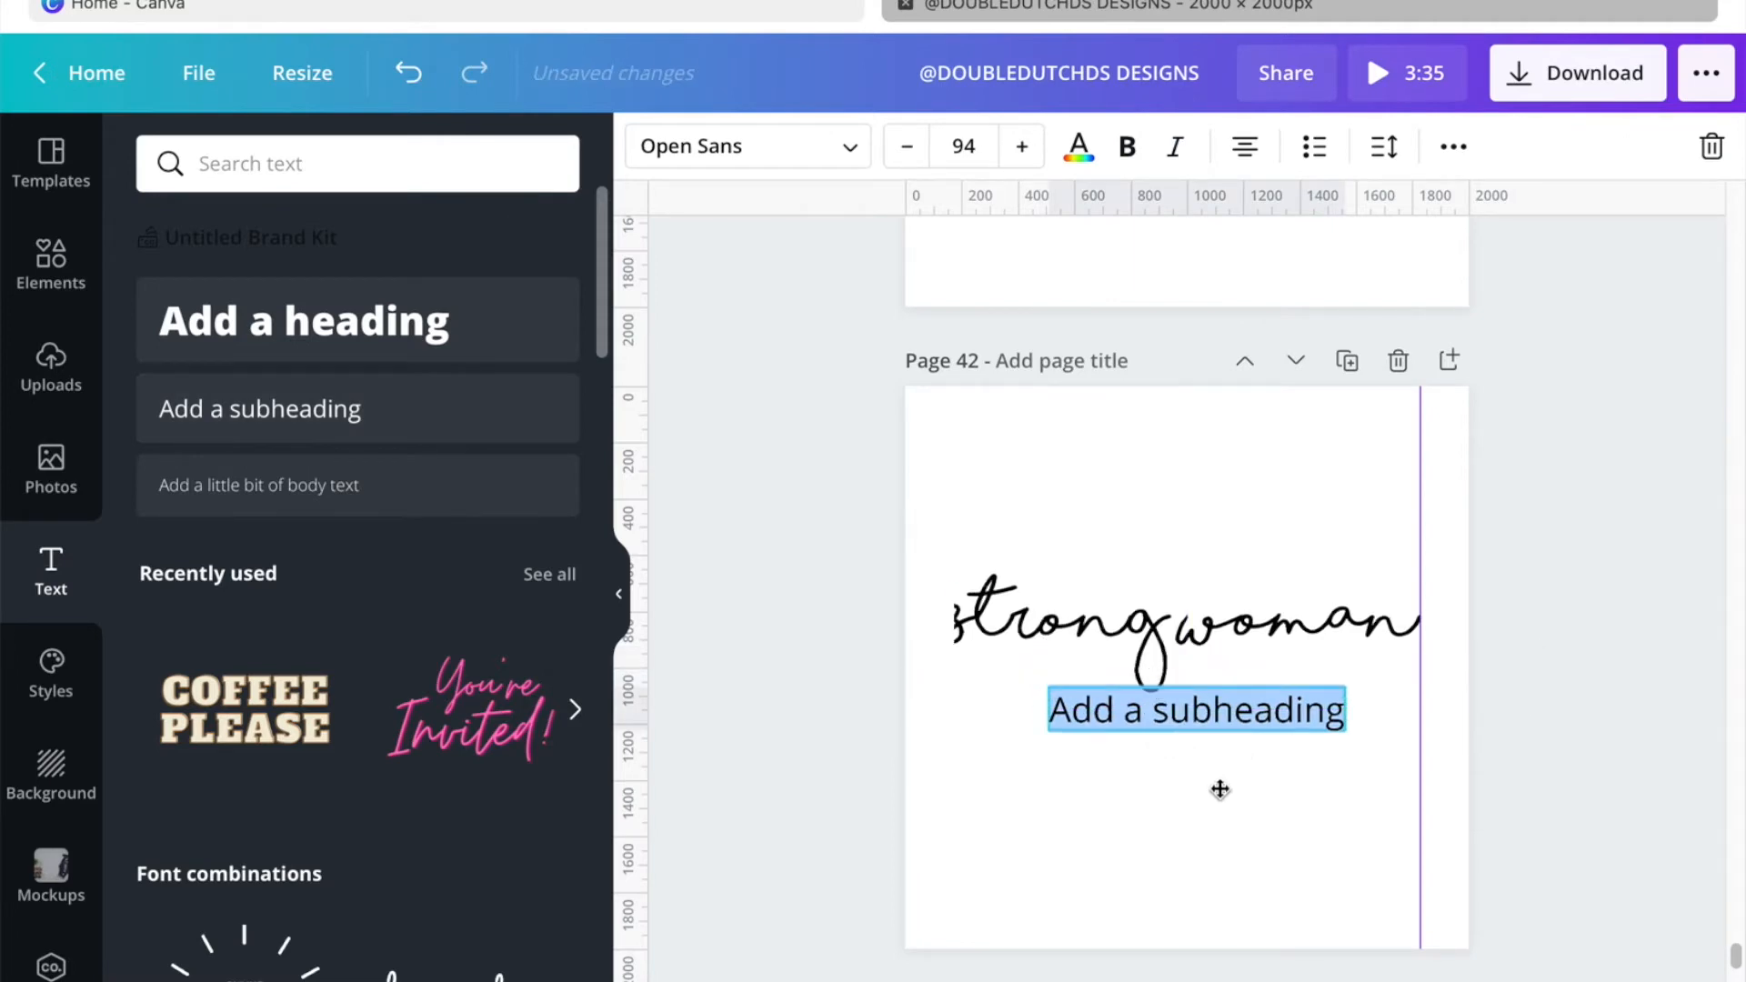
click(1253, 156)
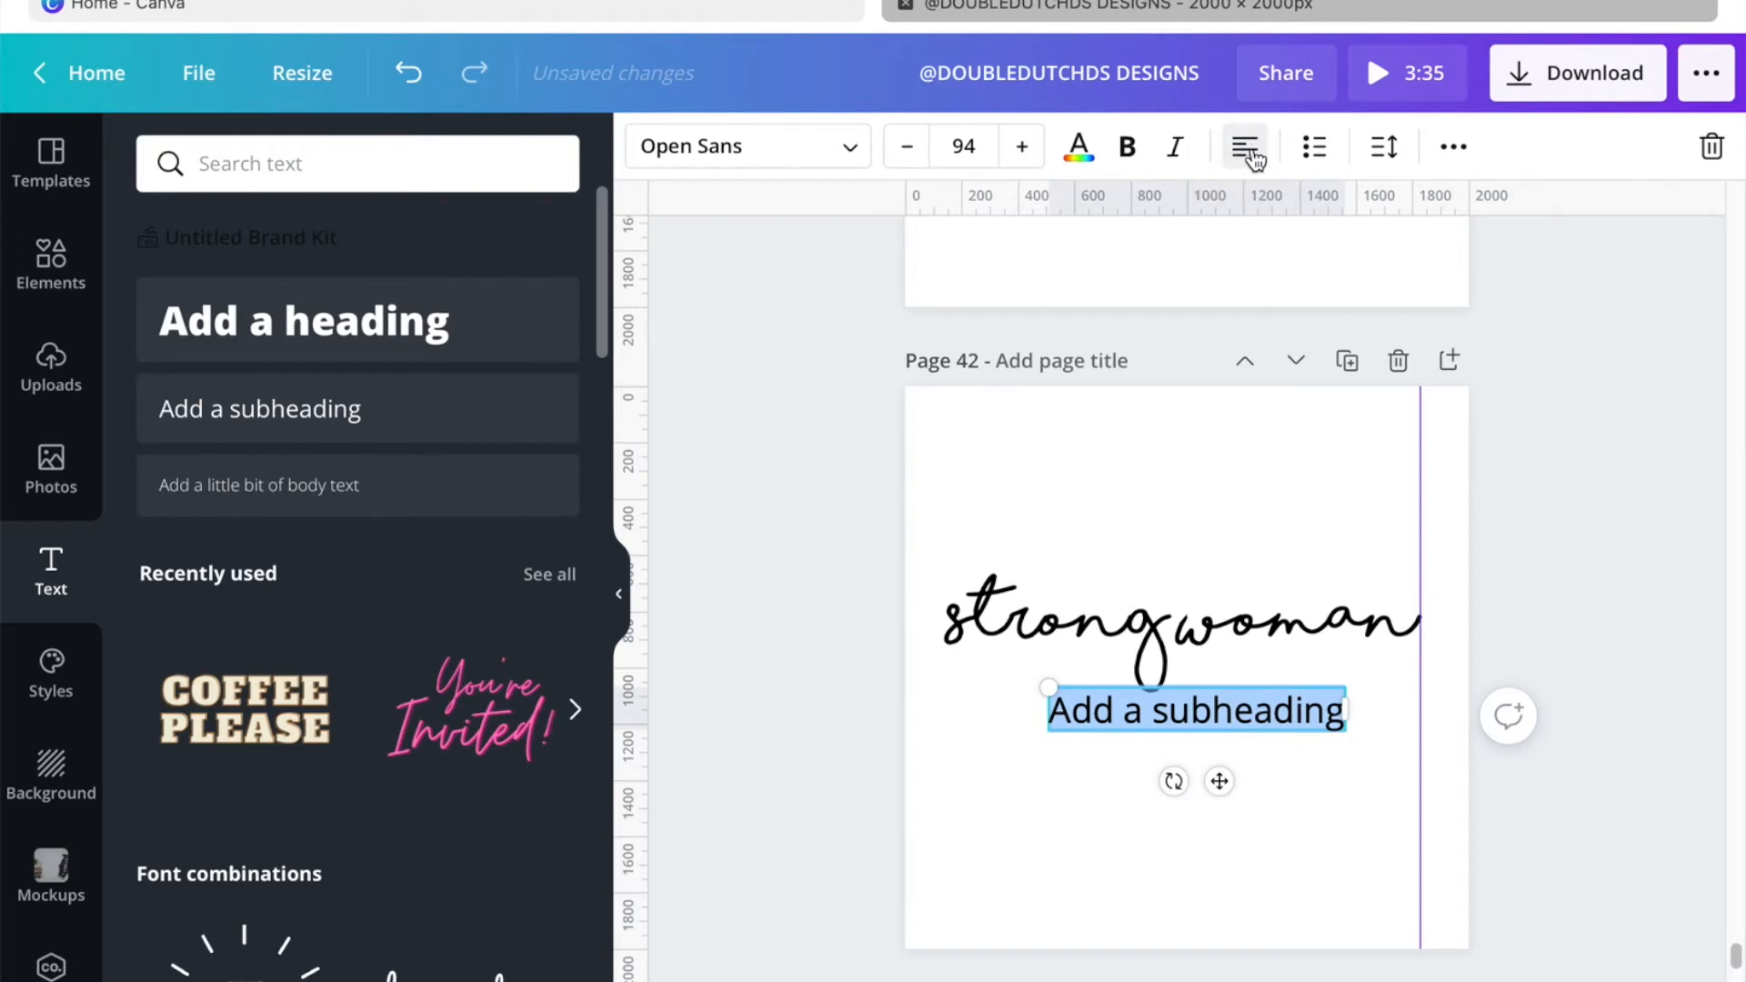
click(1254, 156)
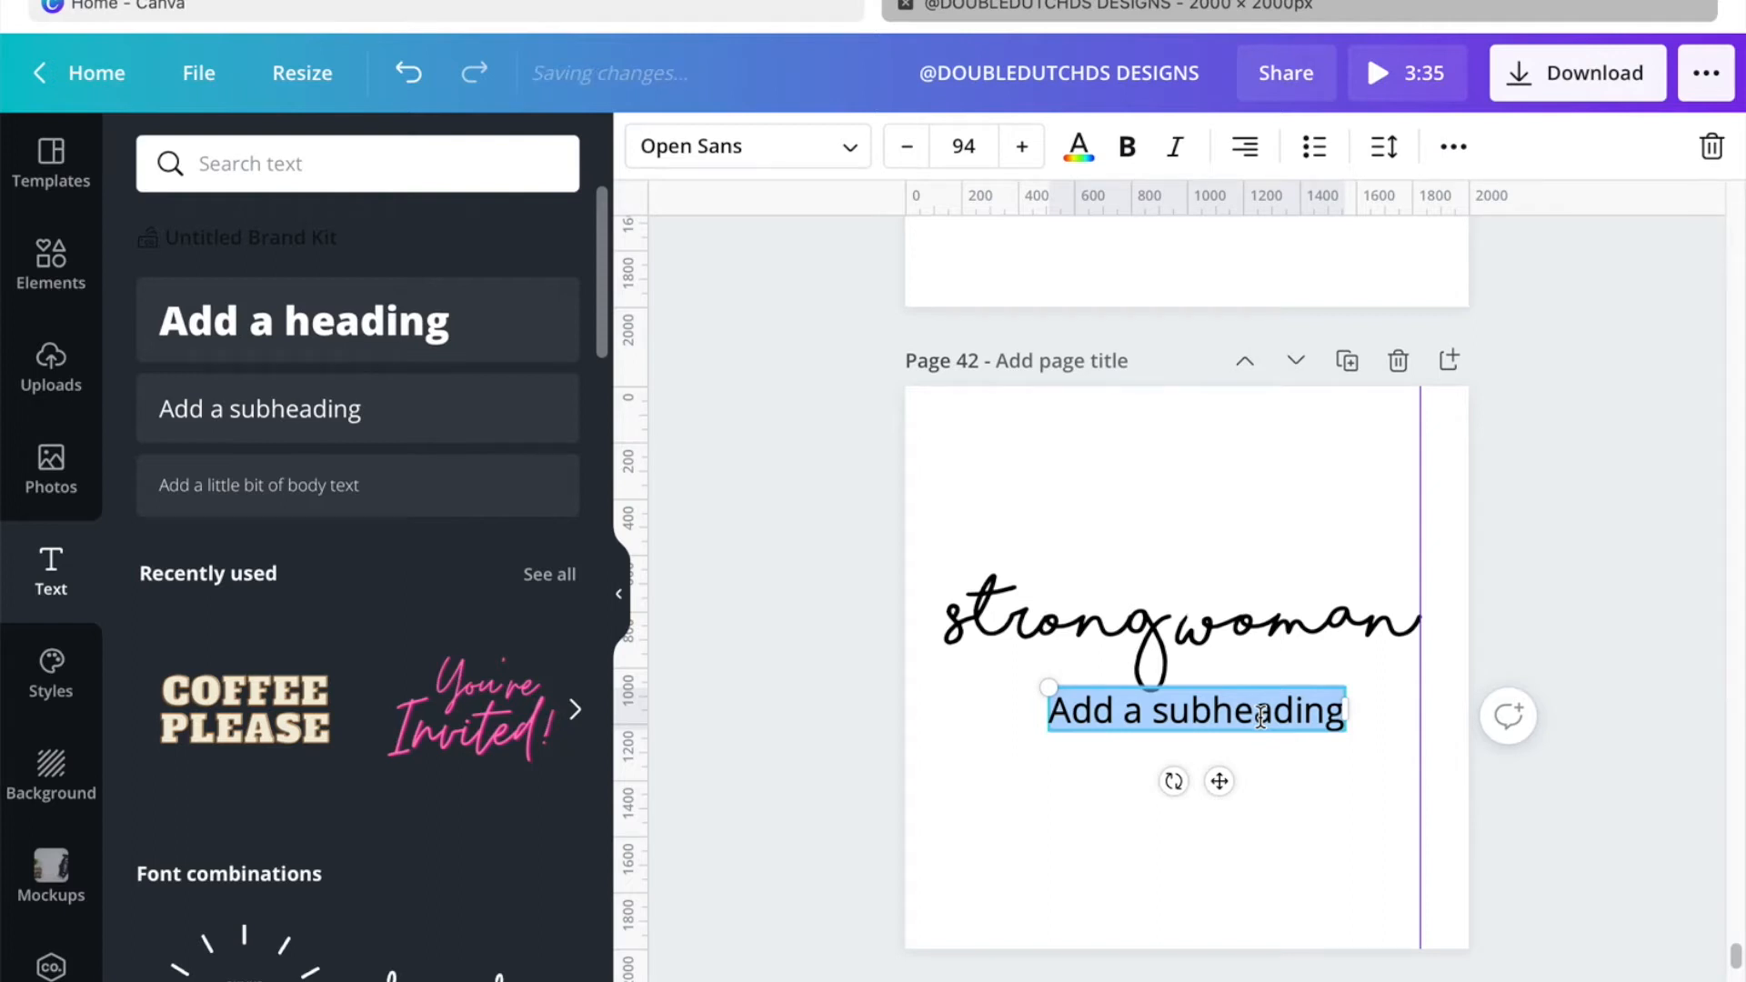
Step: Turn on uppercase for the subheading and replace its placeholder text with "TRUE TO SELF."
click(1462, 151)
click(738, 227)
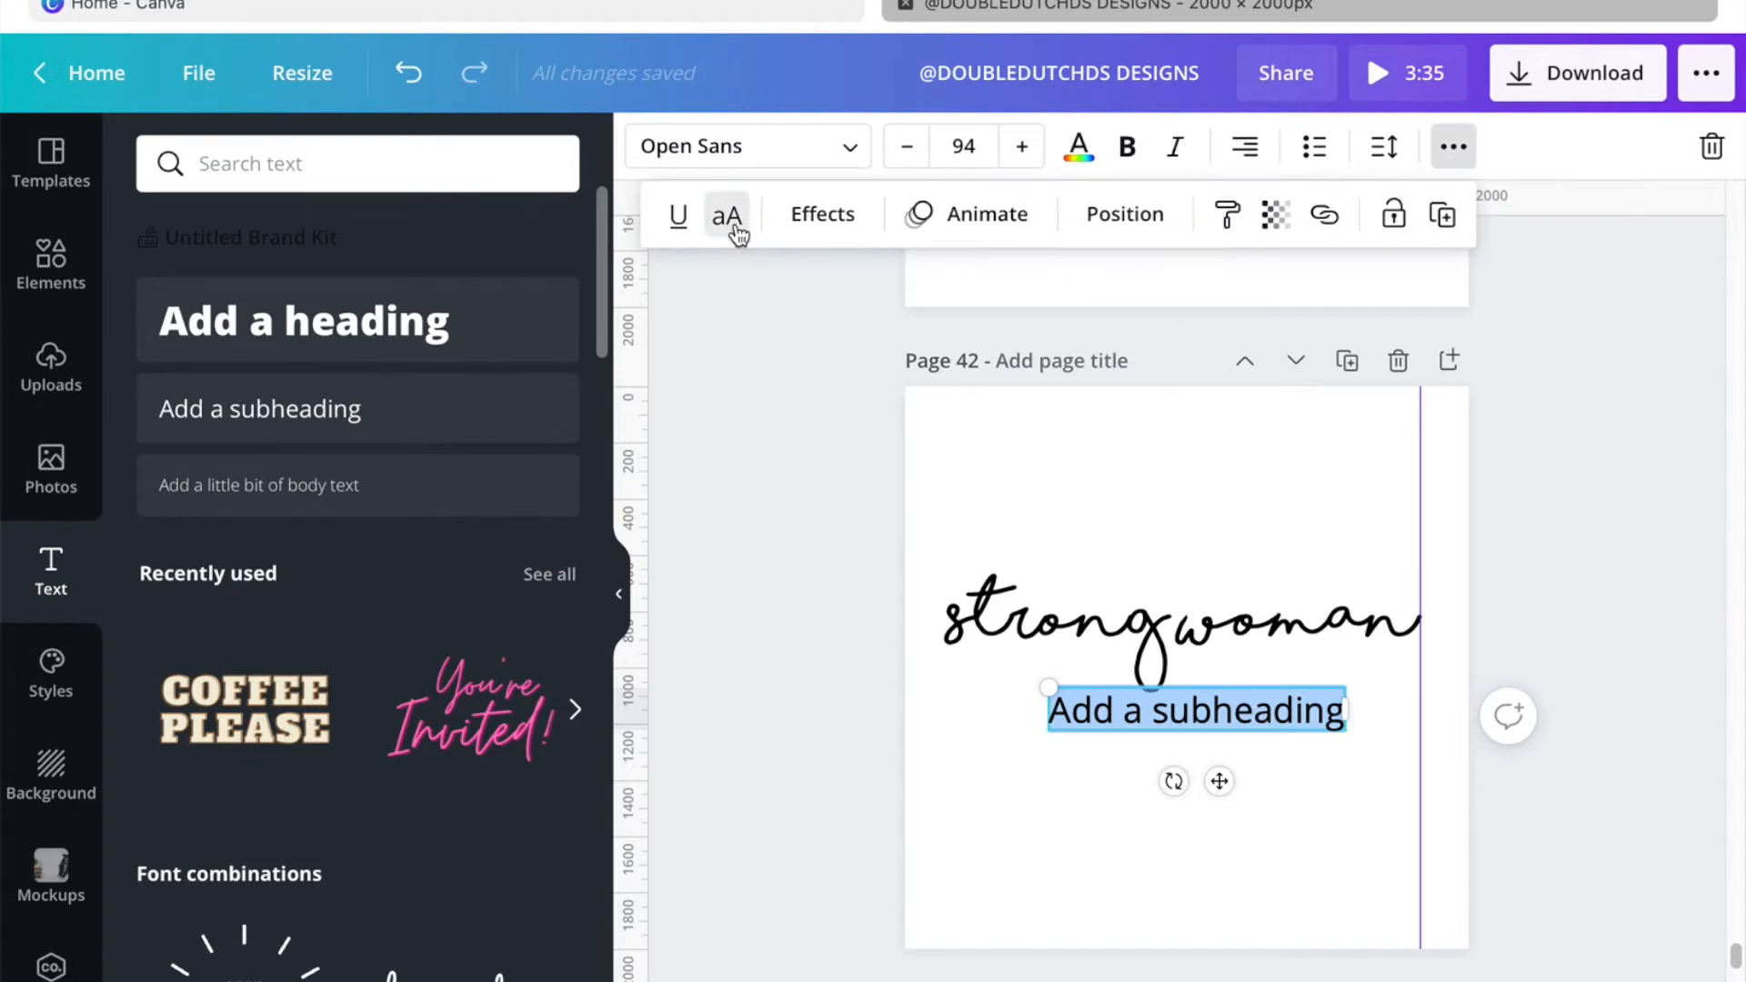
text(TR)
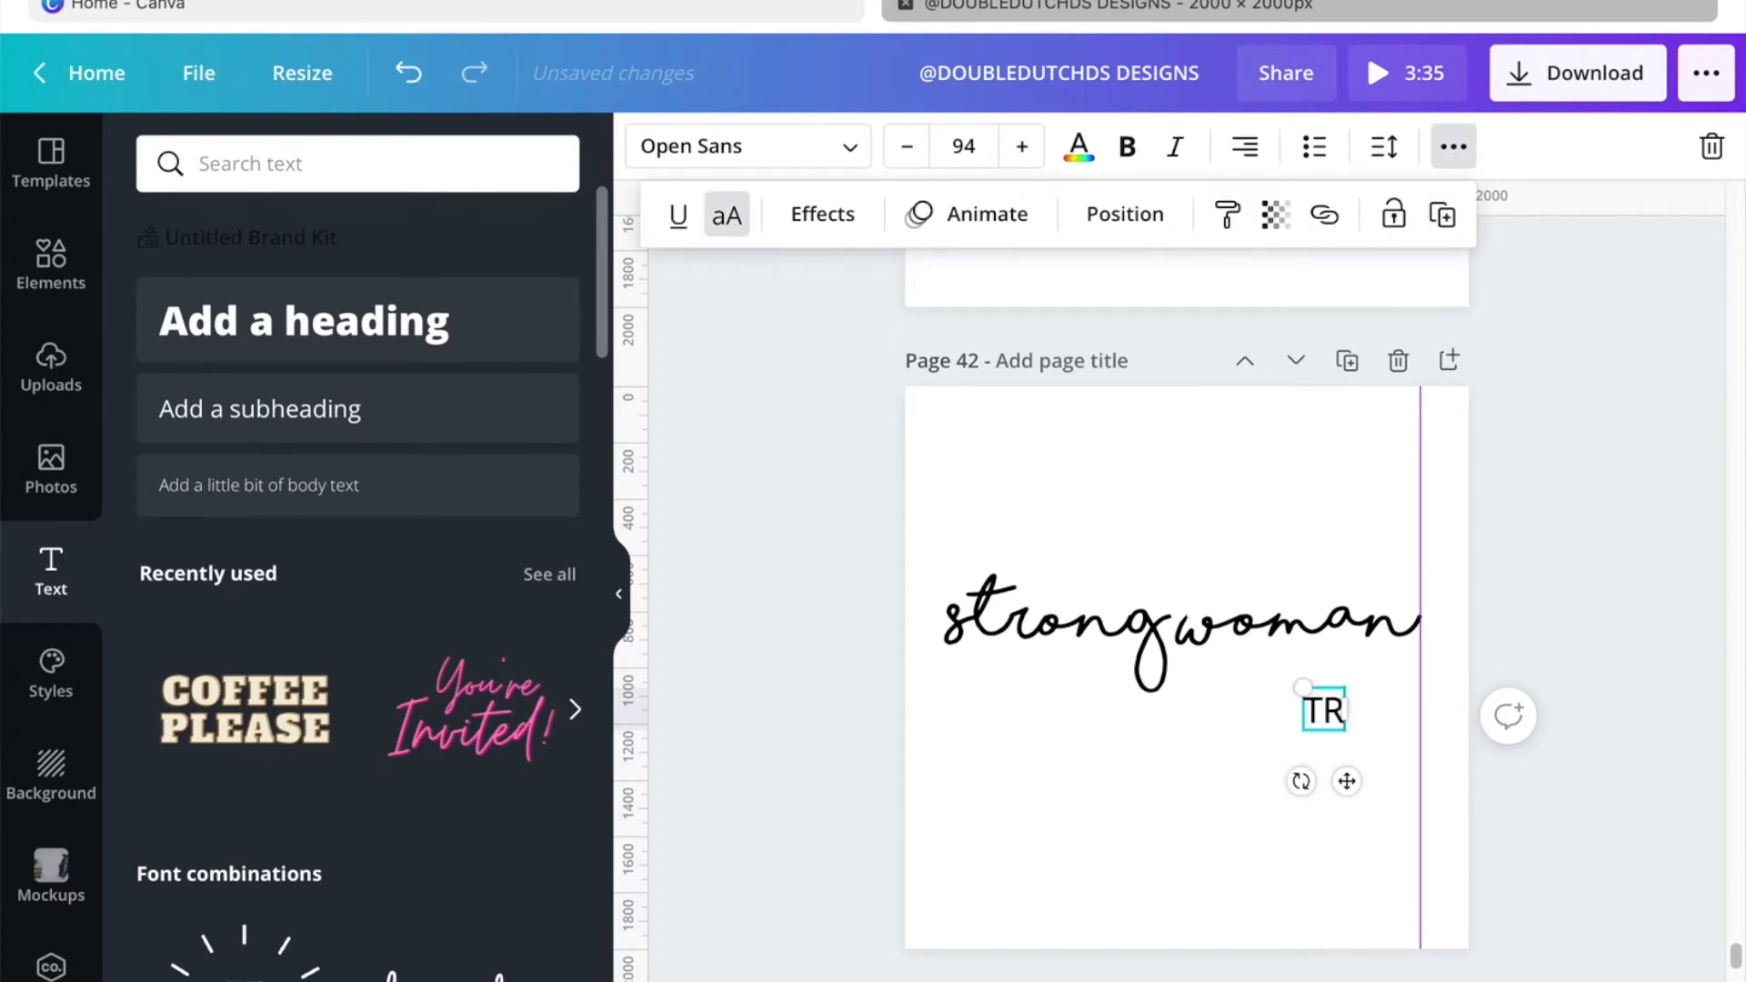
text(UE TO SLE)
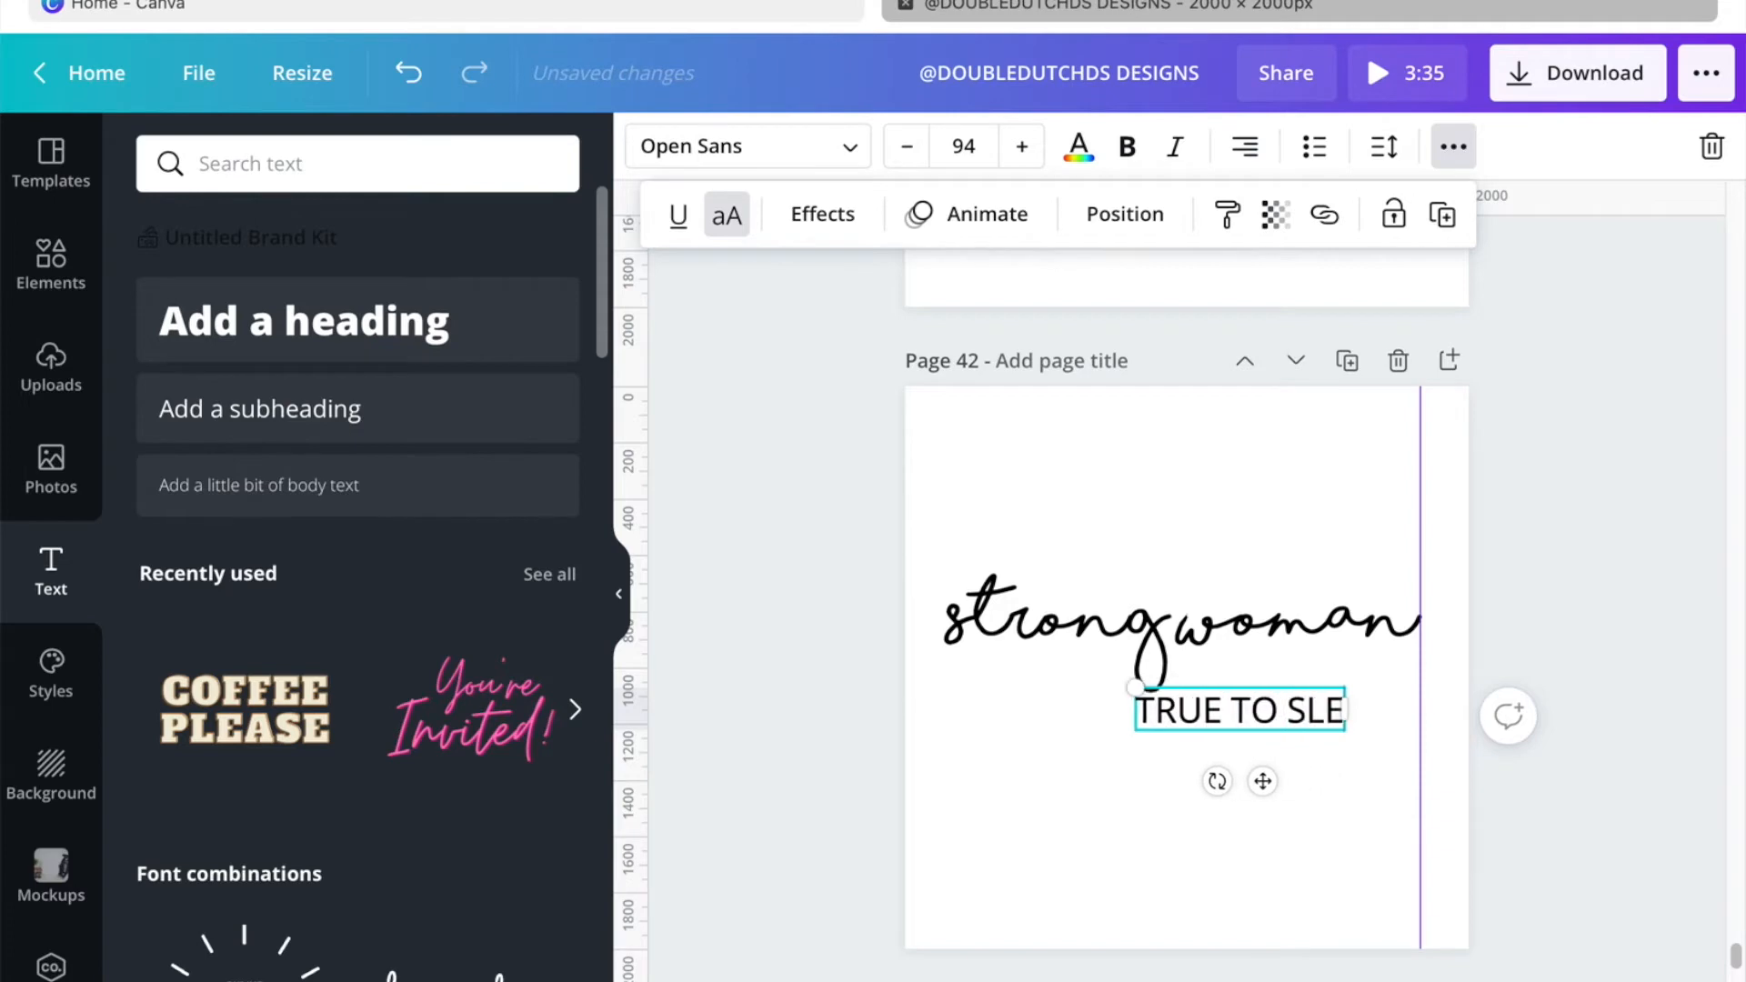
key(BackSpace)
key(BackSpace)
text(ELF.)
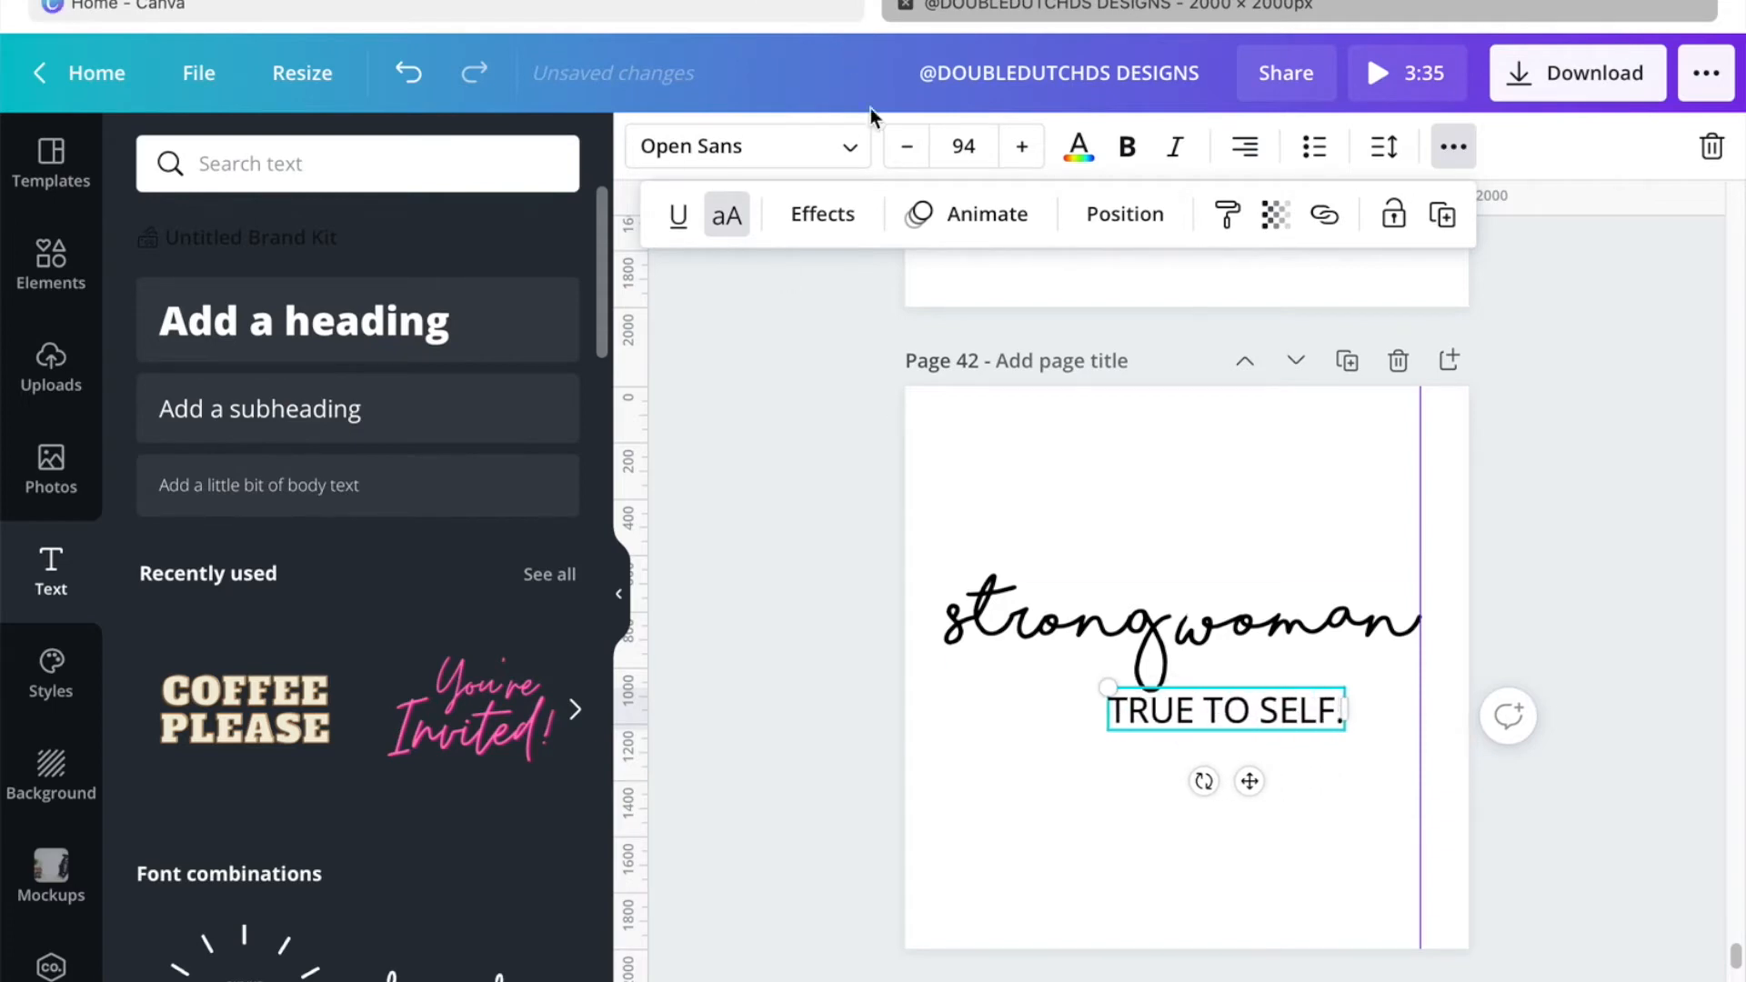
Step: Search the fonts for "ts" and apply TS Qamus Thin to the "TRUE TO SELF." line
click(868, 156)
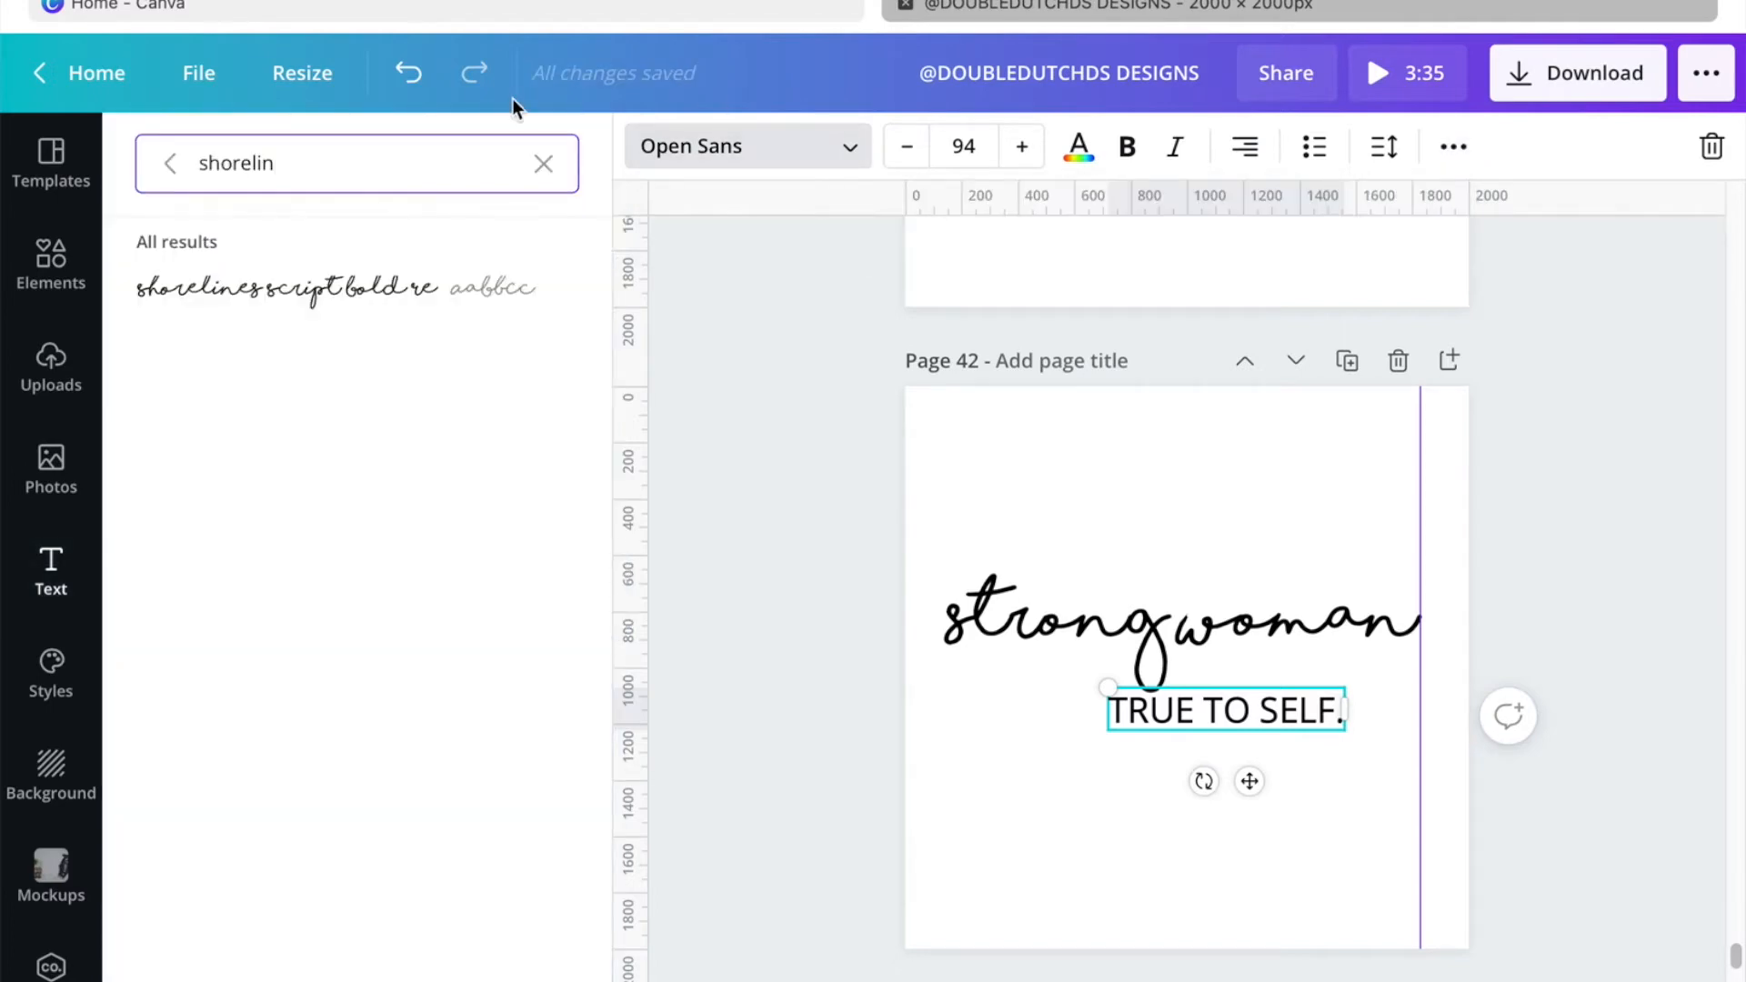
click(538, 165)
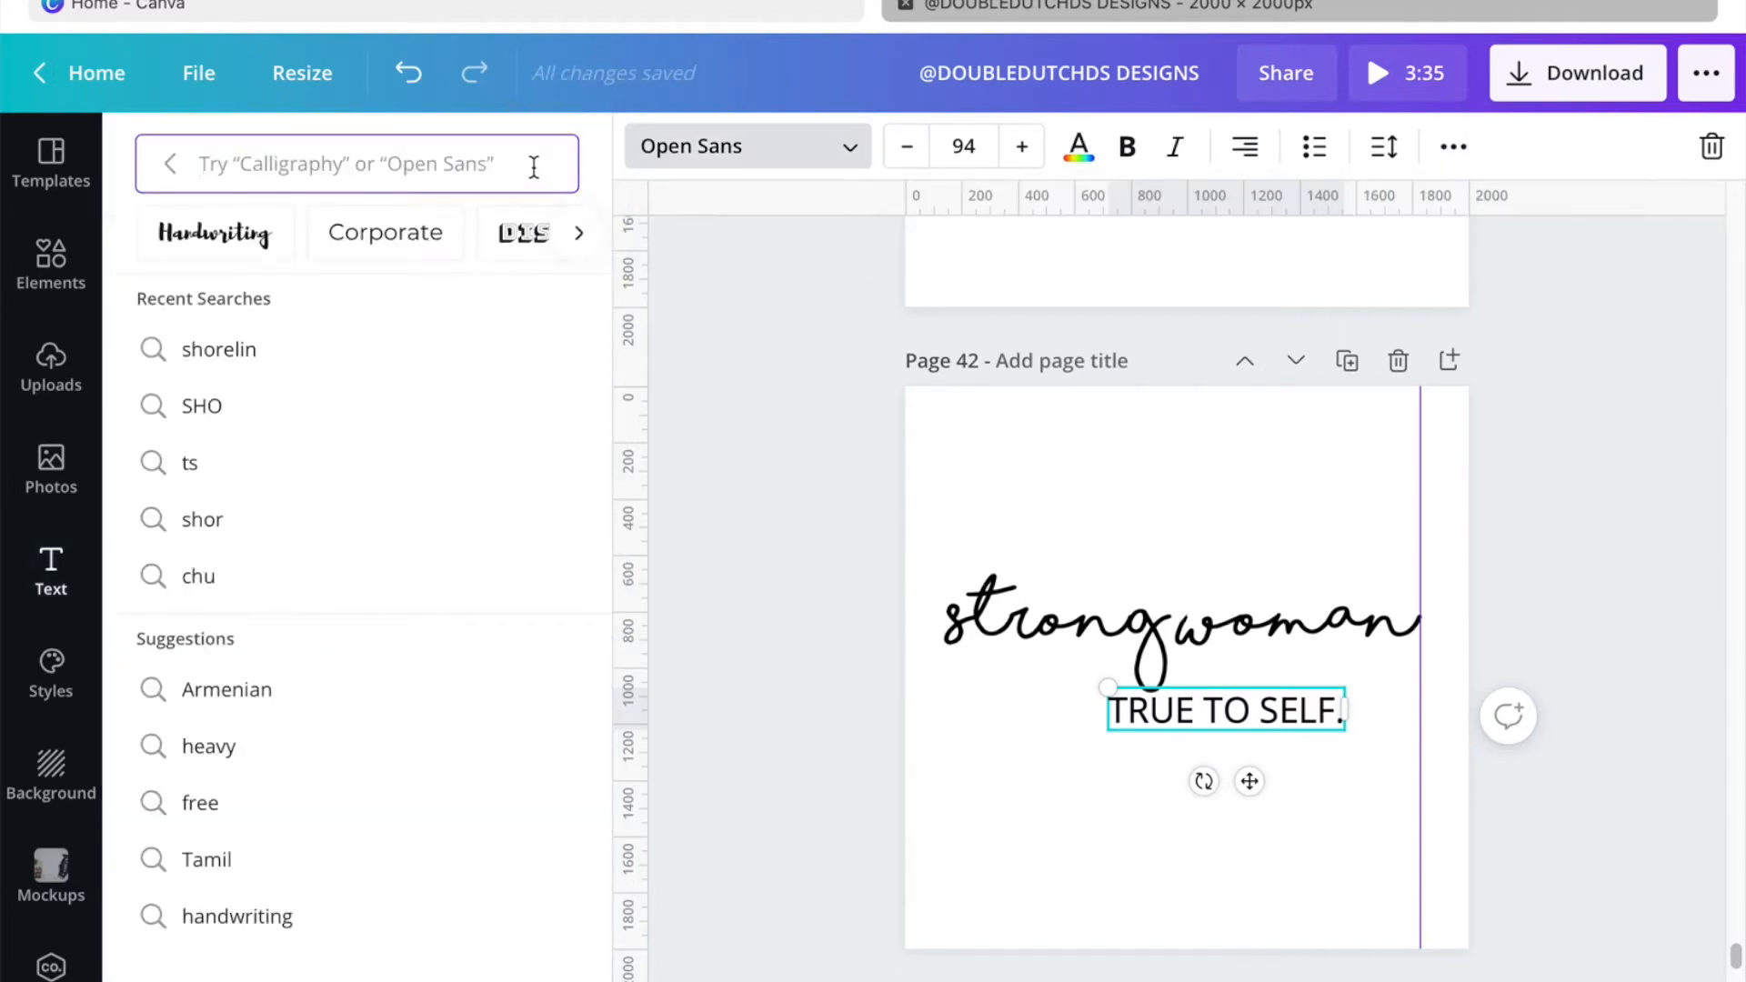
text(ts)
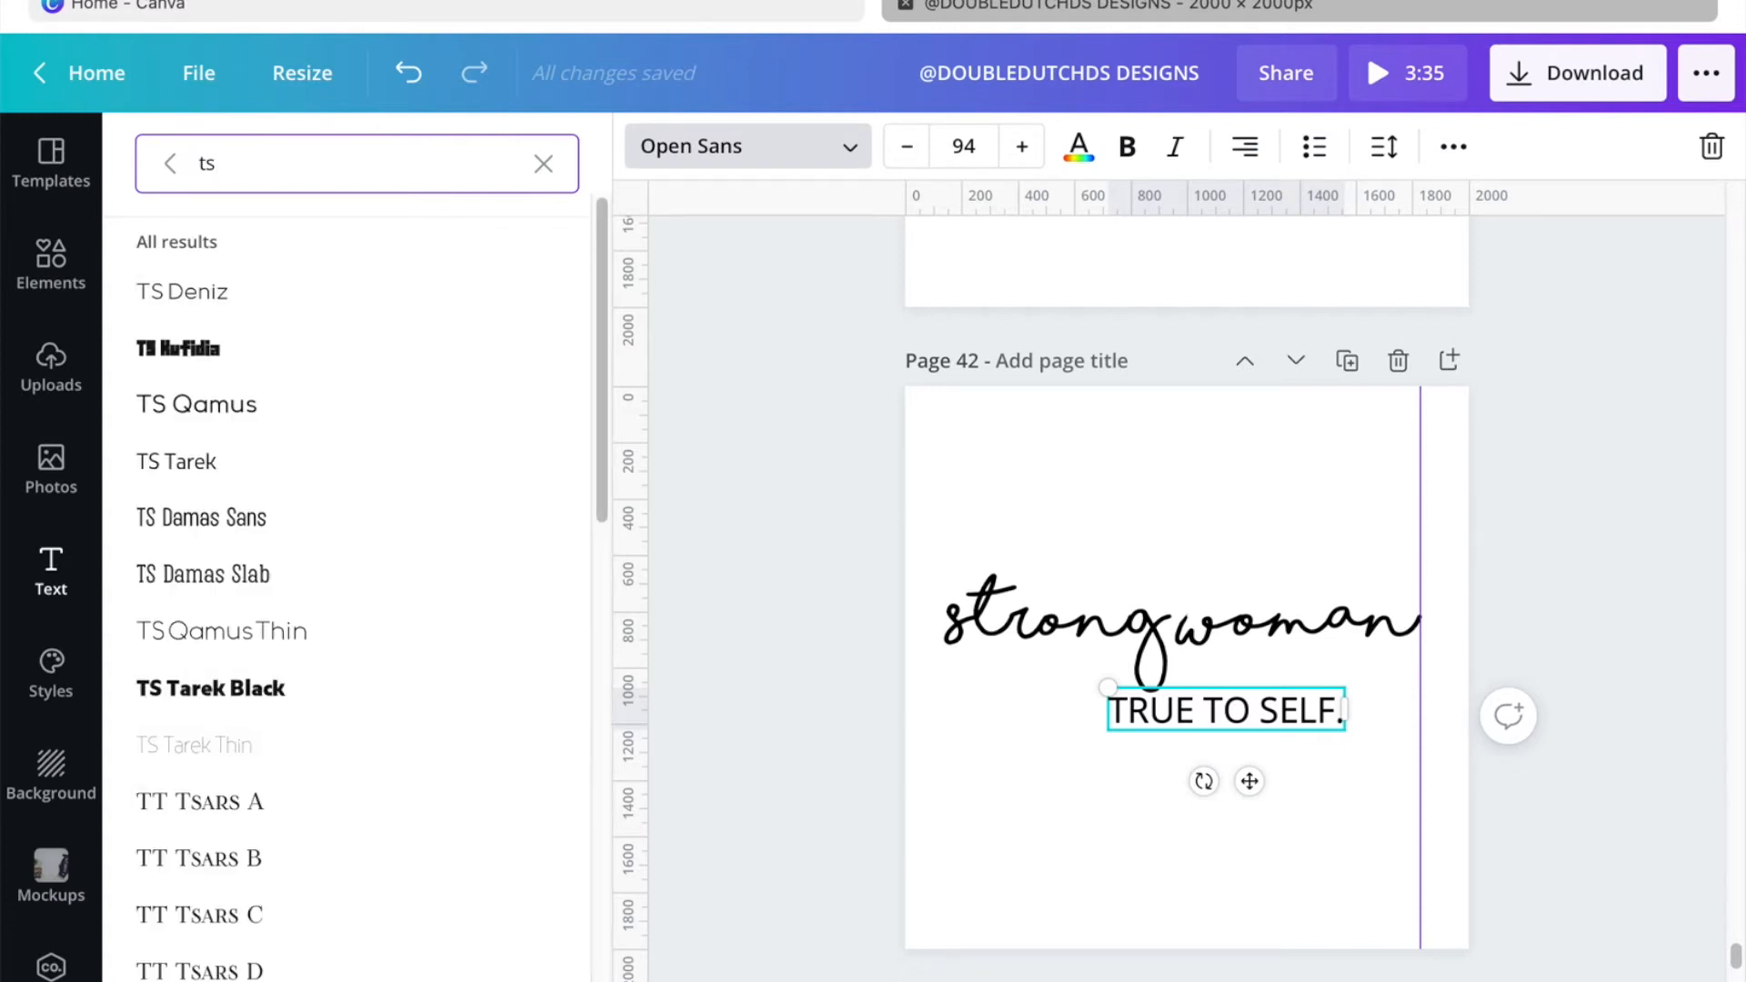
click(279, 657)
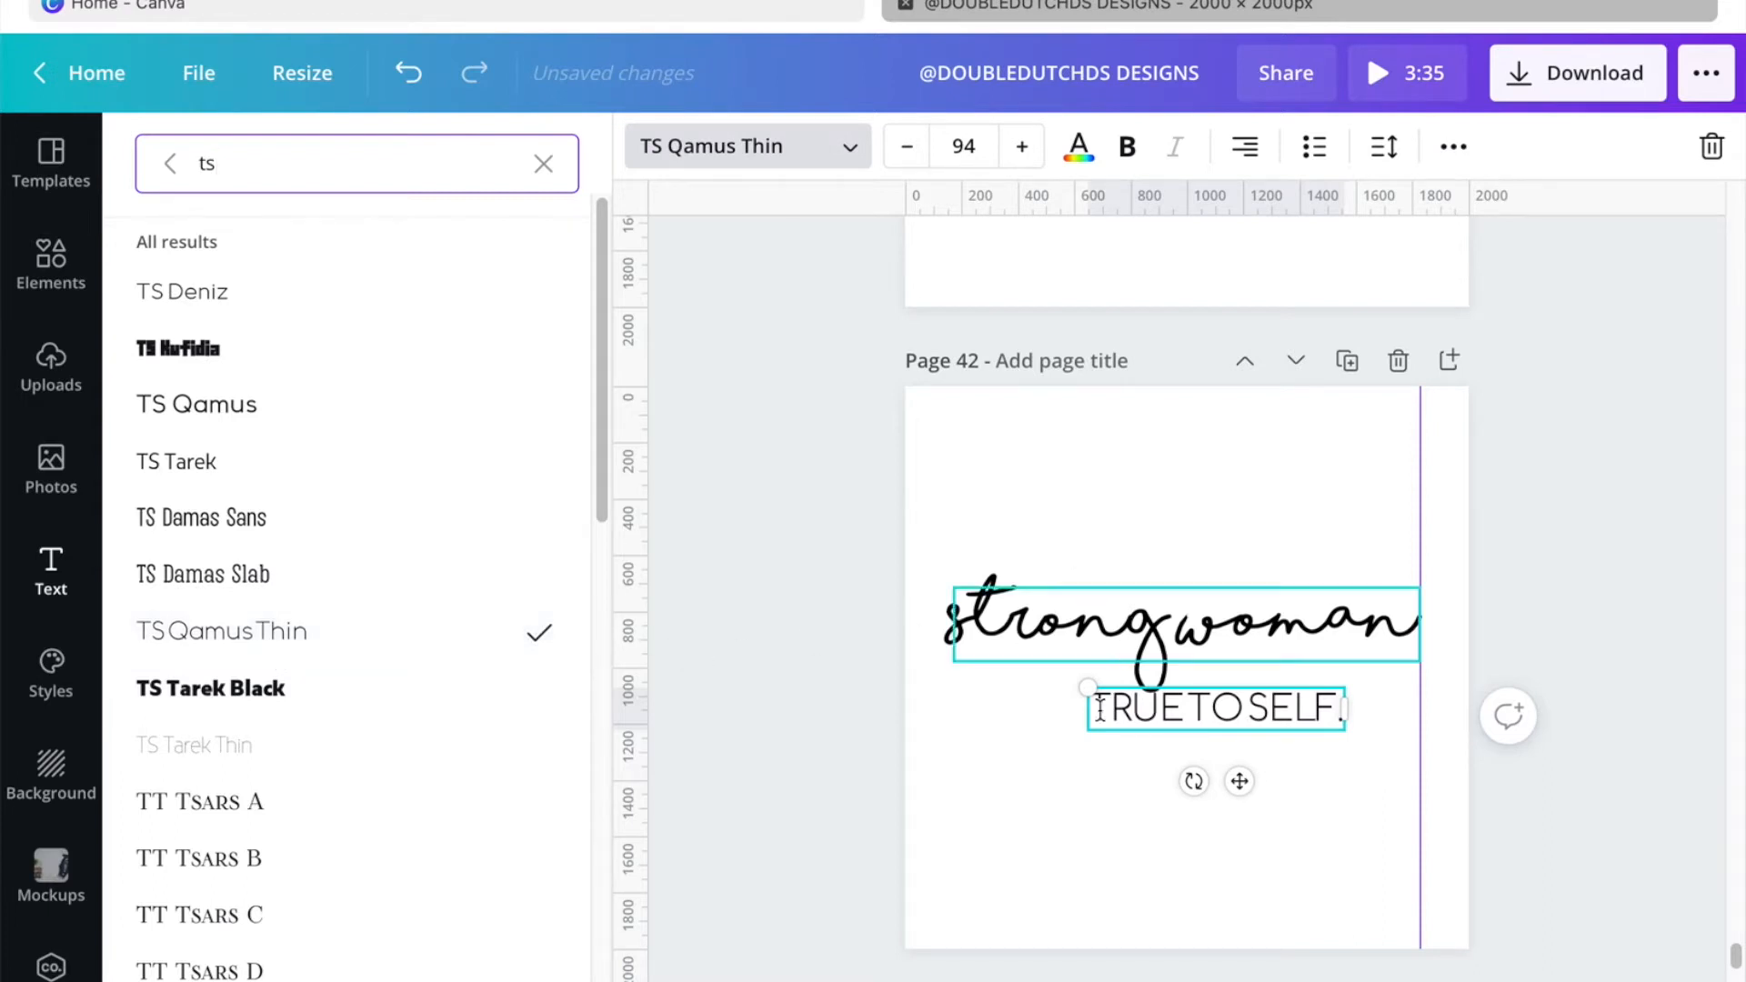
Step: Move "TRUE TO SELF." directly under "woman" with its right edge on the guide, and reduce its font size to 89
drag(1239, 780, 1319, 743)
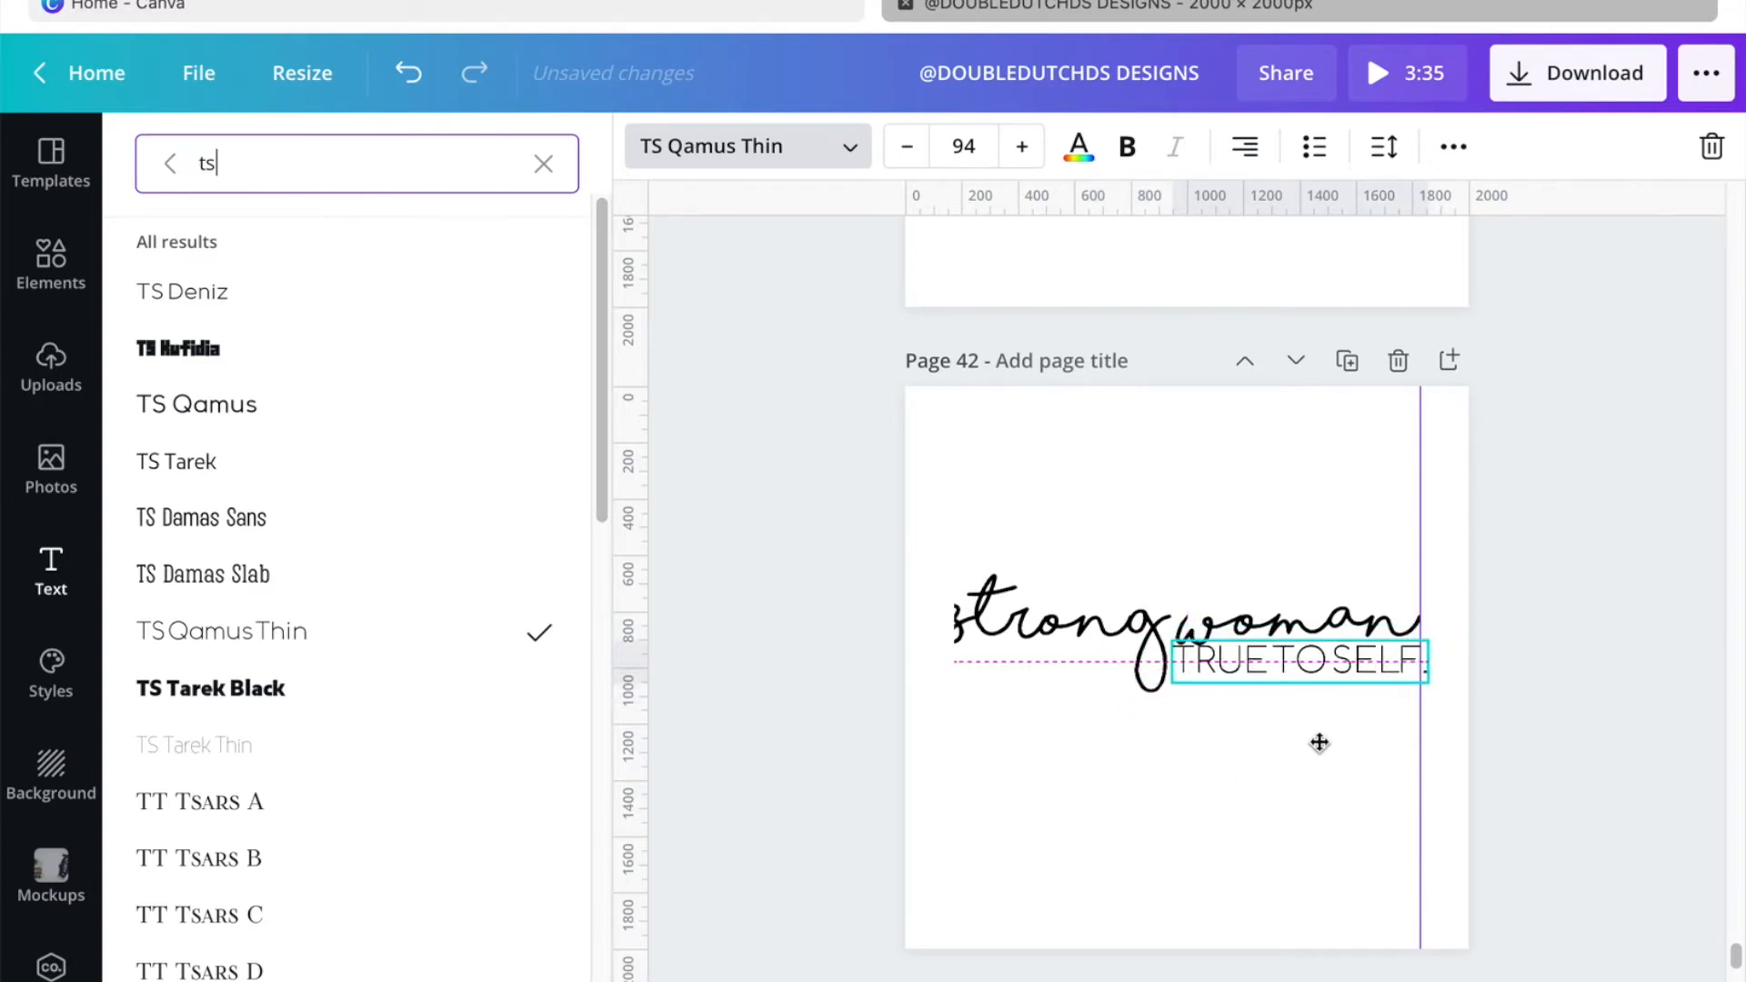
drag(1318, 743, 1315, 747)
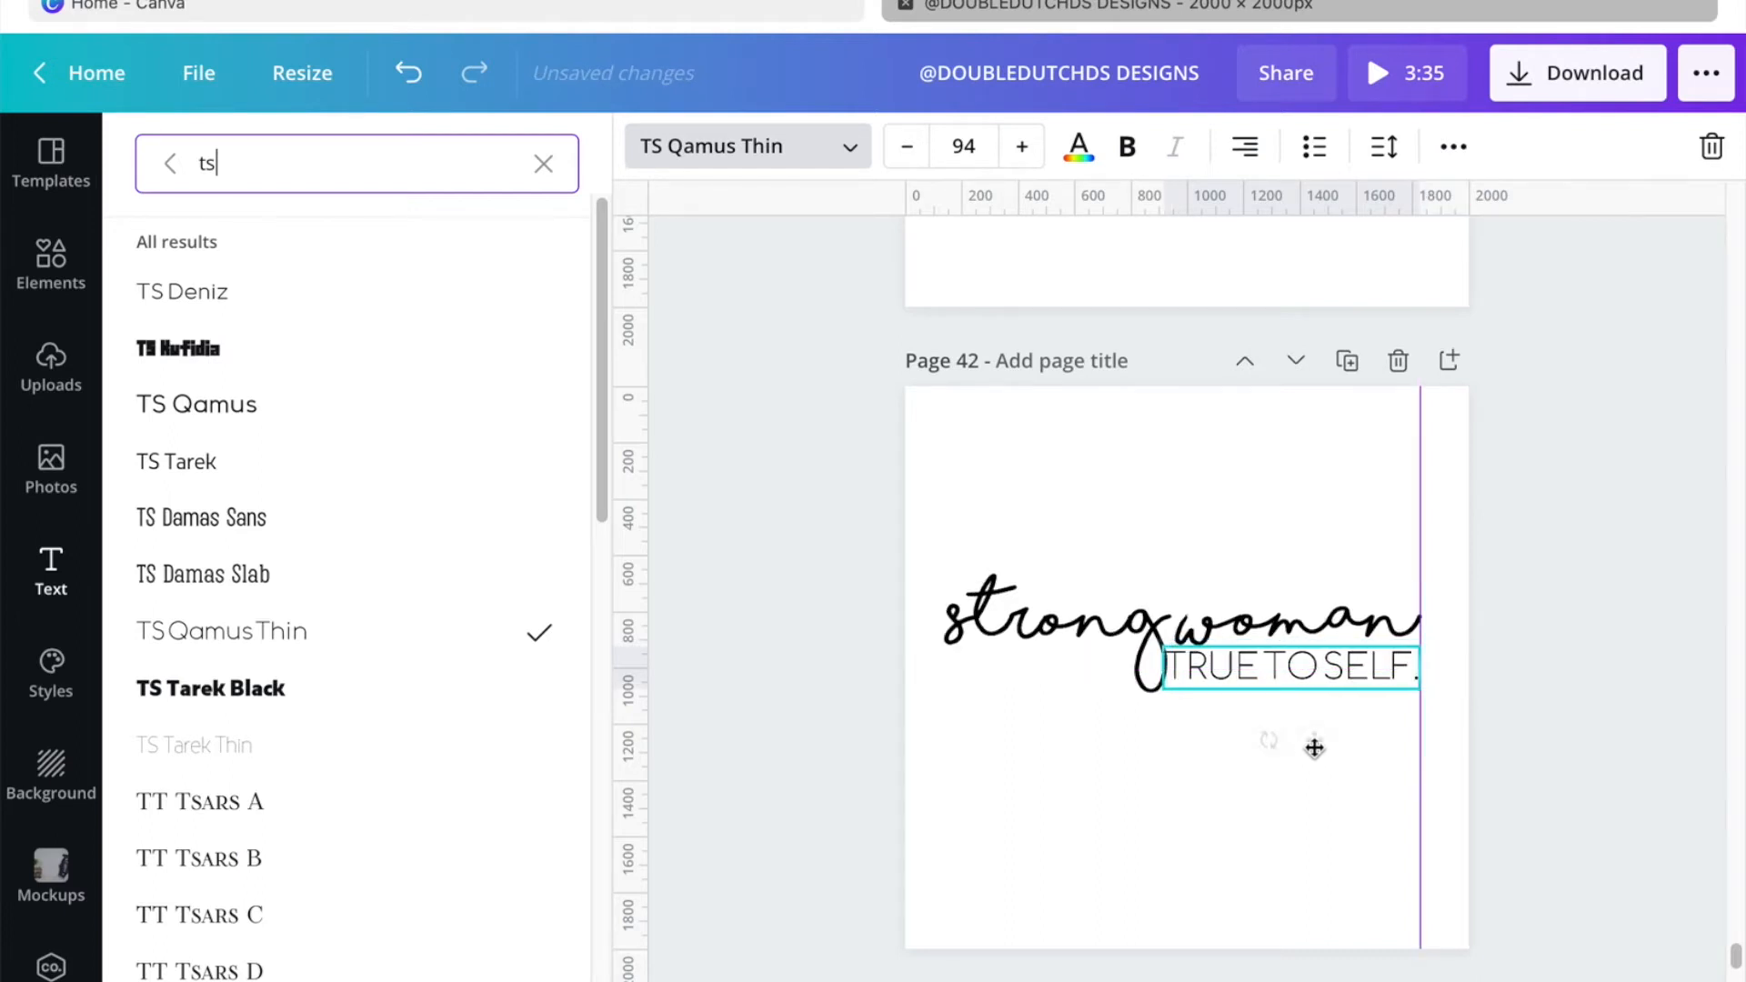
click(1169, 666)
drag(1168, 667, 1189, 673)
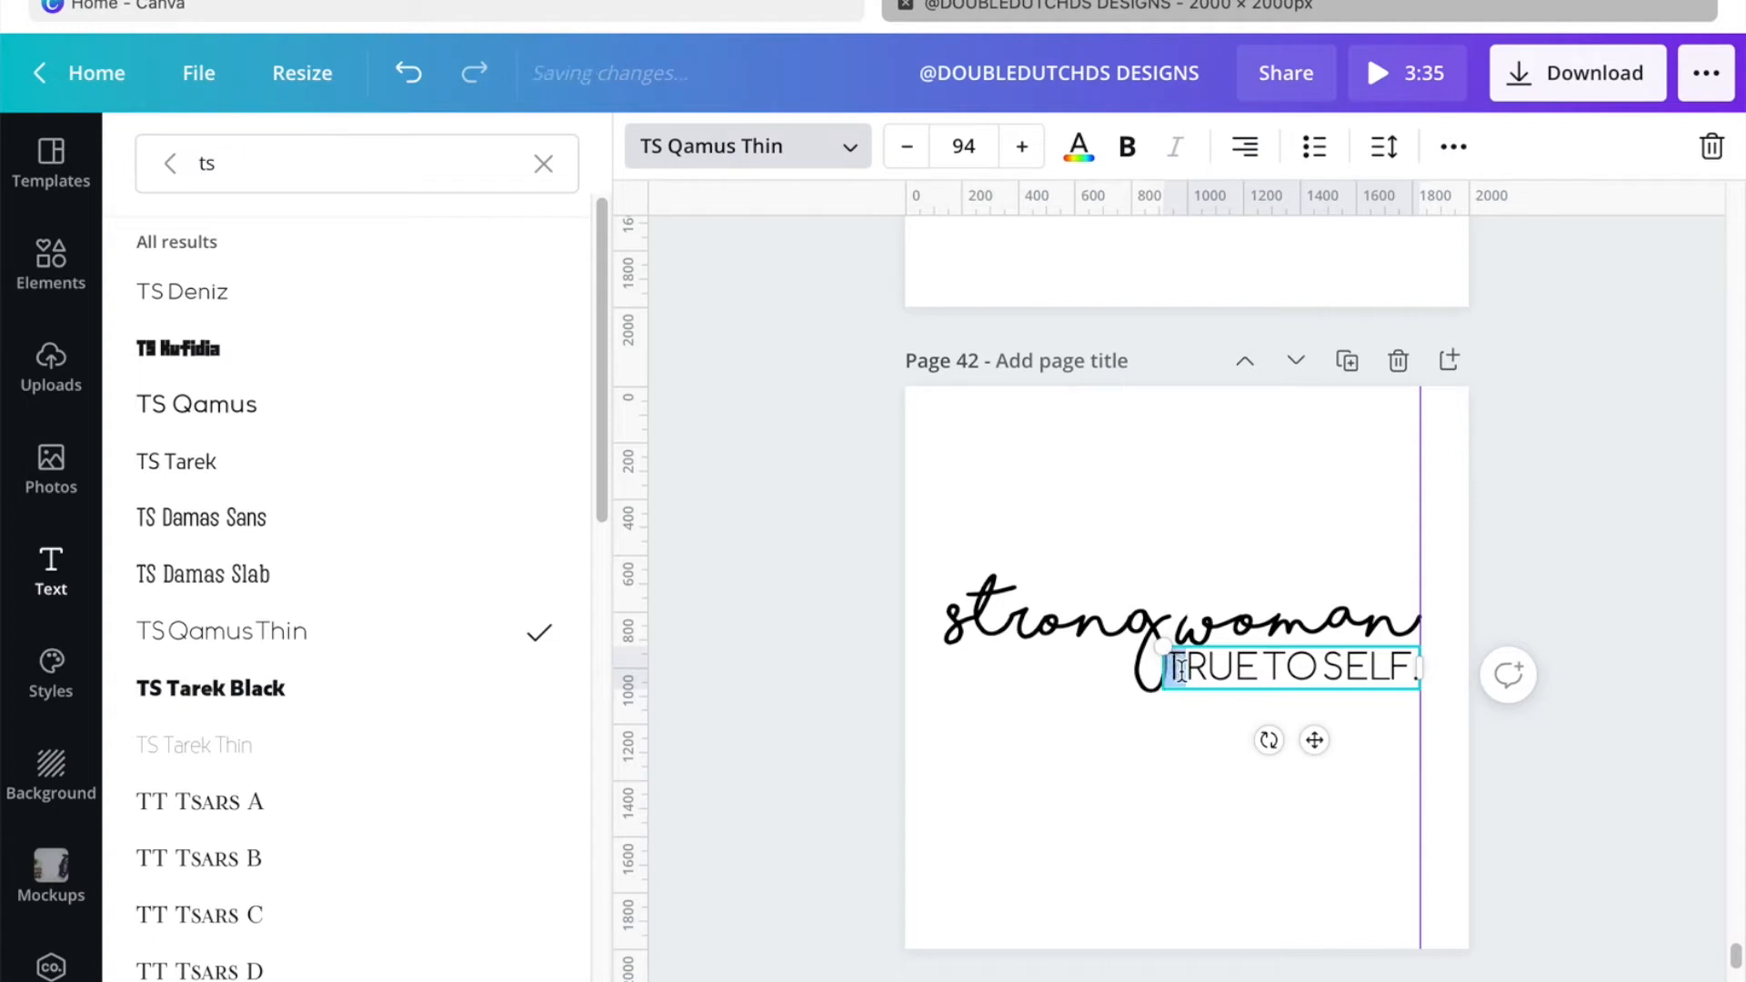
click(914, 157)
click(914, 157)
click(914, 156)
click(914, 157)
click(914, 157)
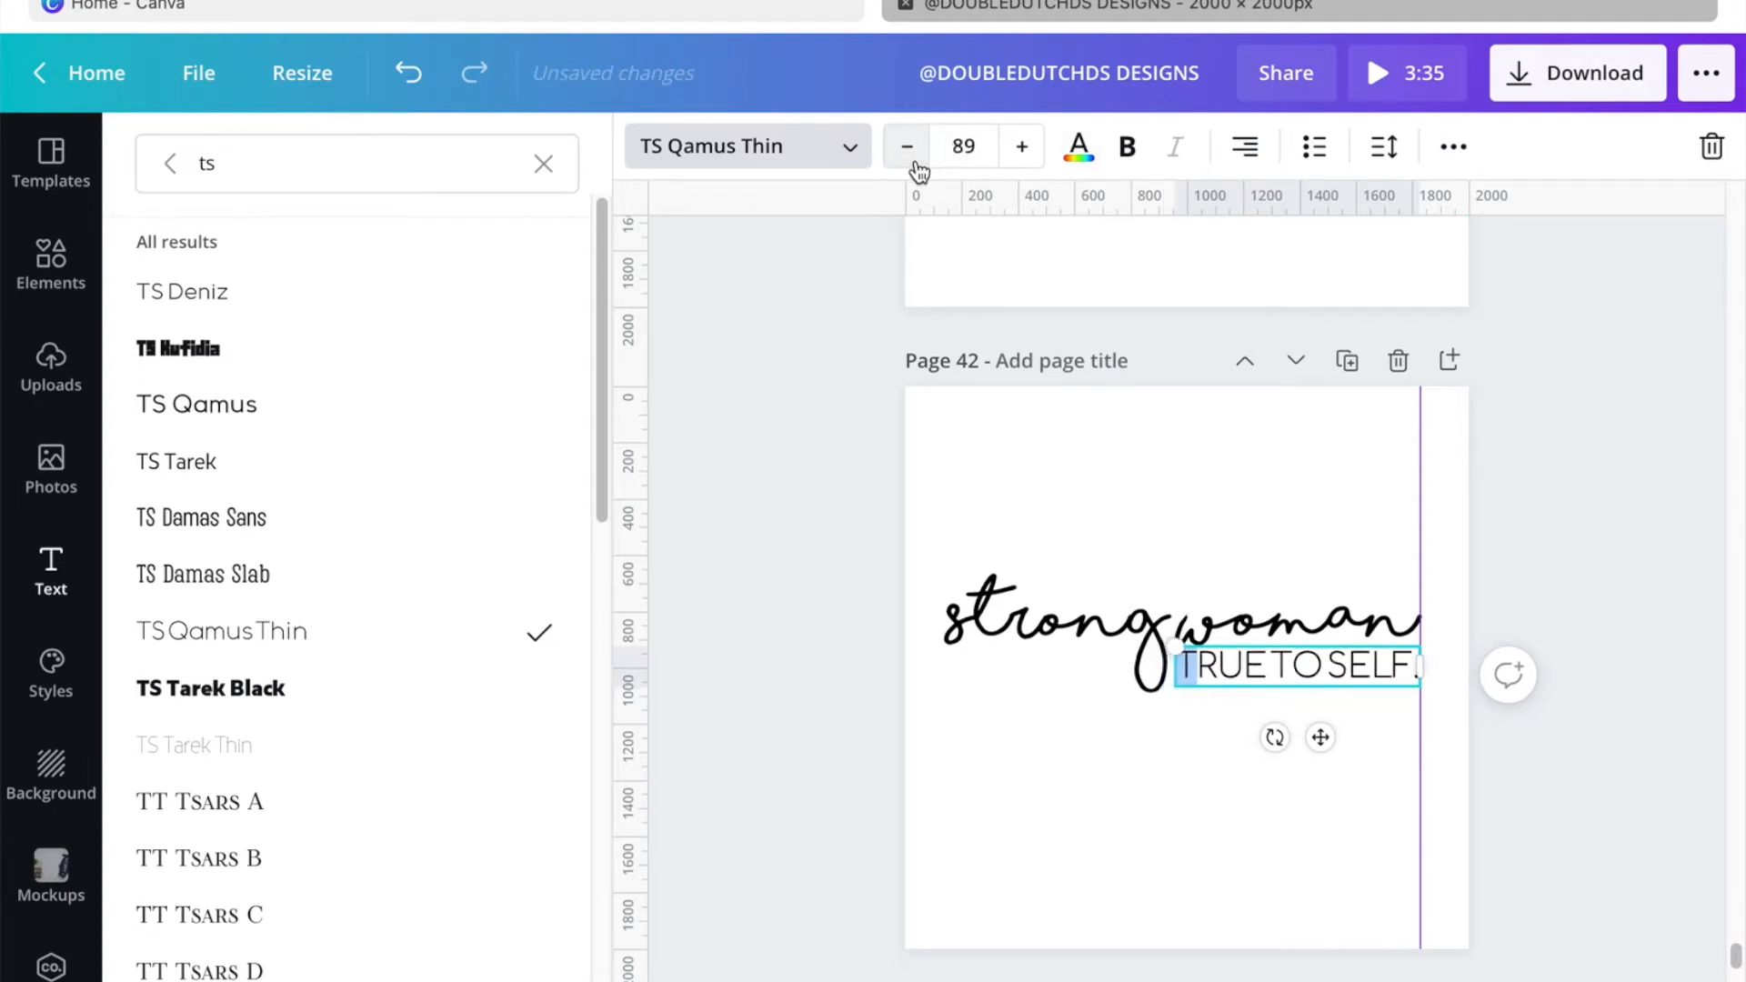
click(1011, 782)
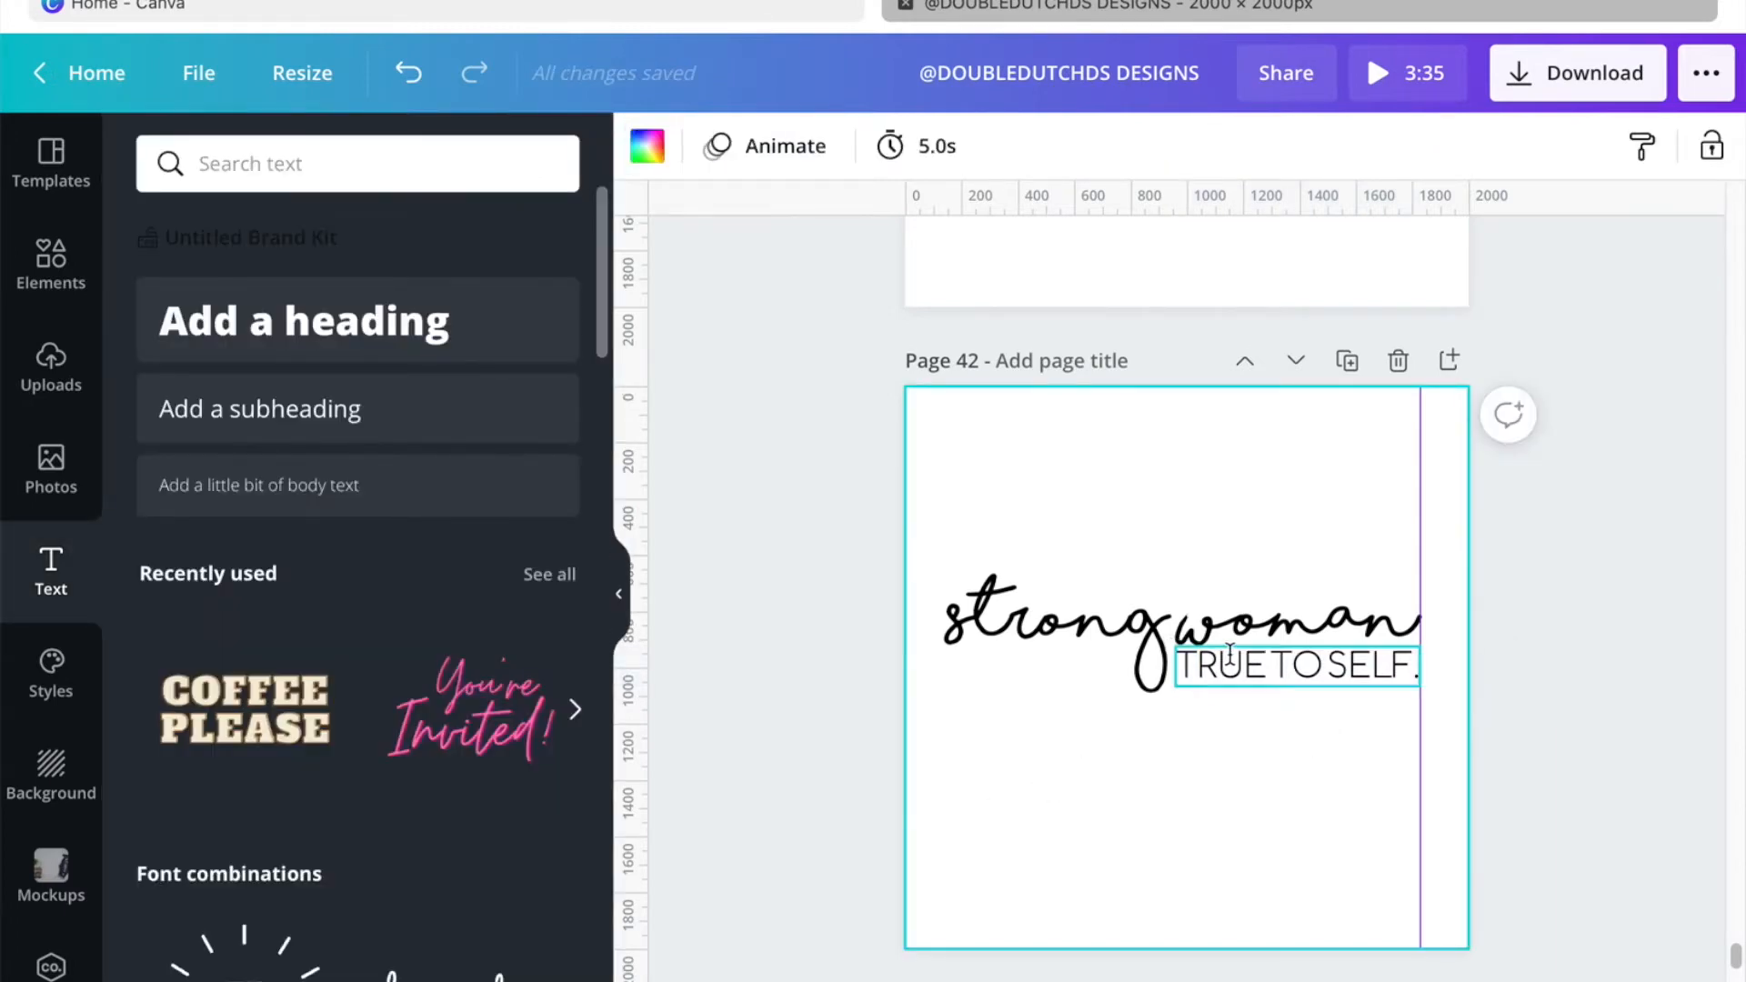
Step: Nudge the "TRUE TO SELF." line very slightly to the right so its period sits against the guide
click(1229, 652)
drag(1229, 652, 1236, 651)
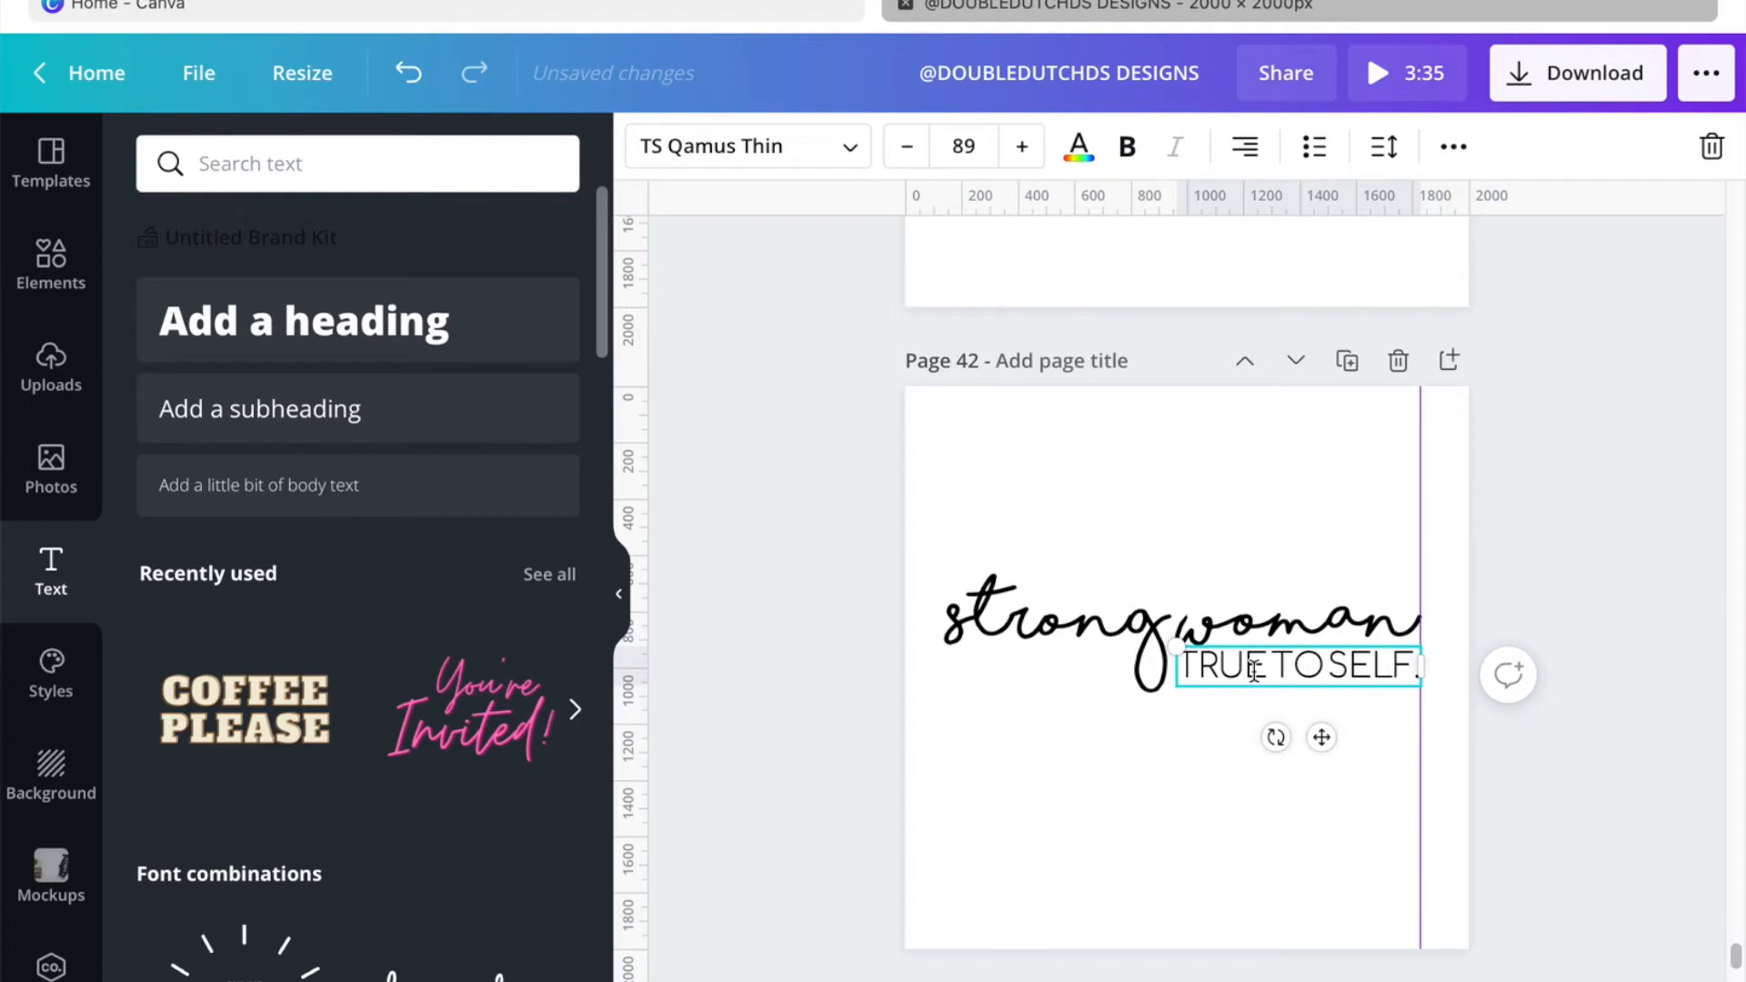
click(1301, 794)
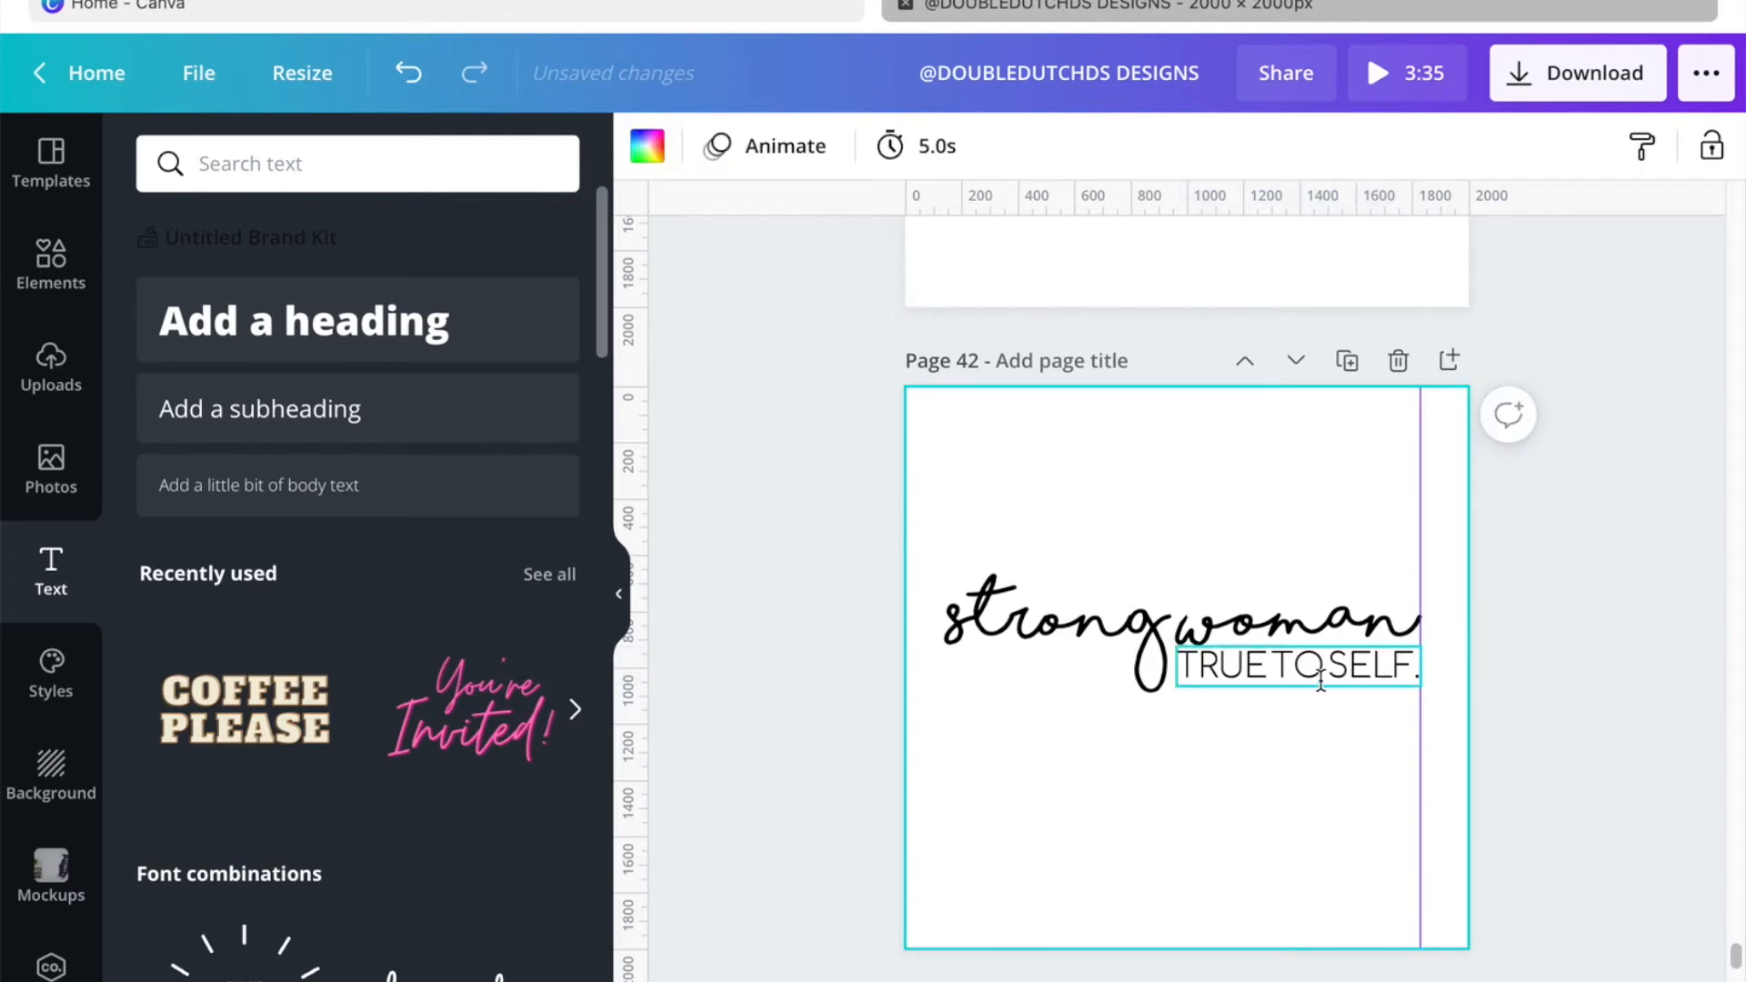
drag(1320, 680, 1331, 678)
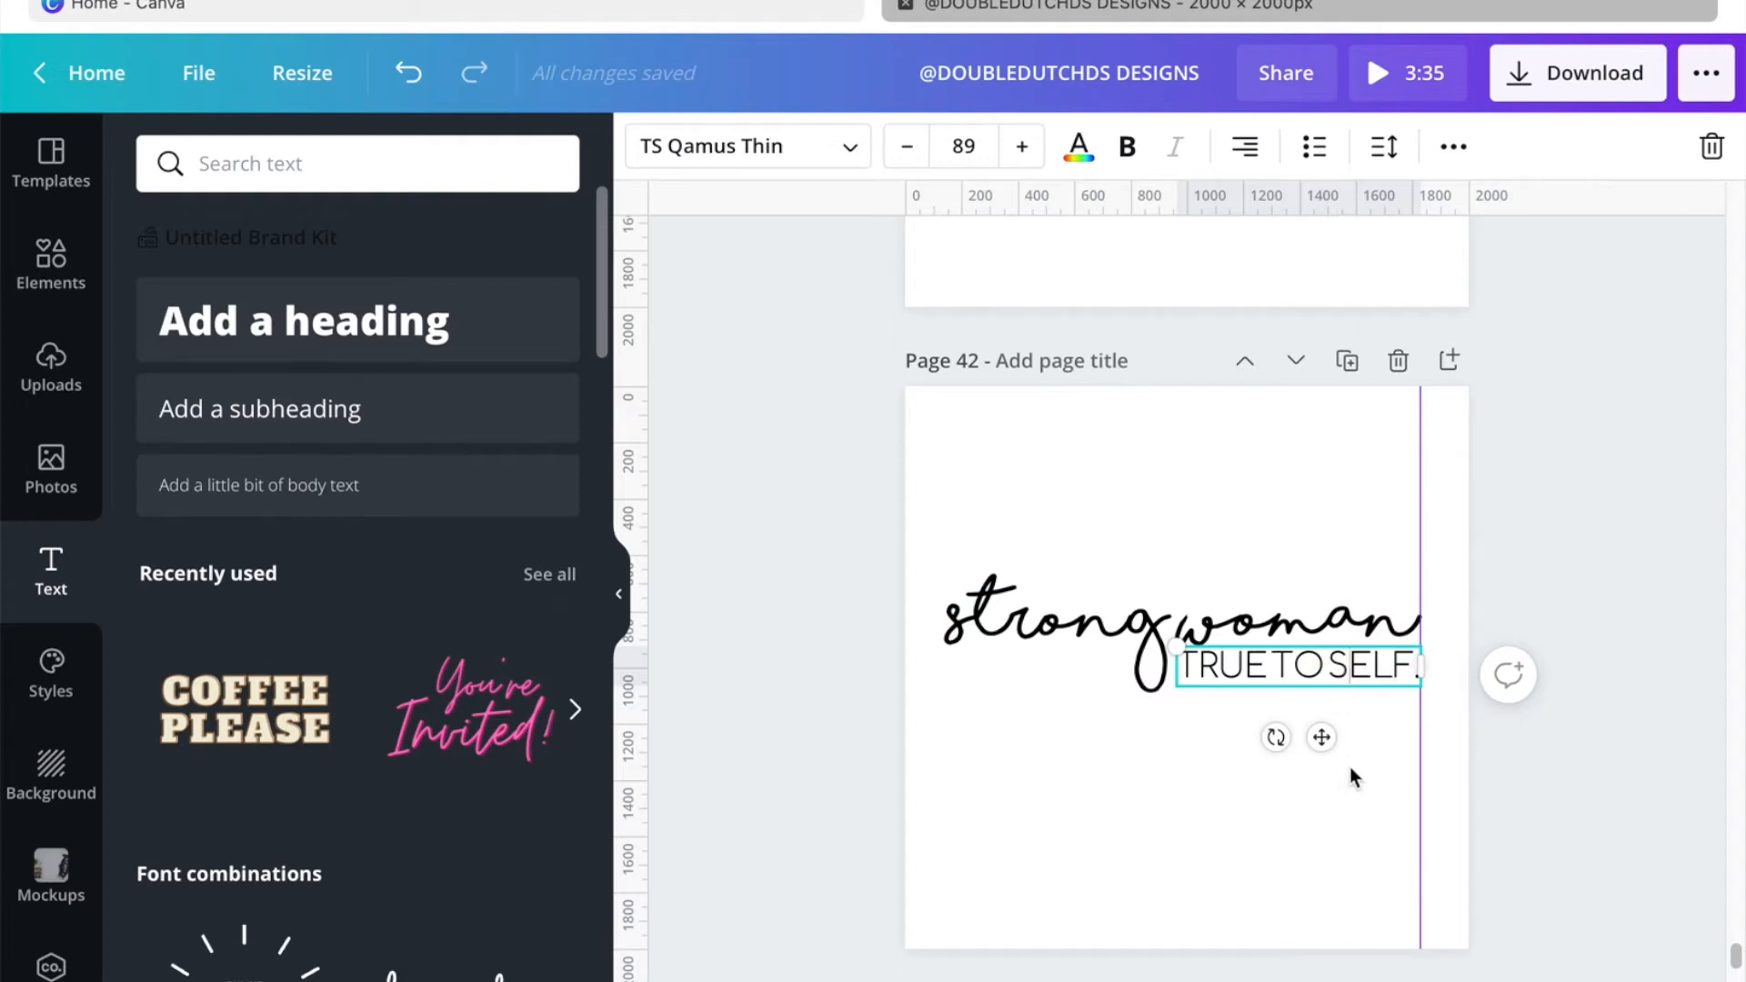
click(1377, 844)
click(1366, 686)
click(1257, 795)
Step: Duplicate the "TRUE TO SELF." line directly beneath itself, right edge on the guide, and change the copy's text to "VULNERABLE."
click(1255, 668)
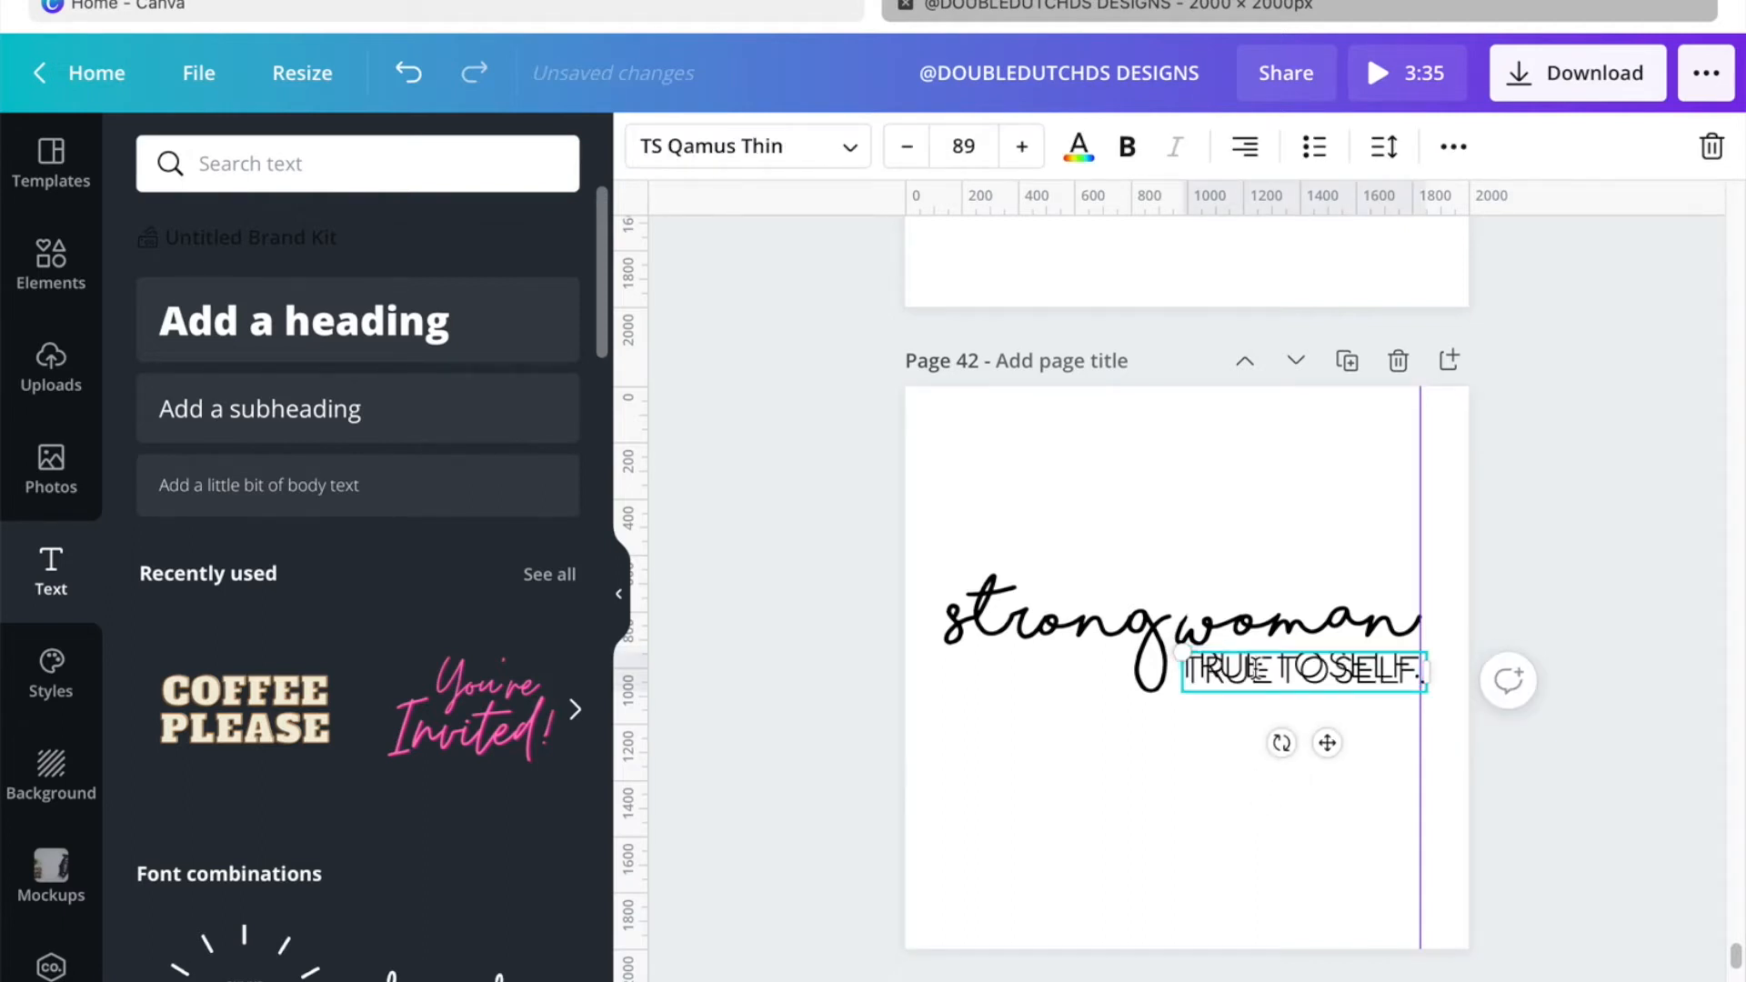
alt+drag(1255, 668, 1249, 707)
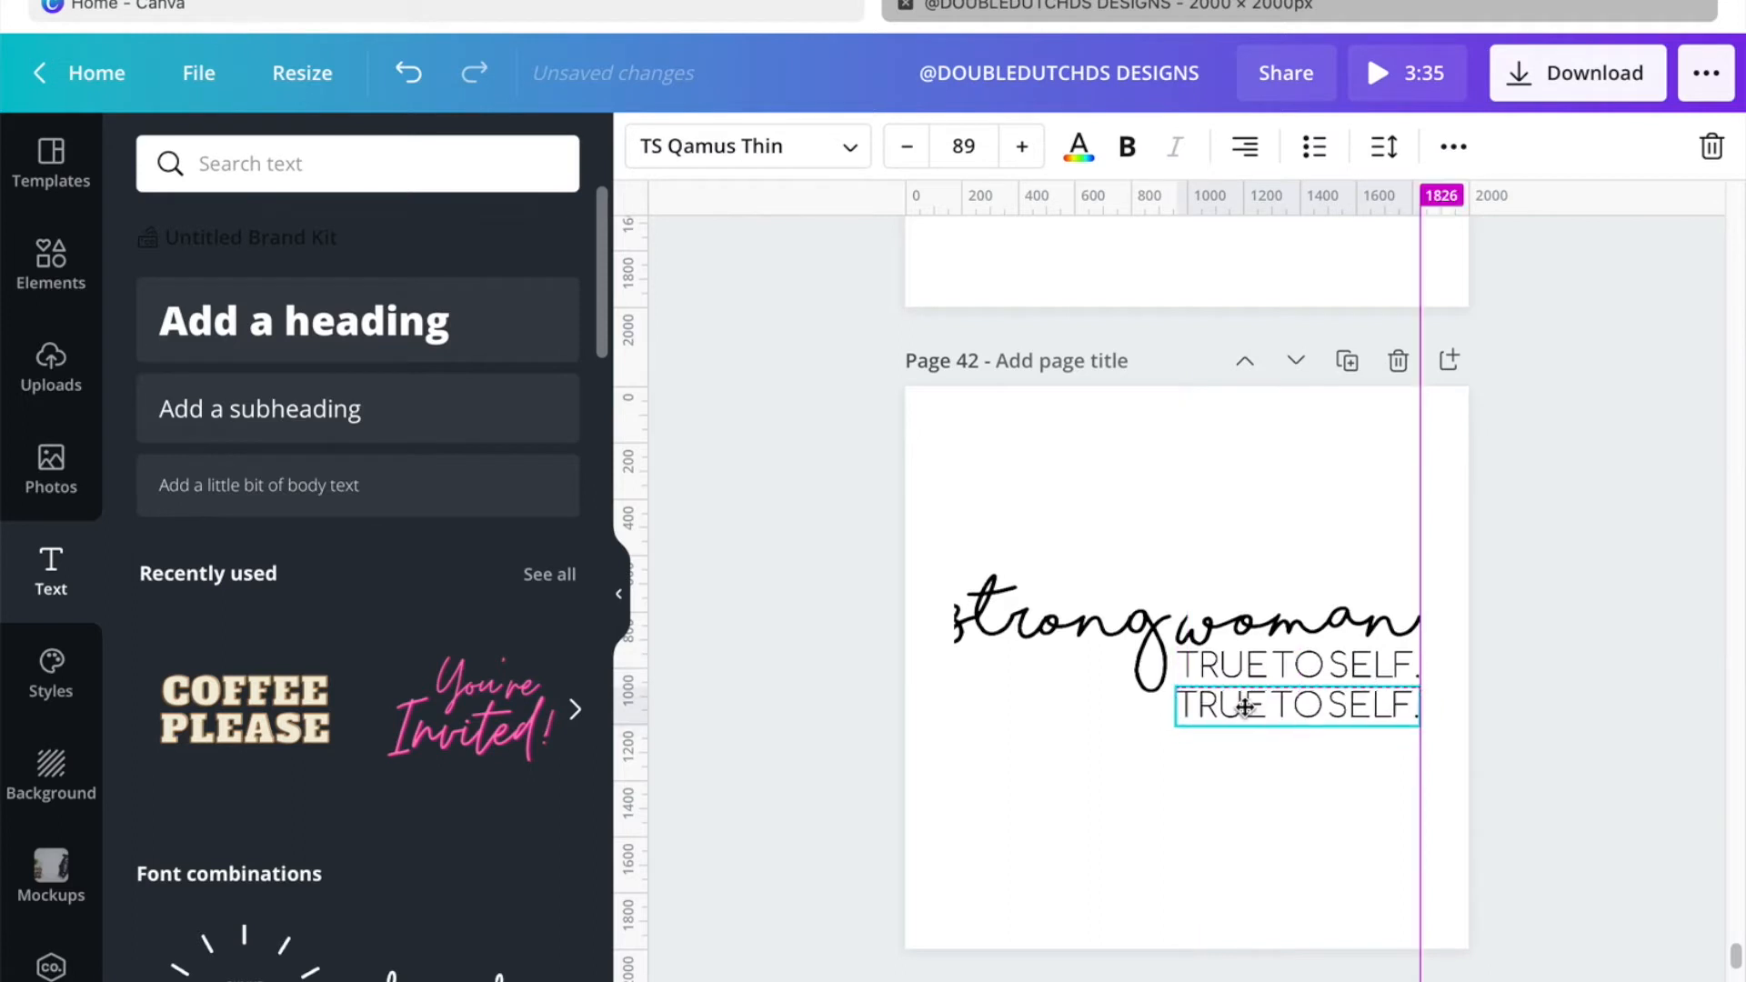
double_click(1251, 707)
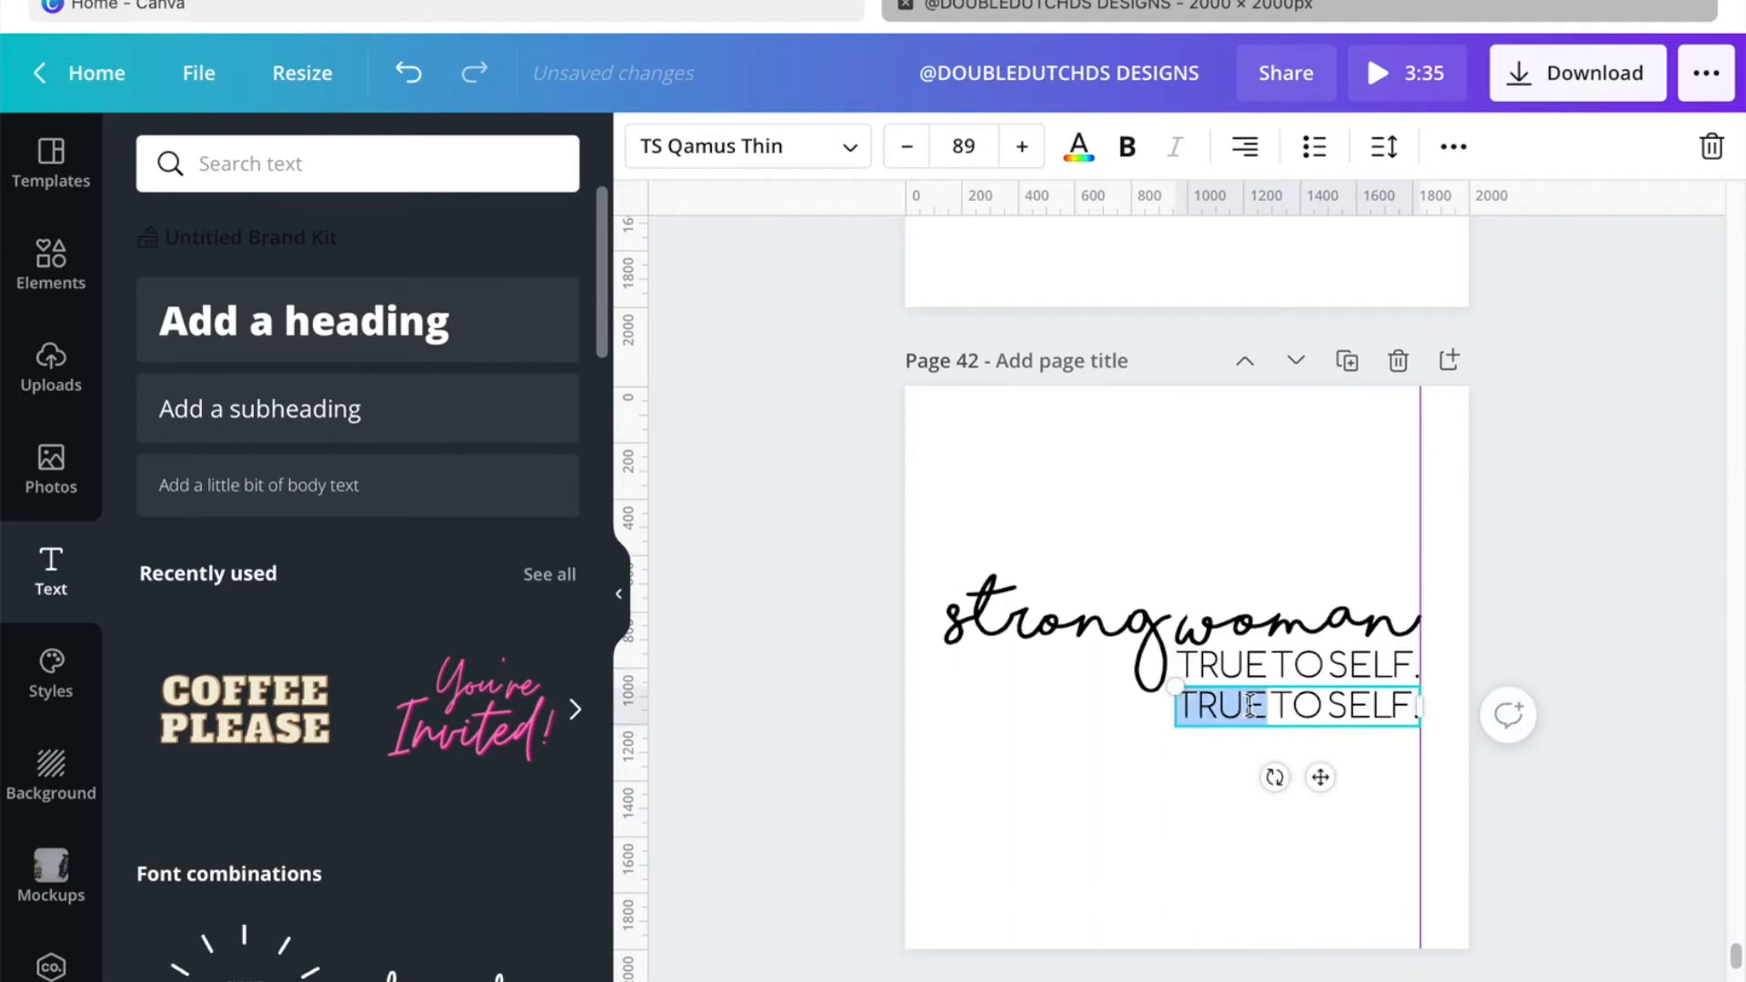
triple_click(1250, 707)
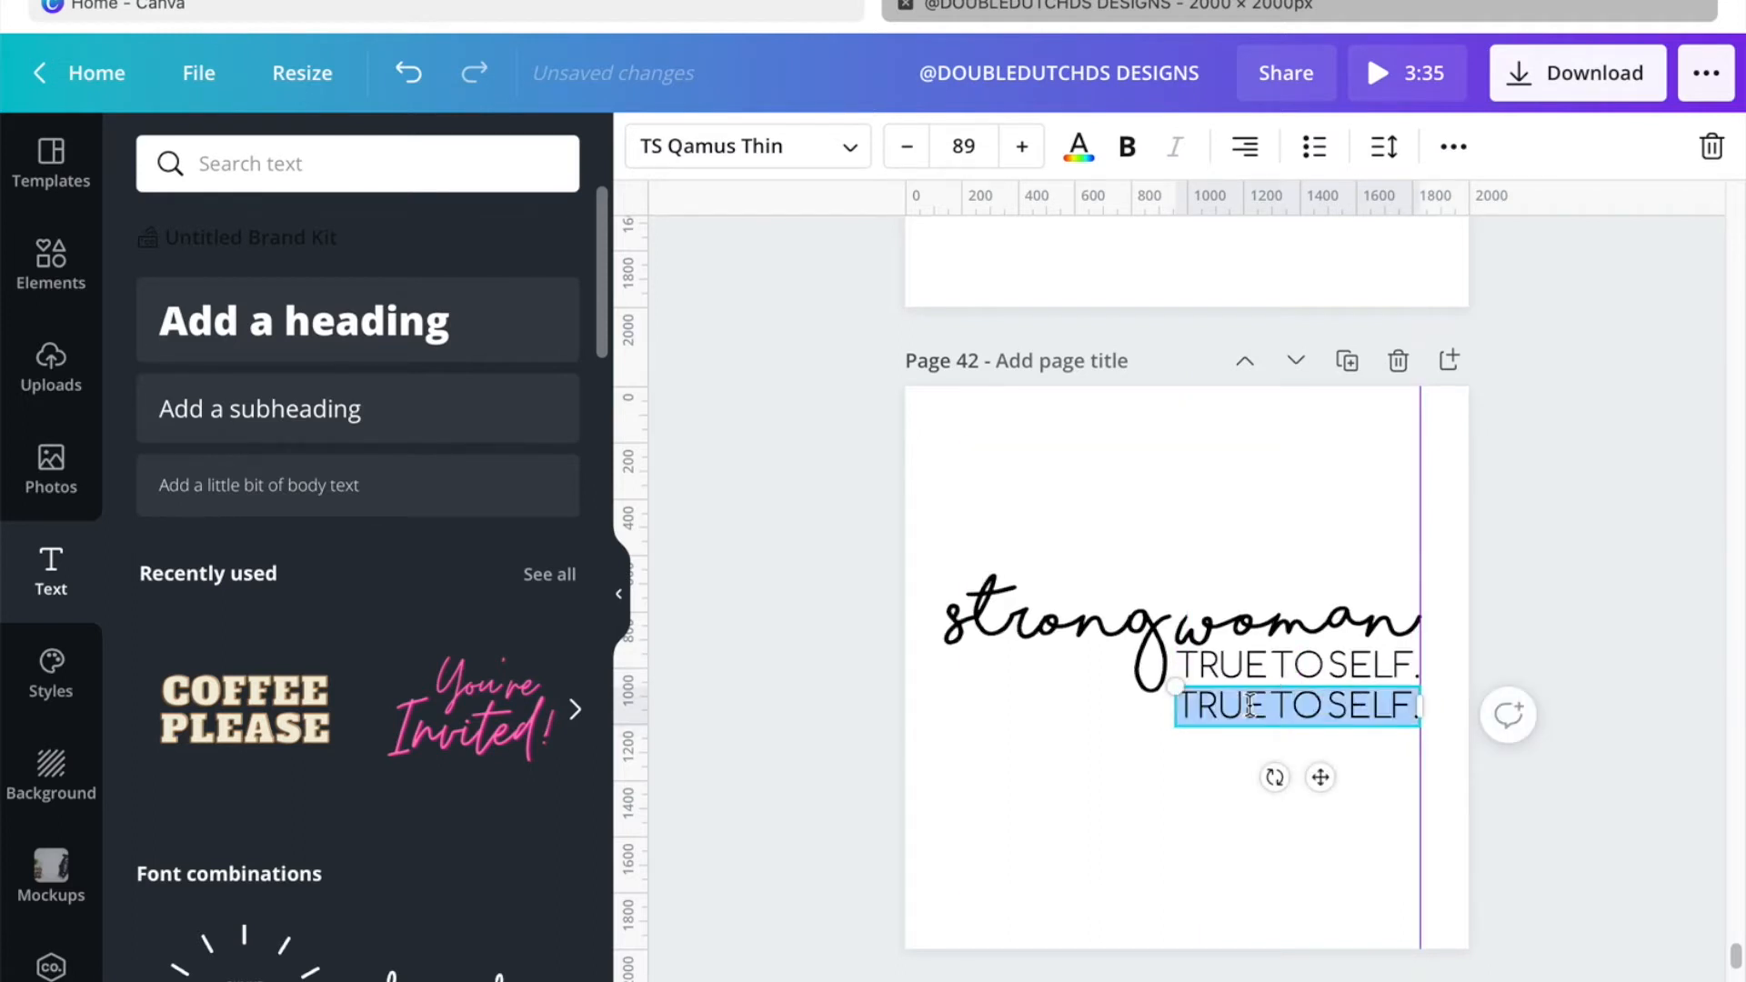
text(VUNL)
key(BackSpace)
key(BackSpace)
text(LNERABLE)
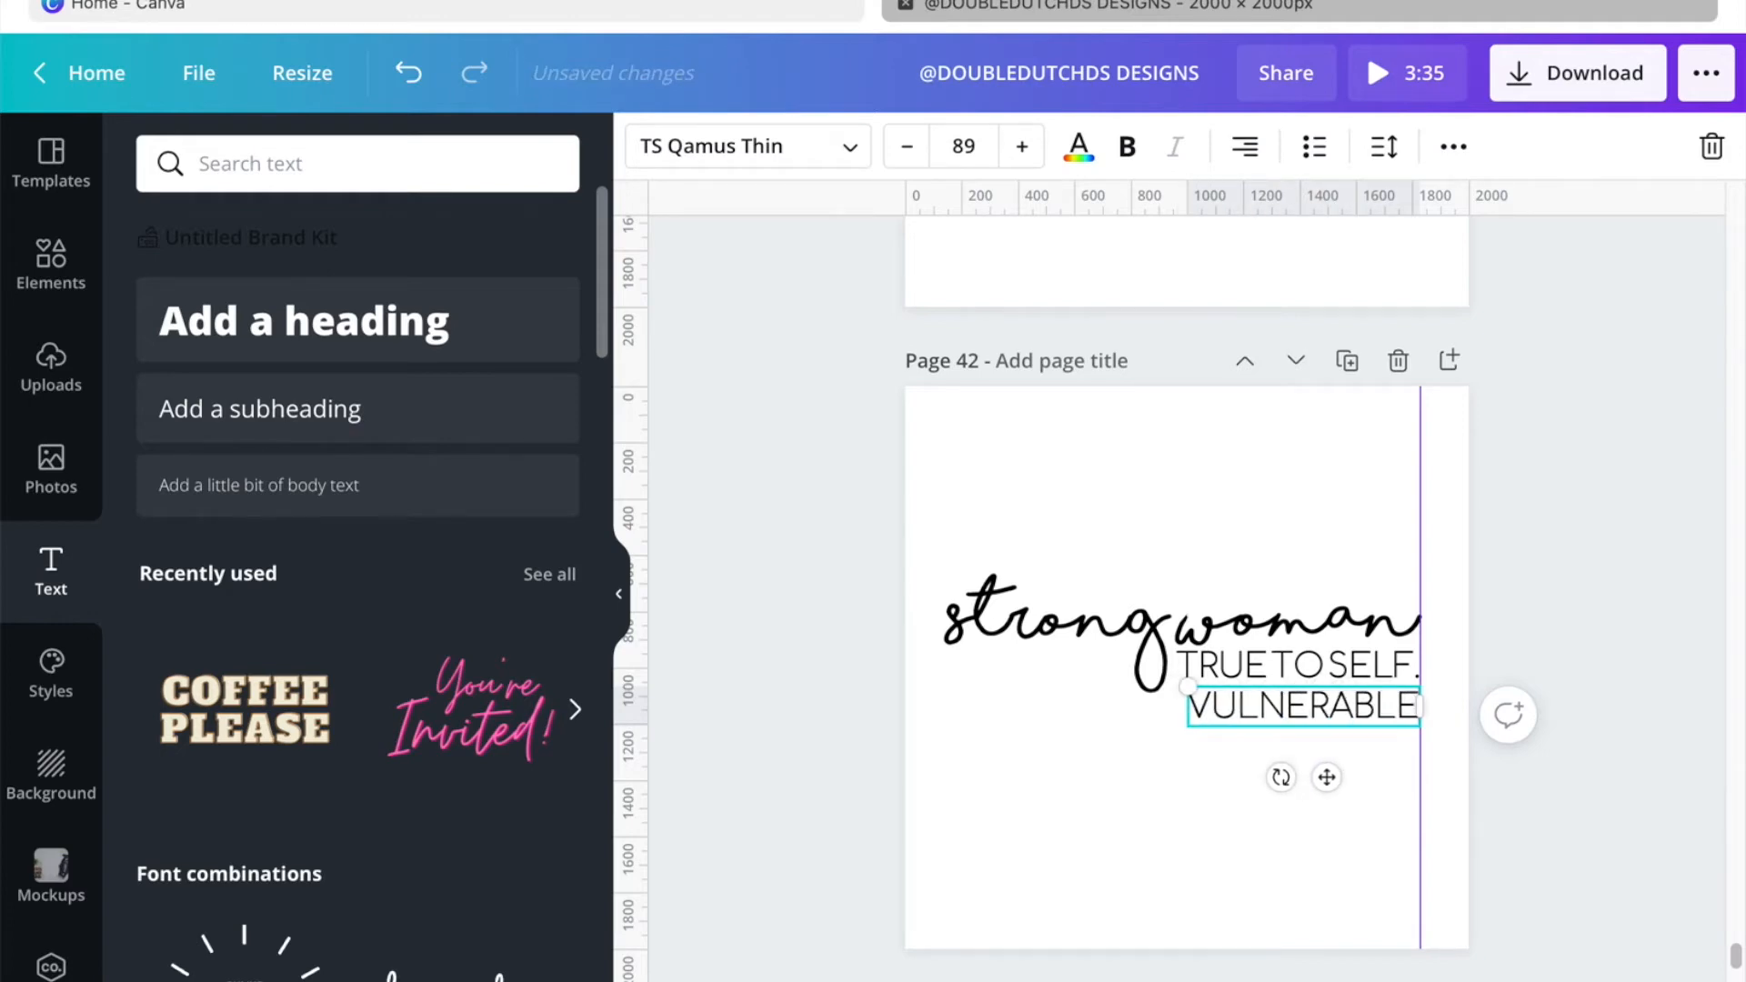
text(.)
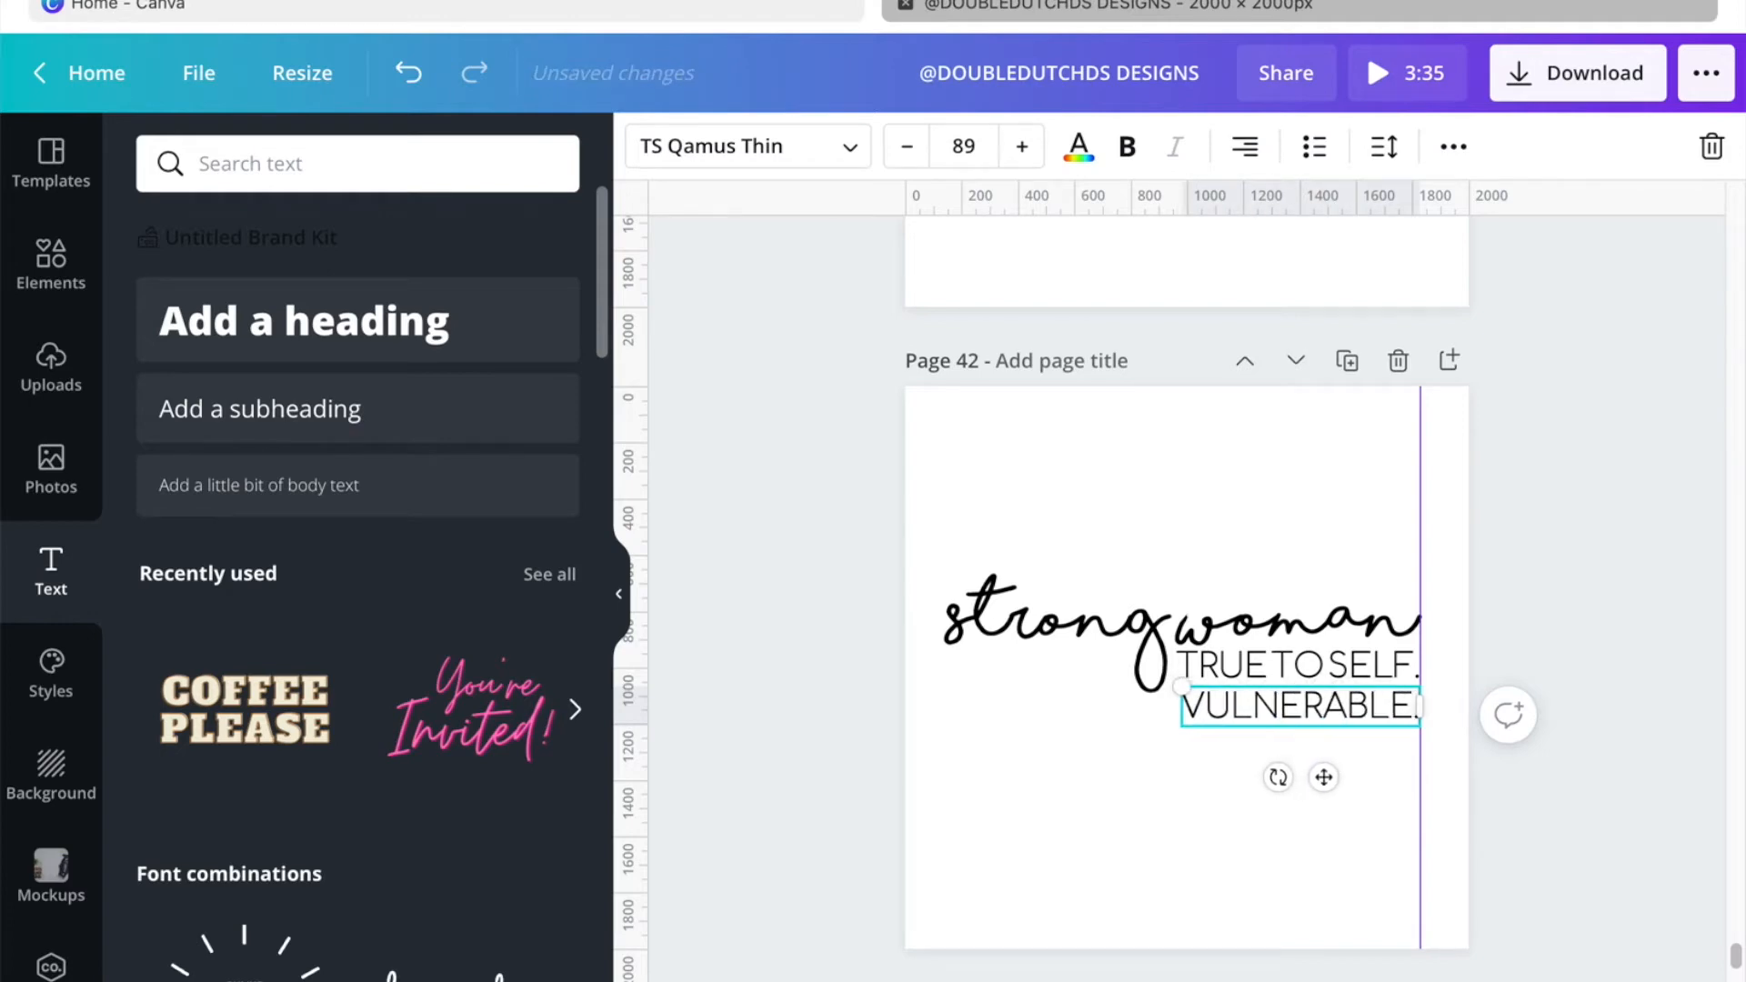
Step: Nudge the "VULNERABLE." line very slightly to the right so its period sits against the guide
click(1268, 859)
click(1334, 723)
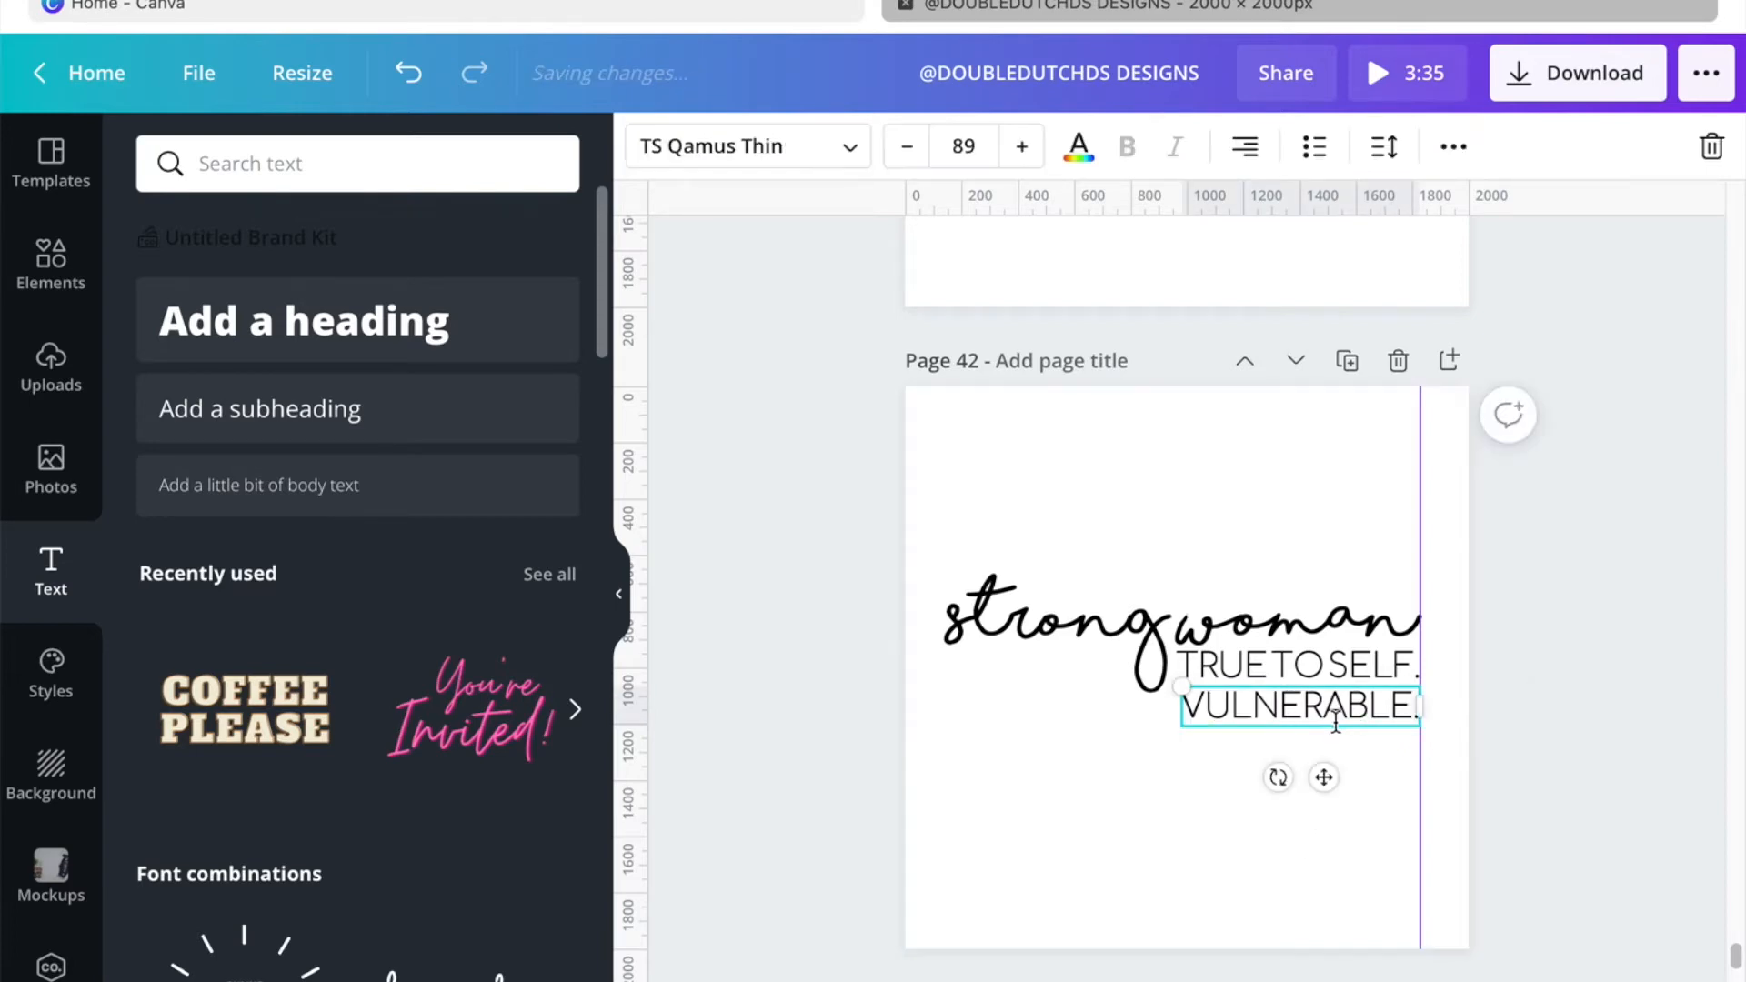
key(Right)
key(Right)
key(Right)
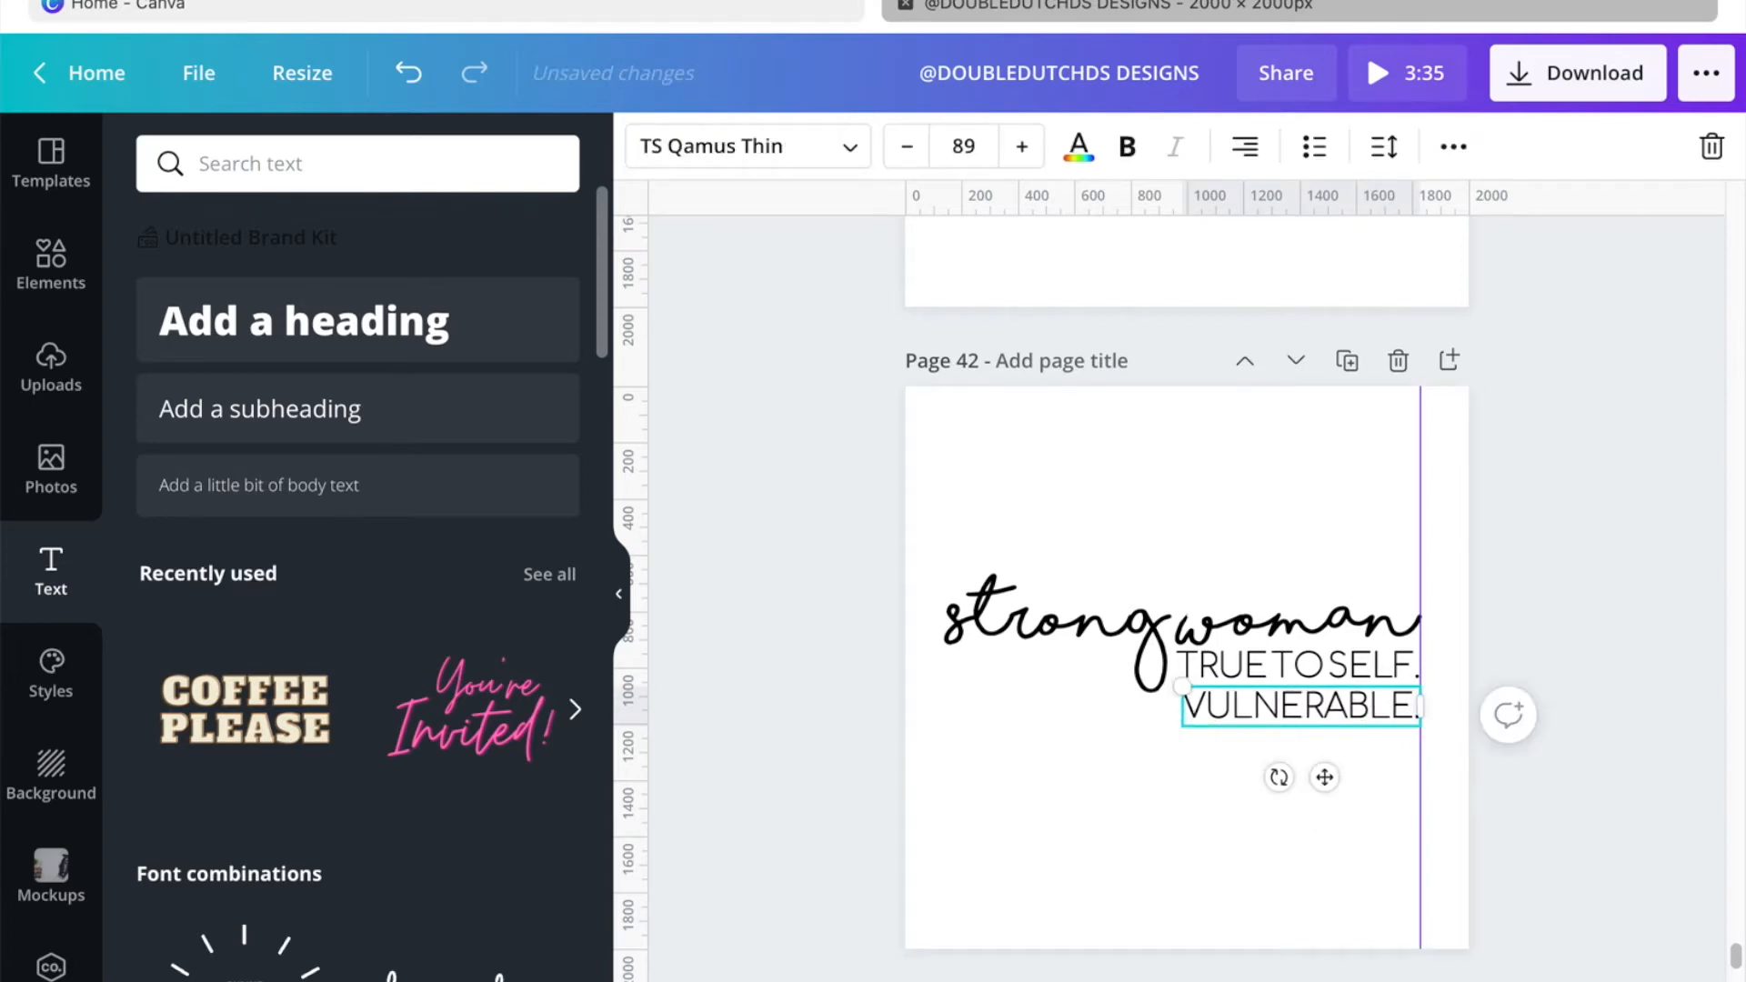
click(1293, 515)
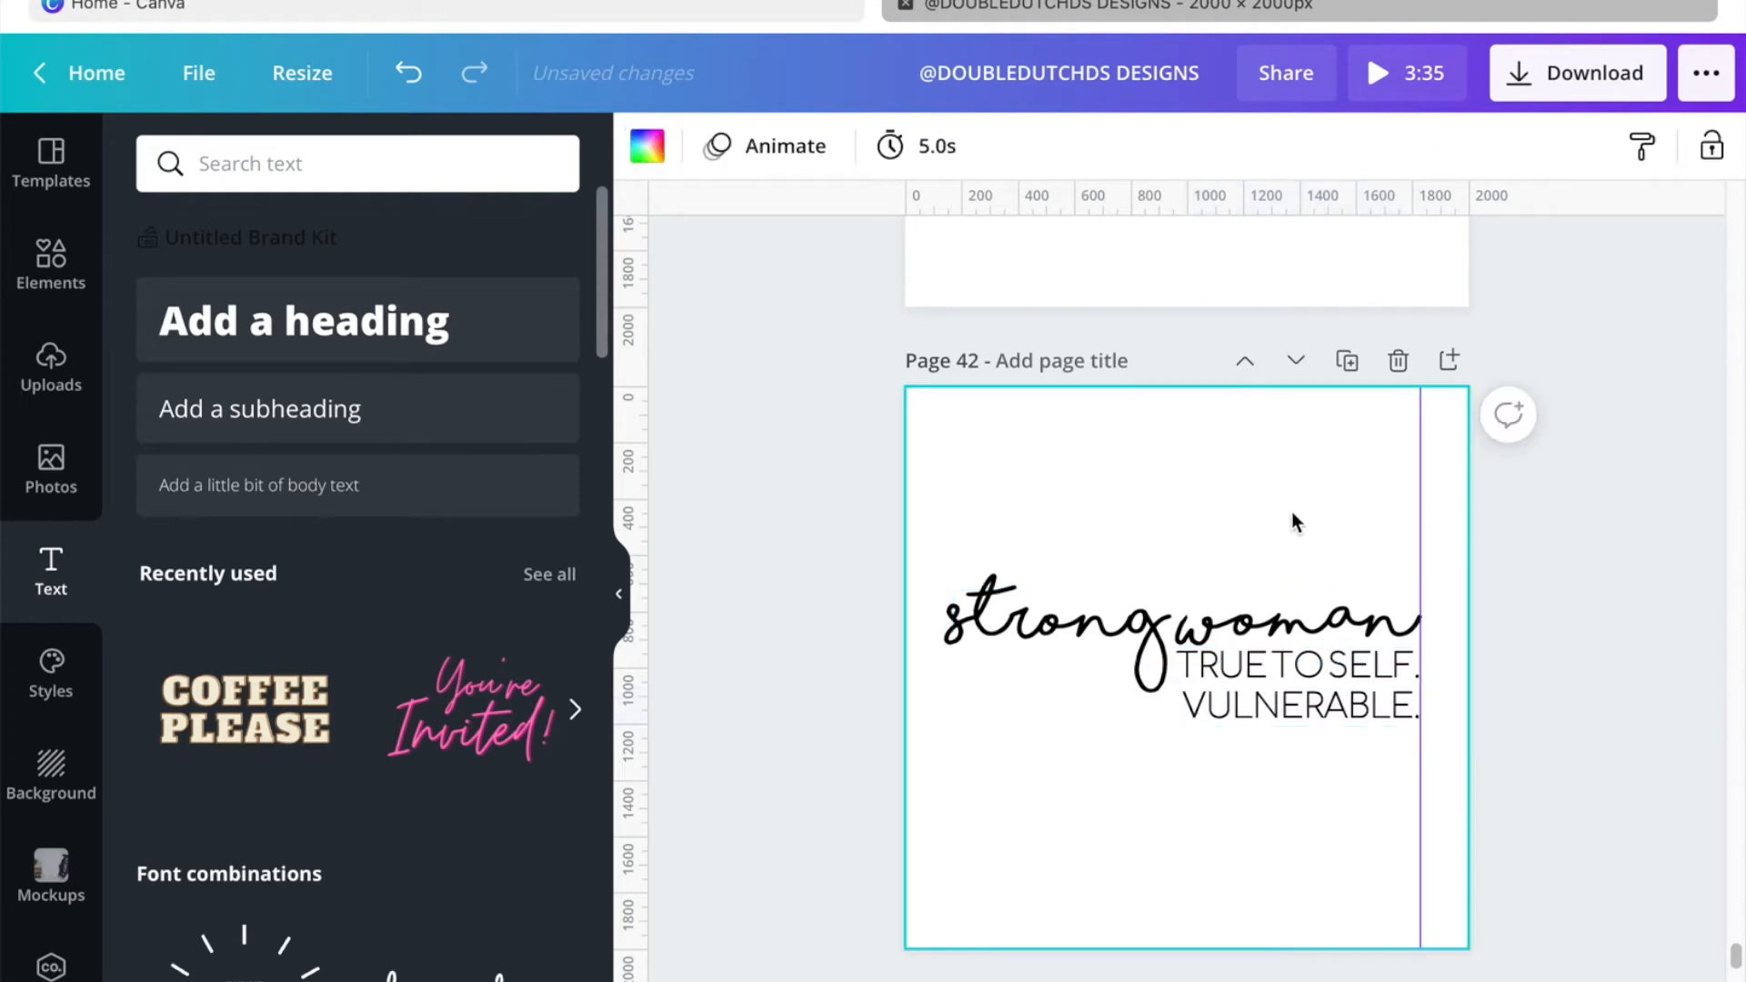
Step: Add a copy of the thin text line beneath "VULNERABLE." reading "CREATOR.", and remove the vertical guide from the page
click(1320, 716)
mouse_move(1321, 718)
mouse_down()
mouse_move(1337, 655)
mouse_move(1333, 730)
mouse_up()
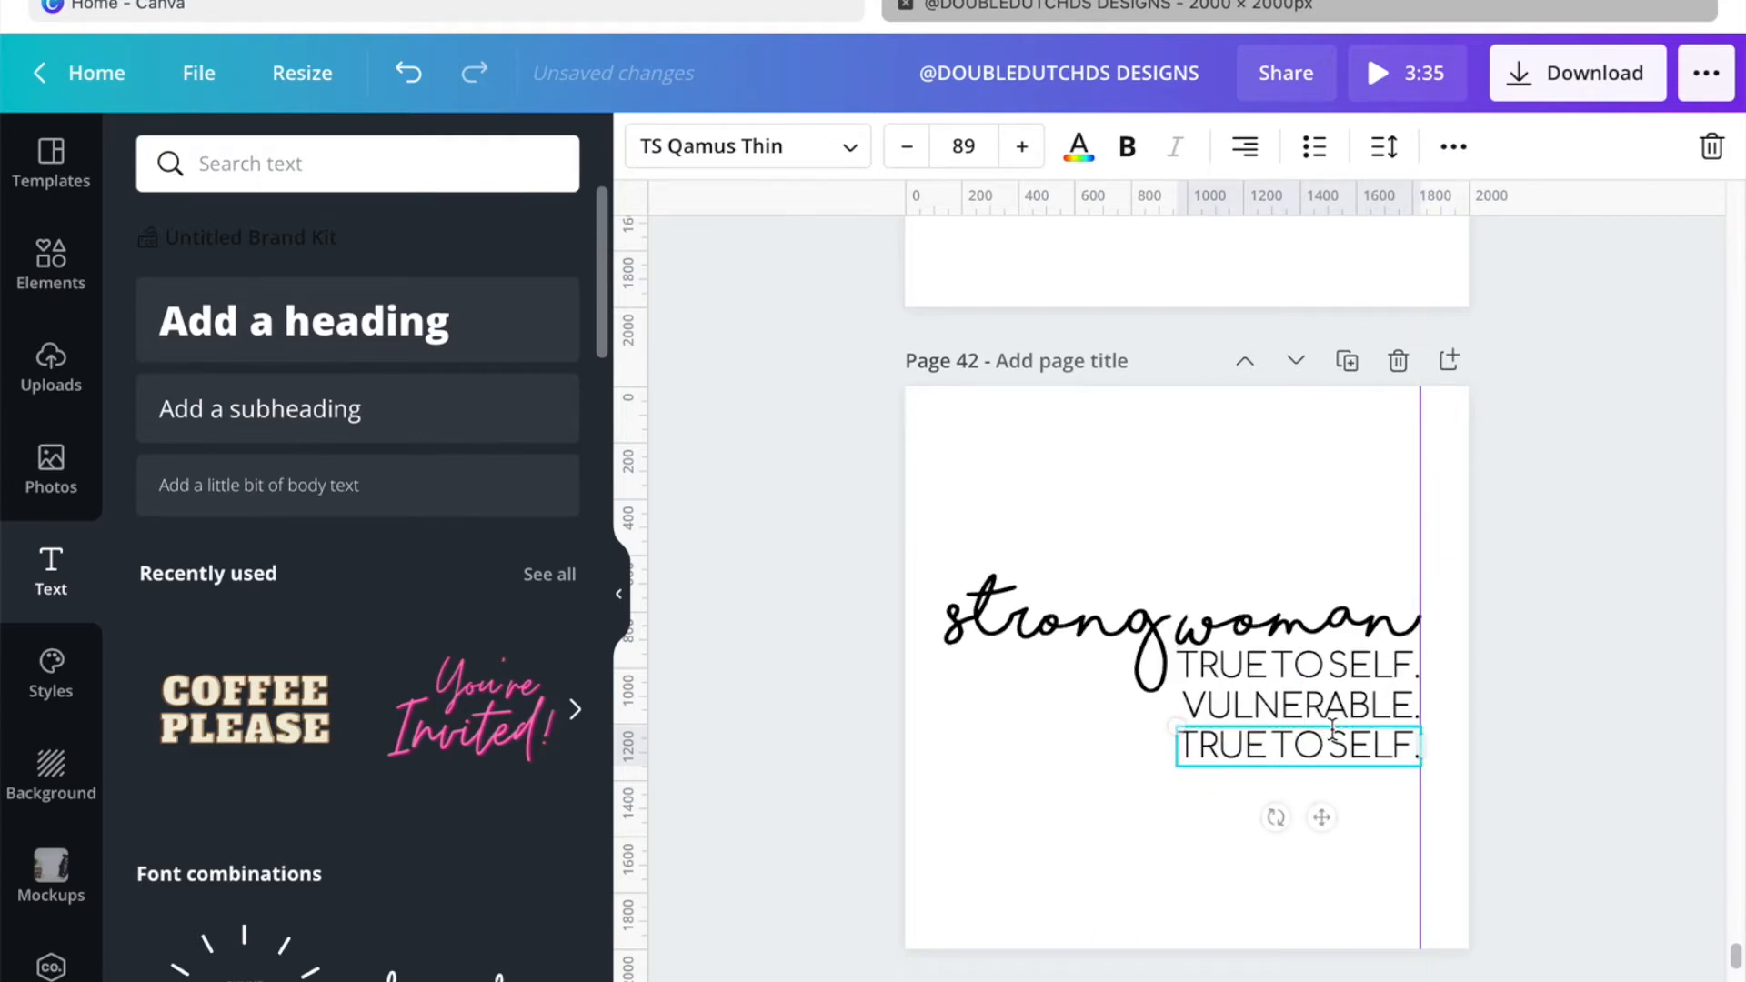
double_click(1337, 739)
key(ctrl+a)
text(CREATOR.)
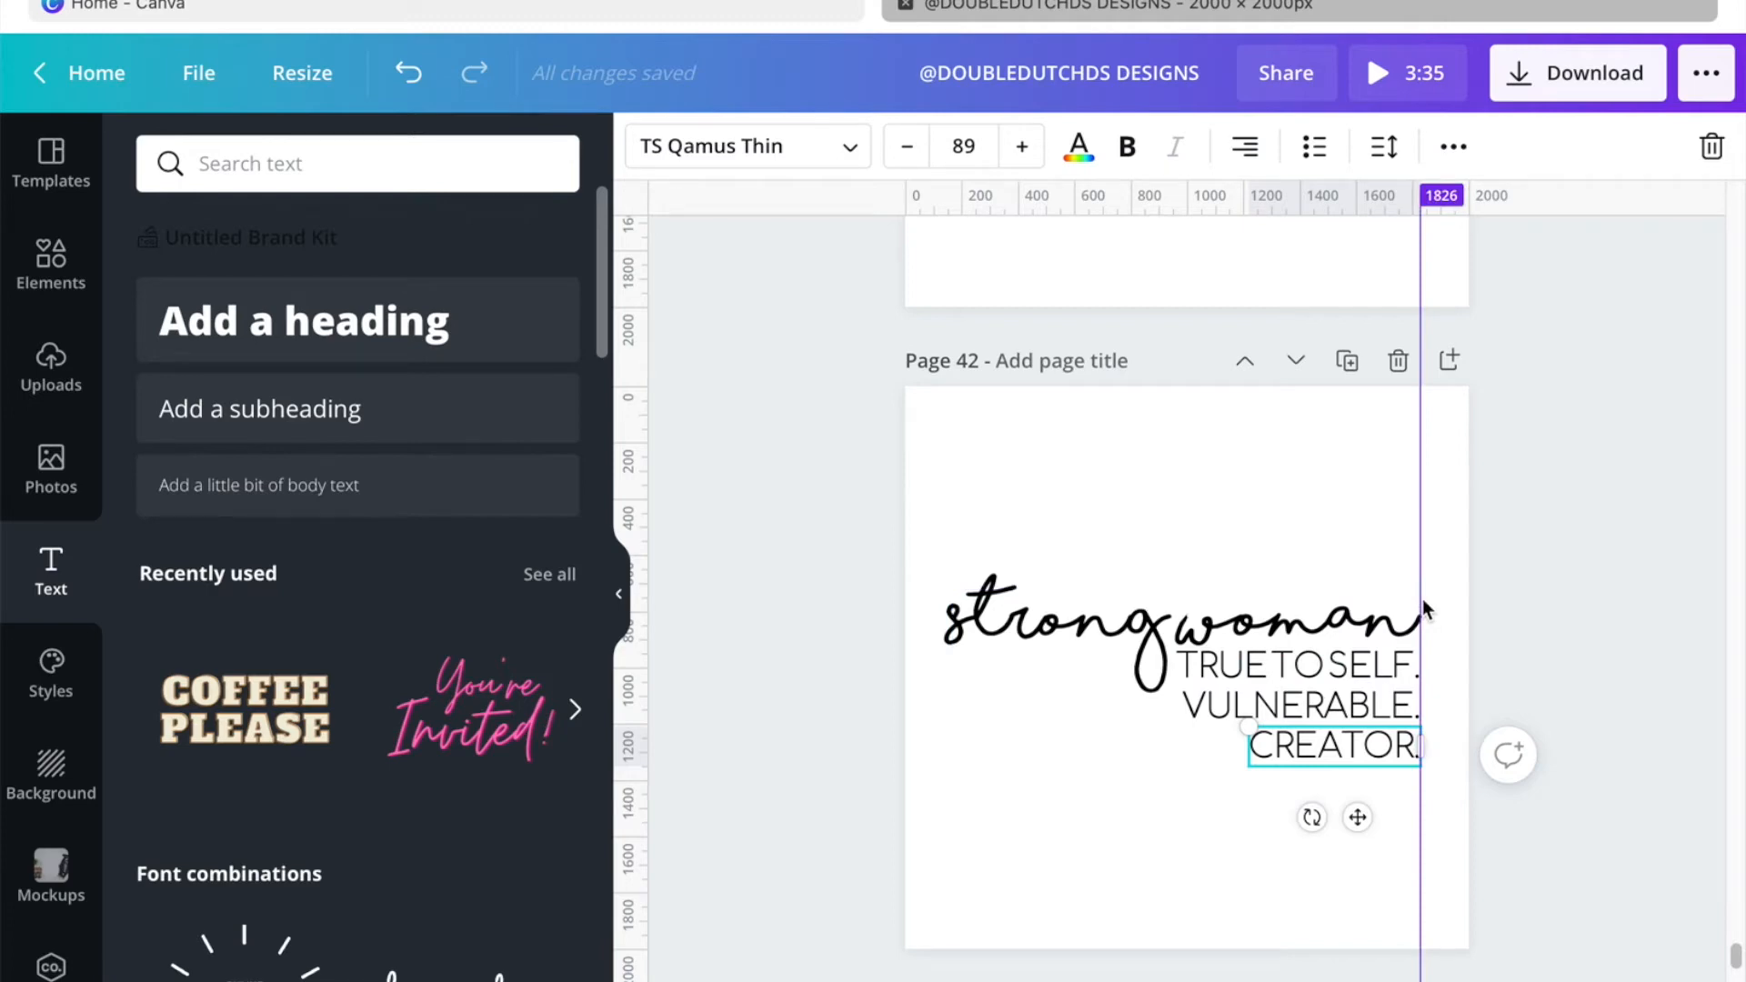
drag(1424, 604, 1590, 571)
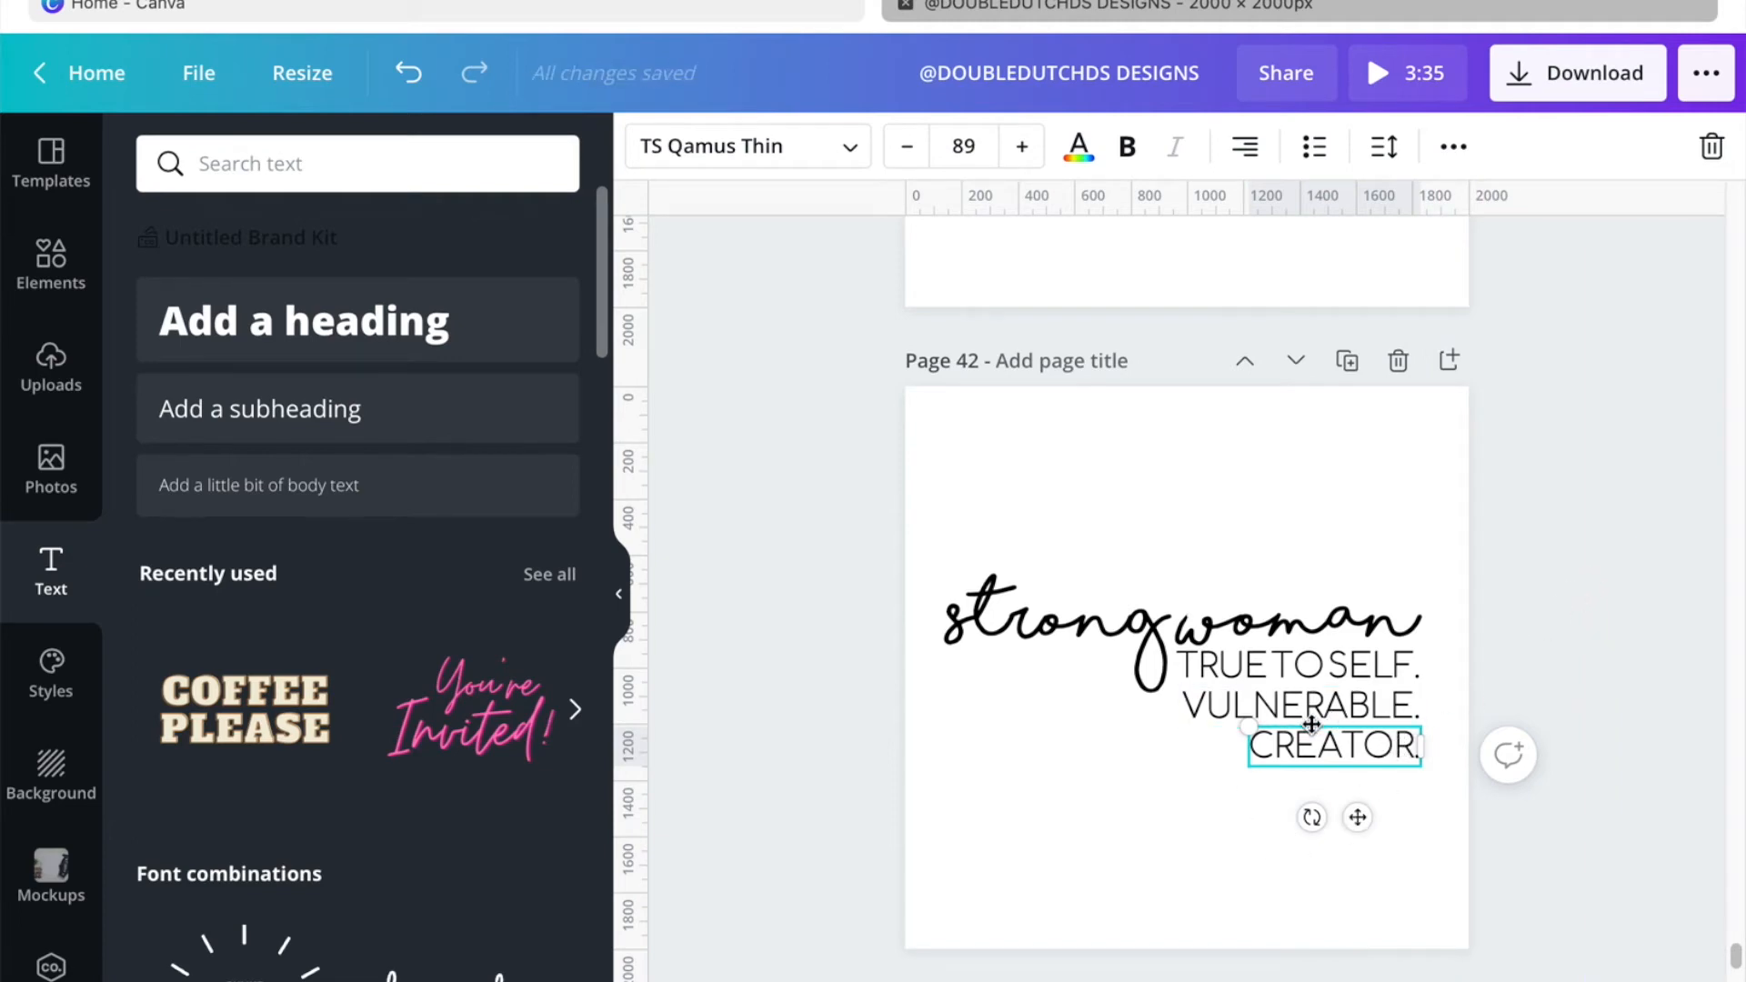
Step: Duplicate the finished quote page and delete all the text on the copy
click(1347, 361)
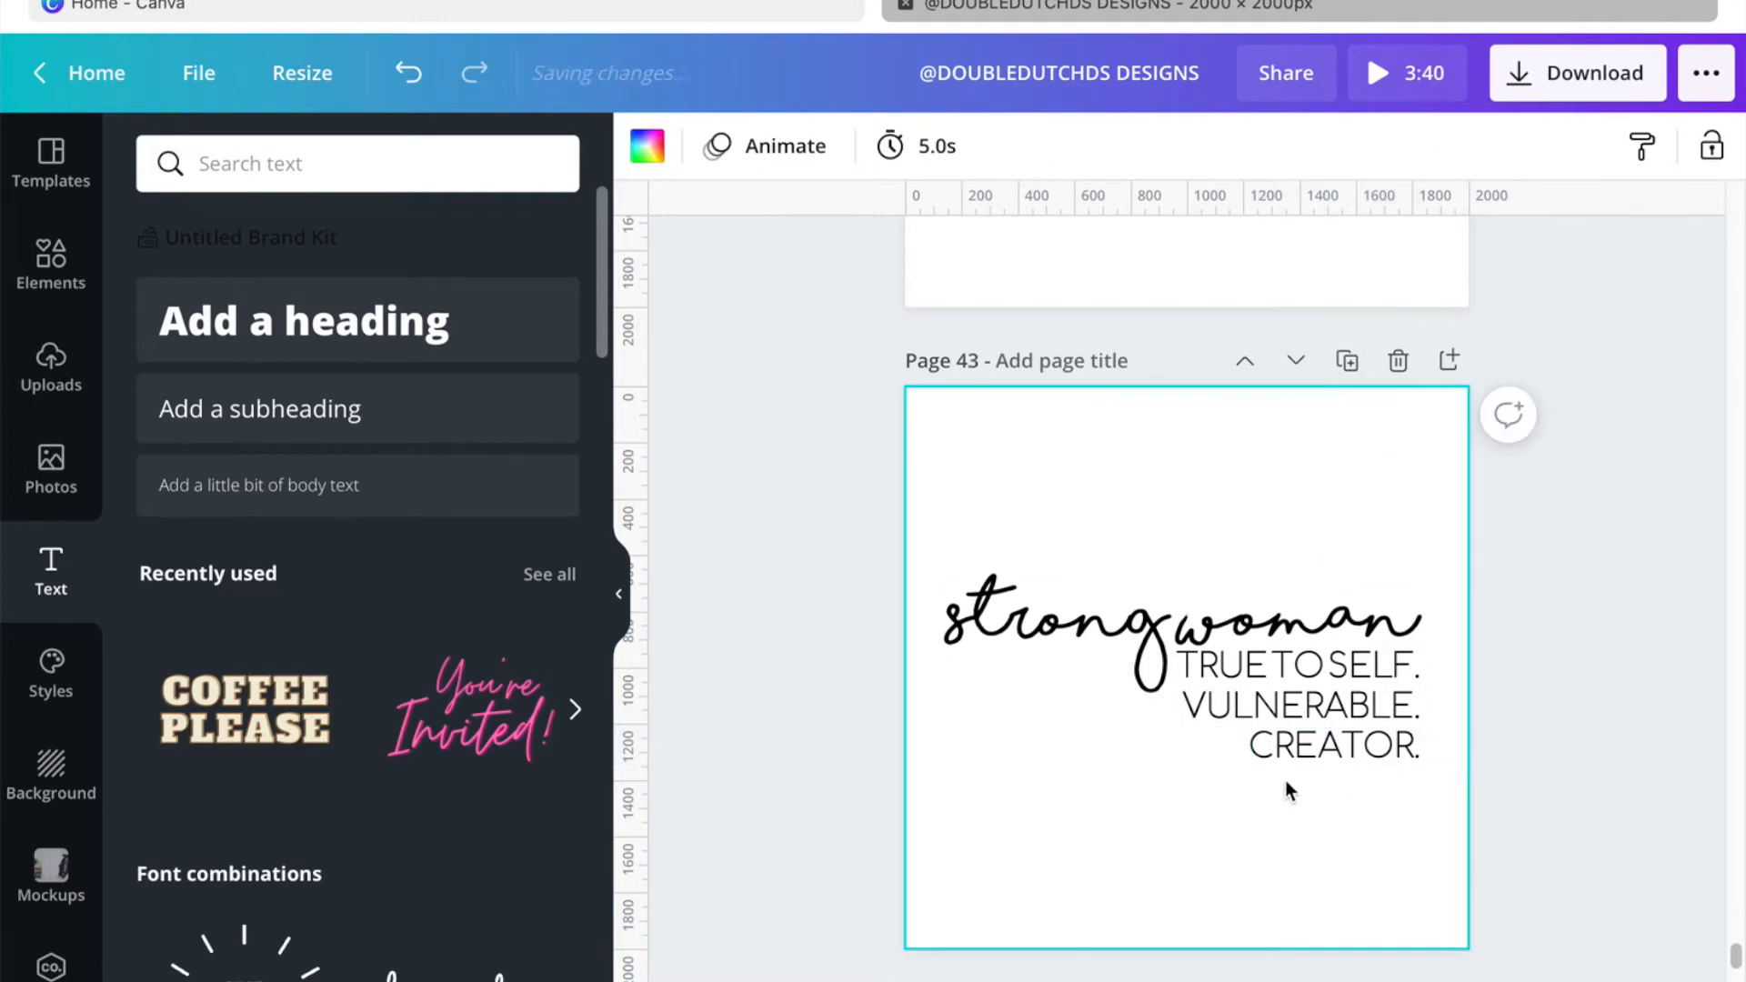
click(1310, 675)
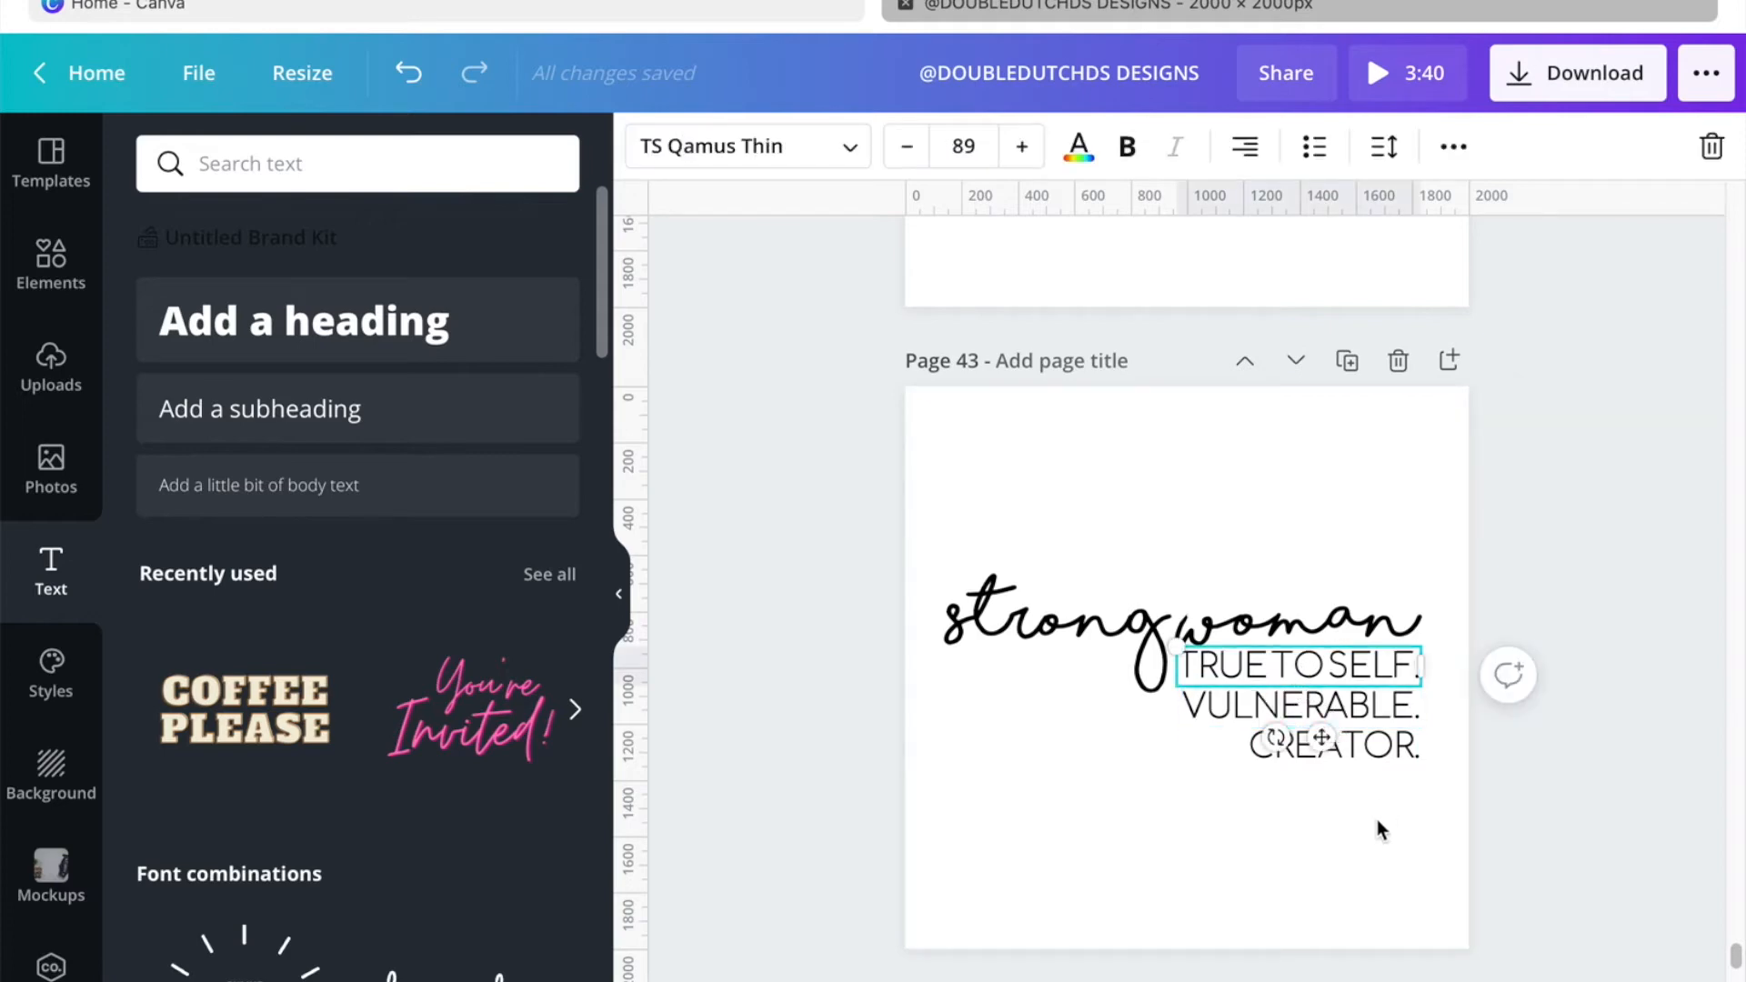
drag(1378, 815, 1220, 592)
key(Delete)
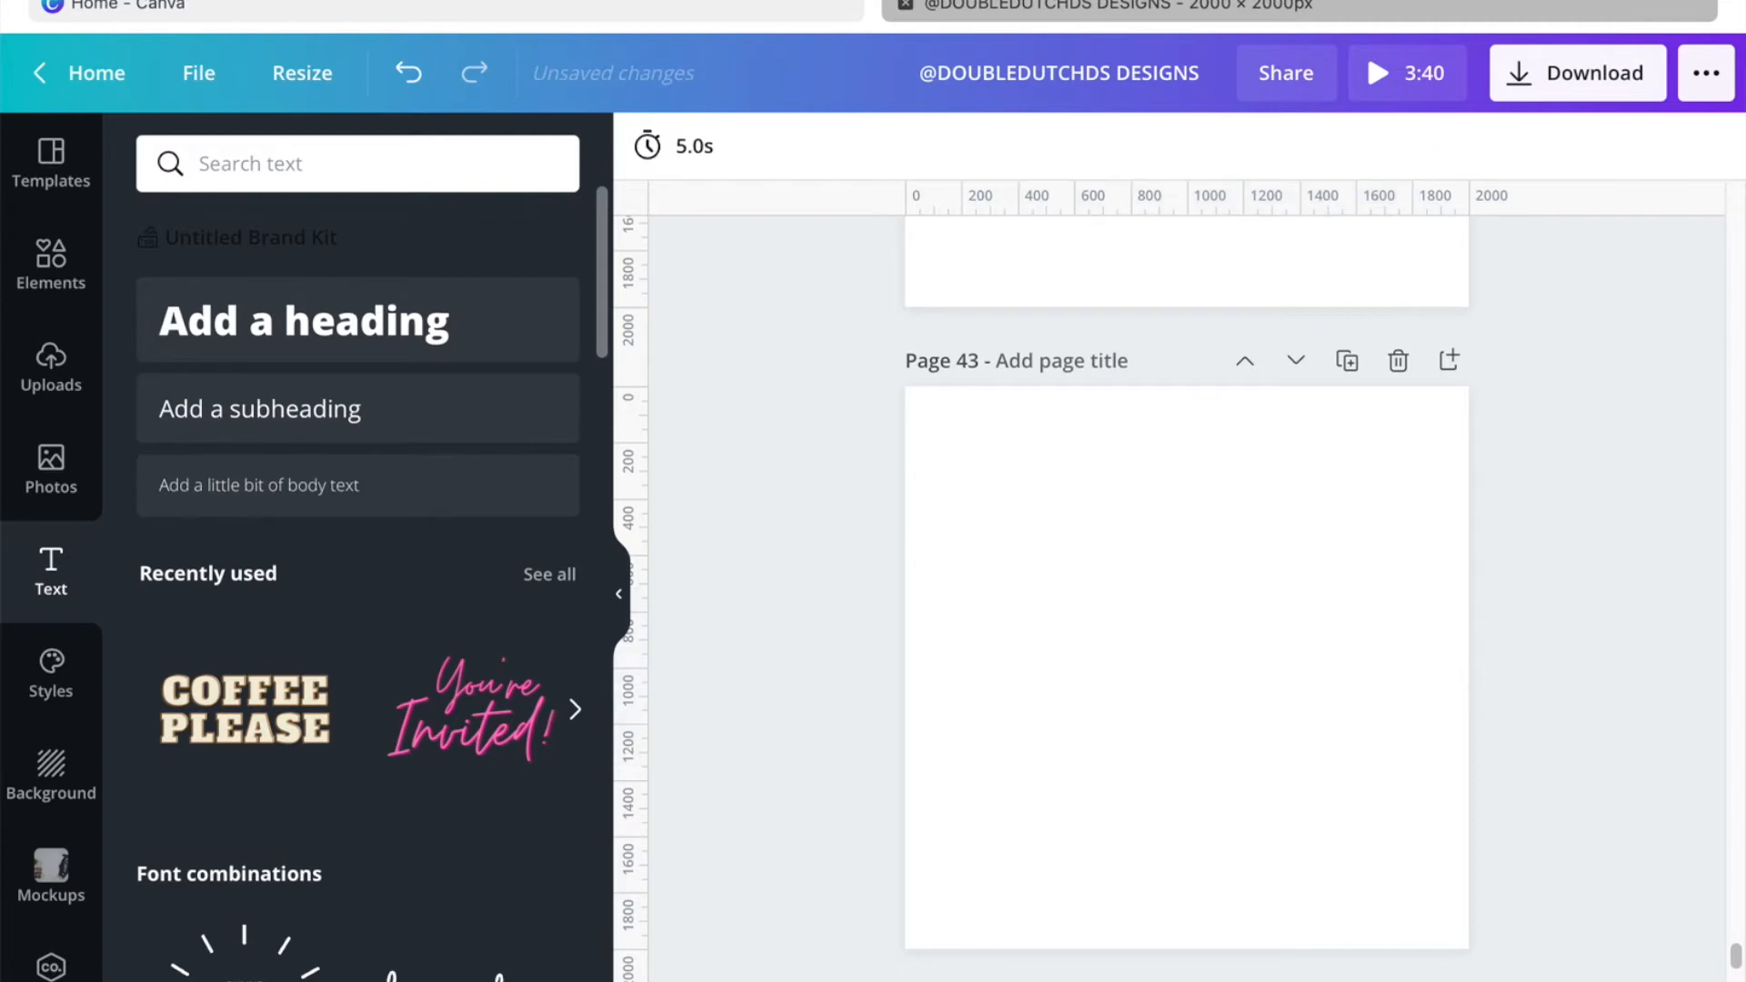
Step: Add a heading to the blank page and replace its placeholder text with "PRODUCT"
click(510, 324)
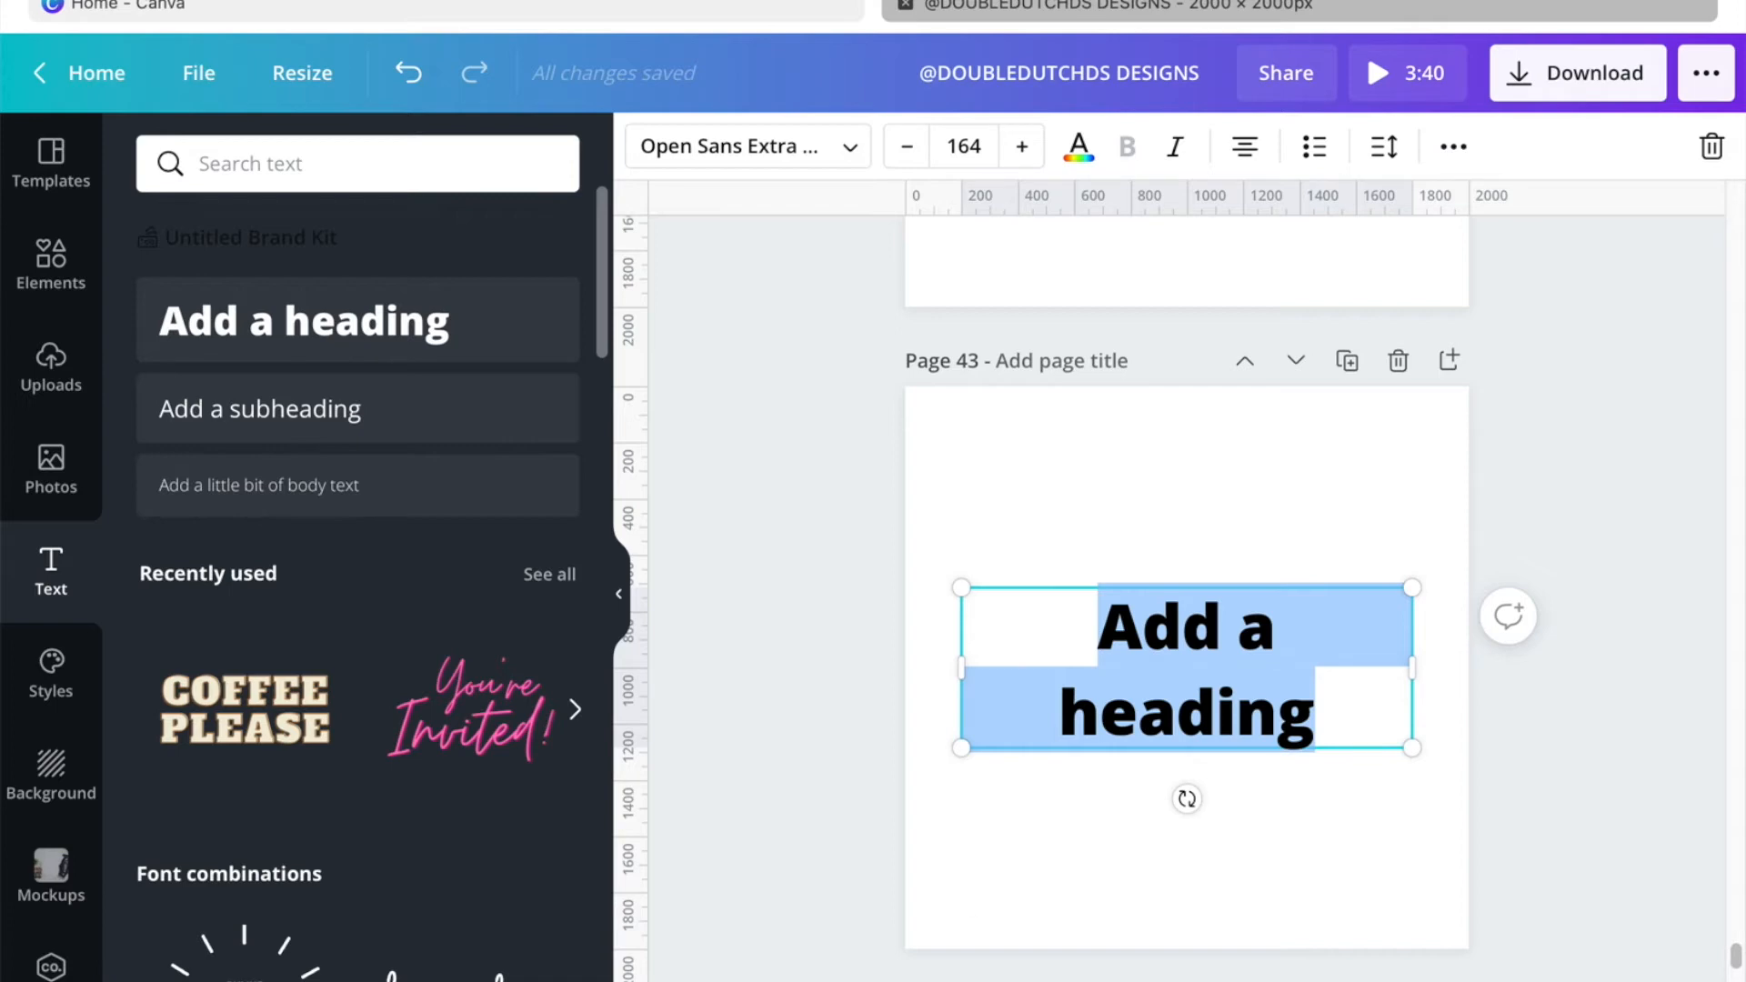
text(pr)
key(BackSpace)
key(BackSpace)
text(PRO)
text(UCT)
key(BackSpace)
key(BackSpace)
key(BackSpace)
text(DUCT)
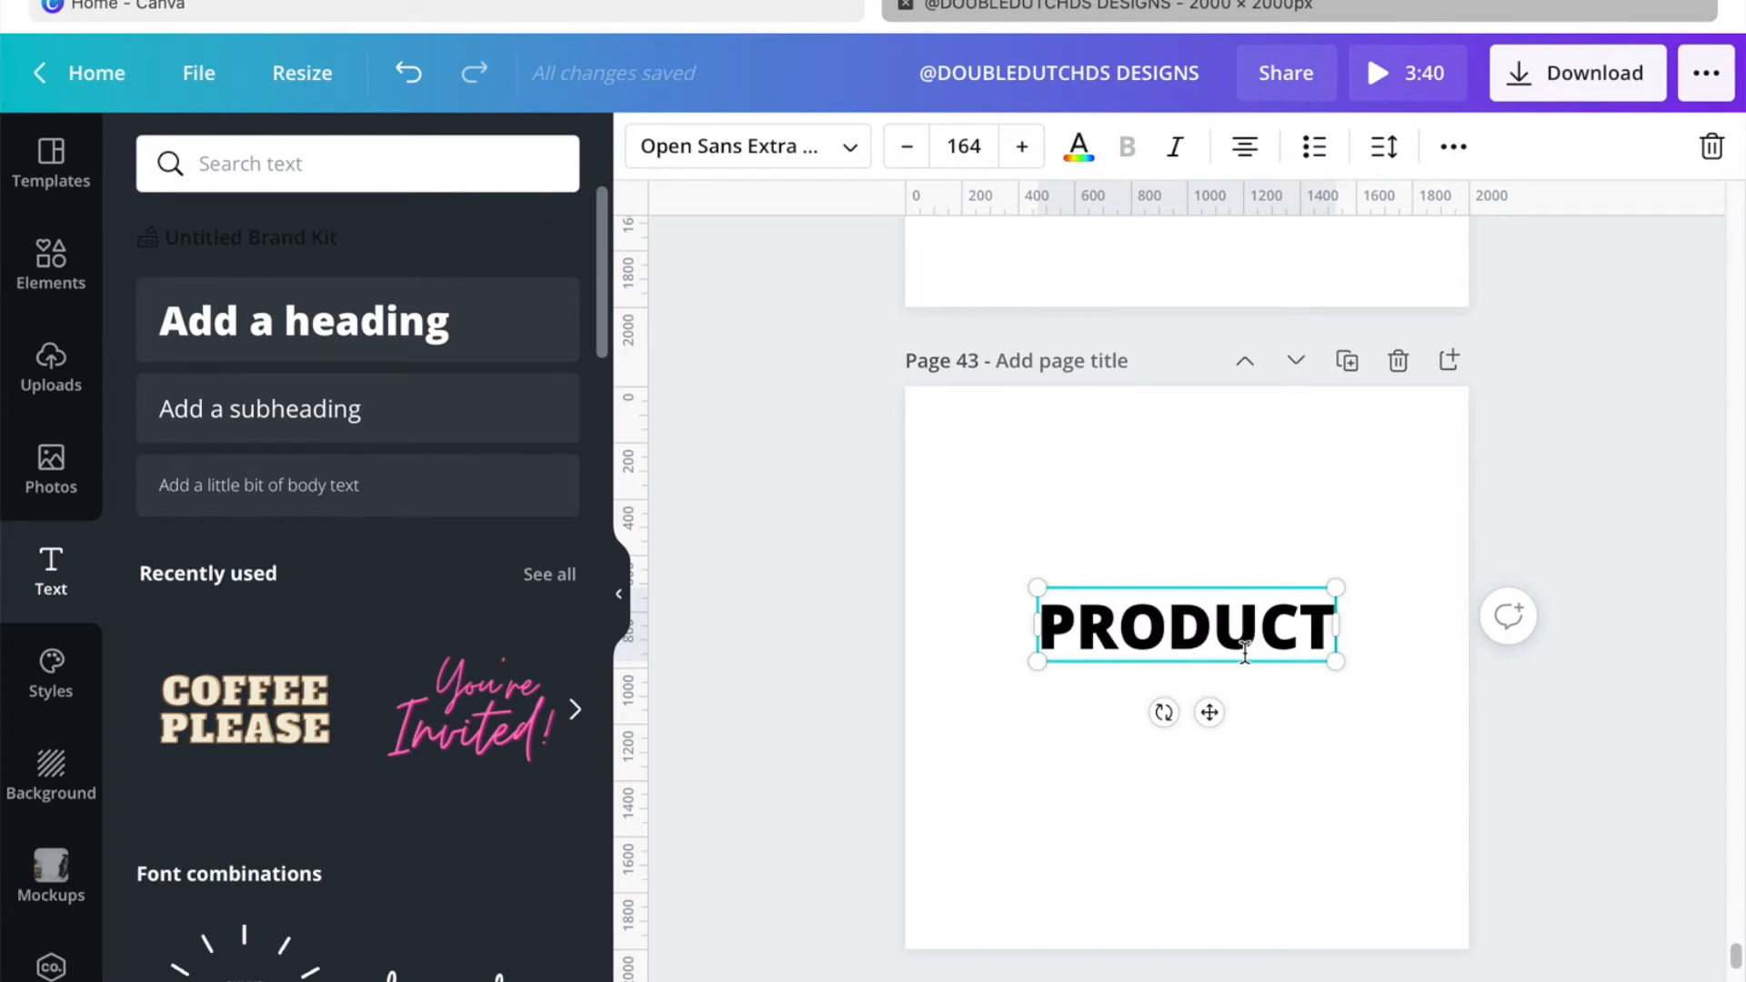
Step: Left-align the "PRODUCT" heading, place a vertical guide at 470, and line up the heading's left edge with it
click(1257, 161)
click(1293, 724)
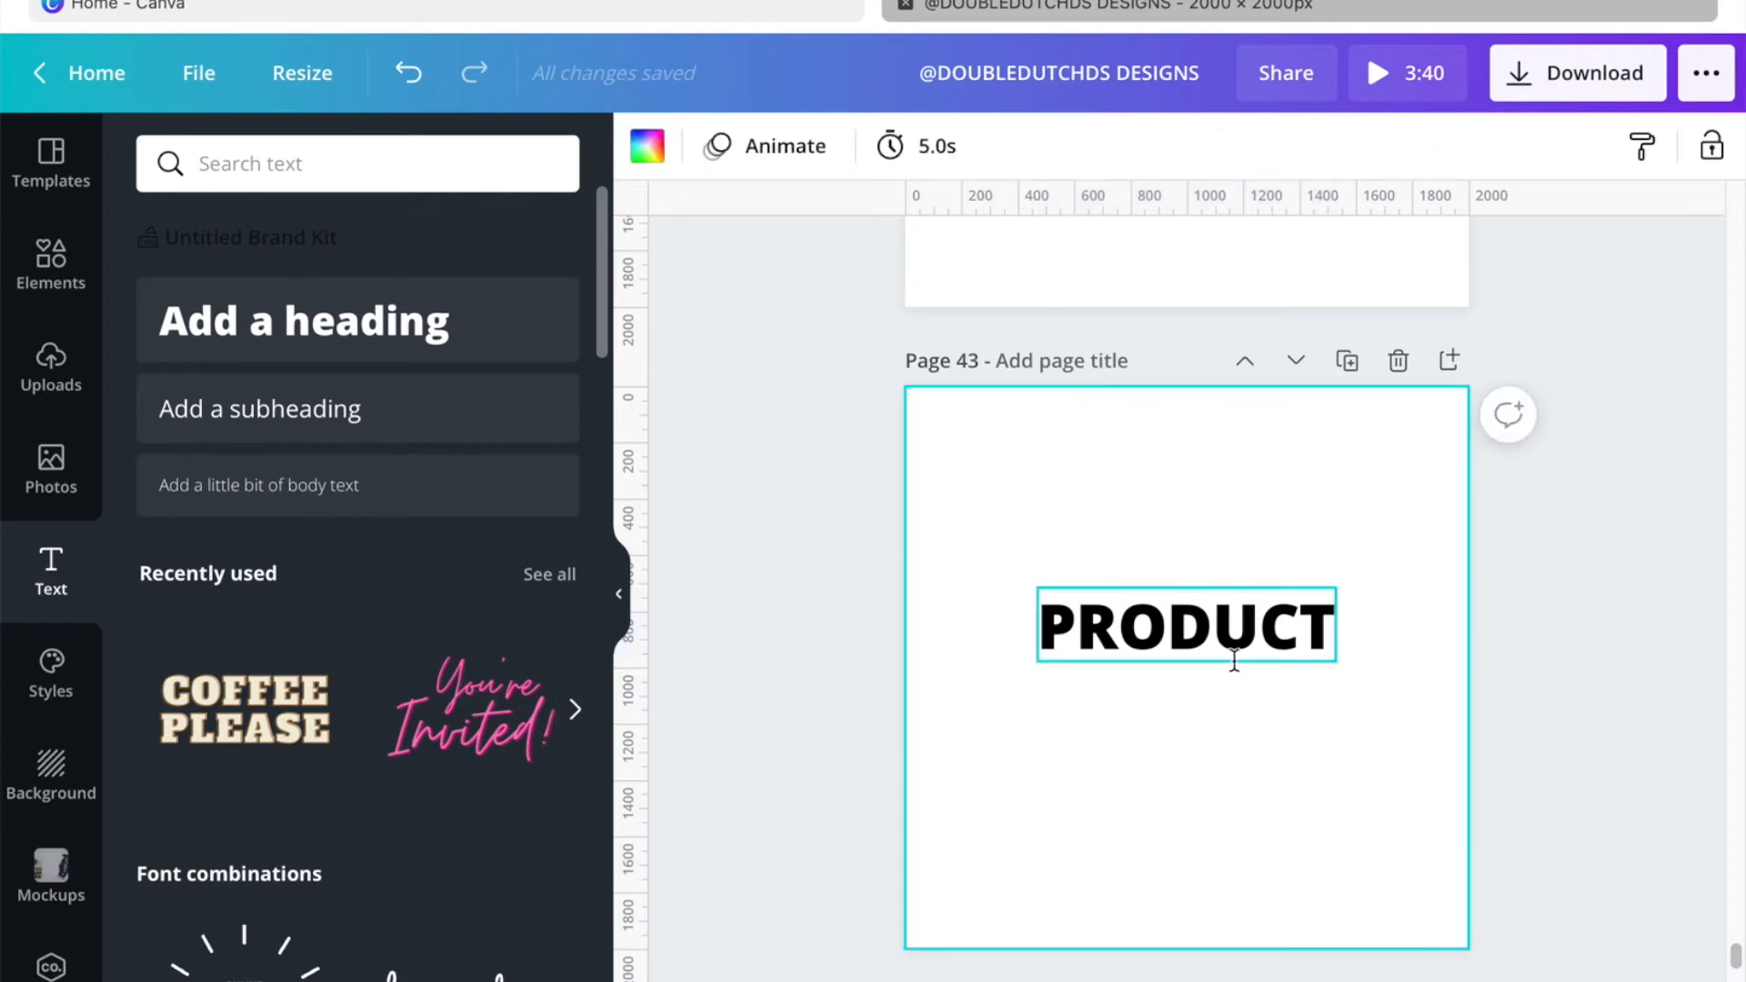
drag(640, 204, 1033, 253)
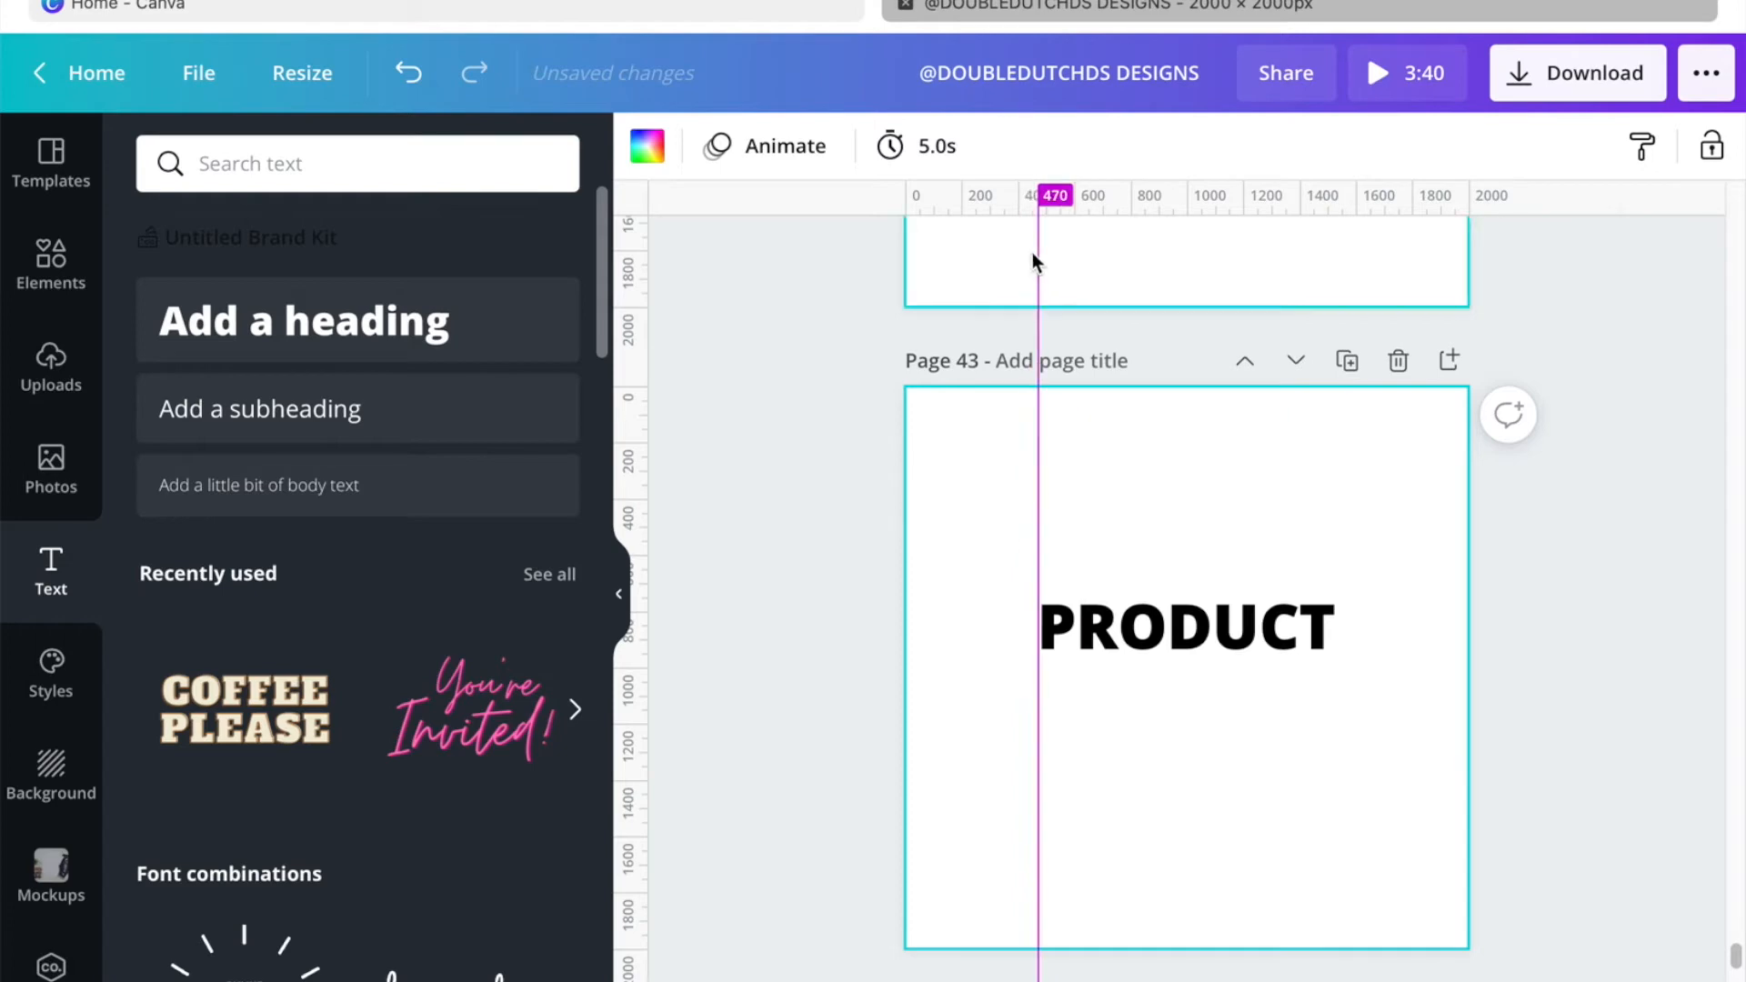
click(1134, 615)
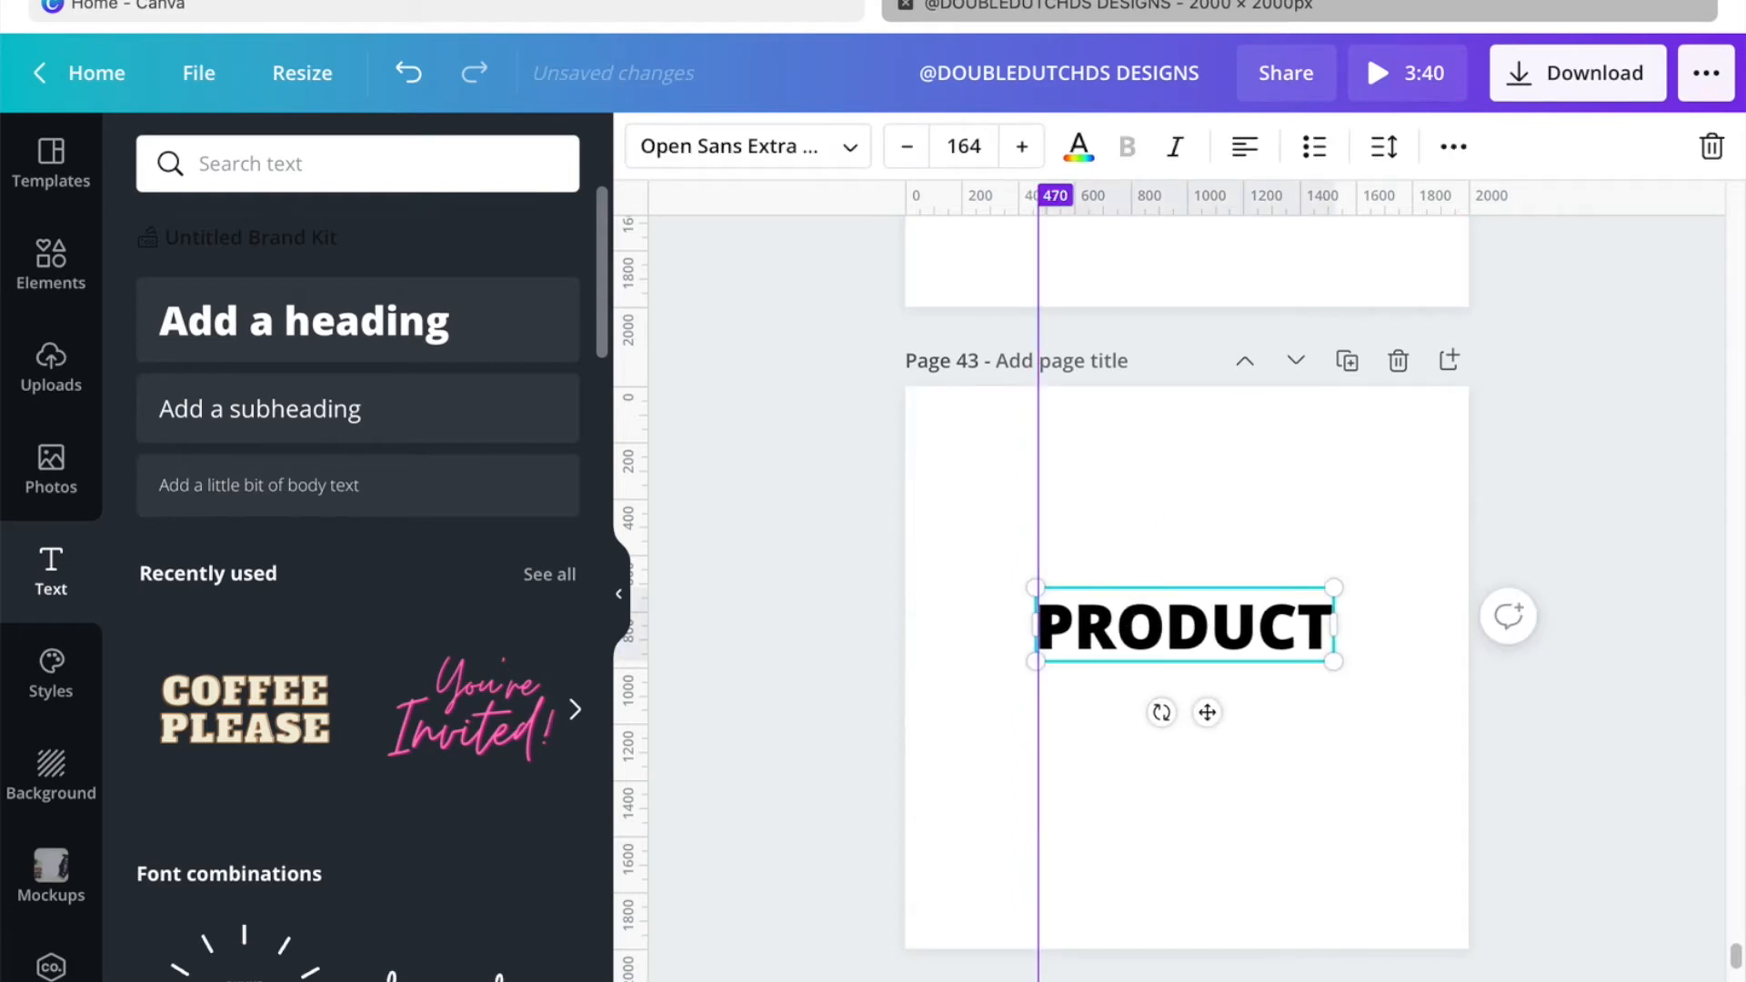
Step: Duplicate the "PRODUCT" heading directly beneath itself along the guide and change the copy's text to "OF A"
click(1269, 766)
click(1255, 651)
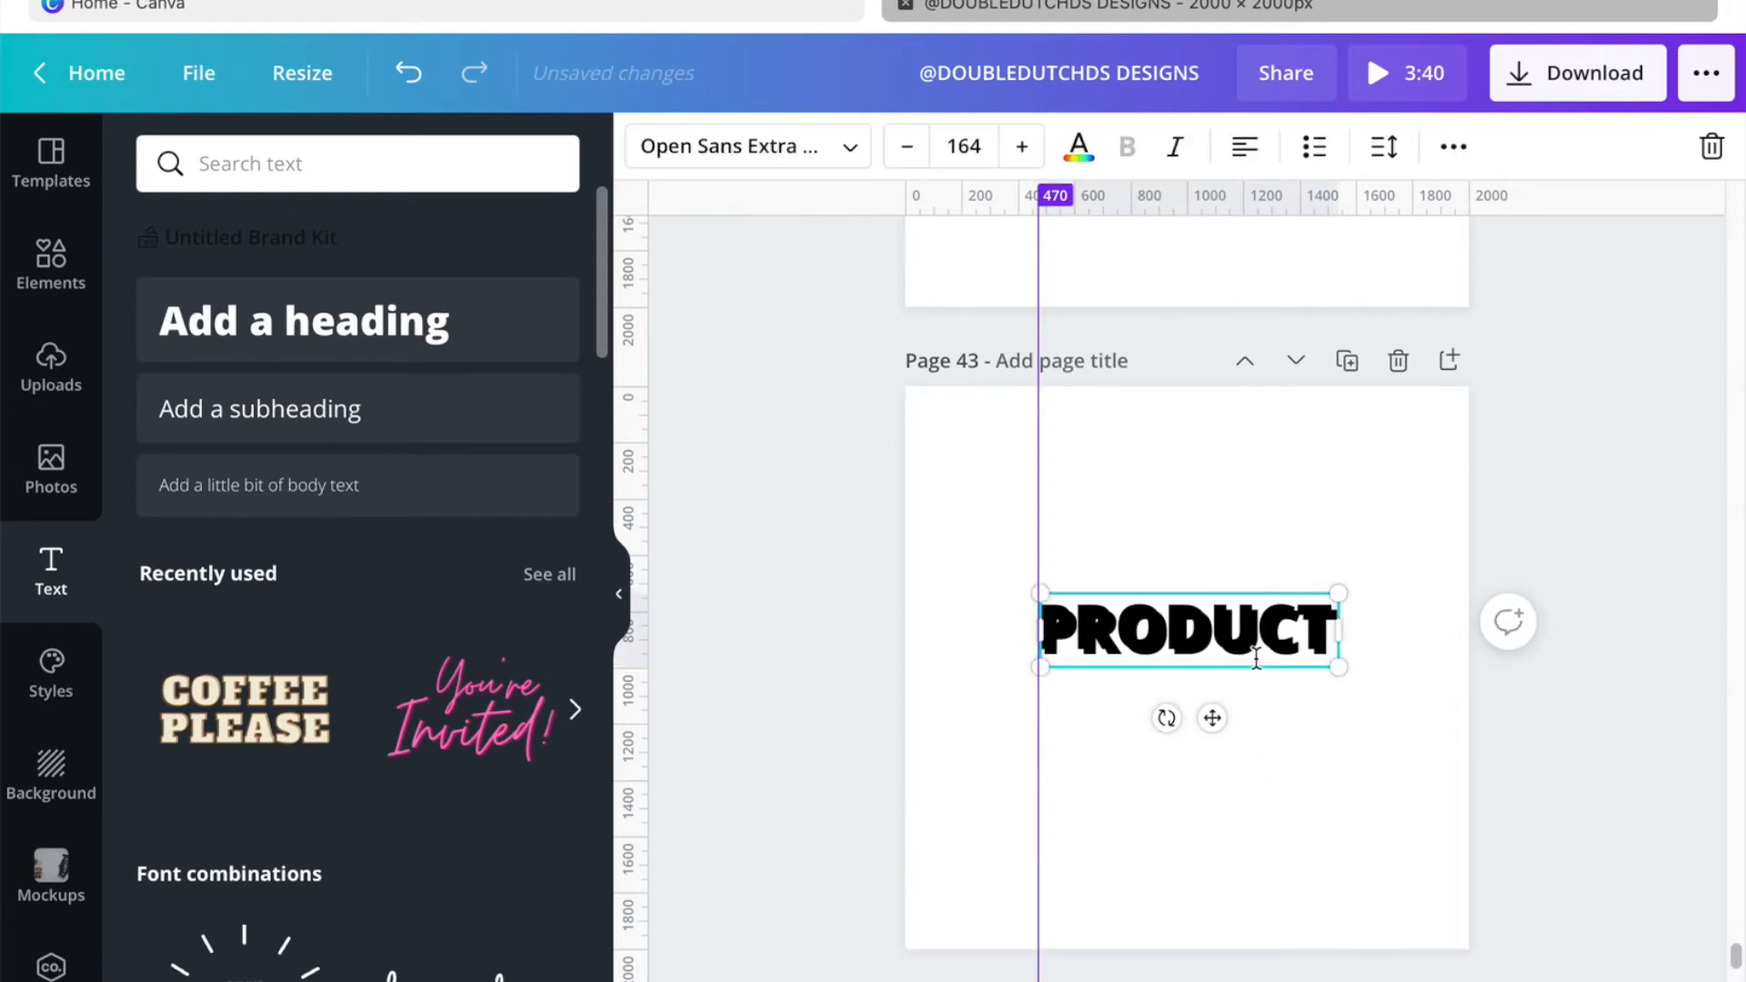
drag(1253, 651, 1232, 701)
double_click(1232, 702)
text(J)
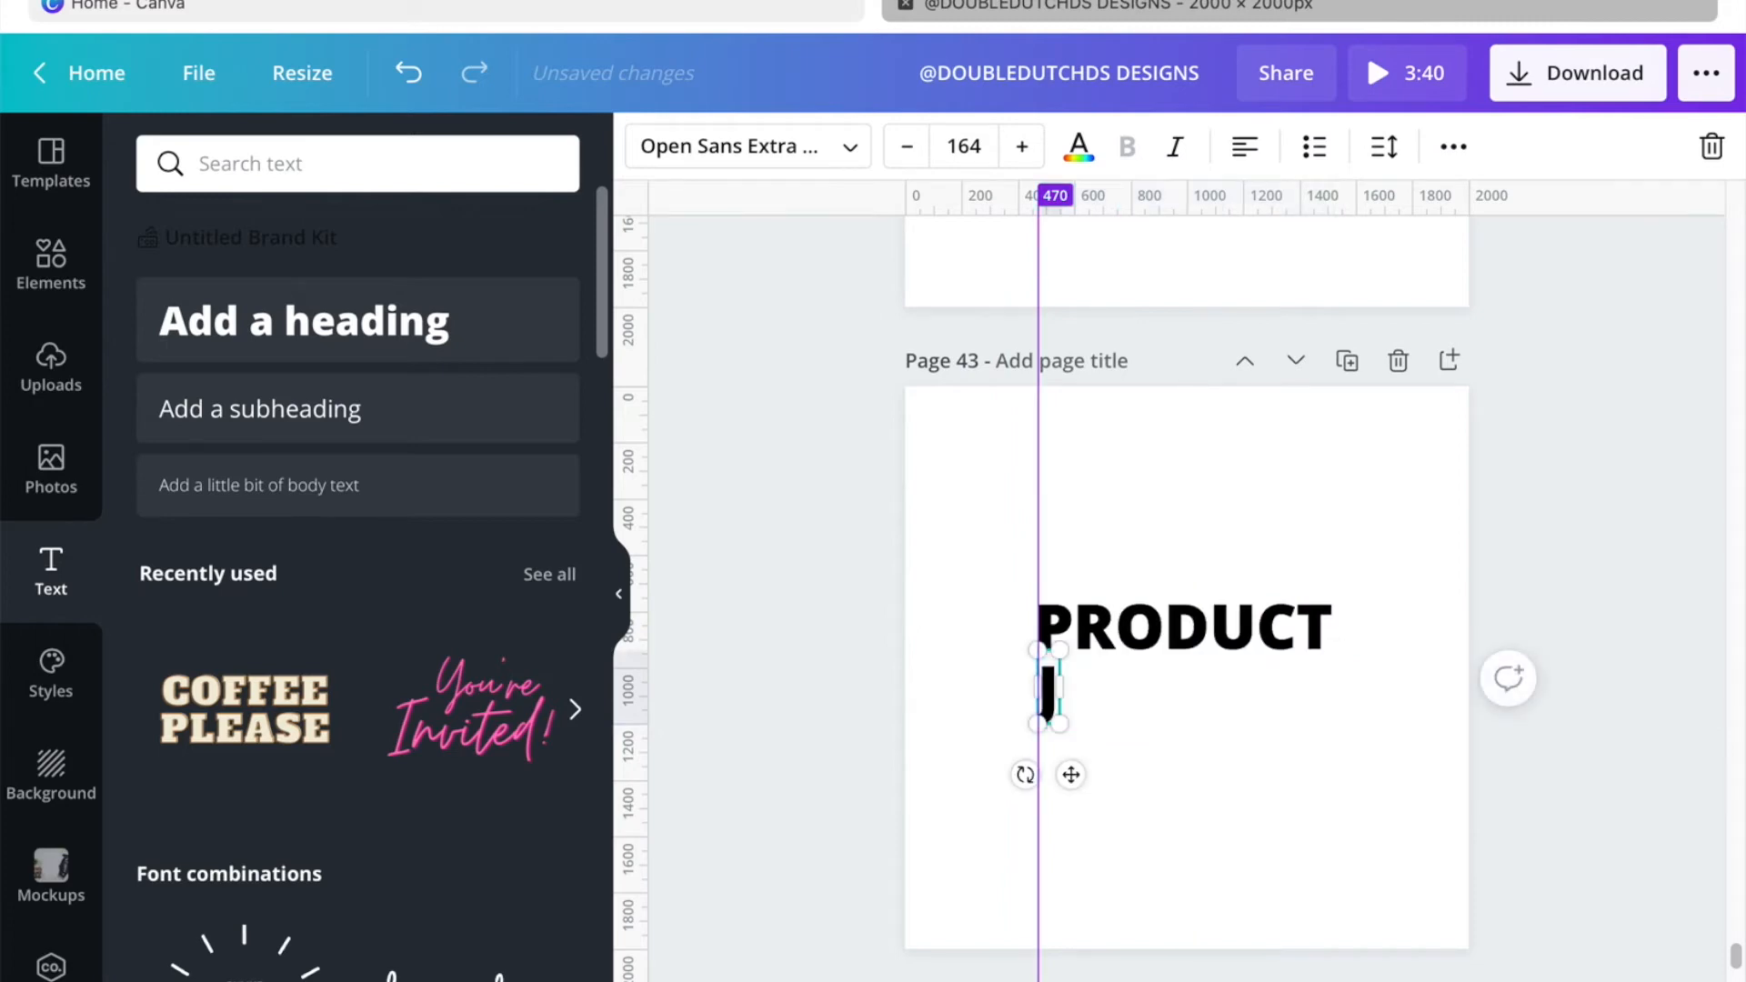
text(OF A)
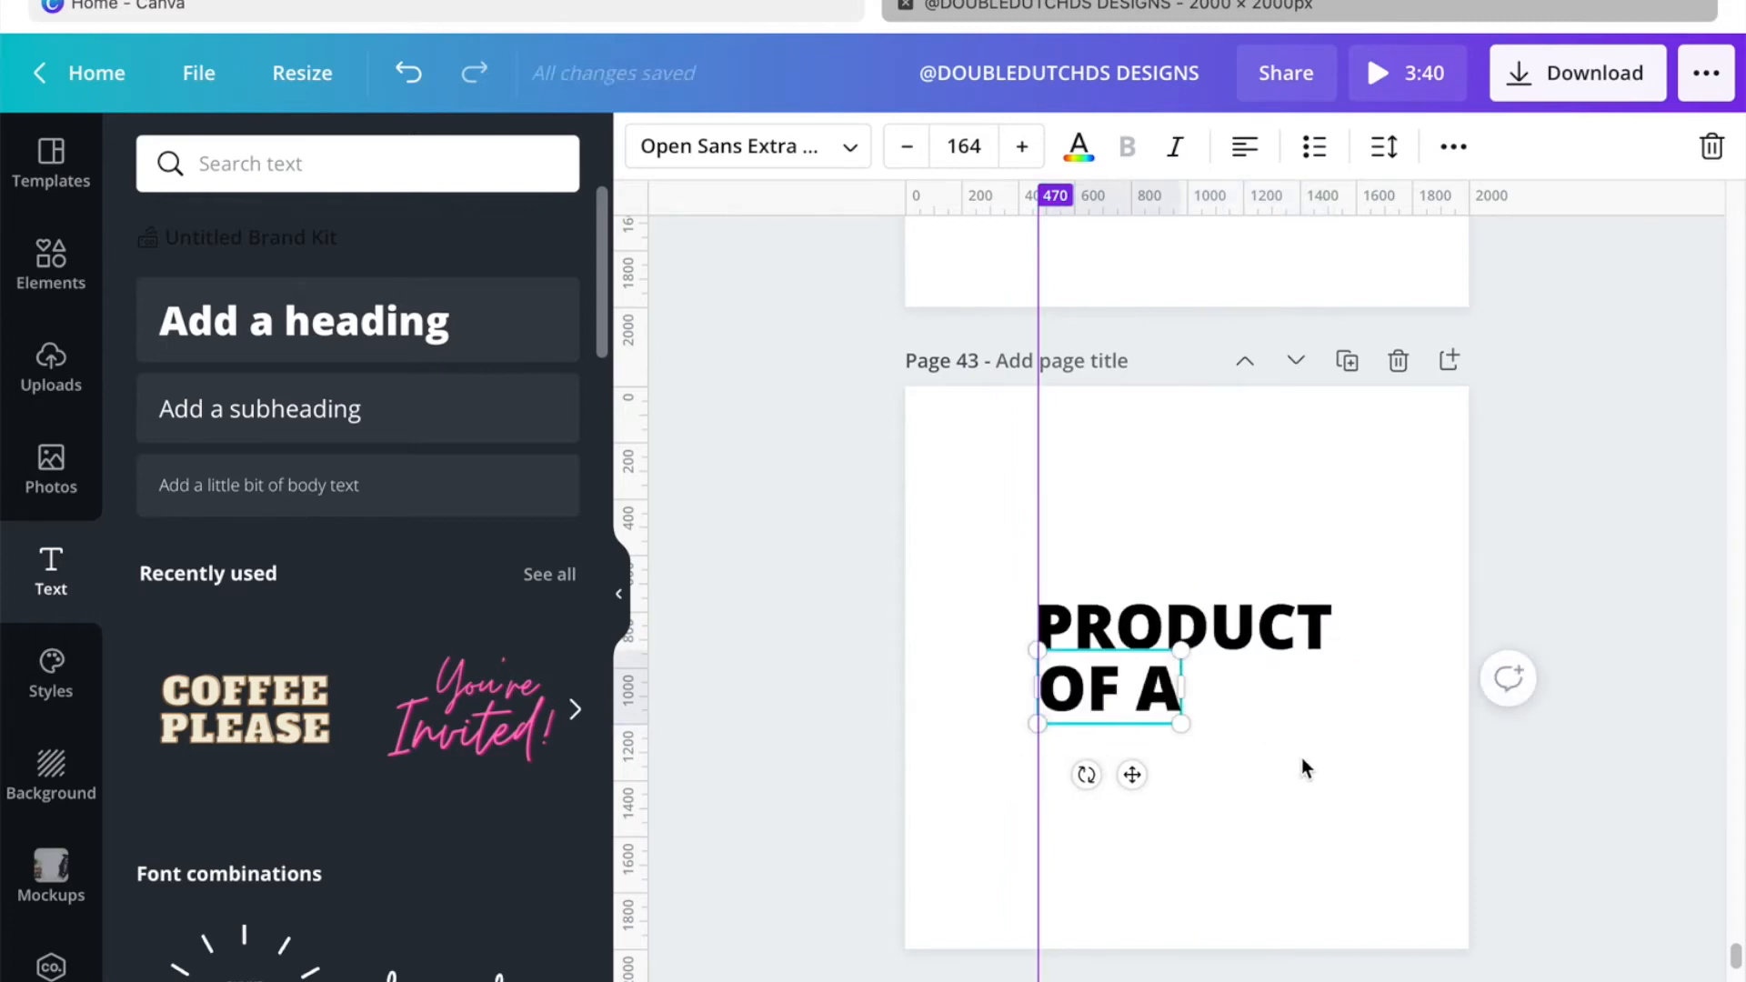
click(1219, 800)
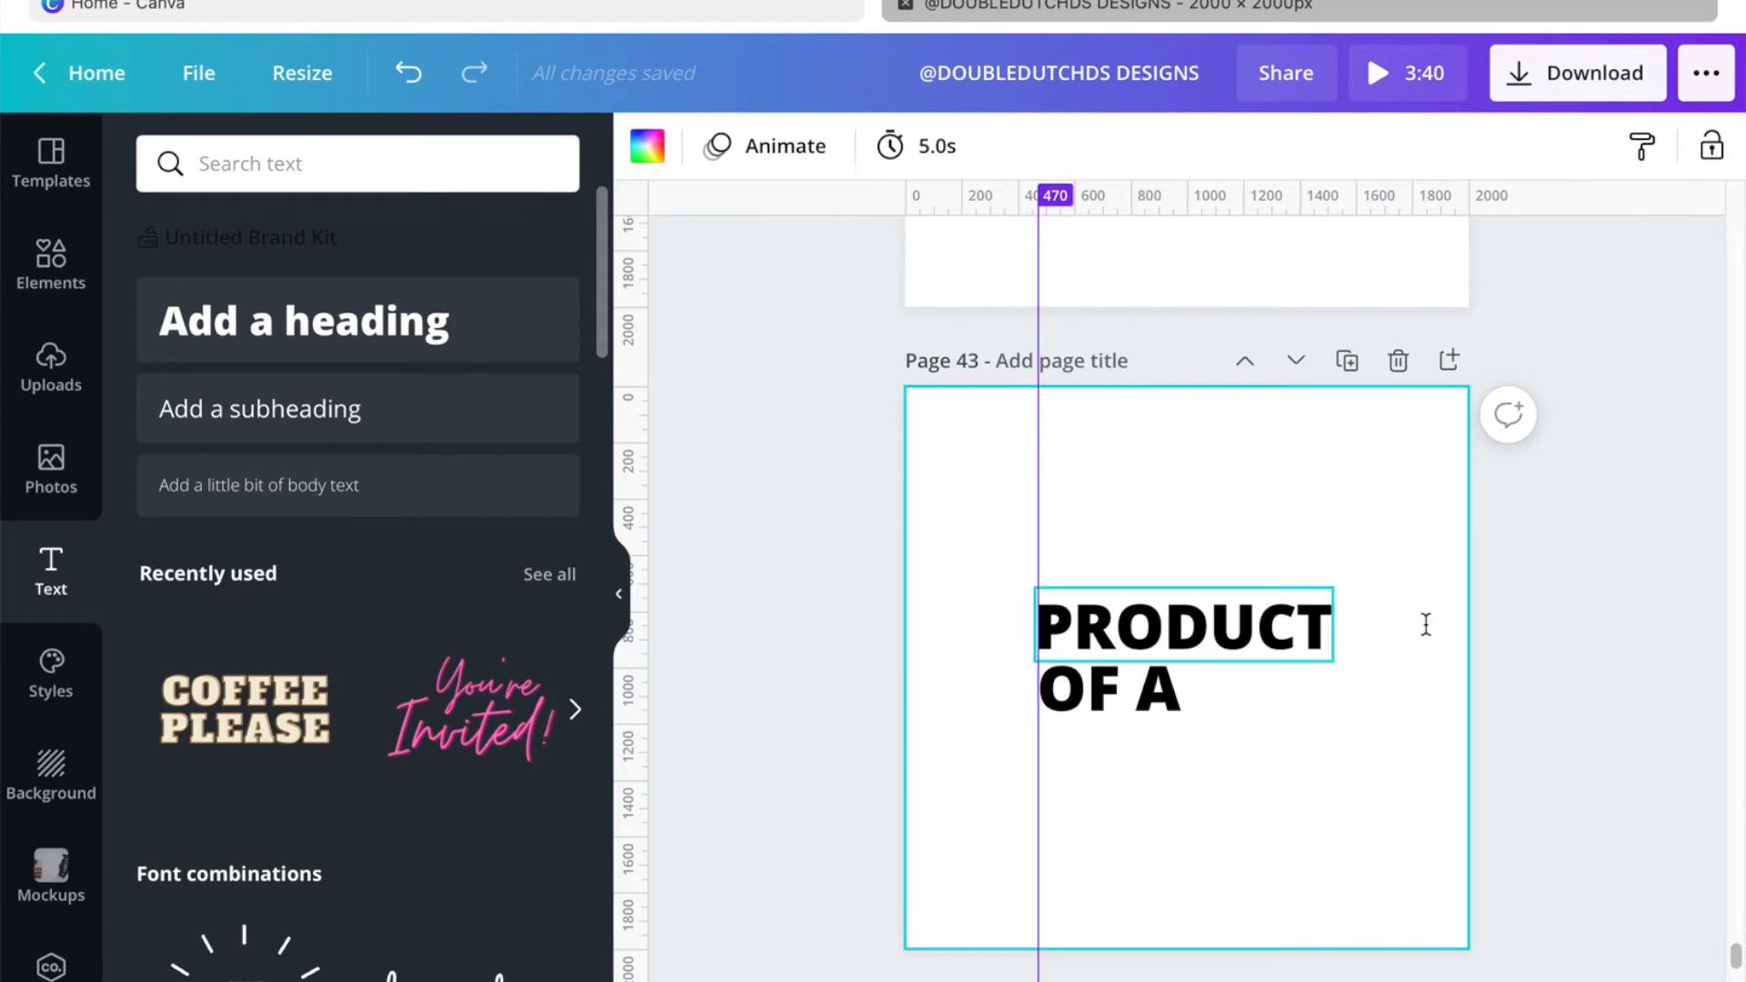
Step: Move "OF A" slightly up to tighten the gap below "PRODUCT", keeping its left edge on the guide
click(1113, 709)
drag(1113, 711, 1112, 705)
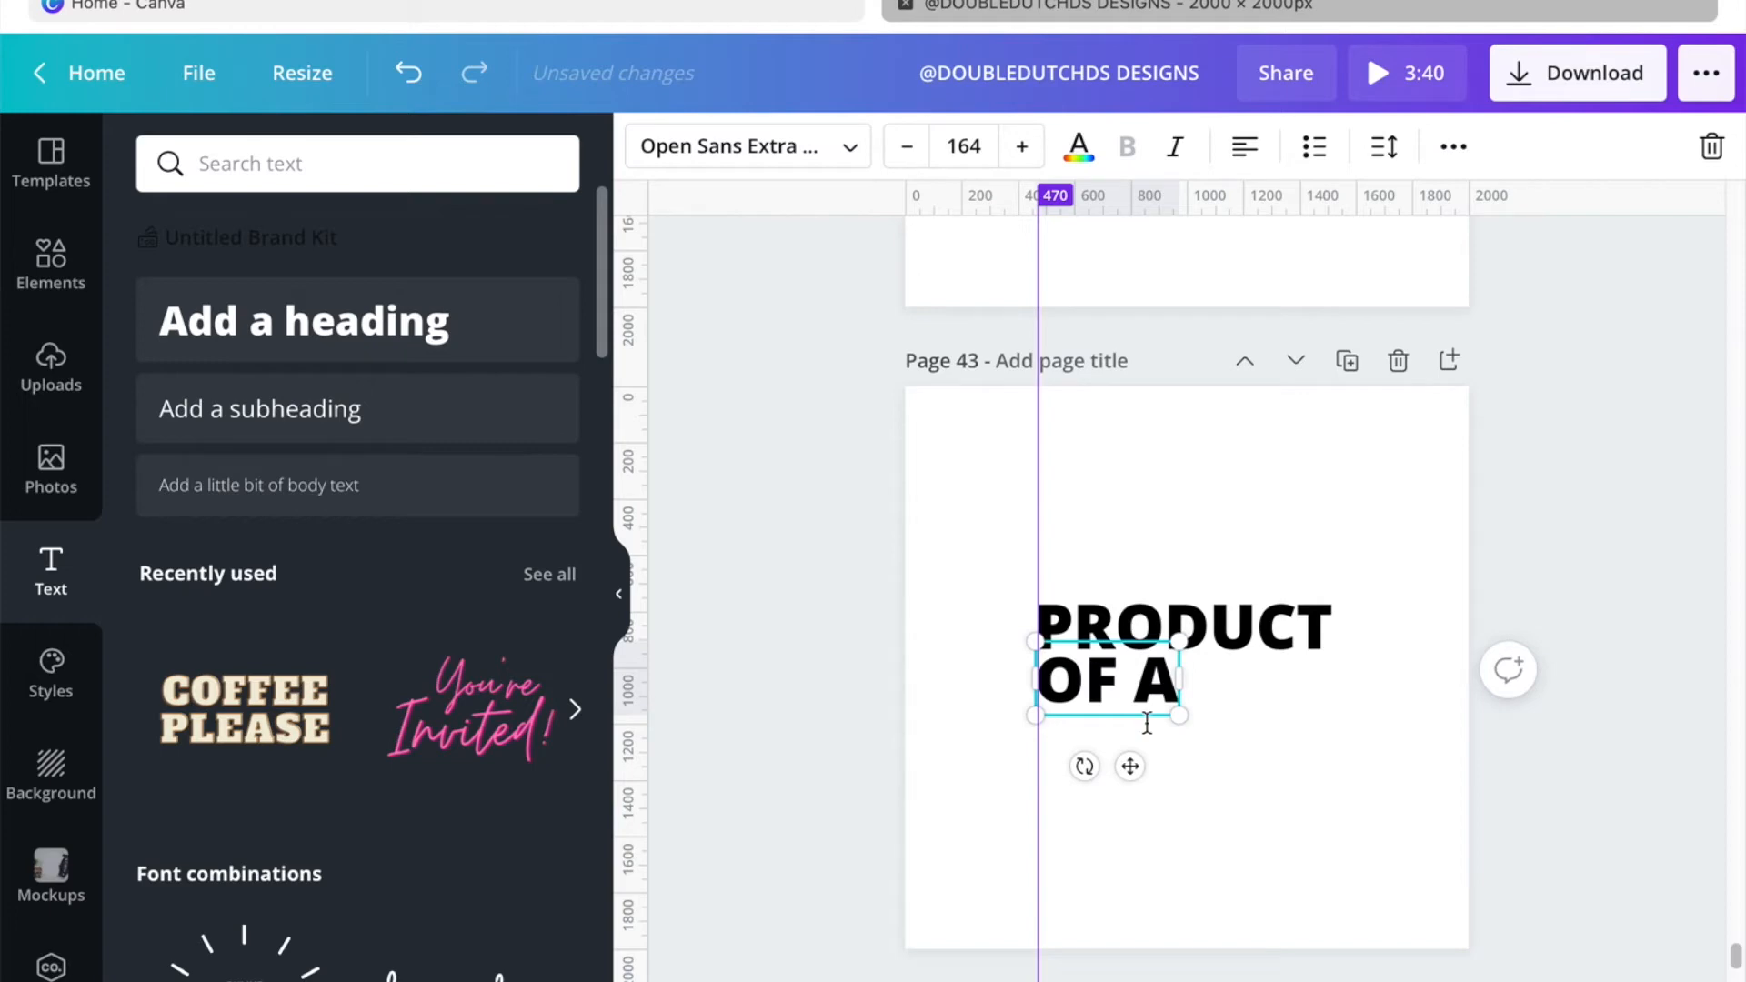
click(1258, 775)
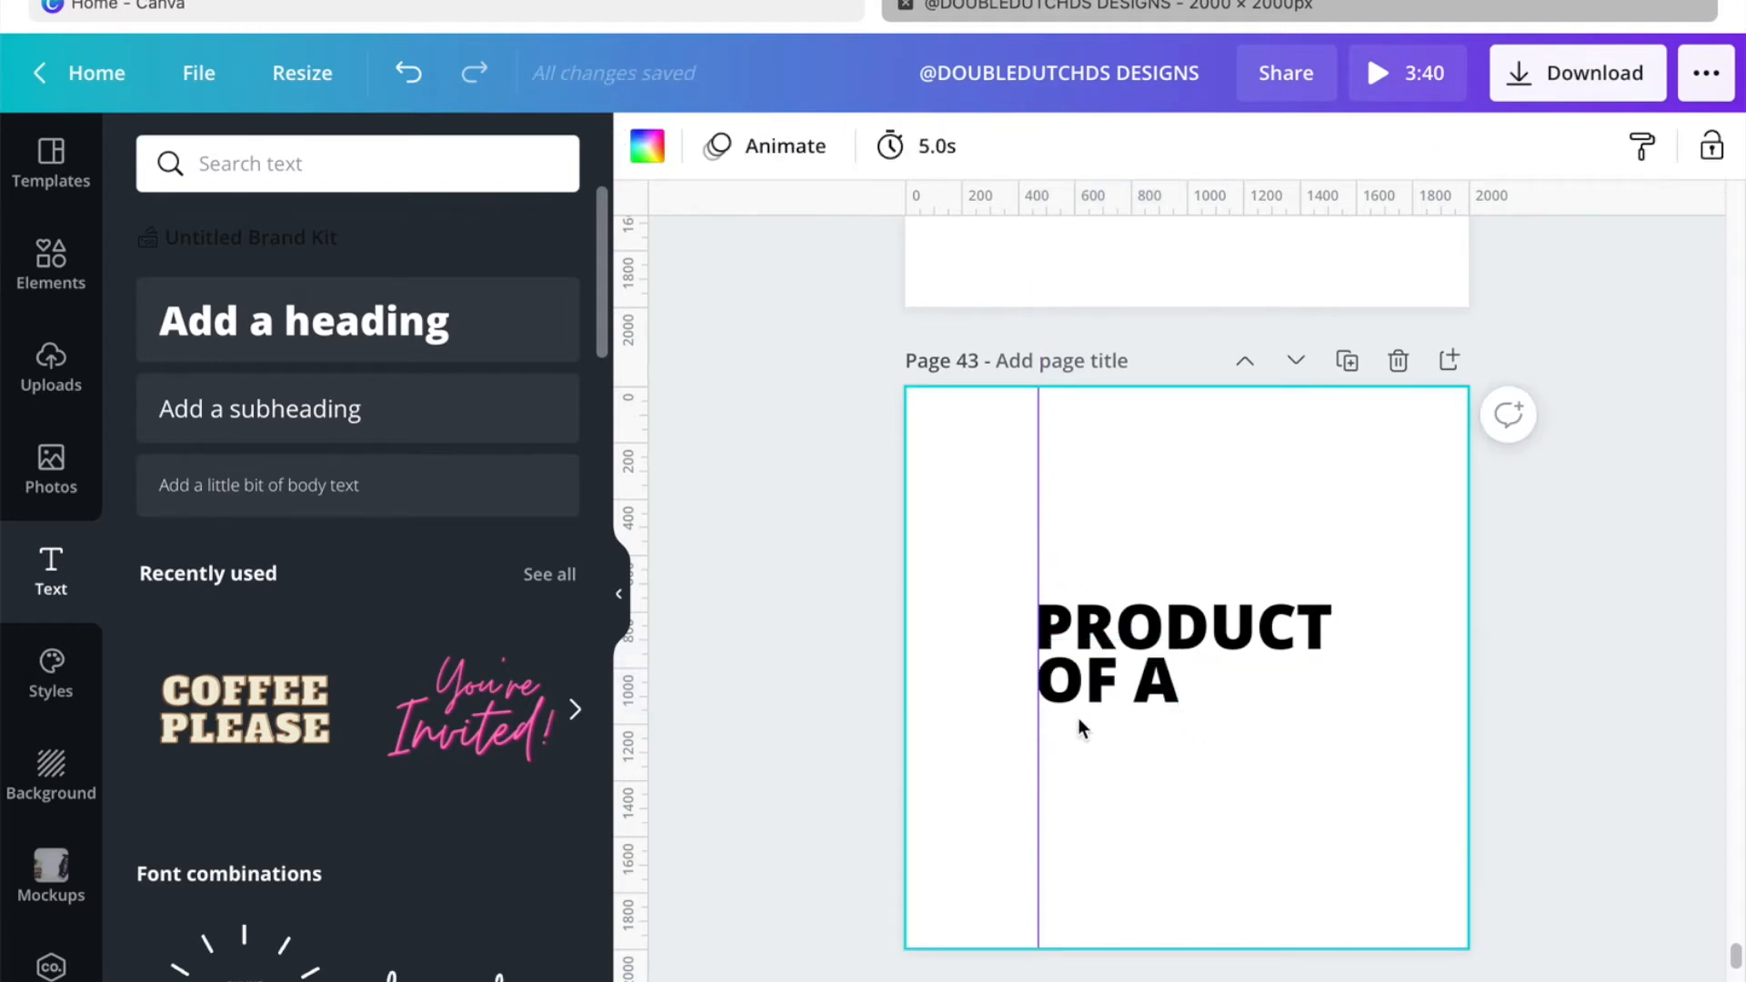
Step: Paste another copy of the "PRODUCT" heading, place it beneath "OF A" along the guide, and change its text to "WOMAN."
key(super+v)
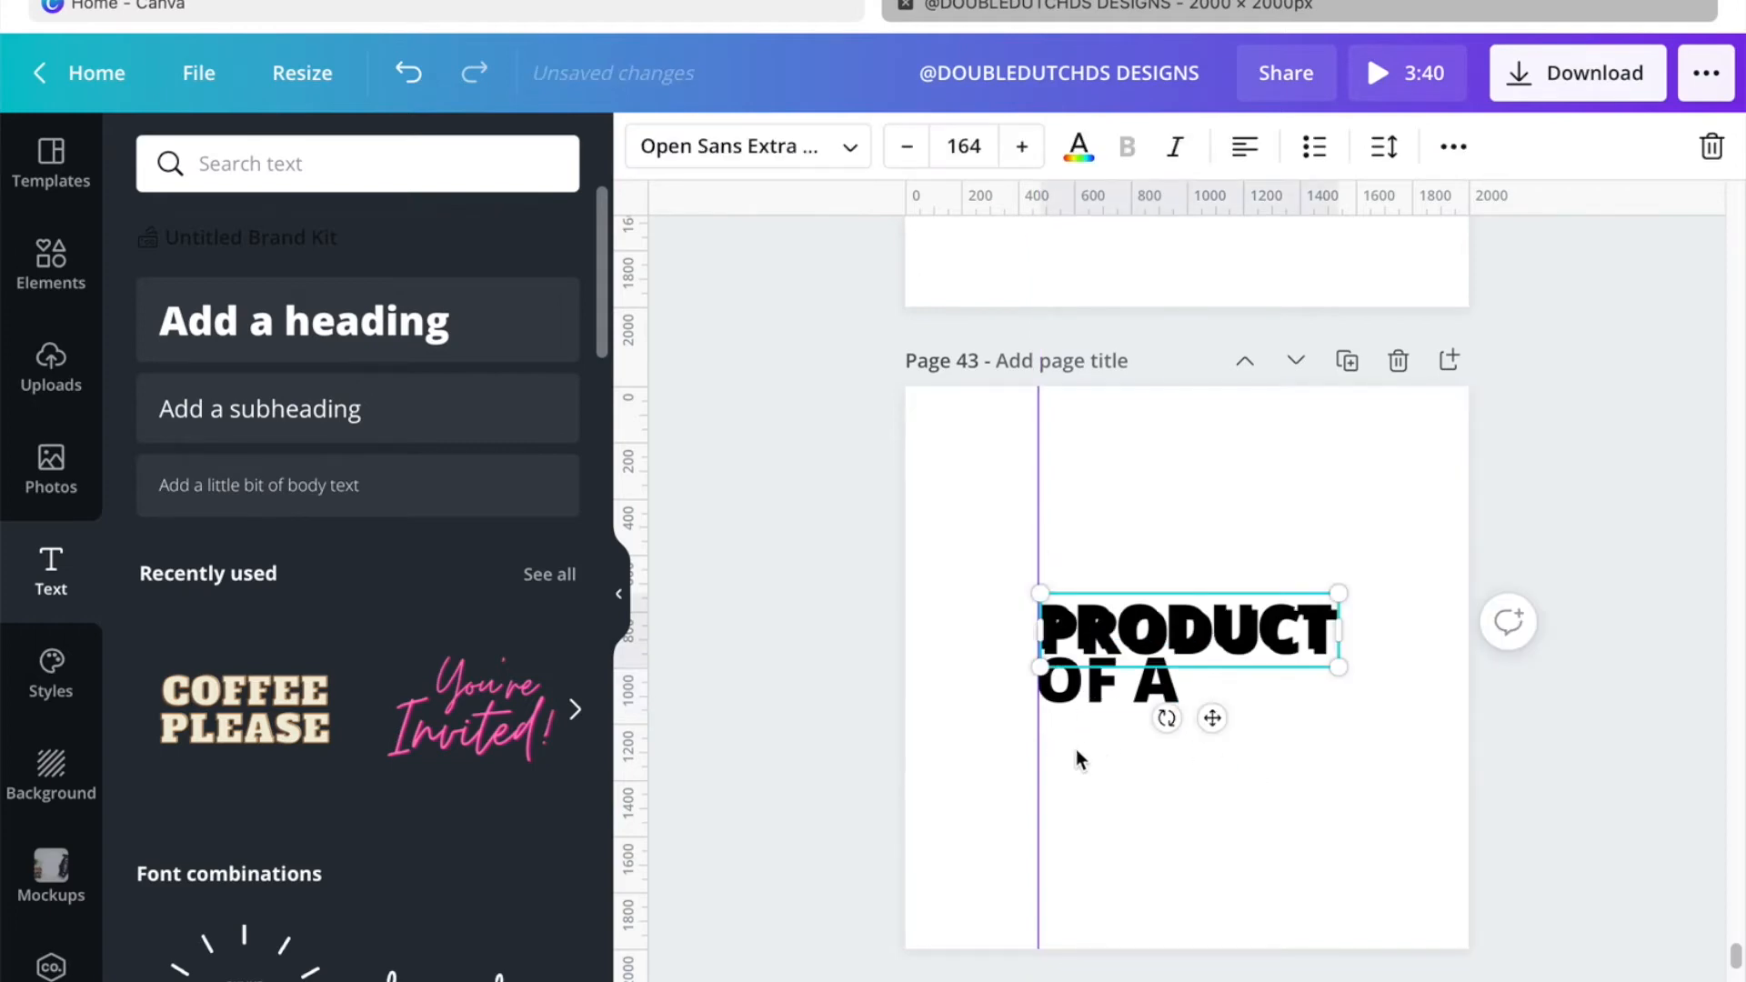
drag(1125, 642, 1121, 740)
double_click(1121, 739)
text(WOMAN.)
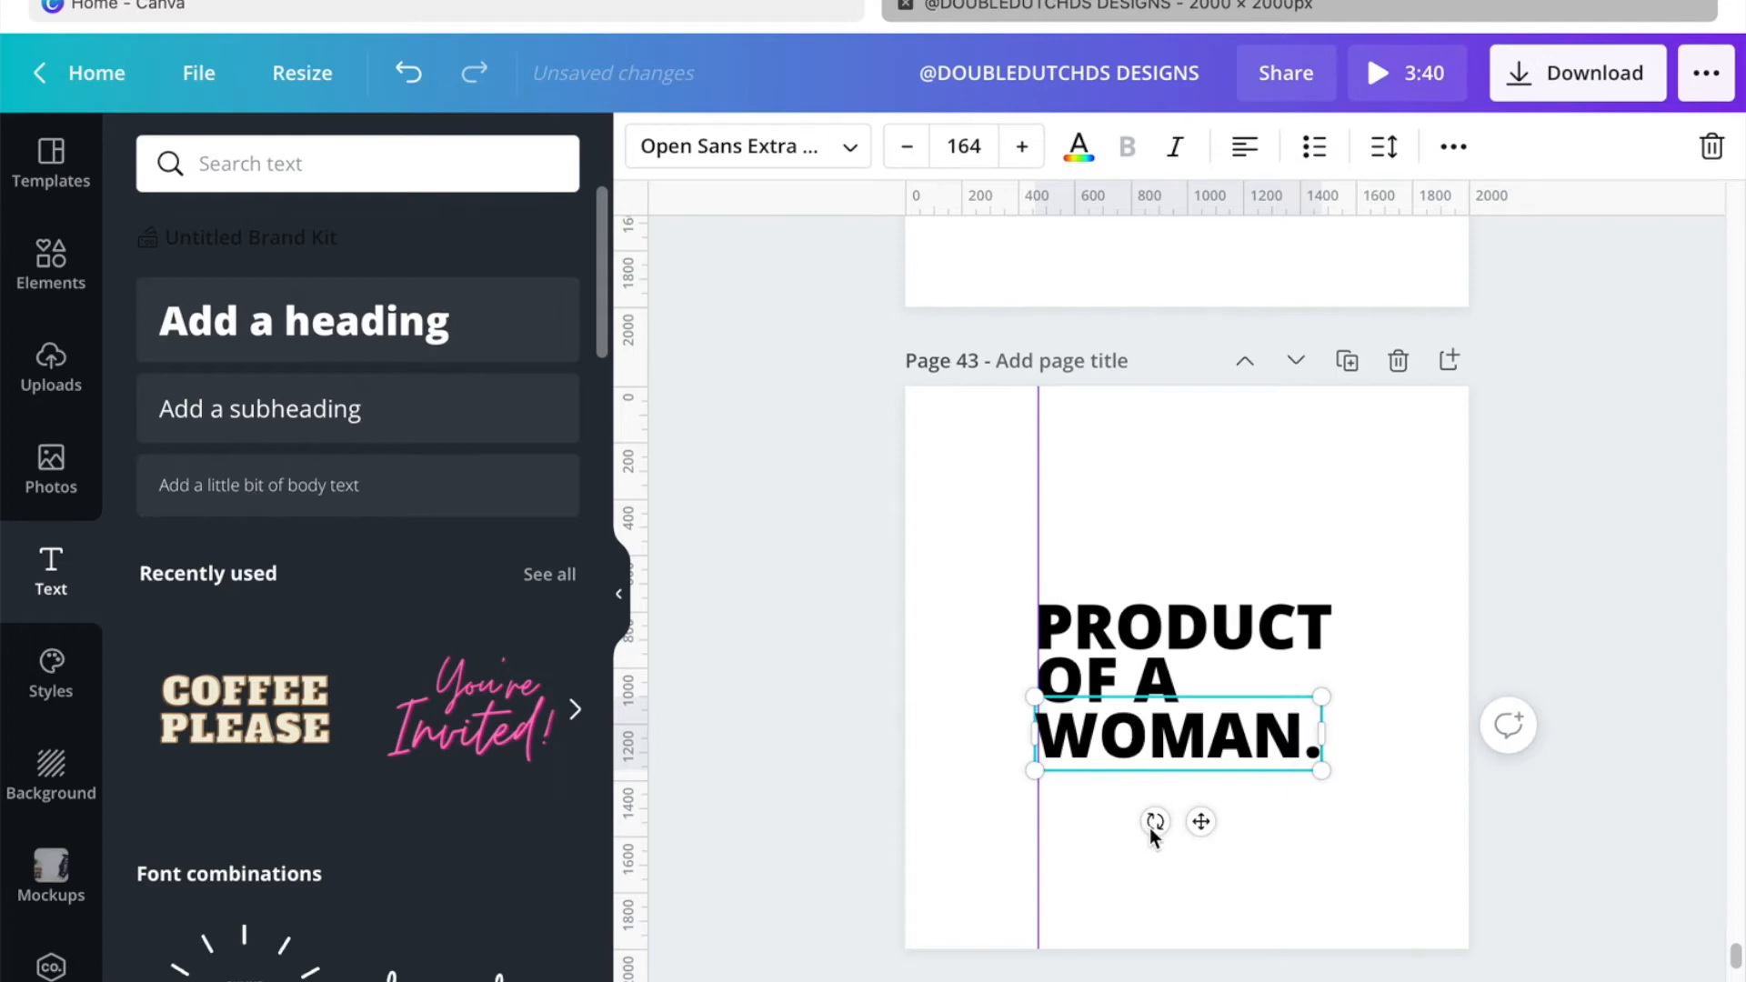
click(1105, 896)
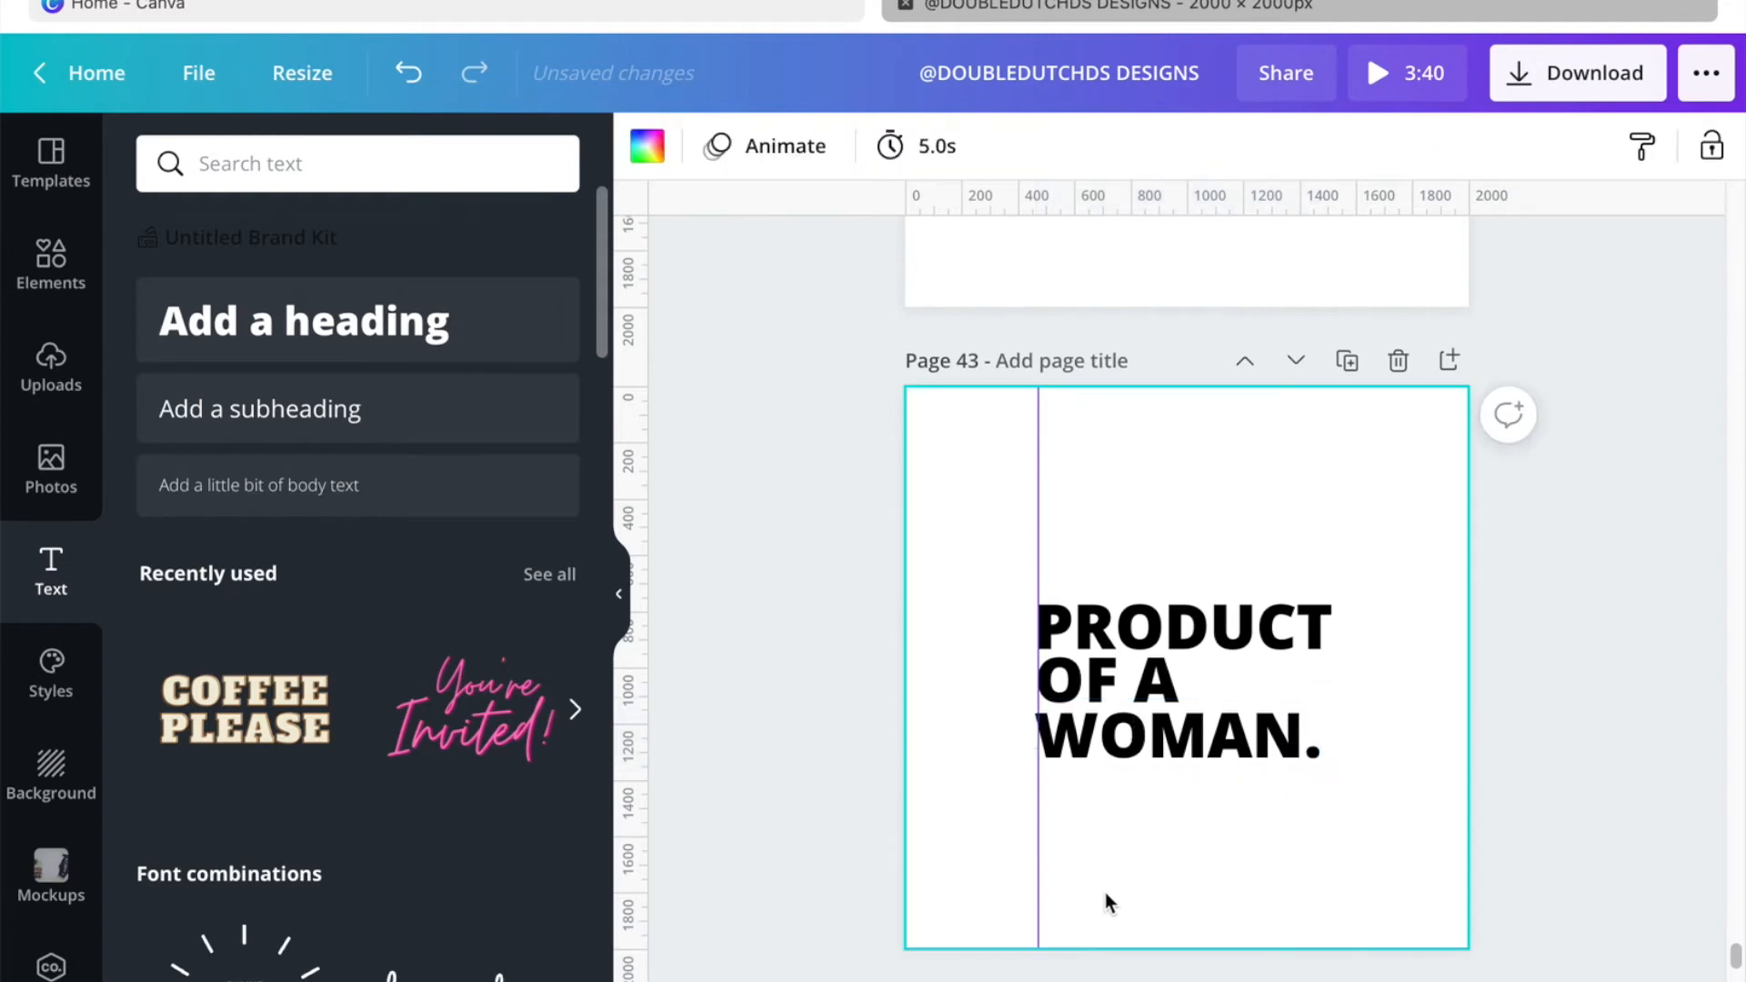
Step: Nudge "WOMAN." slightly to the right to line up with the guide, and remove the vertical guide from the page
click(1091, 728)
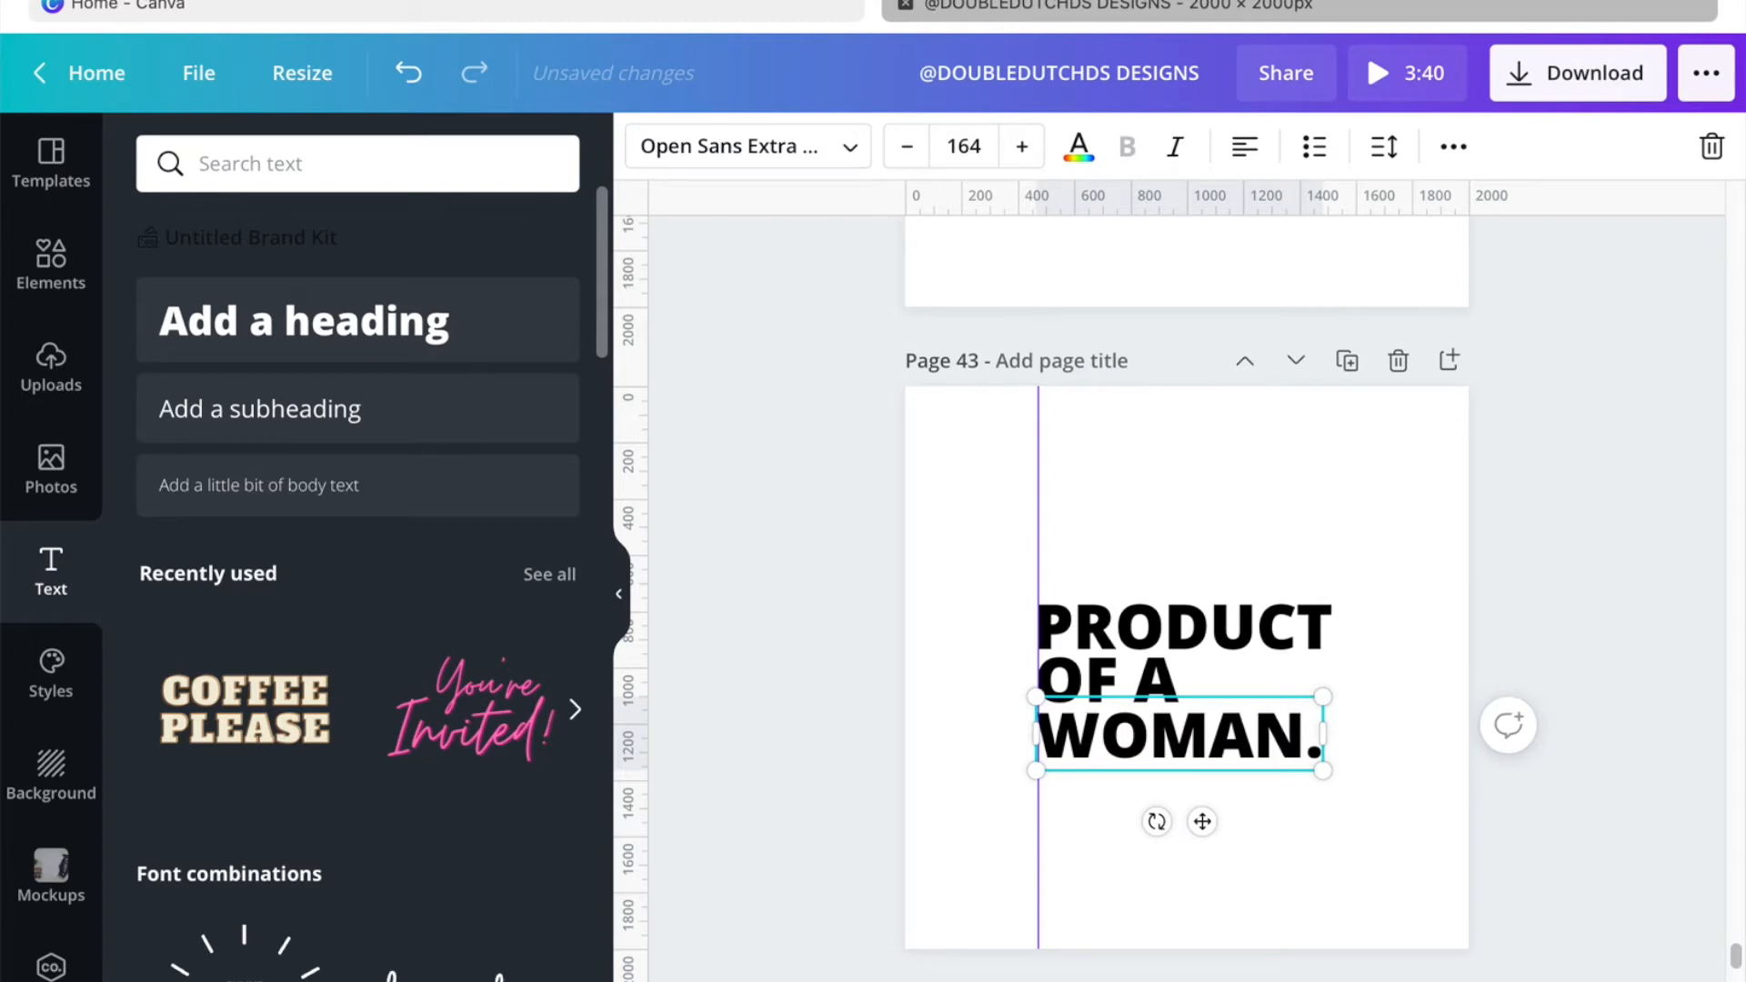
click(981, 569)
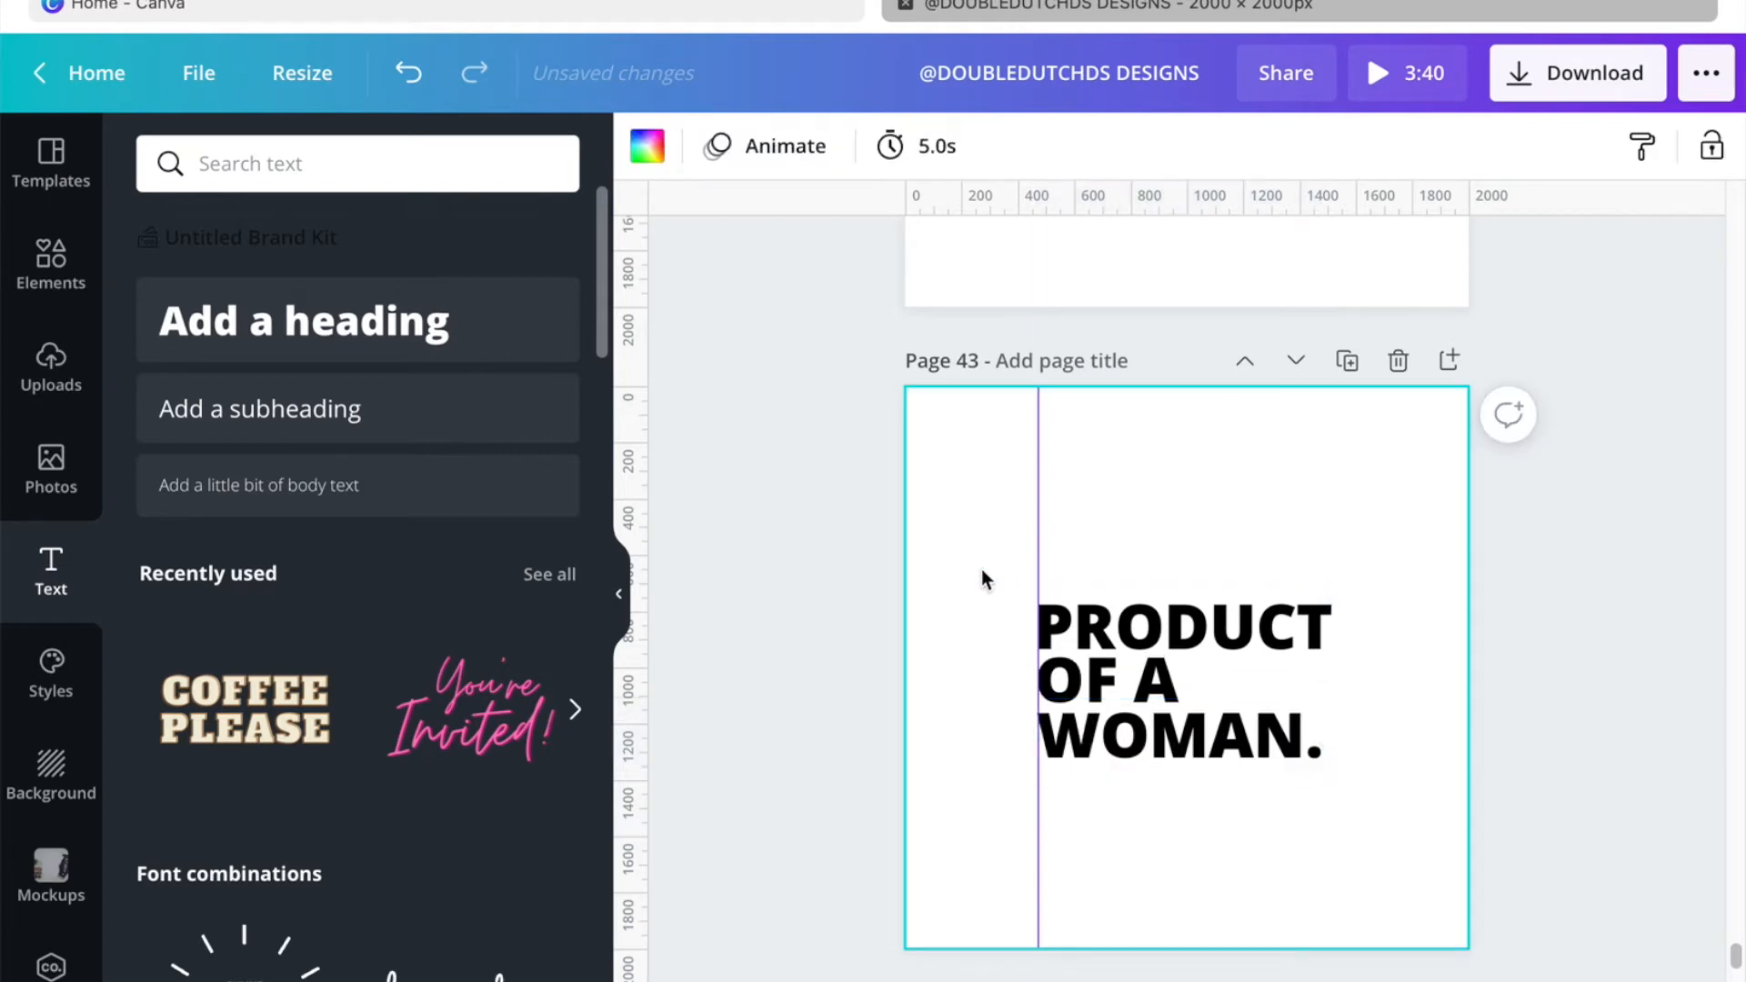
click(1074, 723)
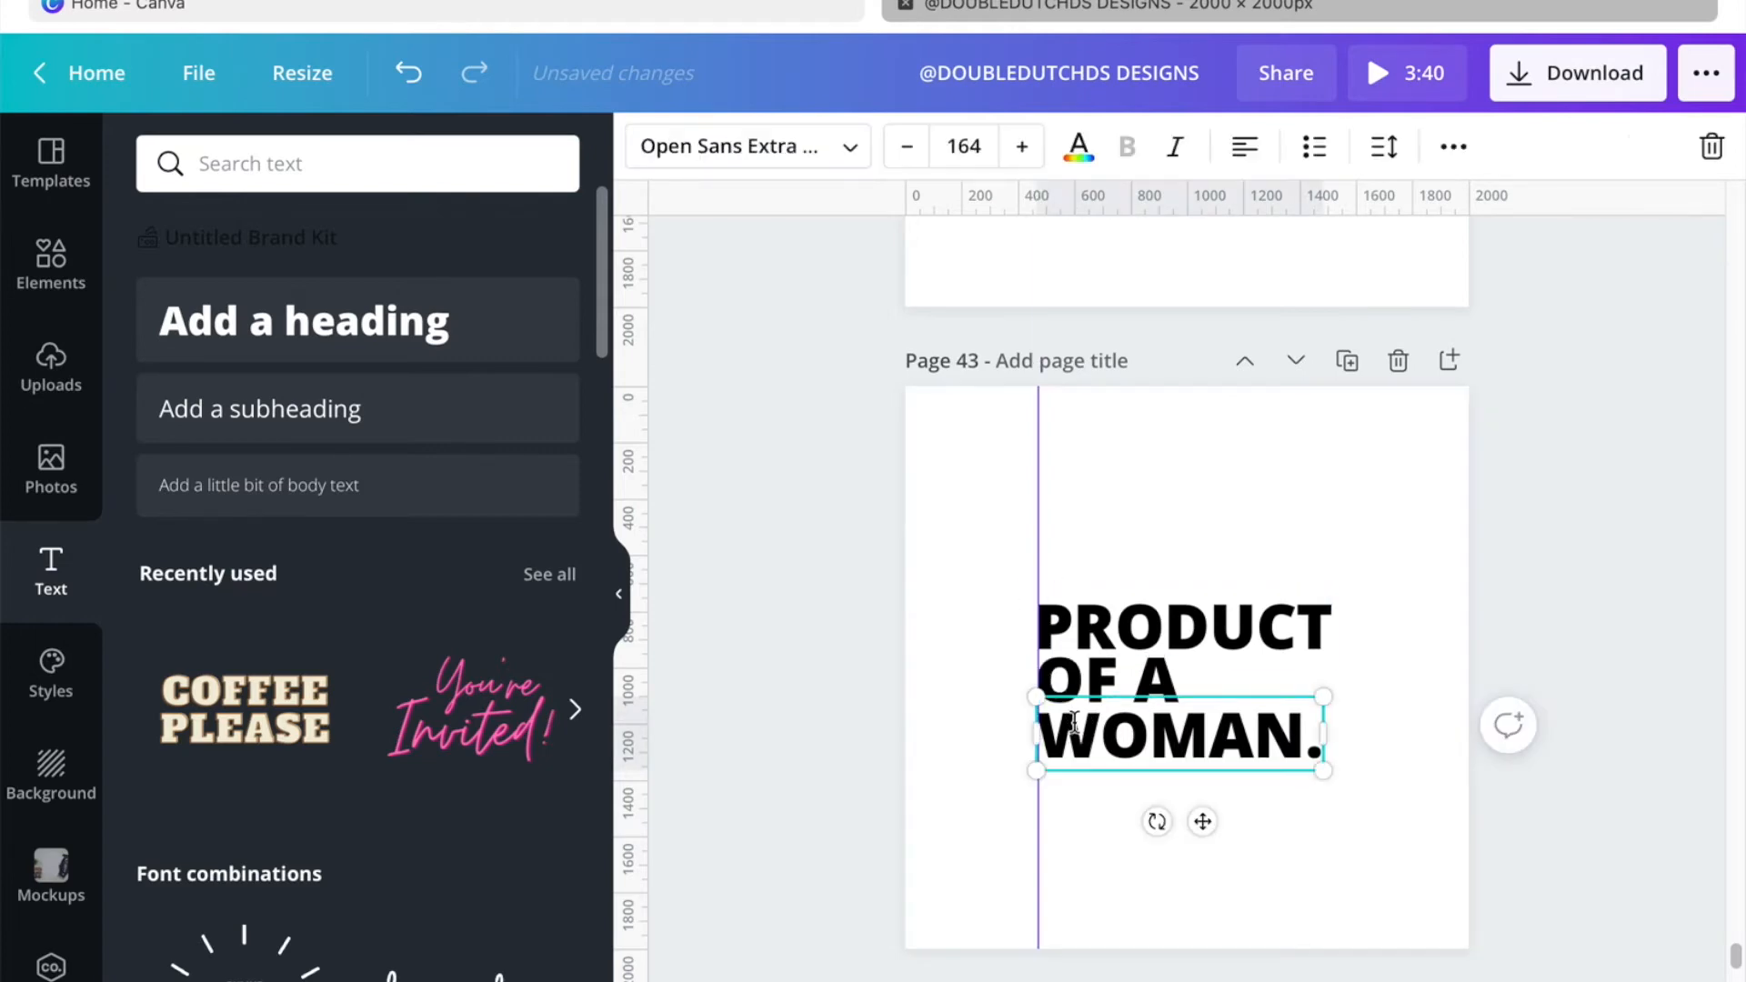
click(1237, 473)
click(1197, 741)
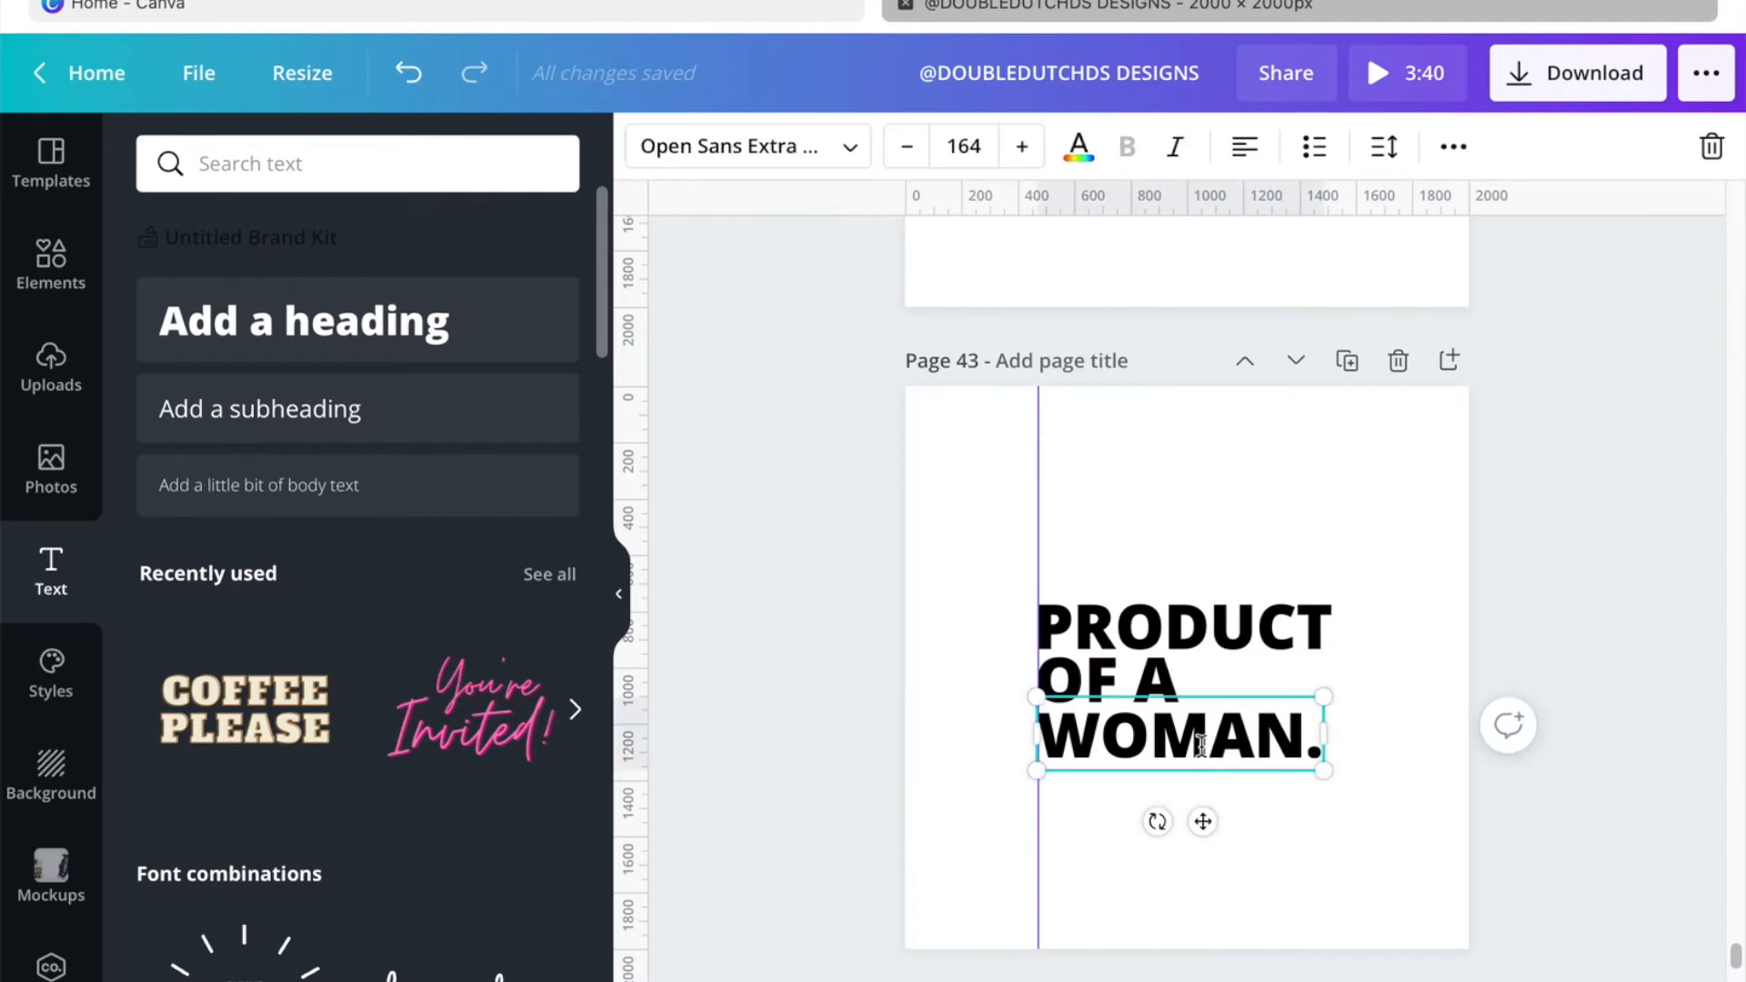
click(1327, 839)
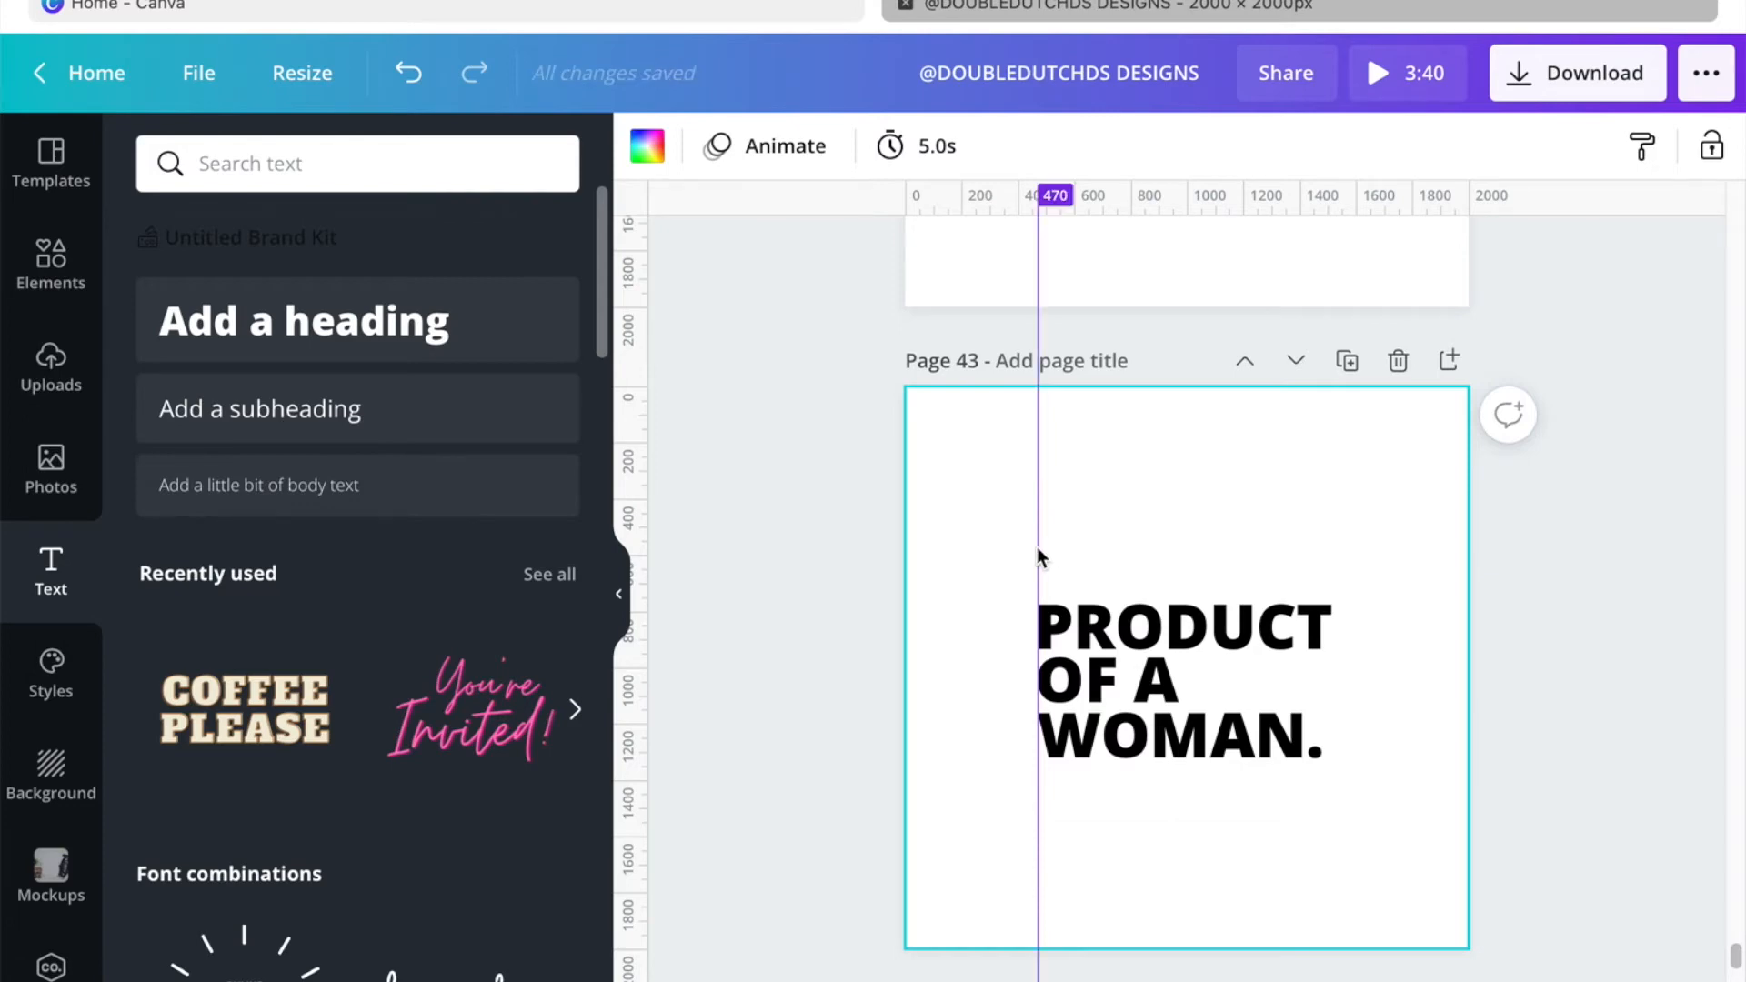
drag(1037, 547, 642, 613)
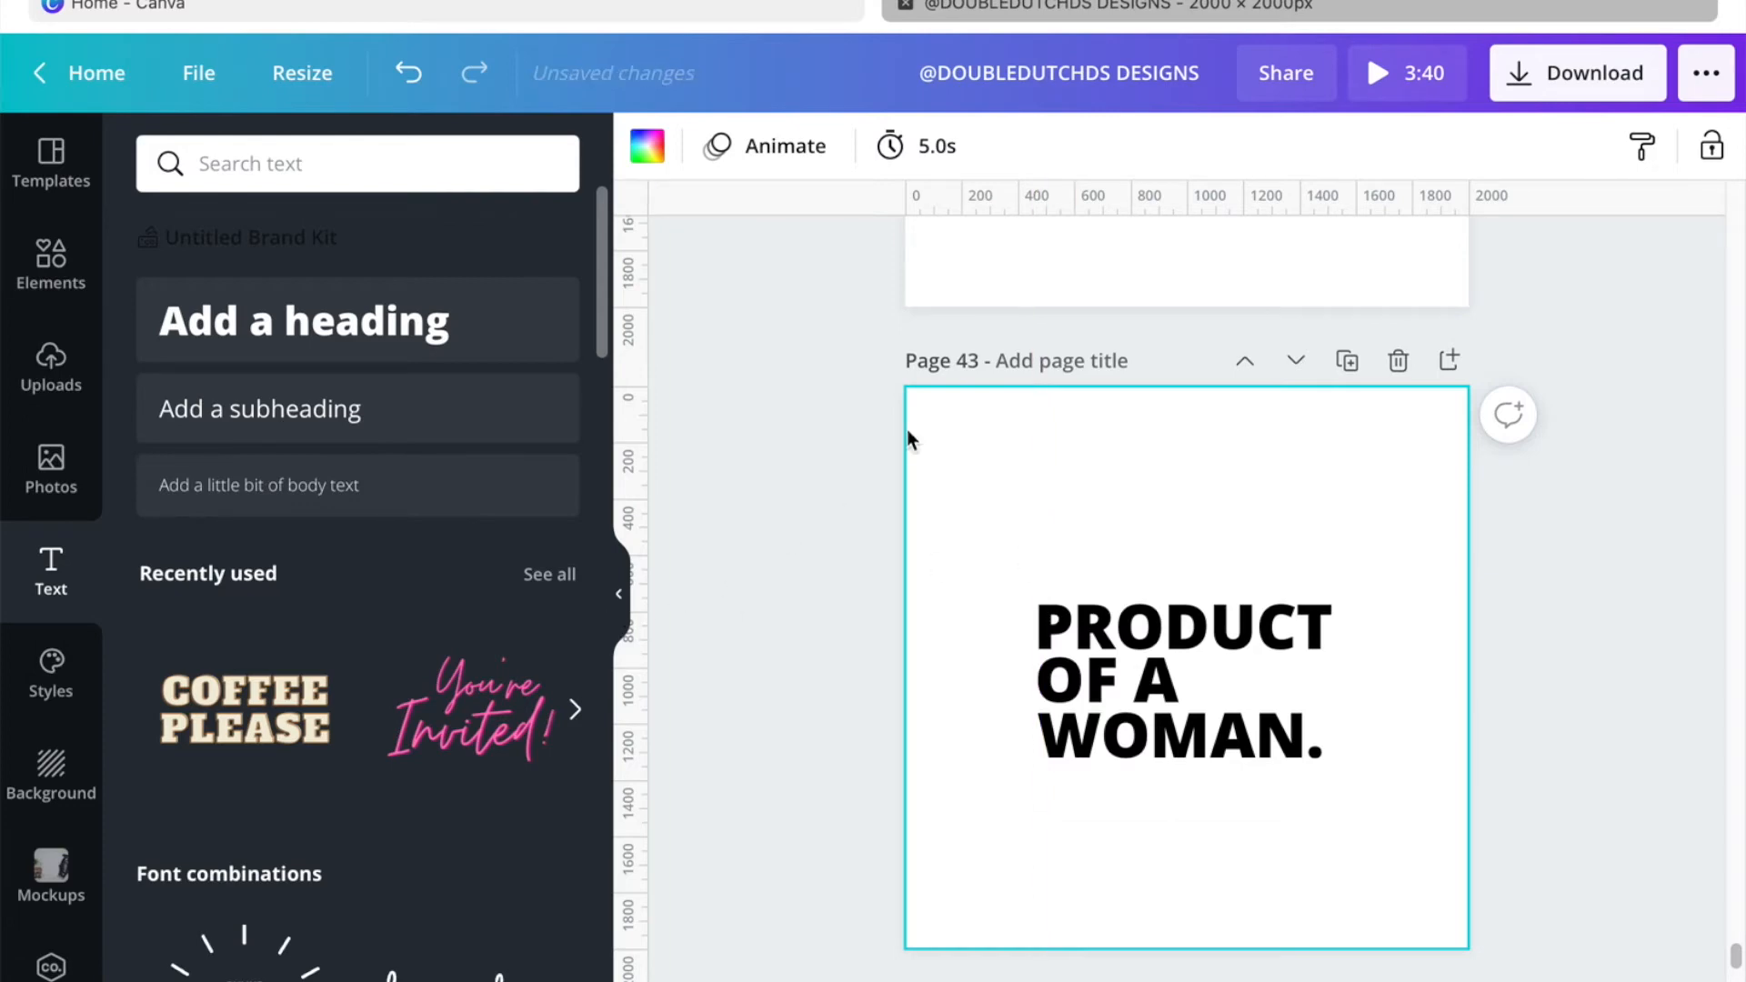
Step: Add a subheading to the page, move it above "PRODUCT", and change its text to "strong"
click(455, 426)
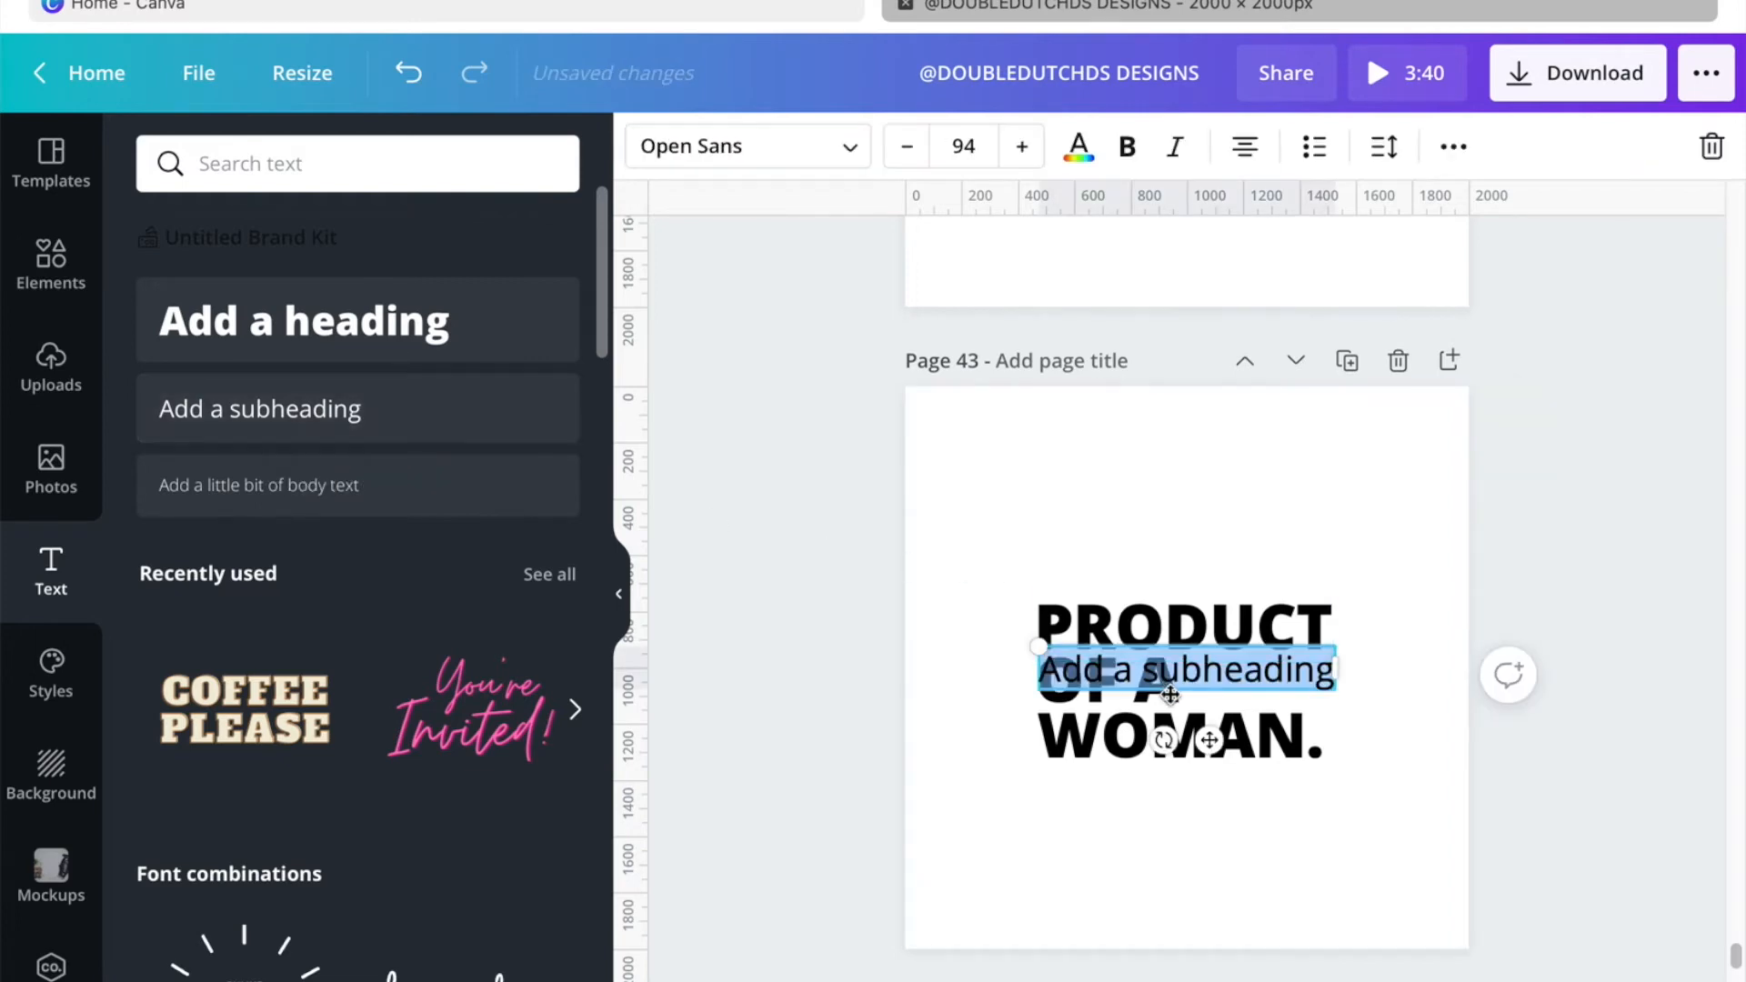
drag(1197, 680, 1184, 523)
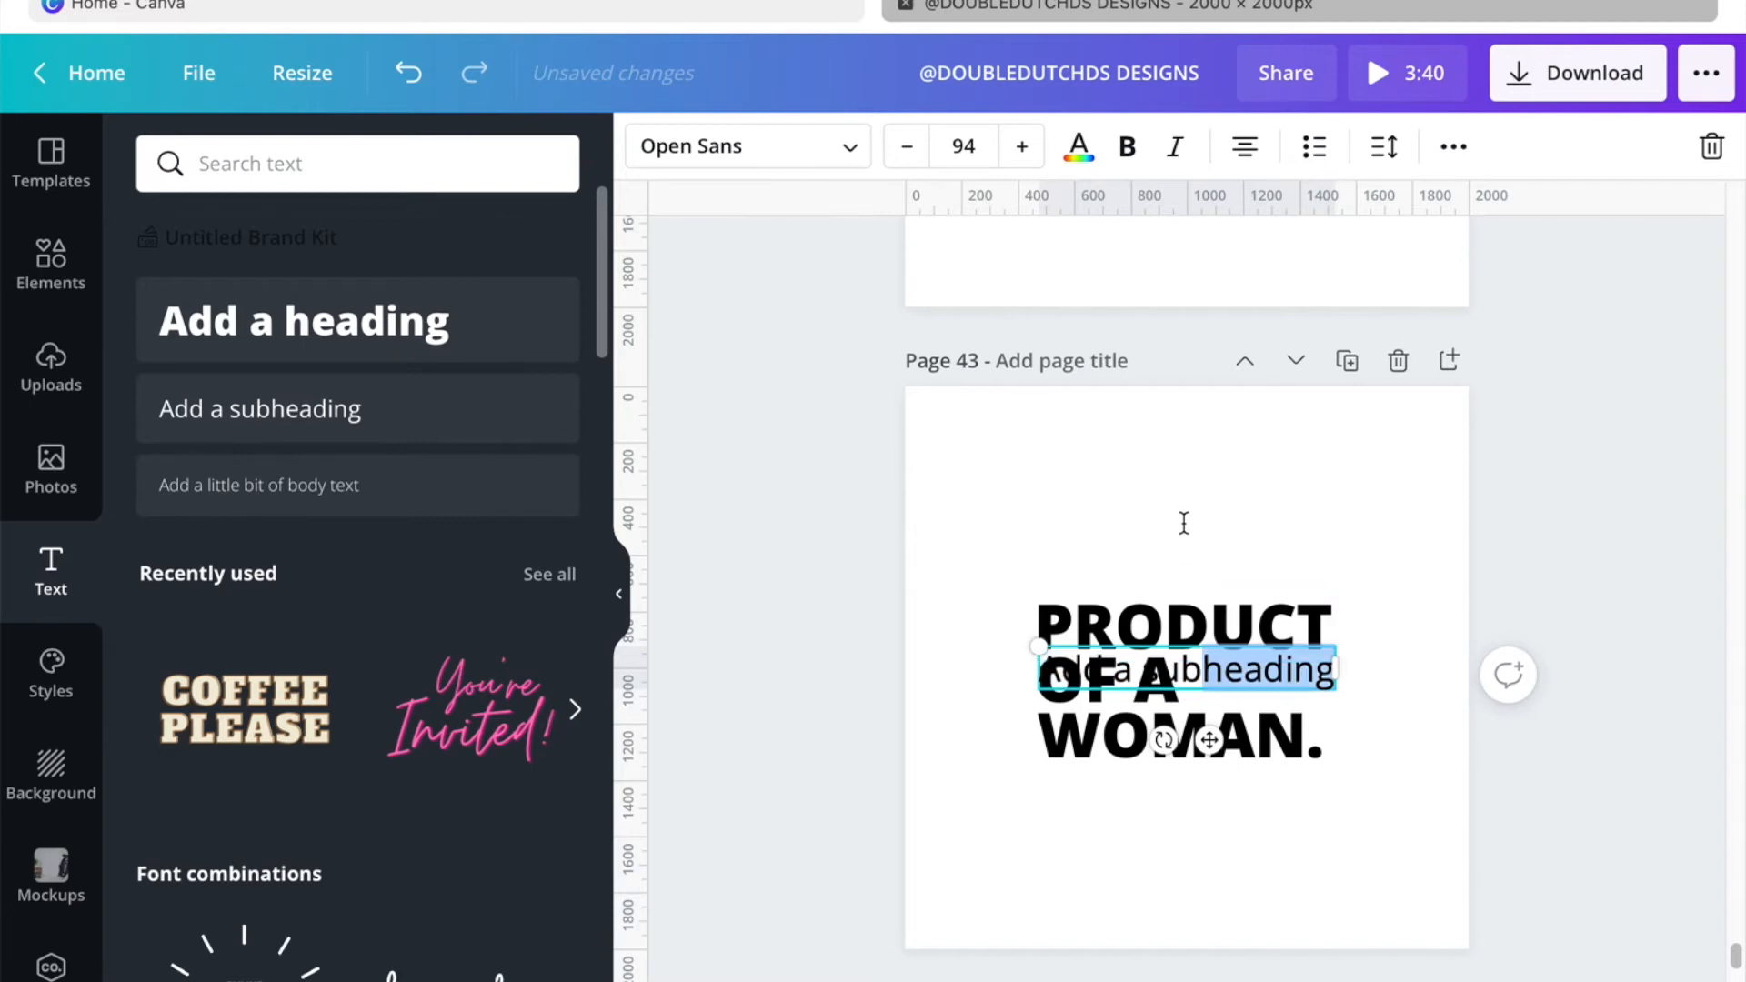
drag(1210, 740, 1188, 550)
double_click(1180, 476)
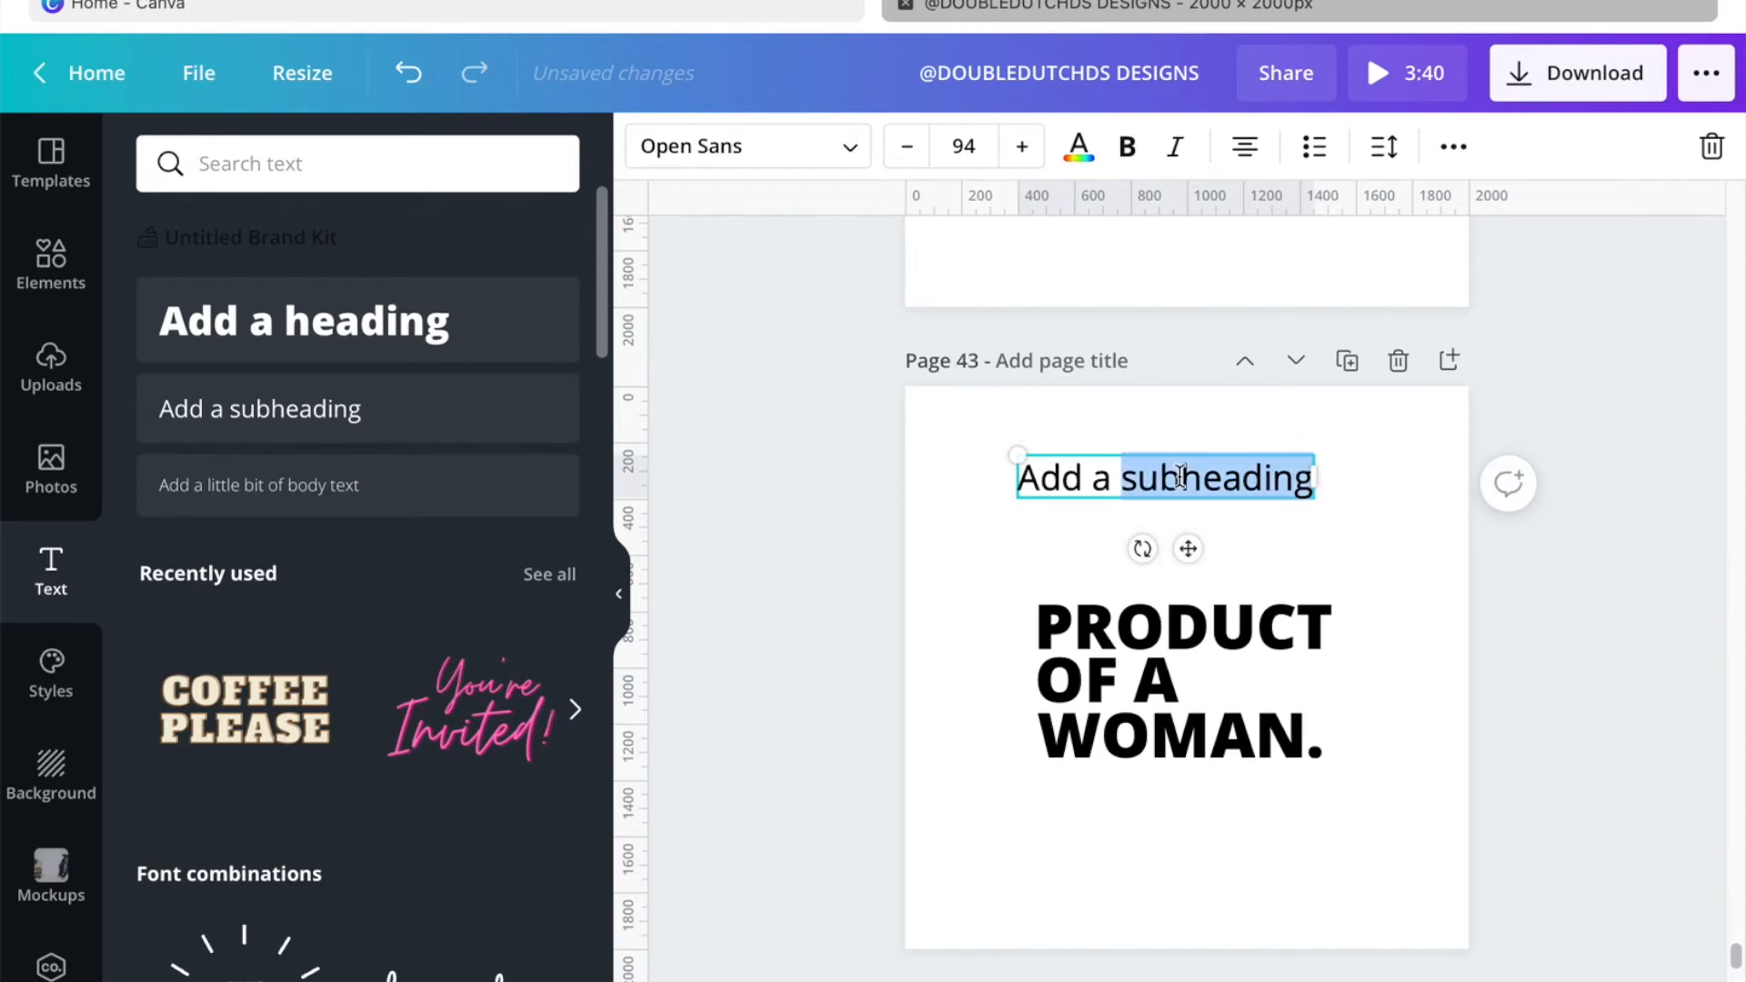
triple_click(1180, 477)
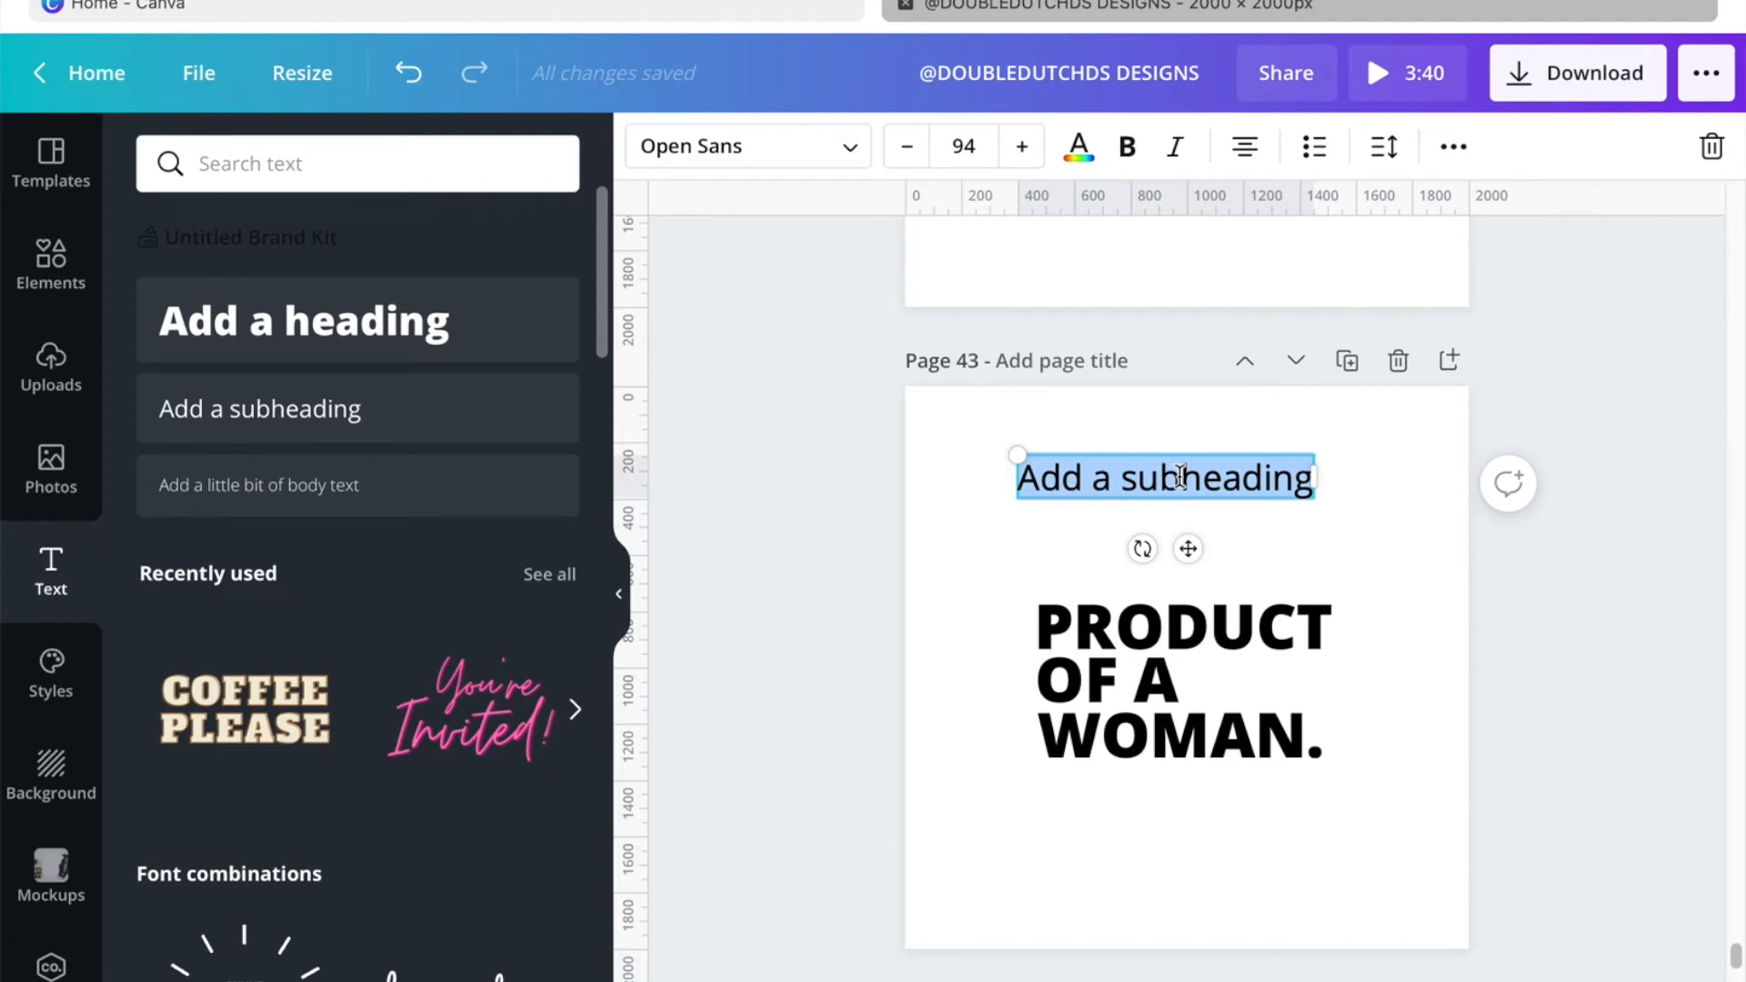
text(strong)
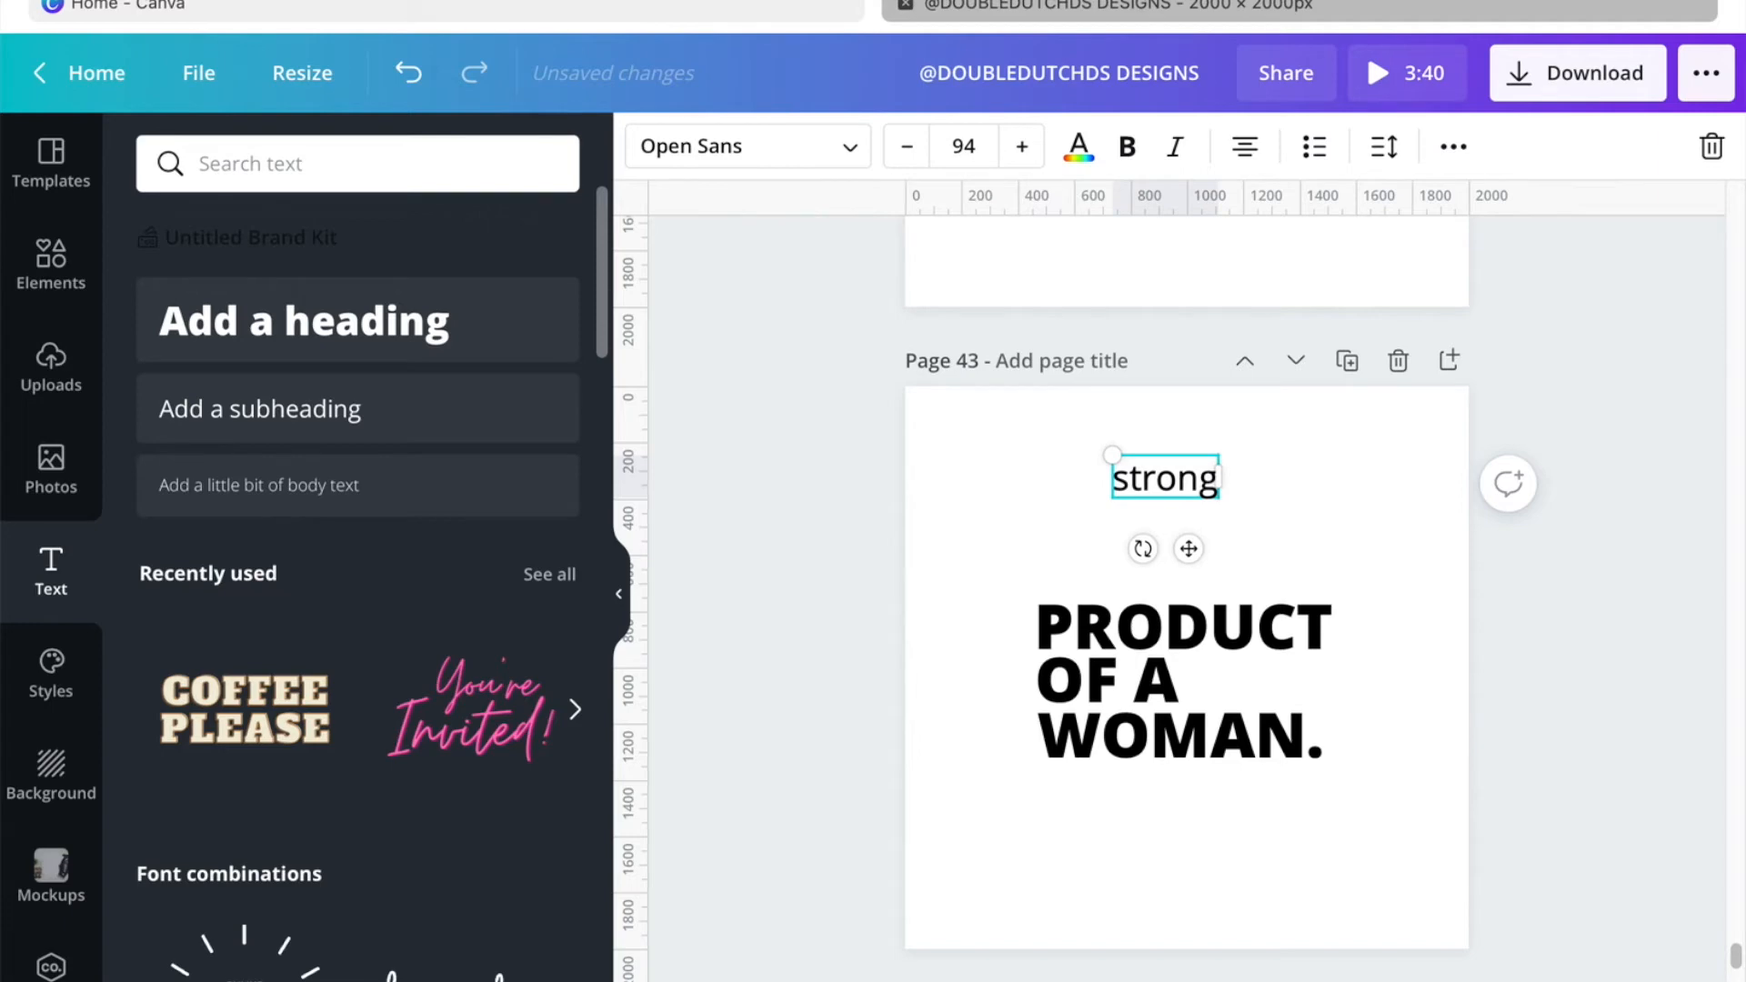
Step: Change the font of "strong" to the Shorelines Script Bold typeface
click(855, 157)
text(ts)
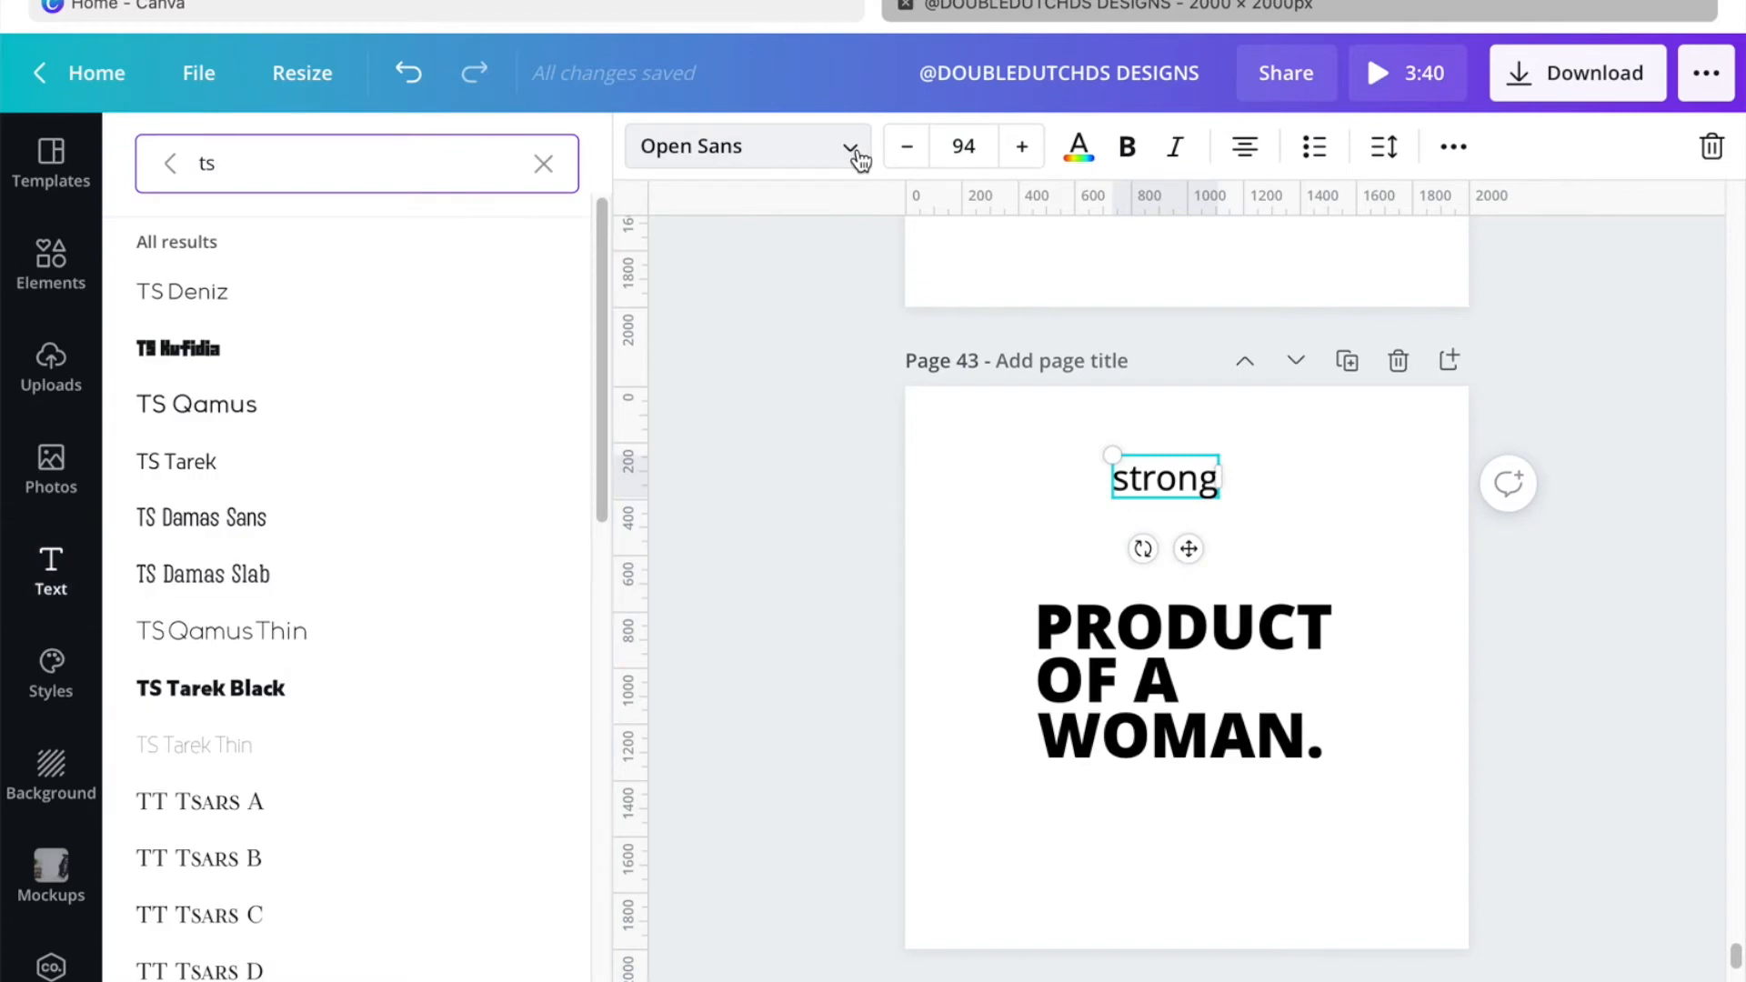
click(543, 165)
text(shore)
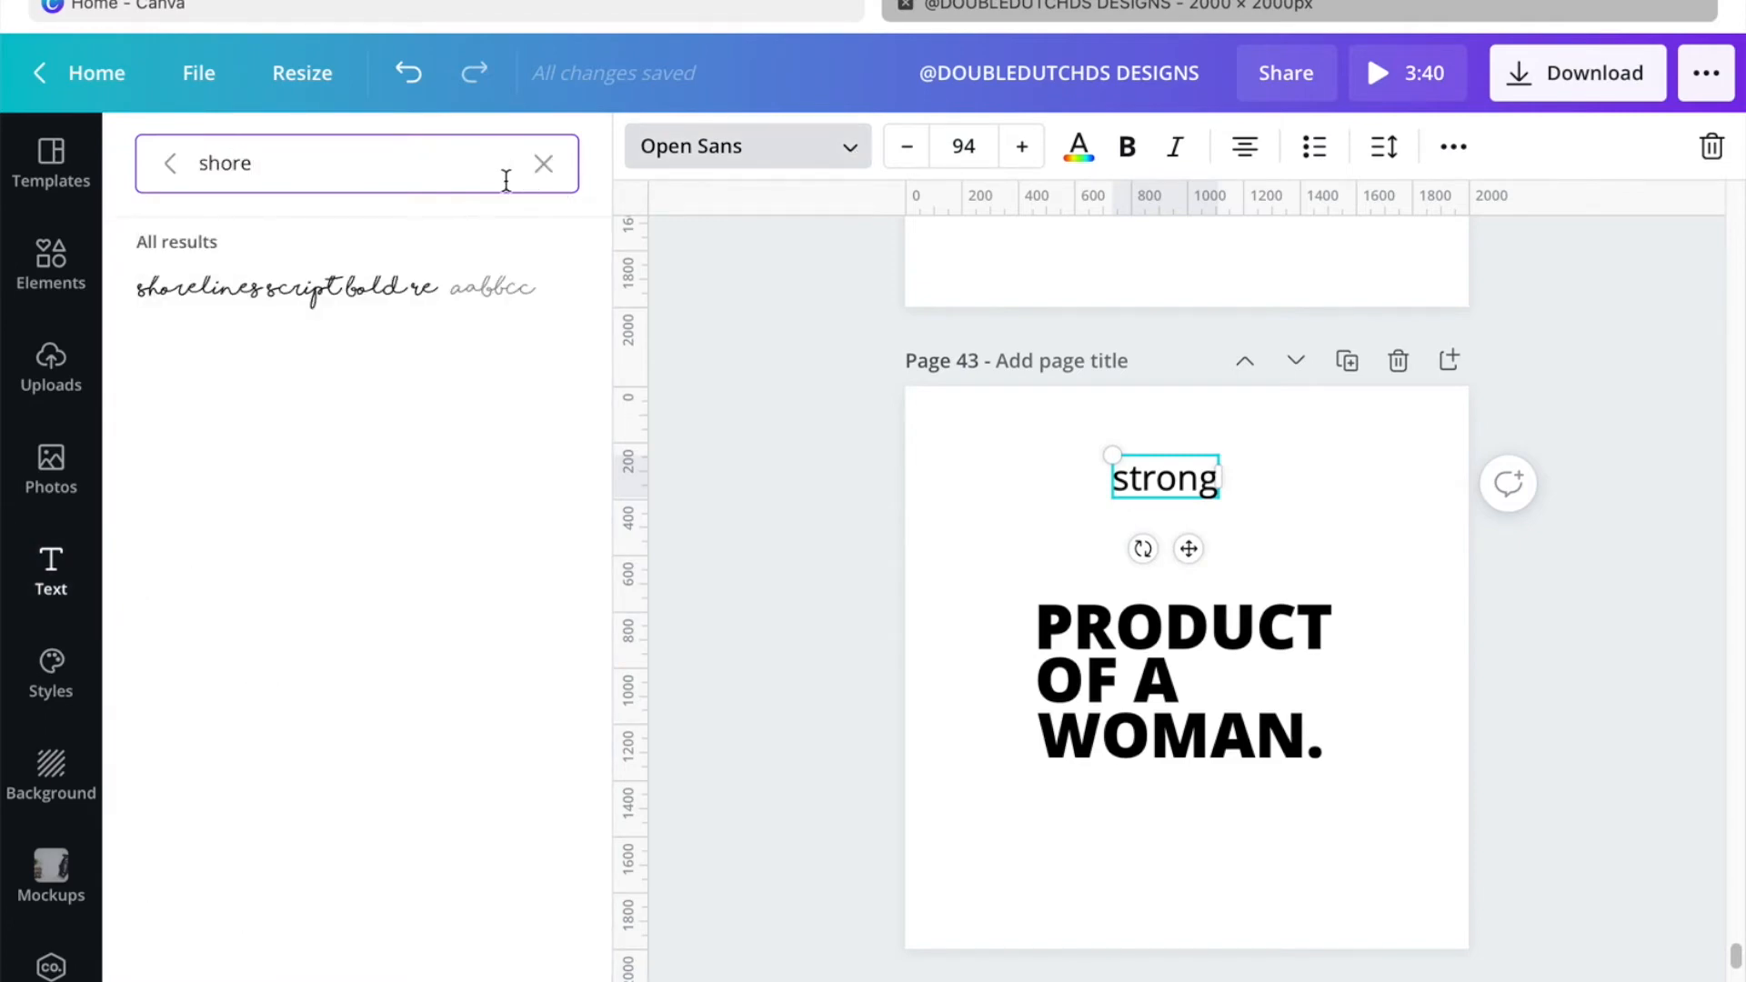
click(417, 300)
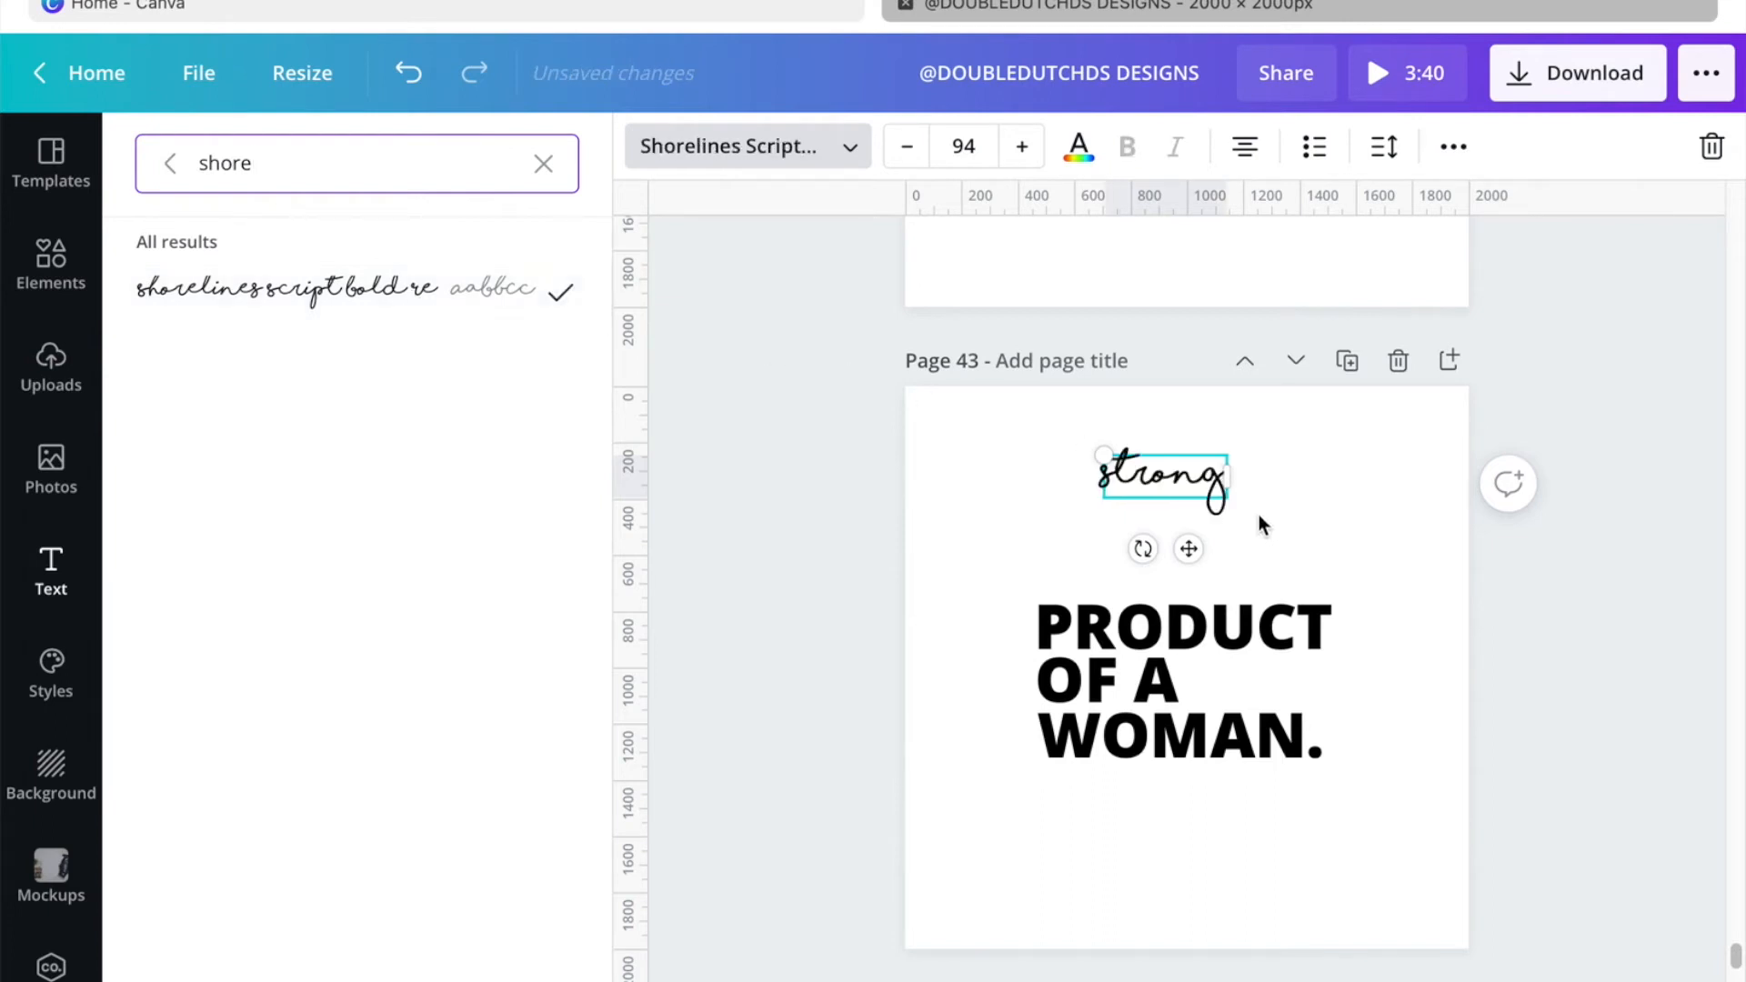
Step: Enlarge "strong" to a font size of about 169 and place it directly after "OF A" on the middle line
drag(1233, 519, 1312, 559)
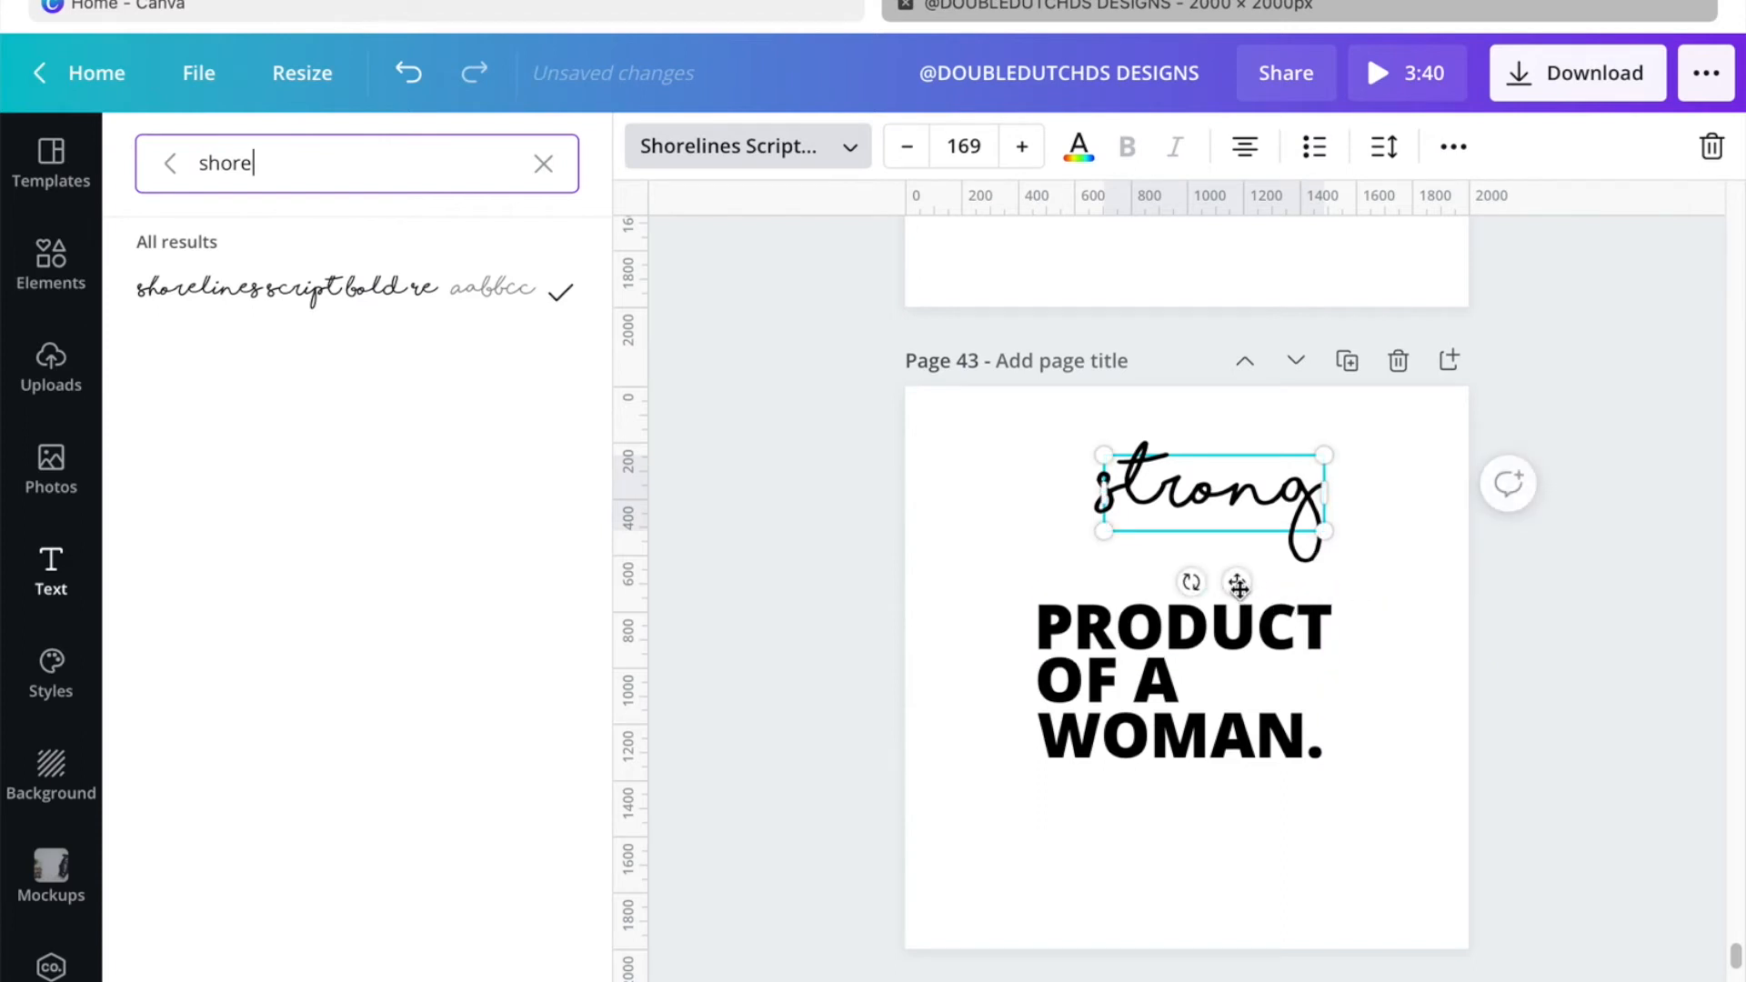
drag(1237, 582, 1328, 781)
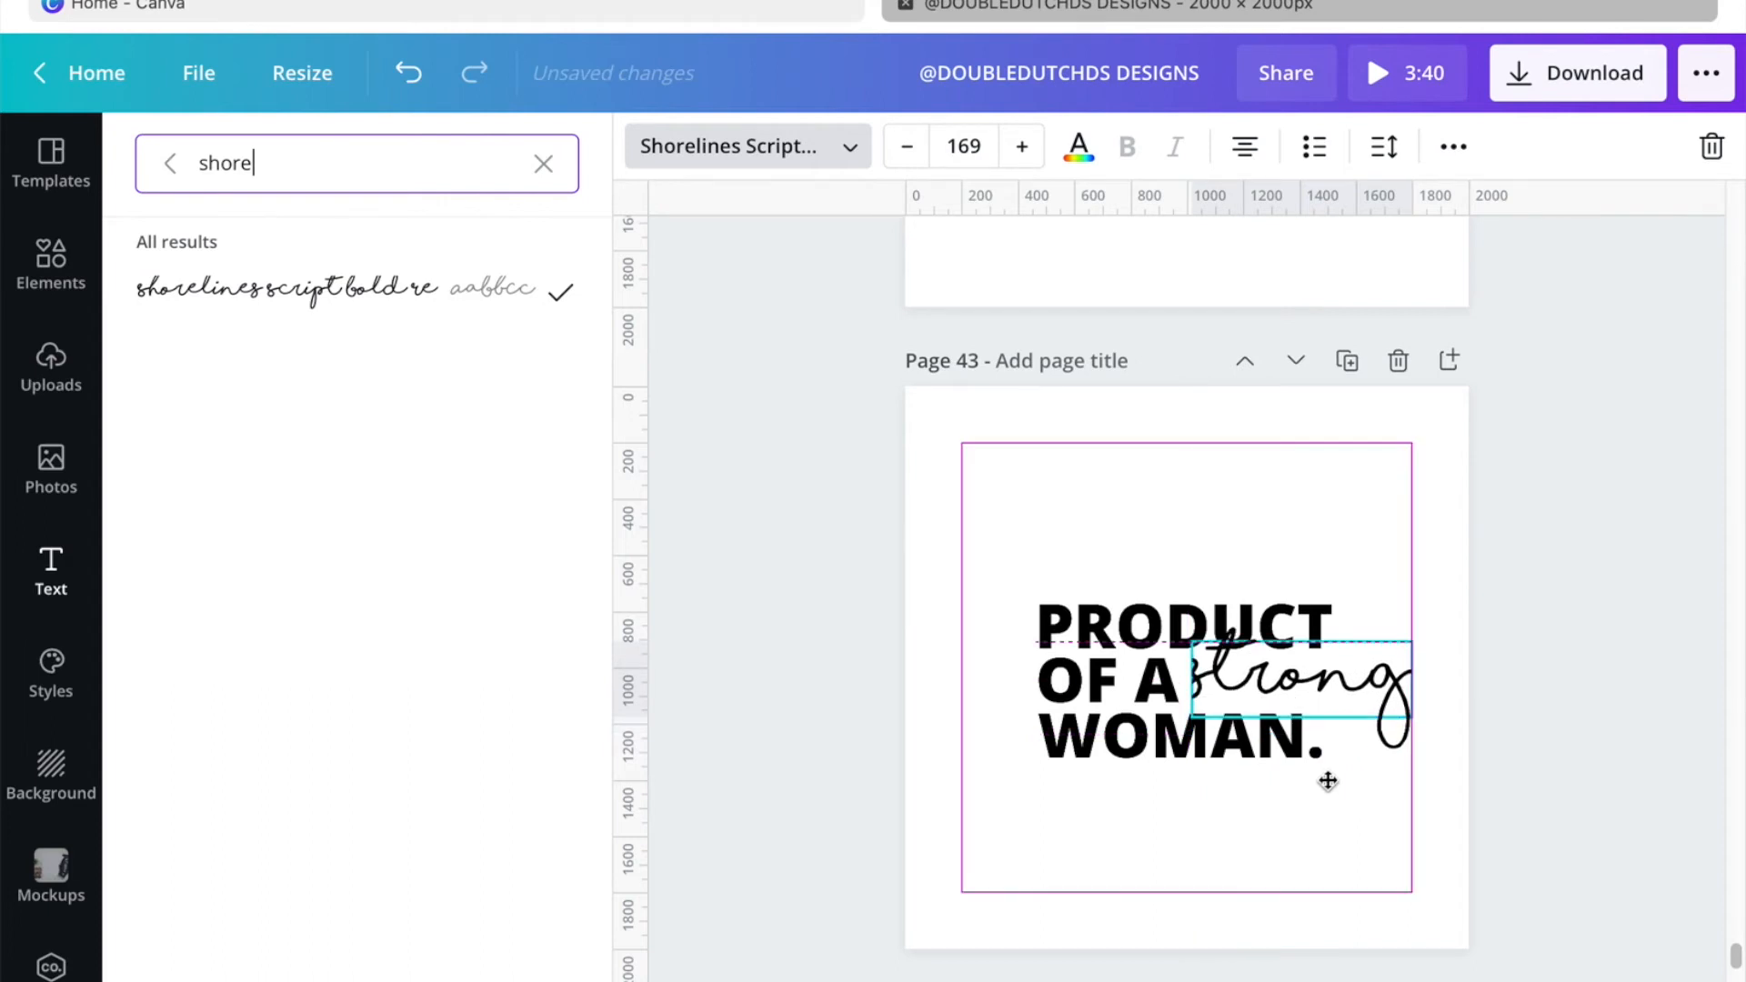
drag(1328, 781, 1329, 783)
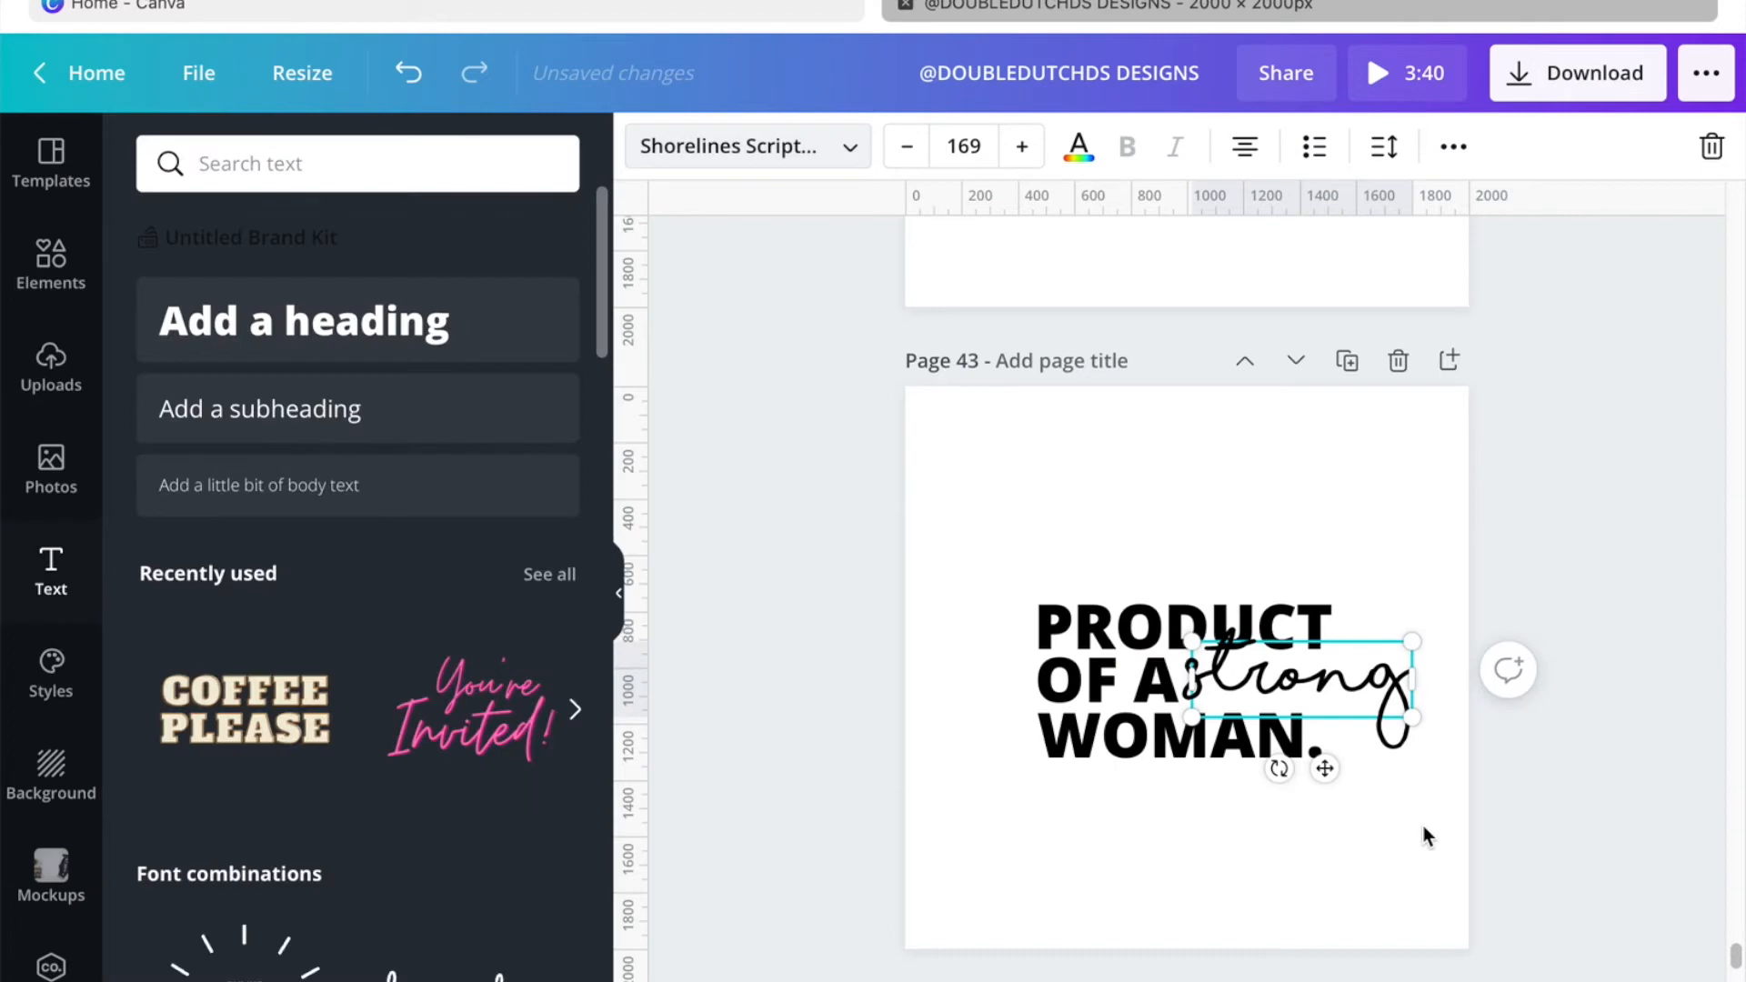
click(1426, 838)
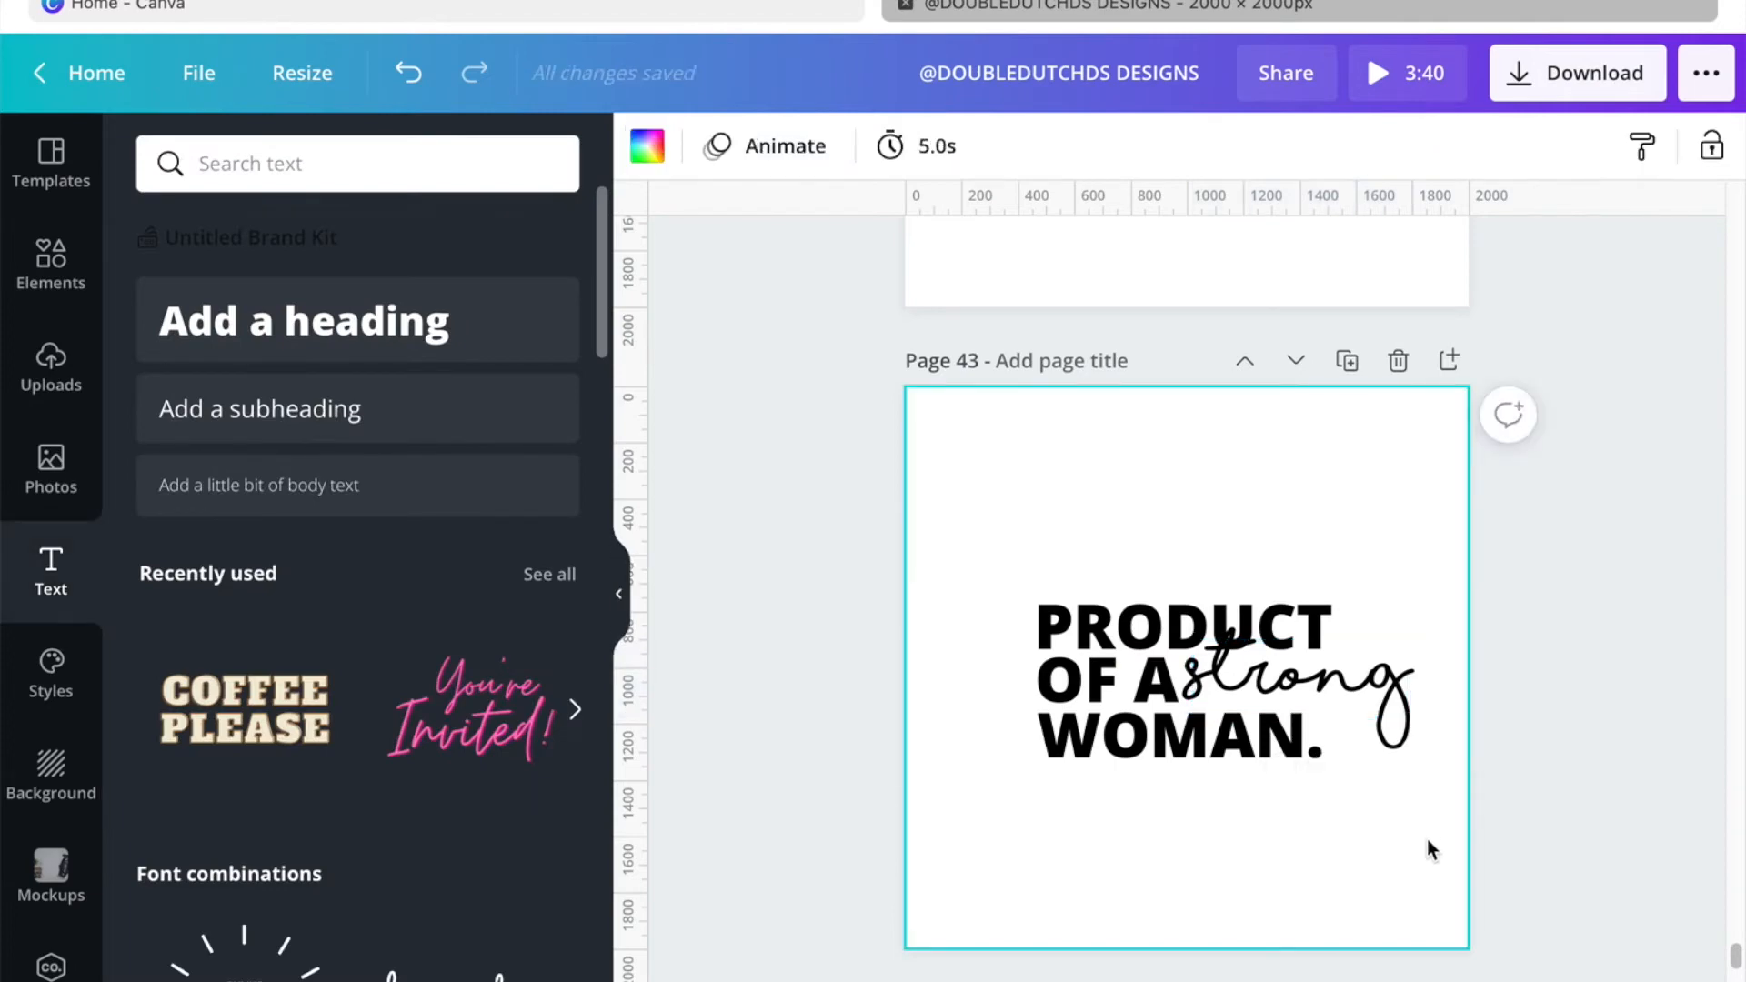
Step: Reduce the font size of "strong" to 160 and shift it slightly right to leave a gap after "OF A"
click(1363, 674)
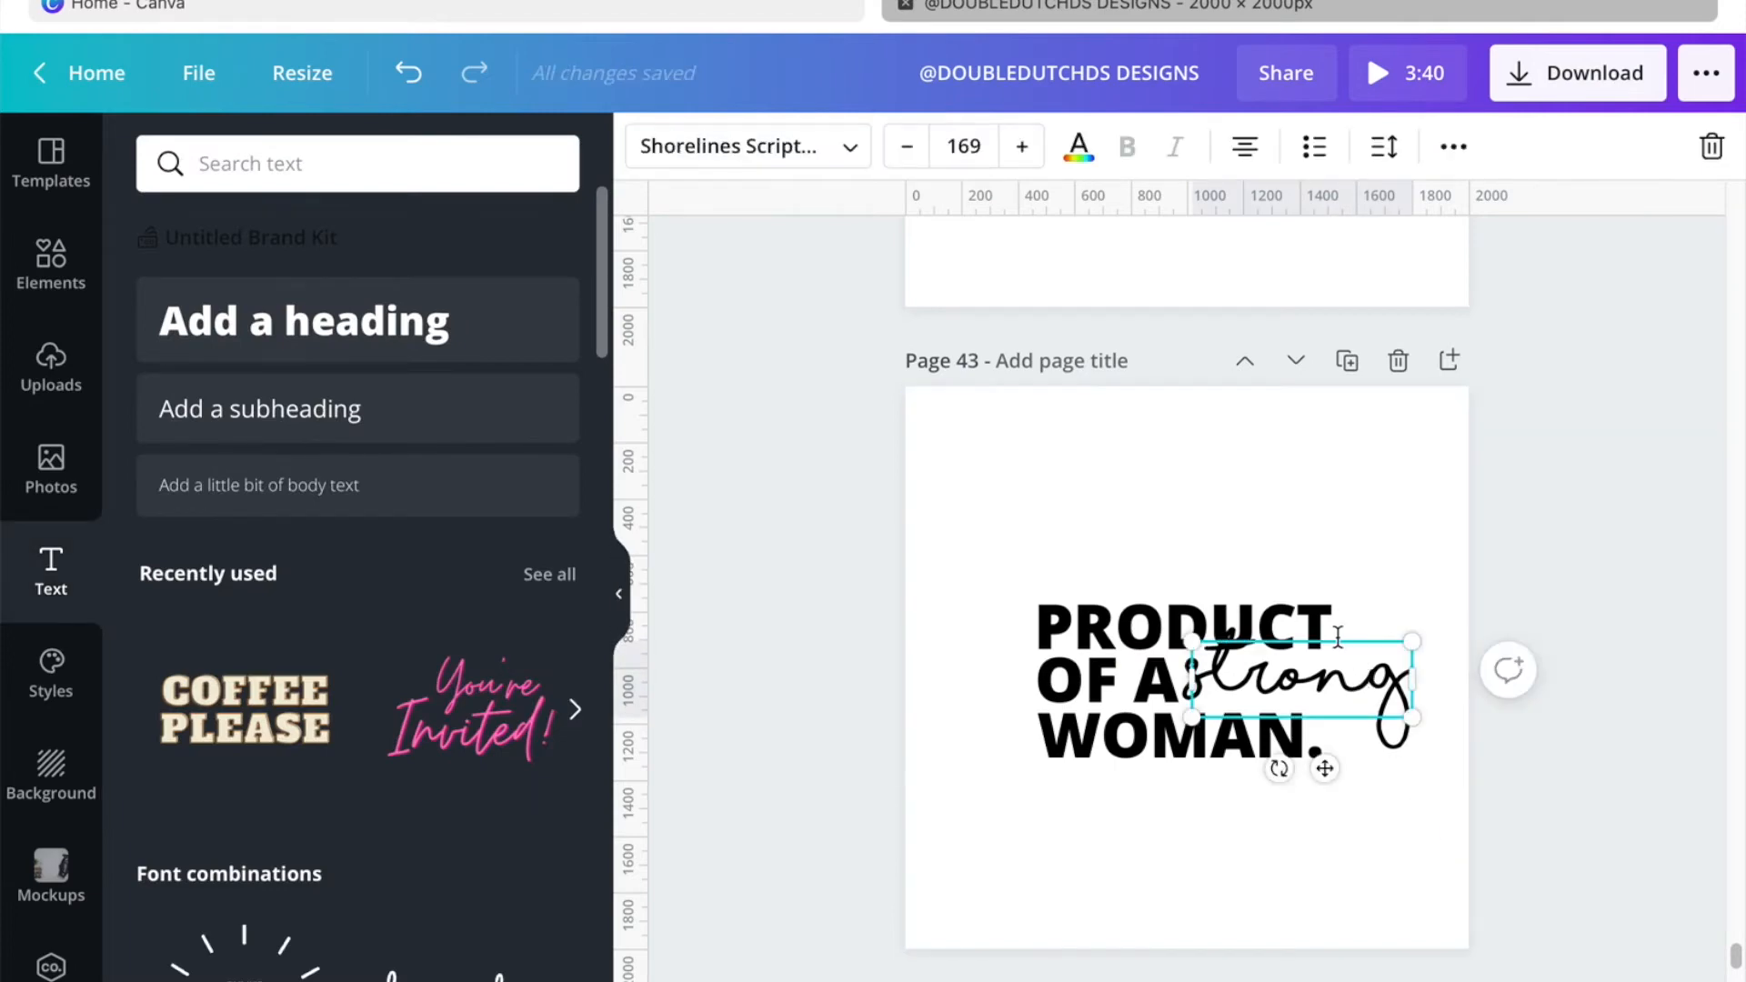
click(909, 148)
click(909, 148)
click(909, 148)
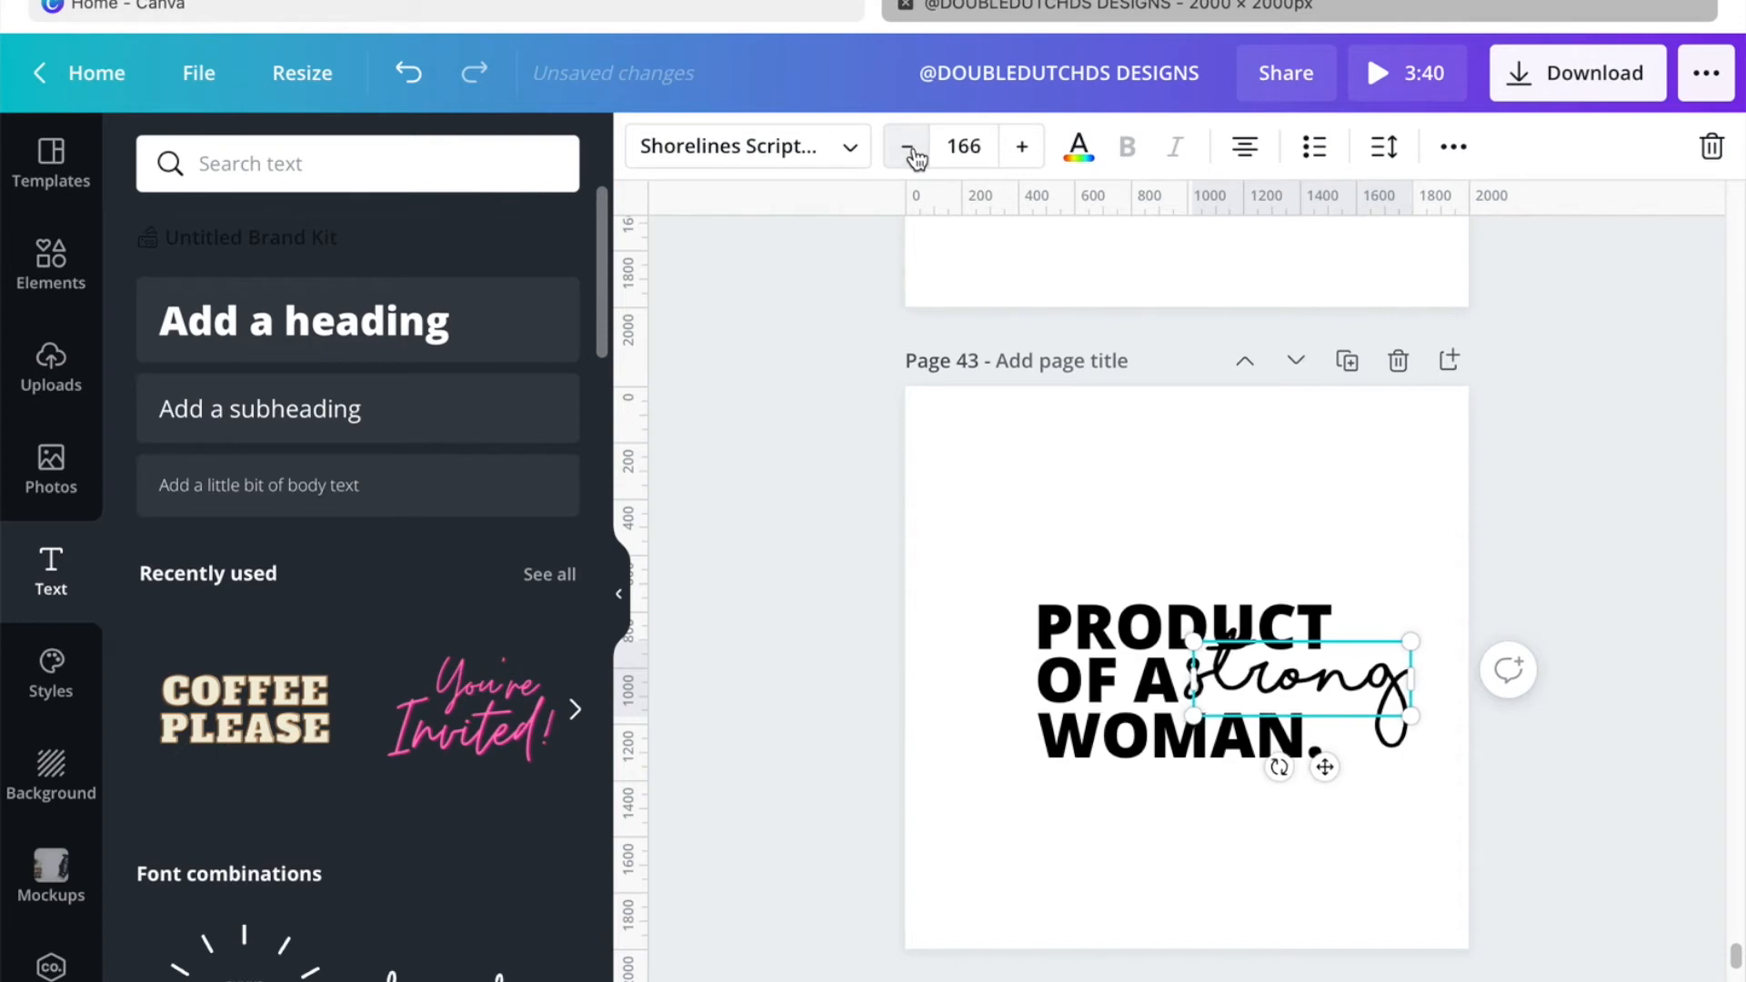
click(910, 148)
click(910, 148)
click(909, 148)
click(910, 149)
click(910, 149)
click(909, 148)
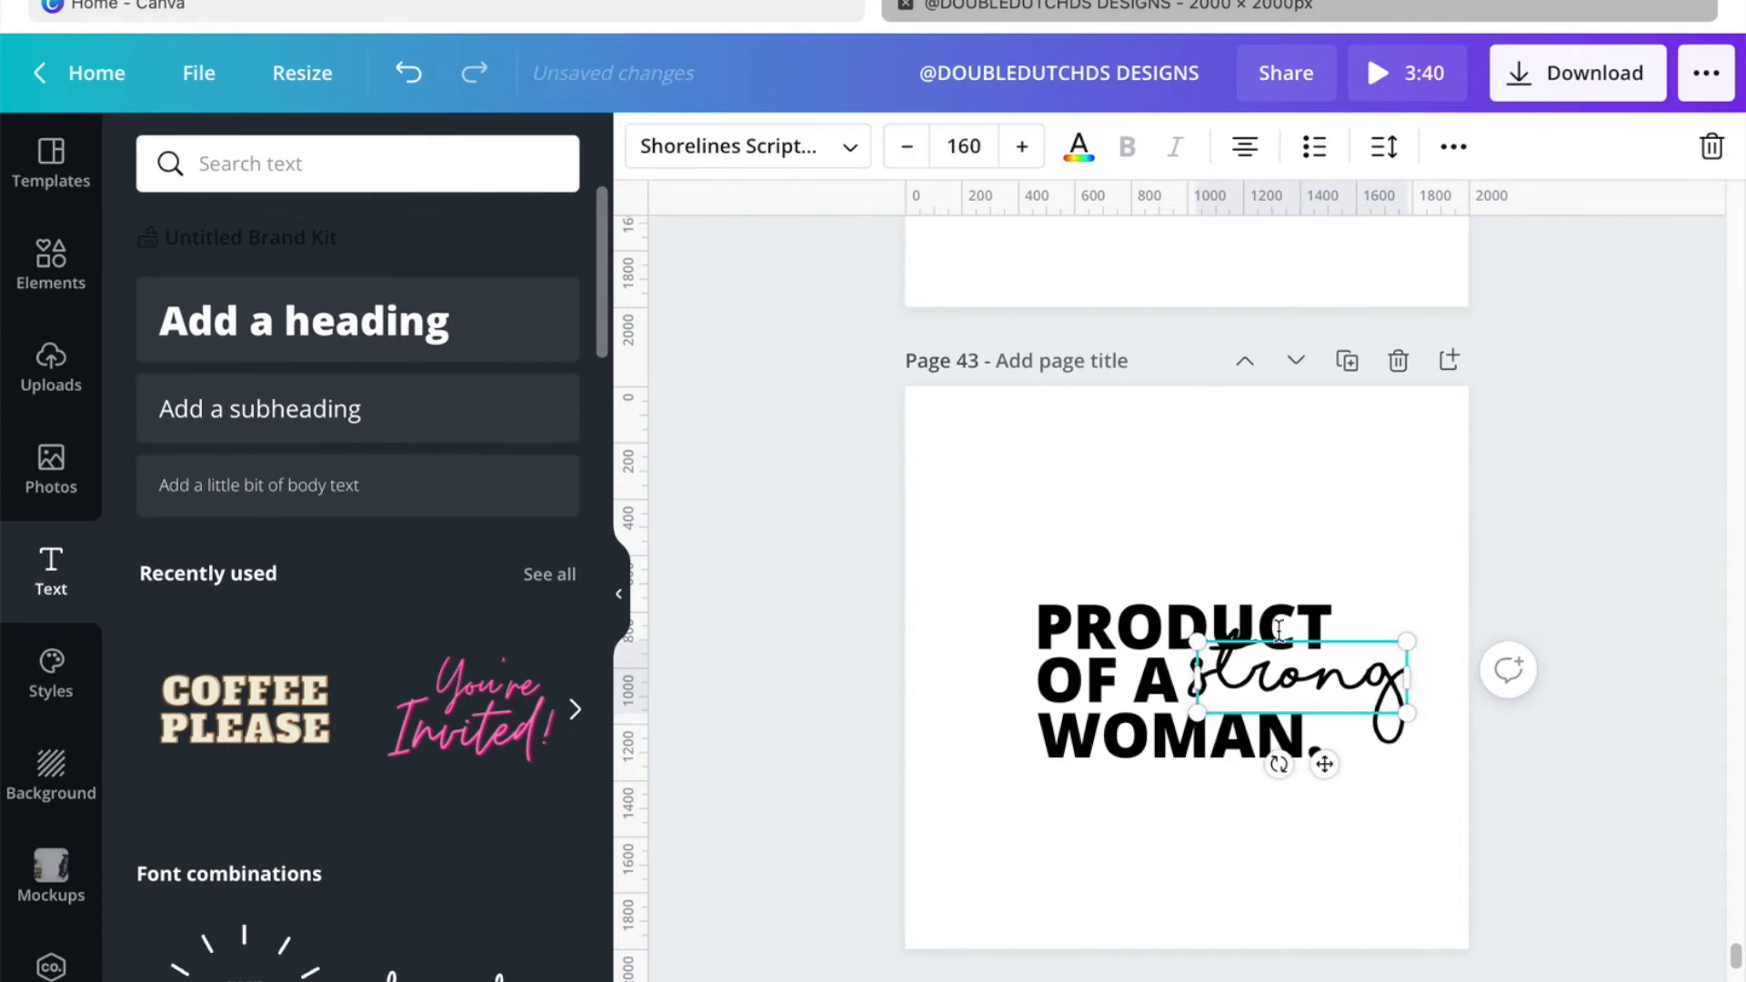
click(1346, 522)
drag(1347, 701, 1346, 702)
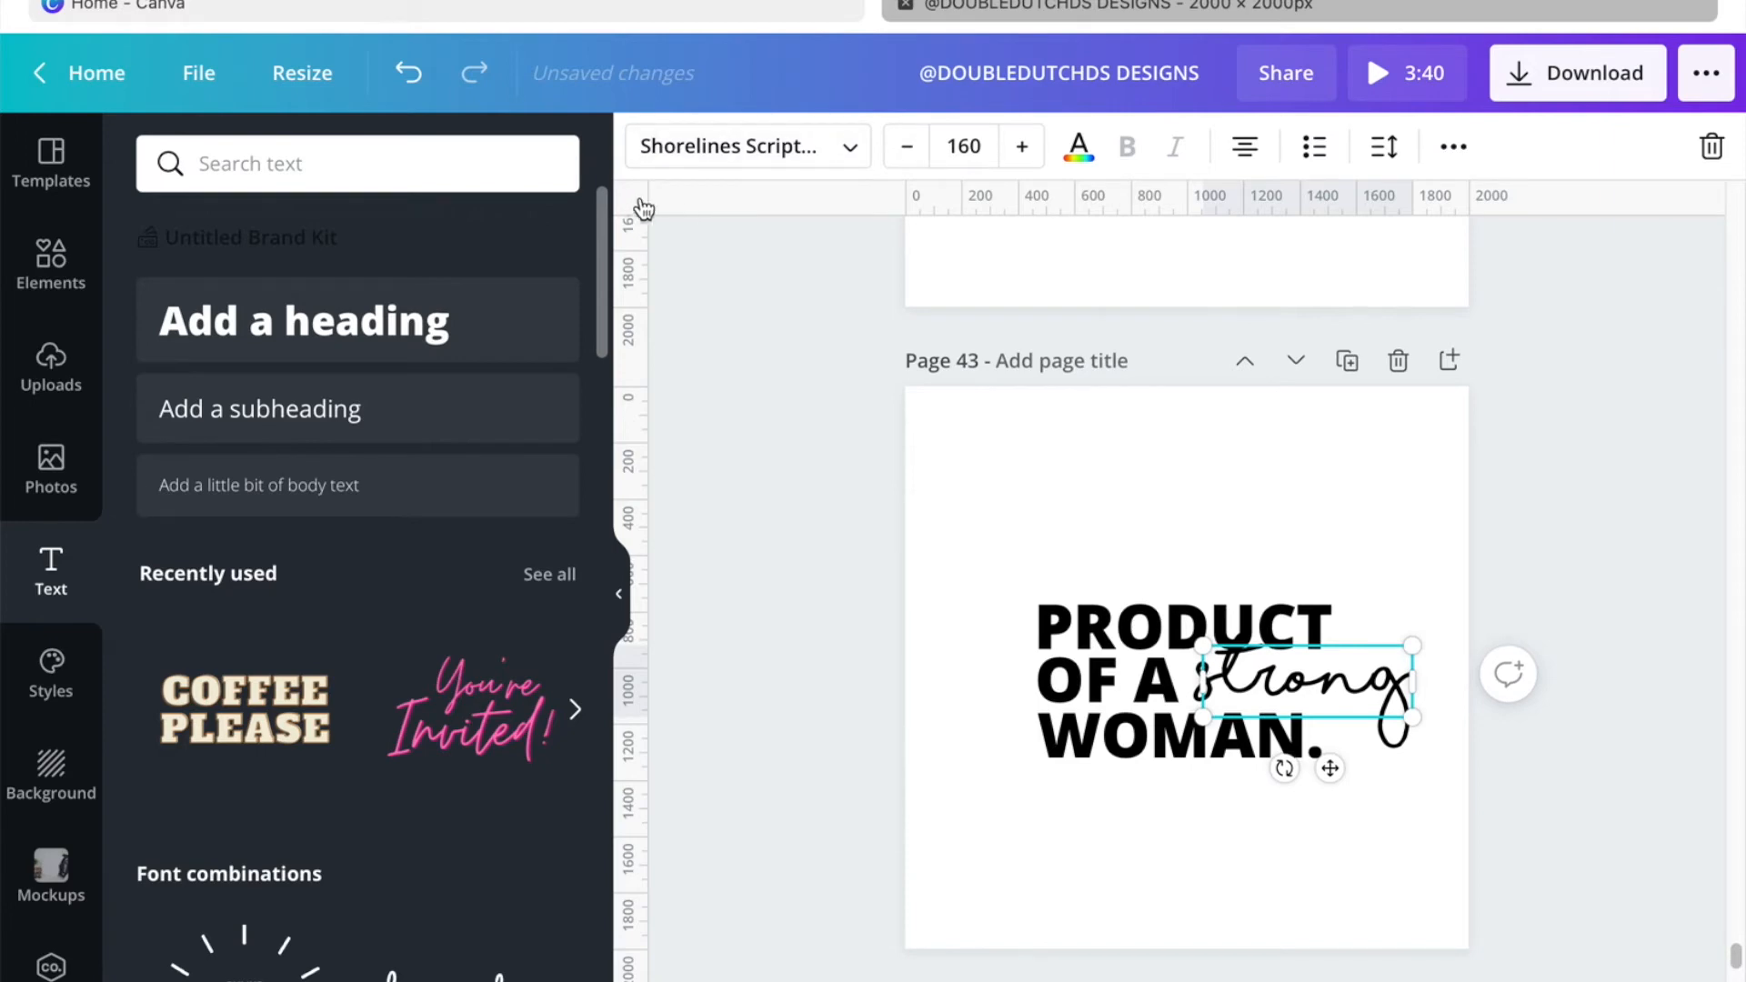
Step: Nudge "strong" down onto the baseline of "OF A" using a temporary horizontal guide, and remove the guide from the page
drag(728, 207, 810, 696)
click(1136, 399)
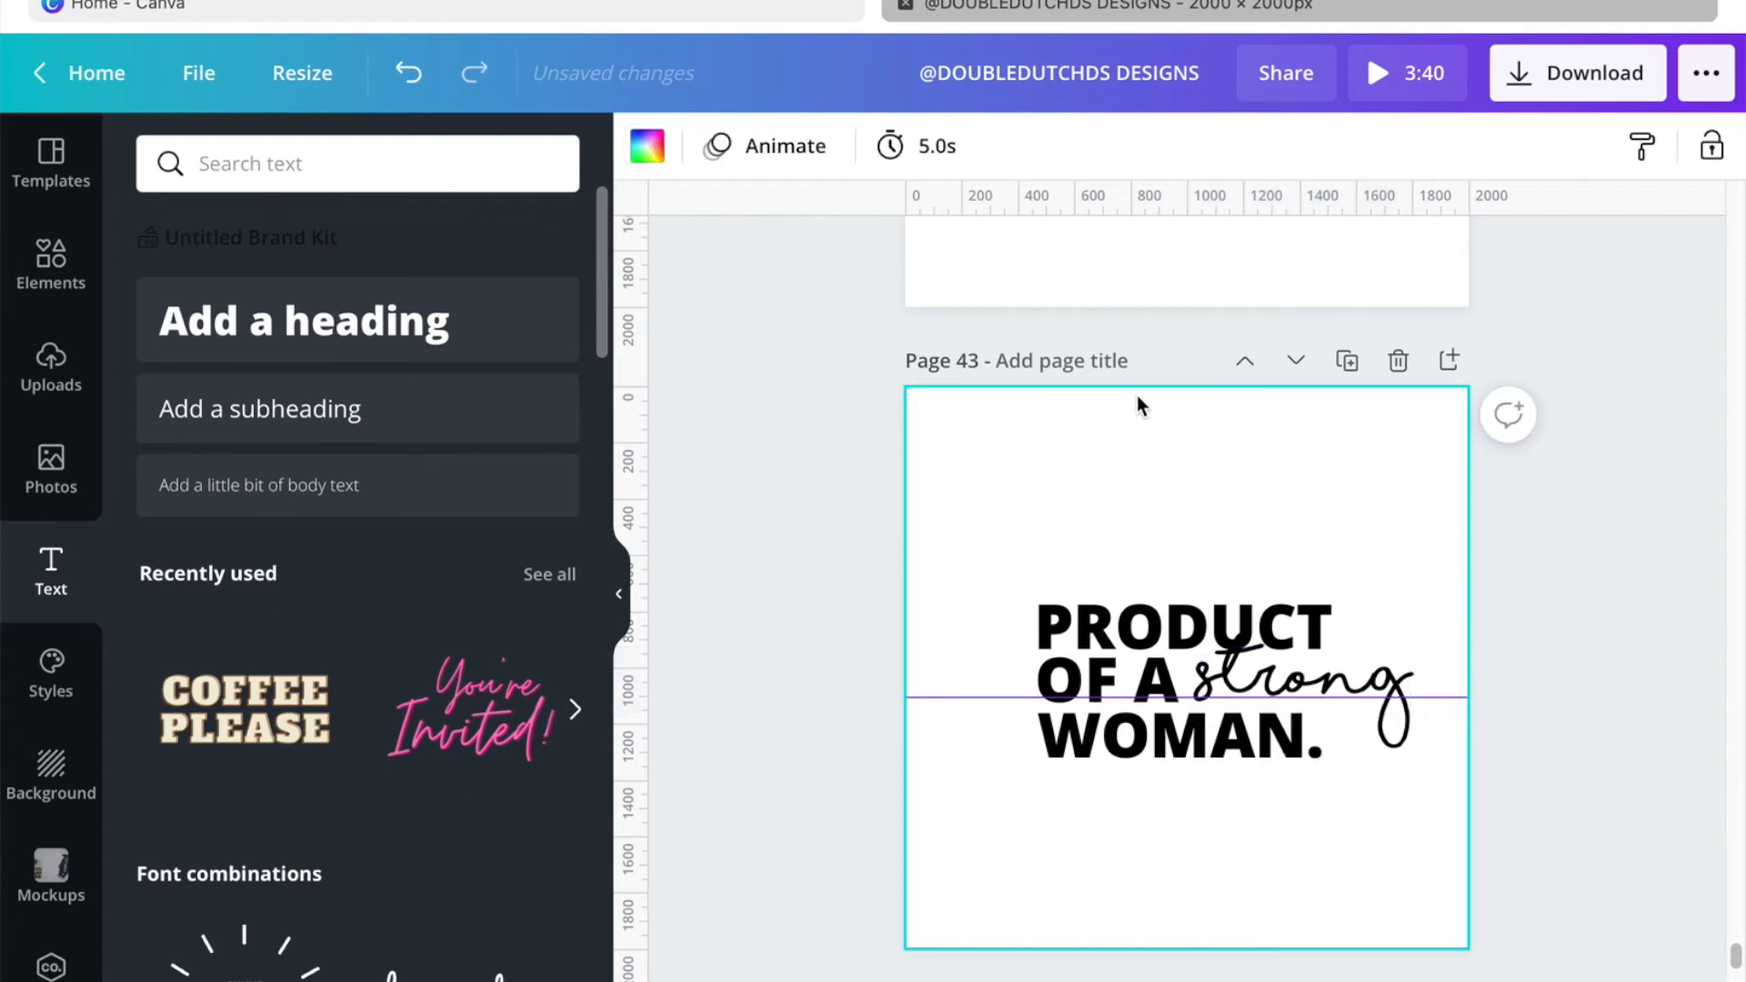
click(1327, 675)
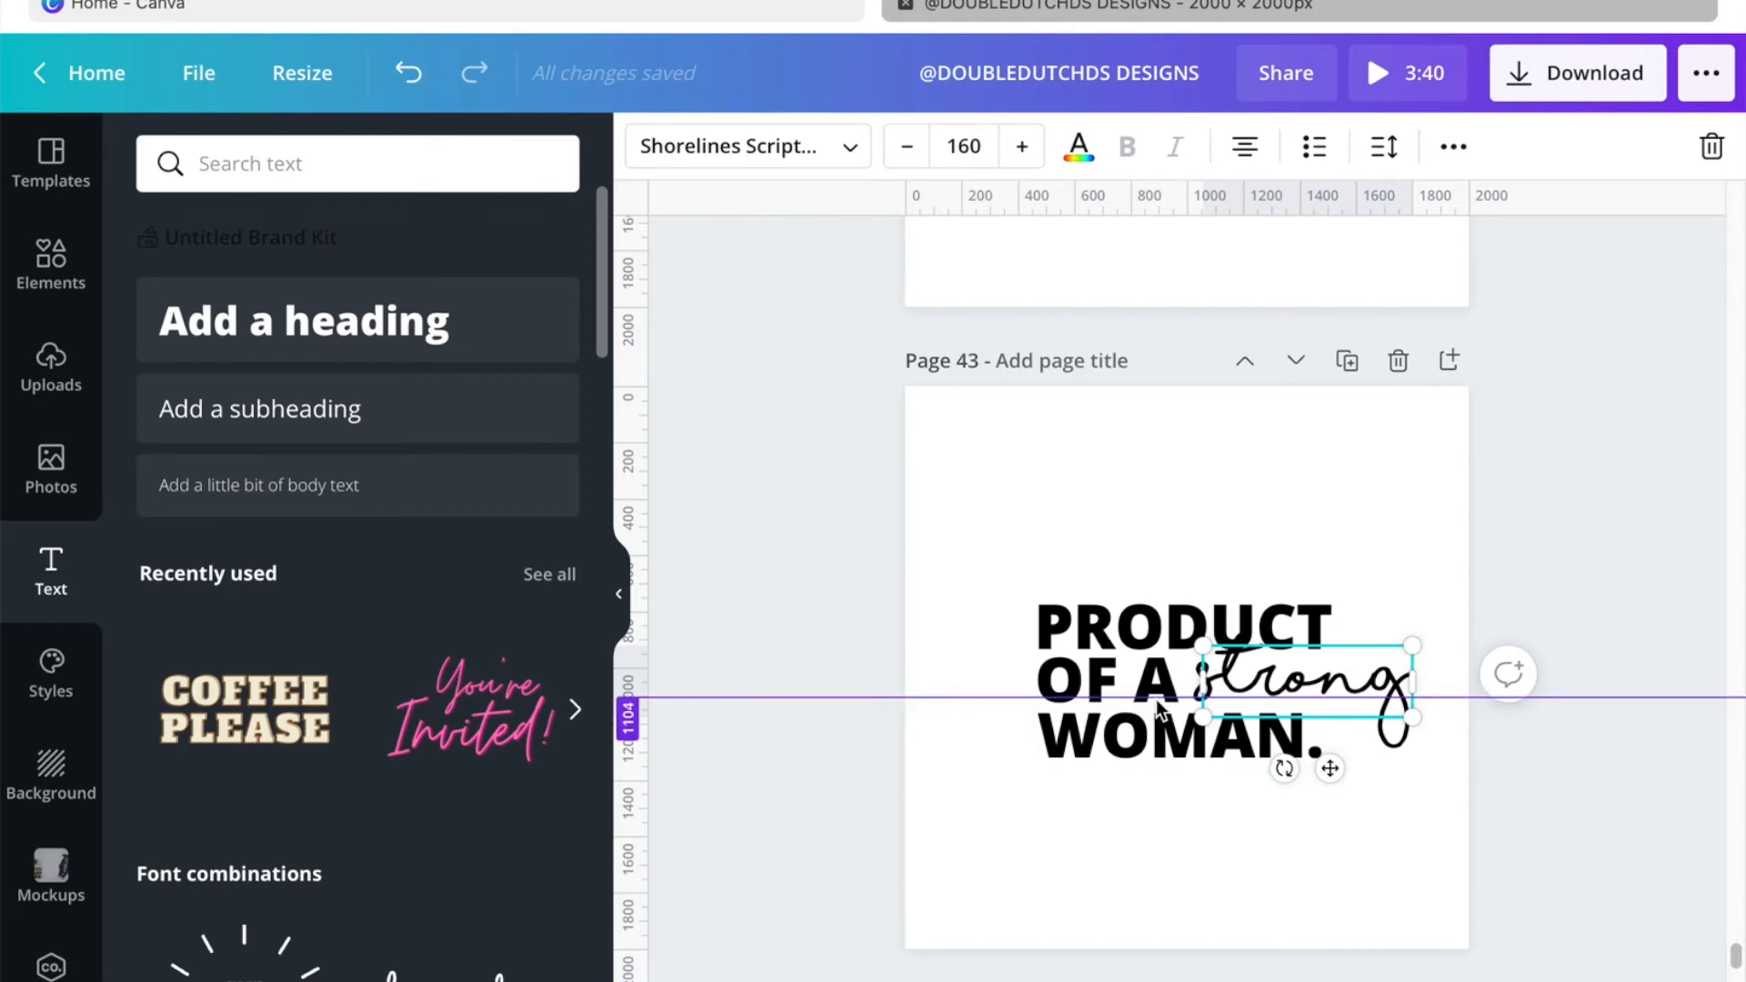
key(Down)
key(Down)
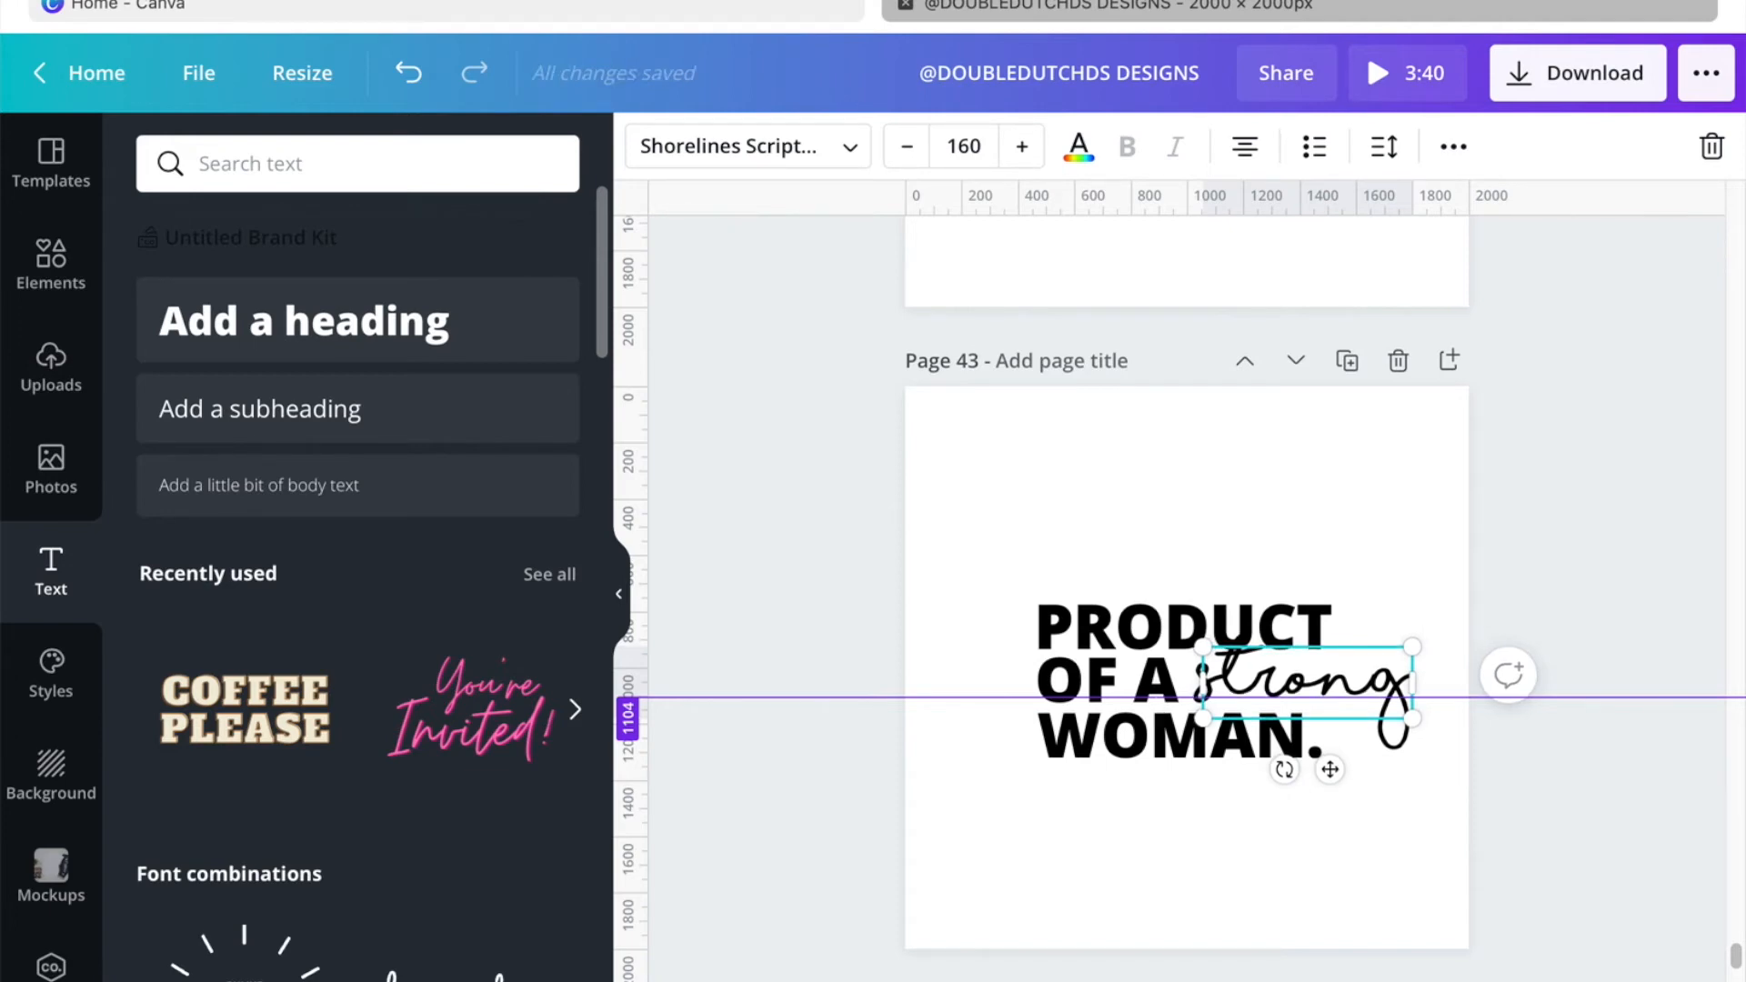
key(Down)
click(1459, 851)
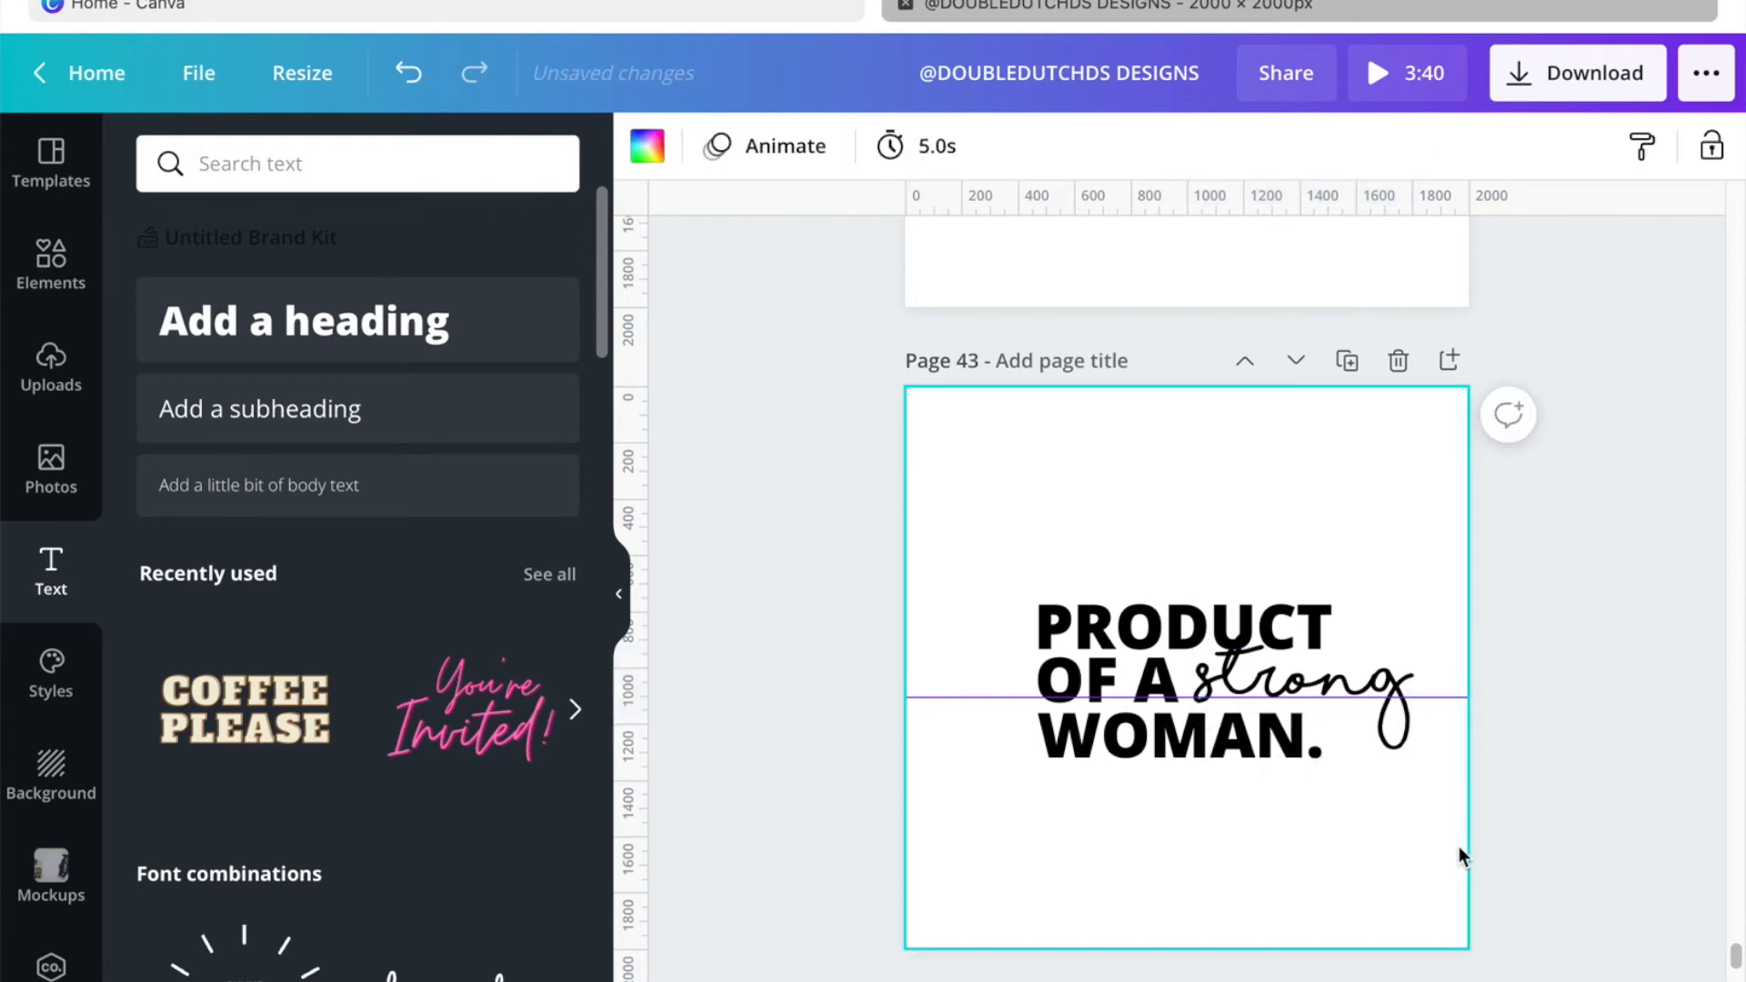
drag(1474, 697, 1488, 964)
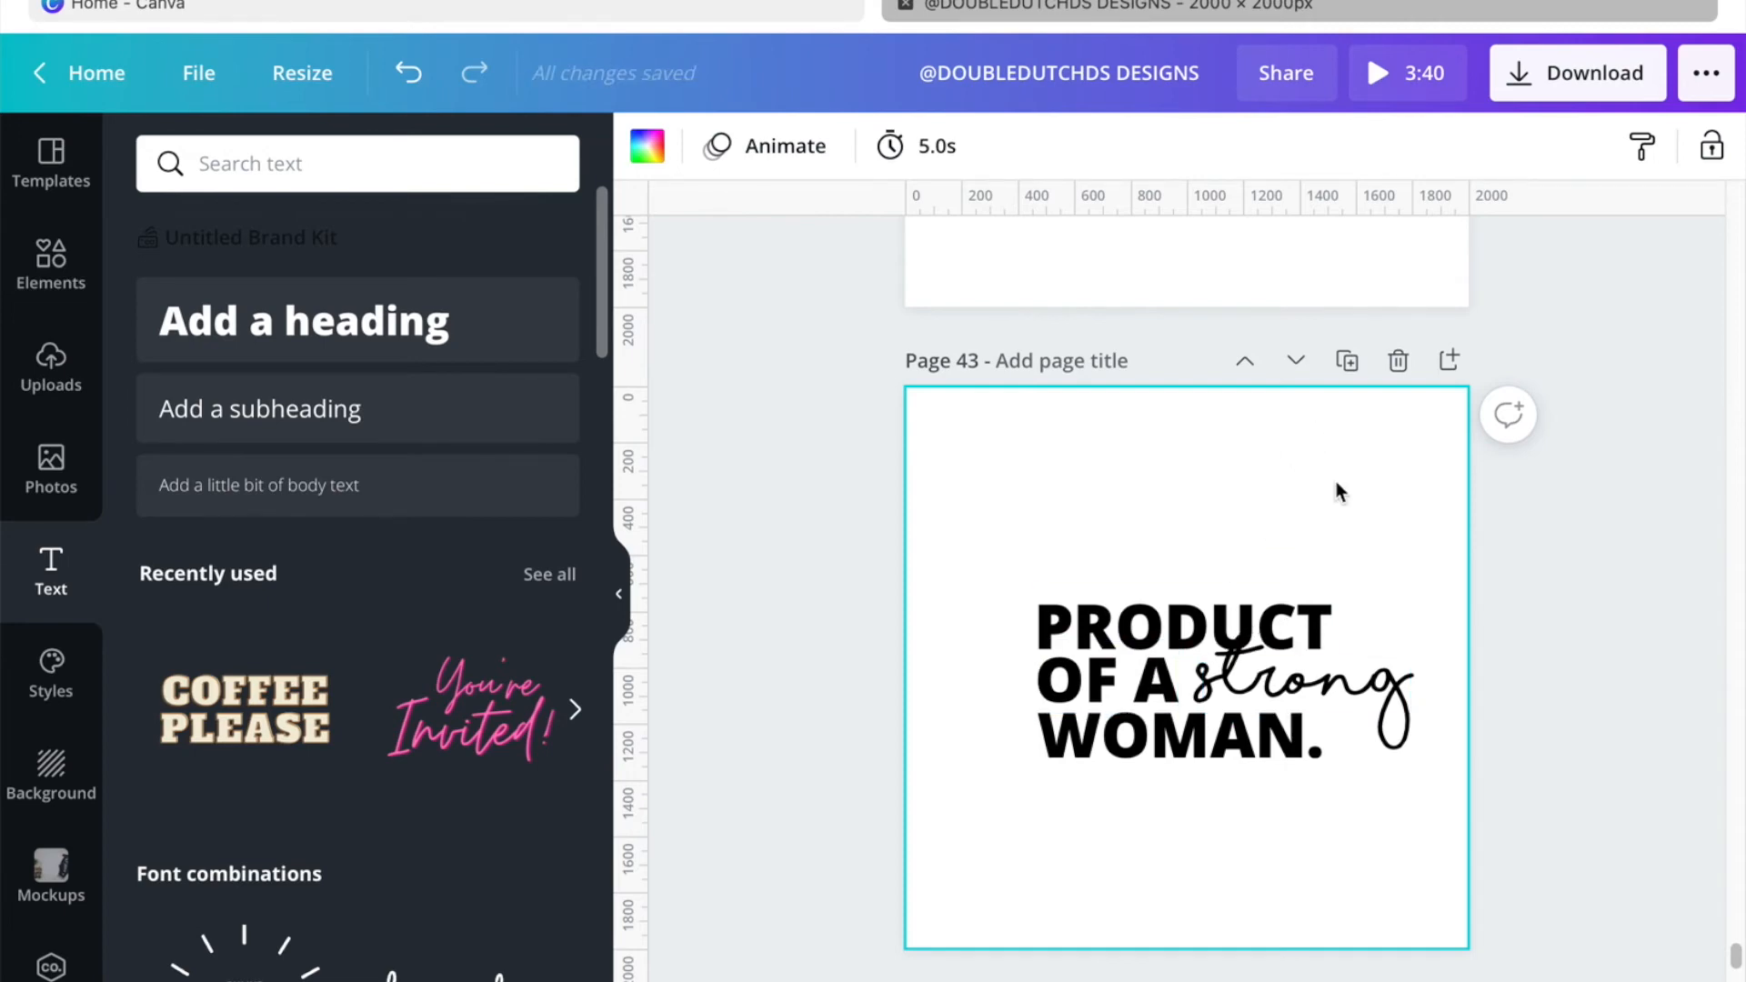
Step: Recolor the script word "strong" to white
click(1325, 691)
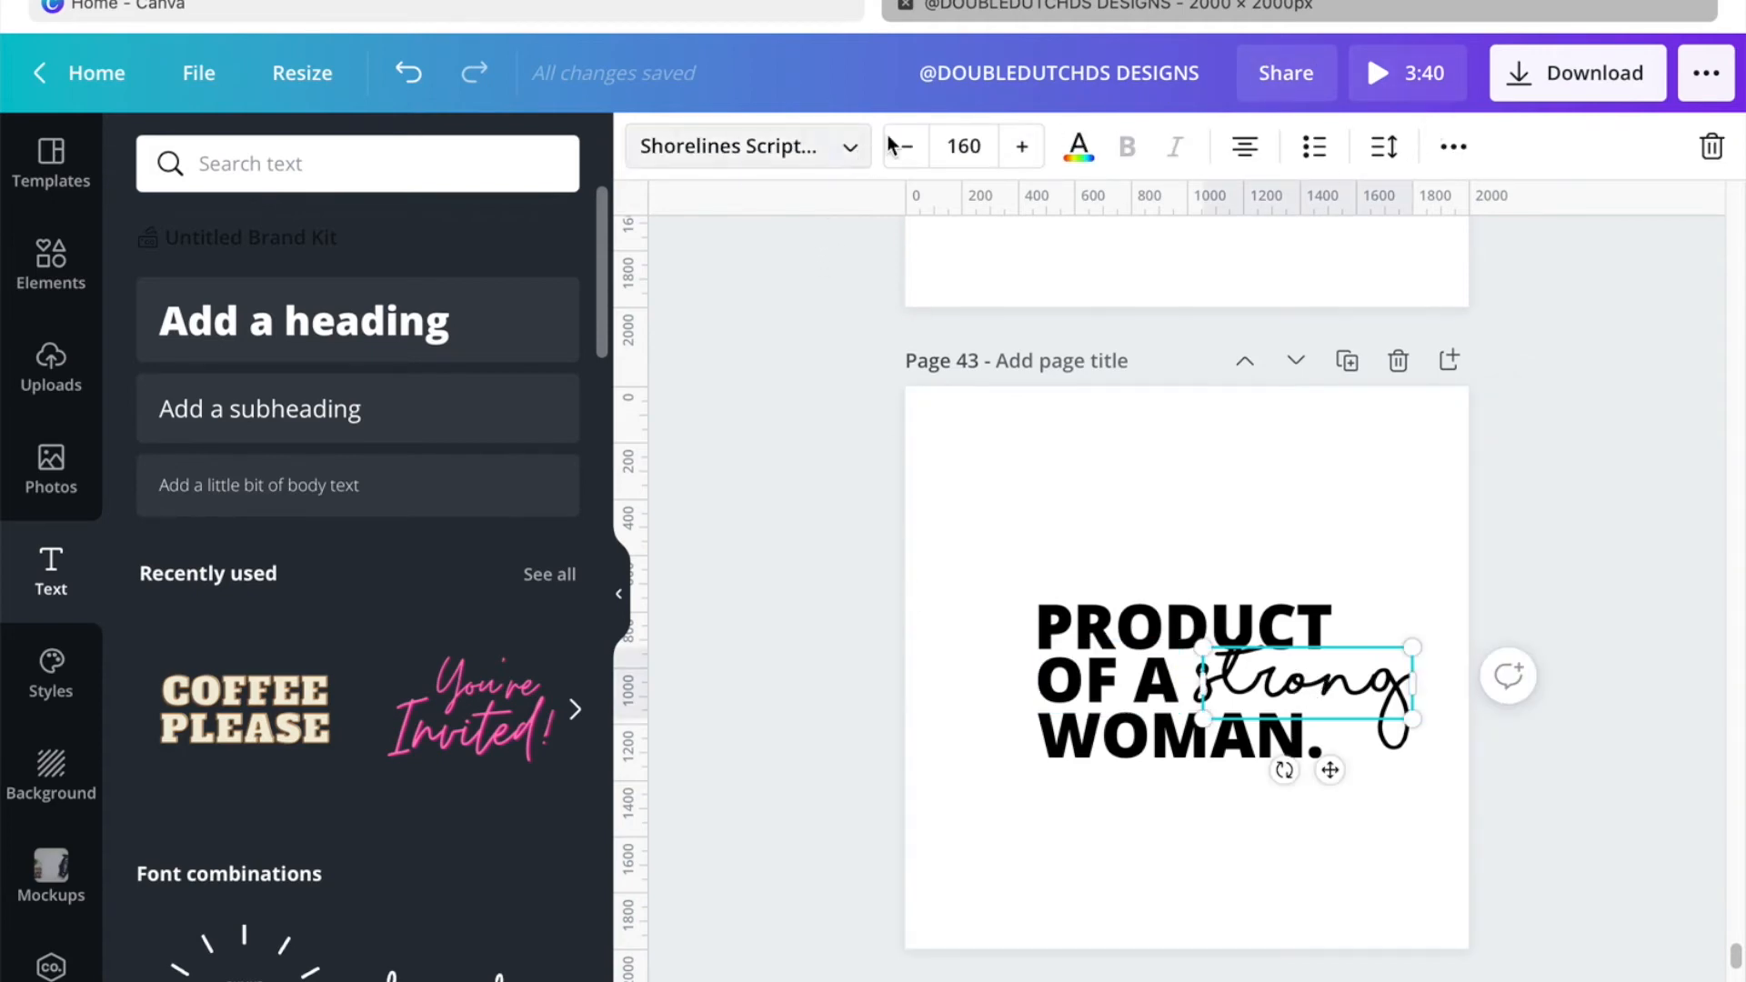
click(1074, 145)
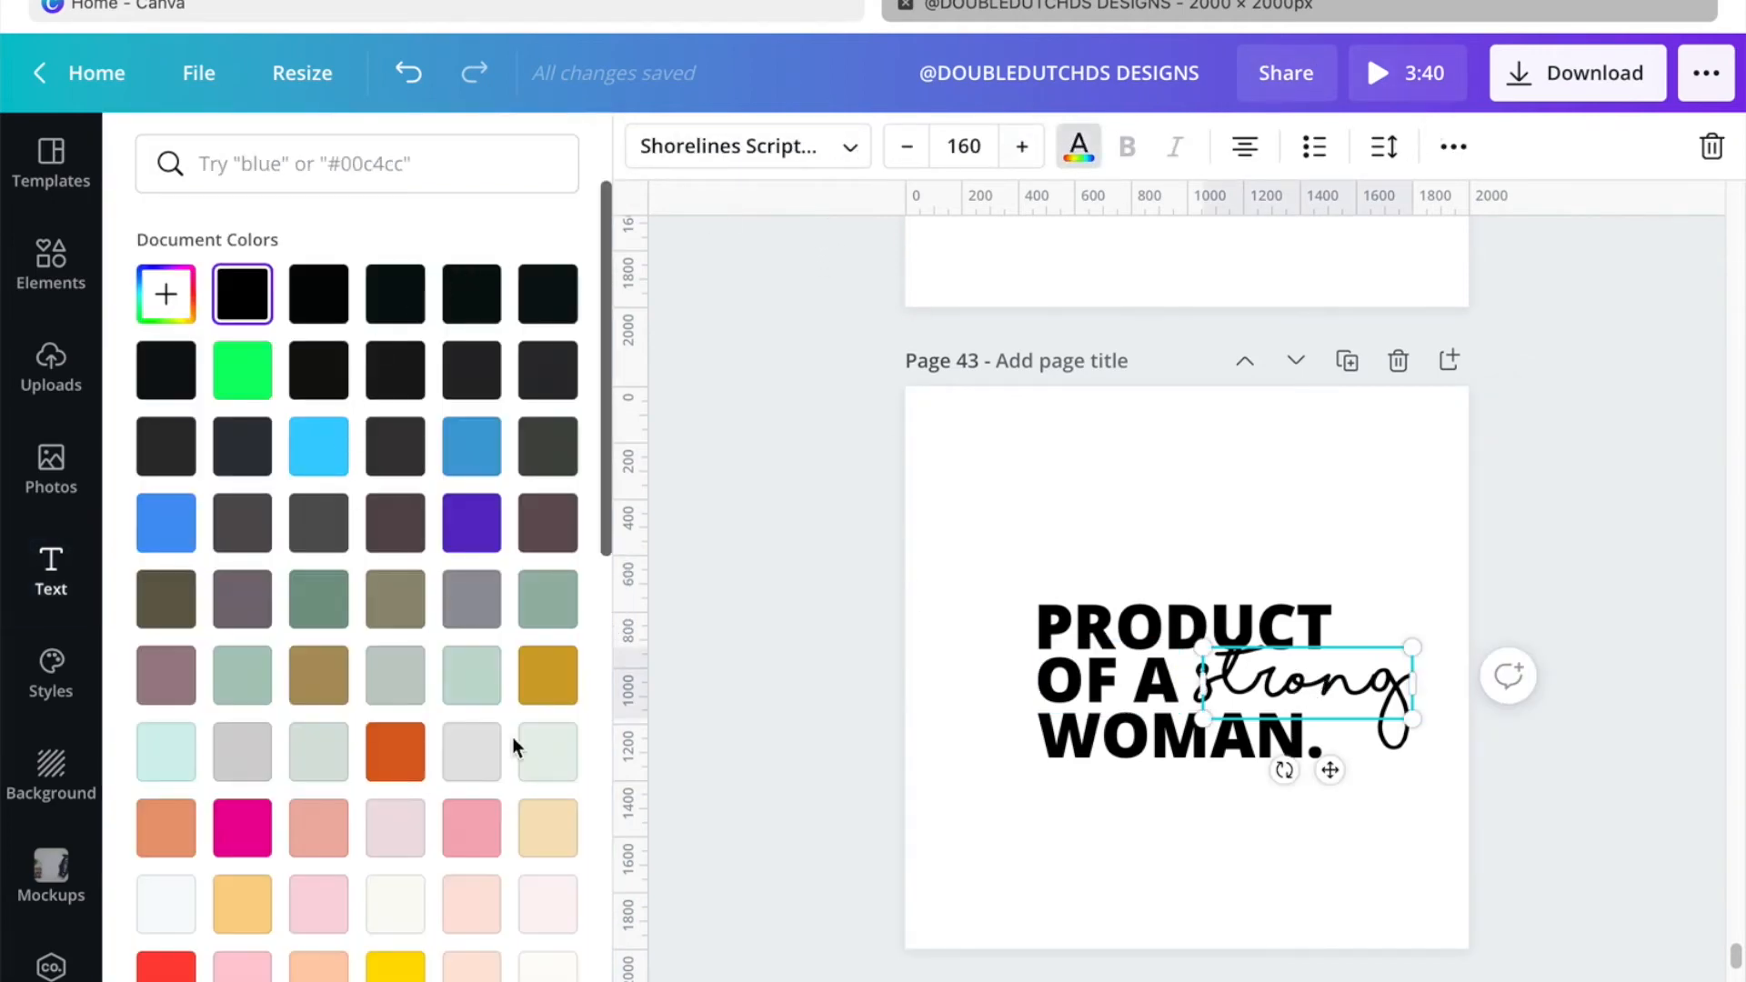
scroll(405, 827, down, 7)
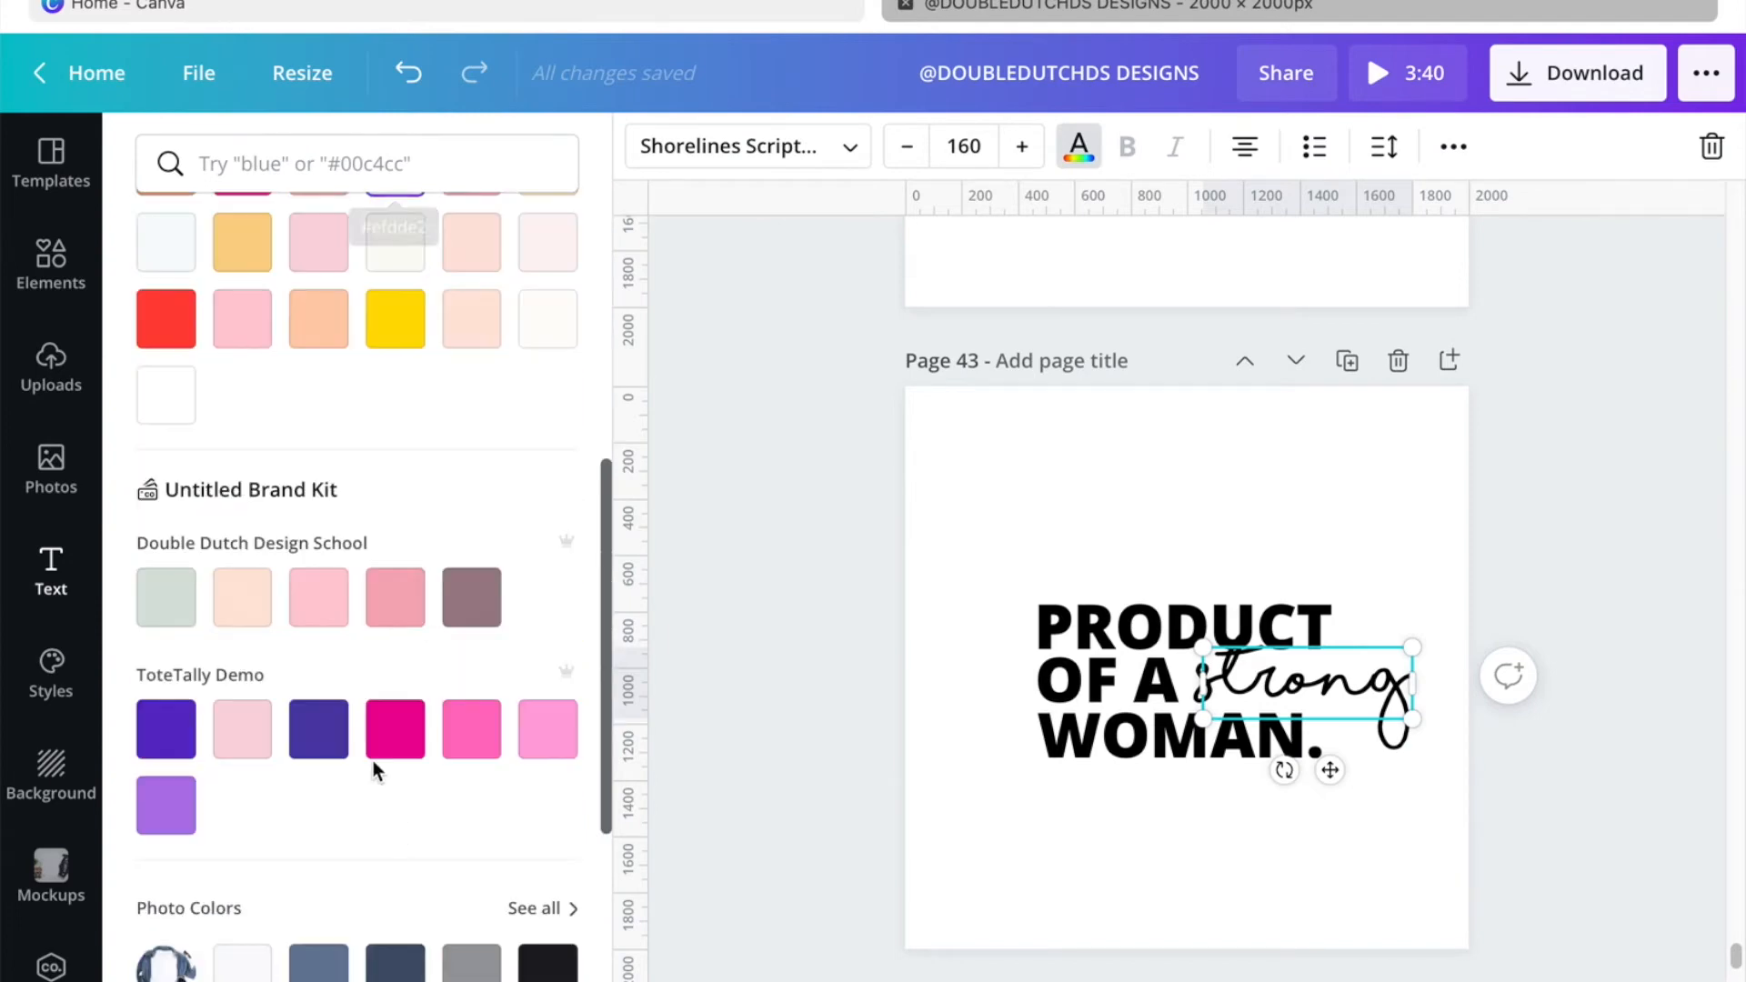
click(169, 398)
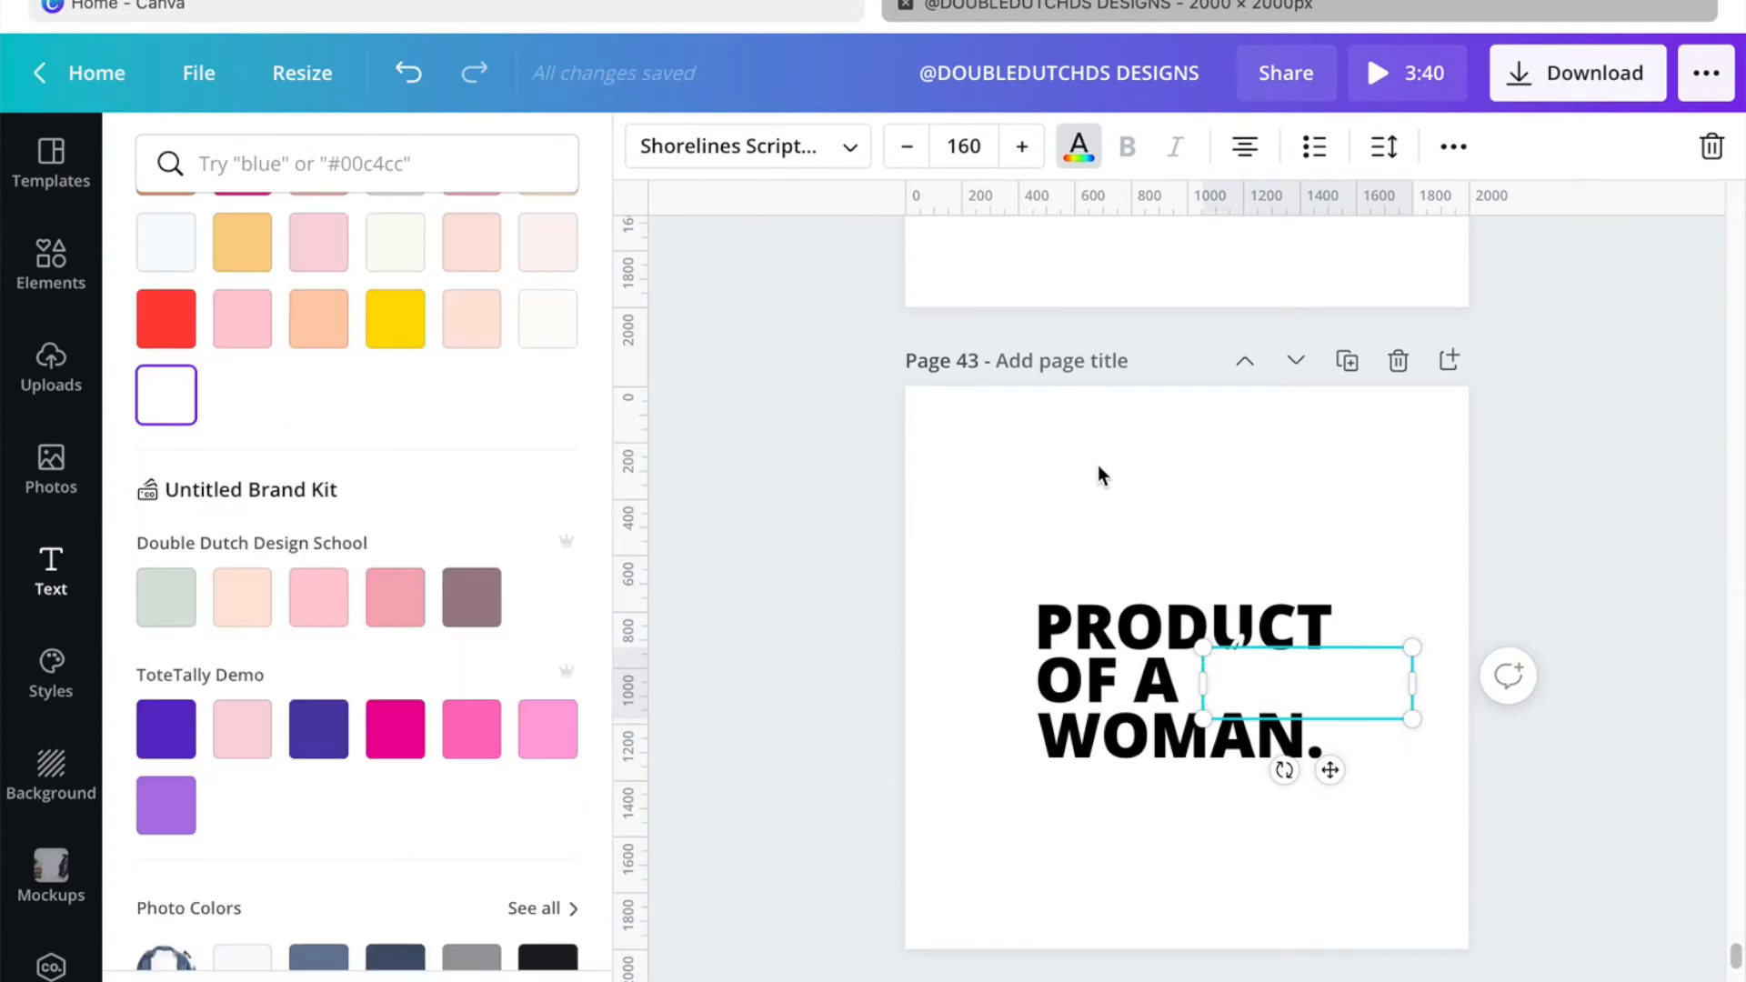
key(Escape)
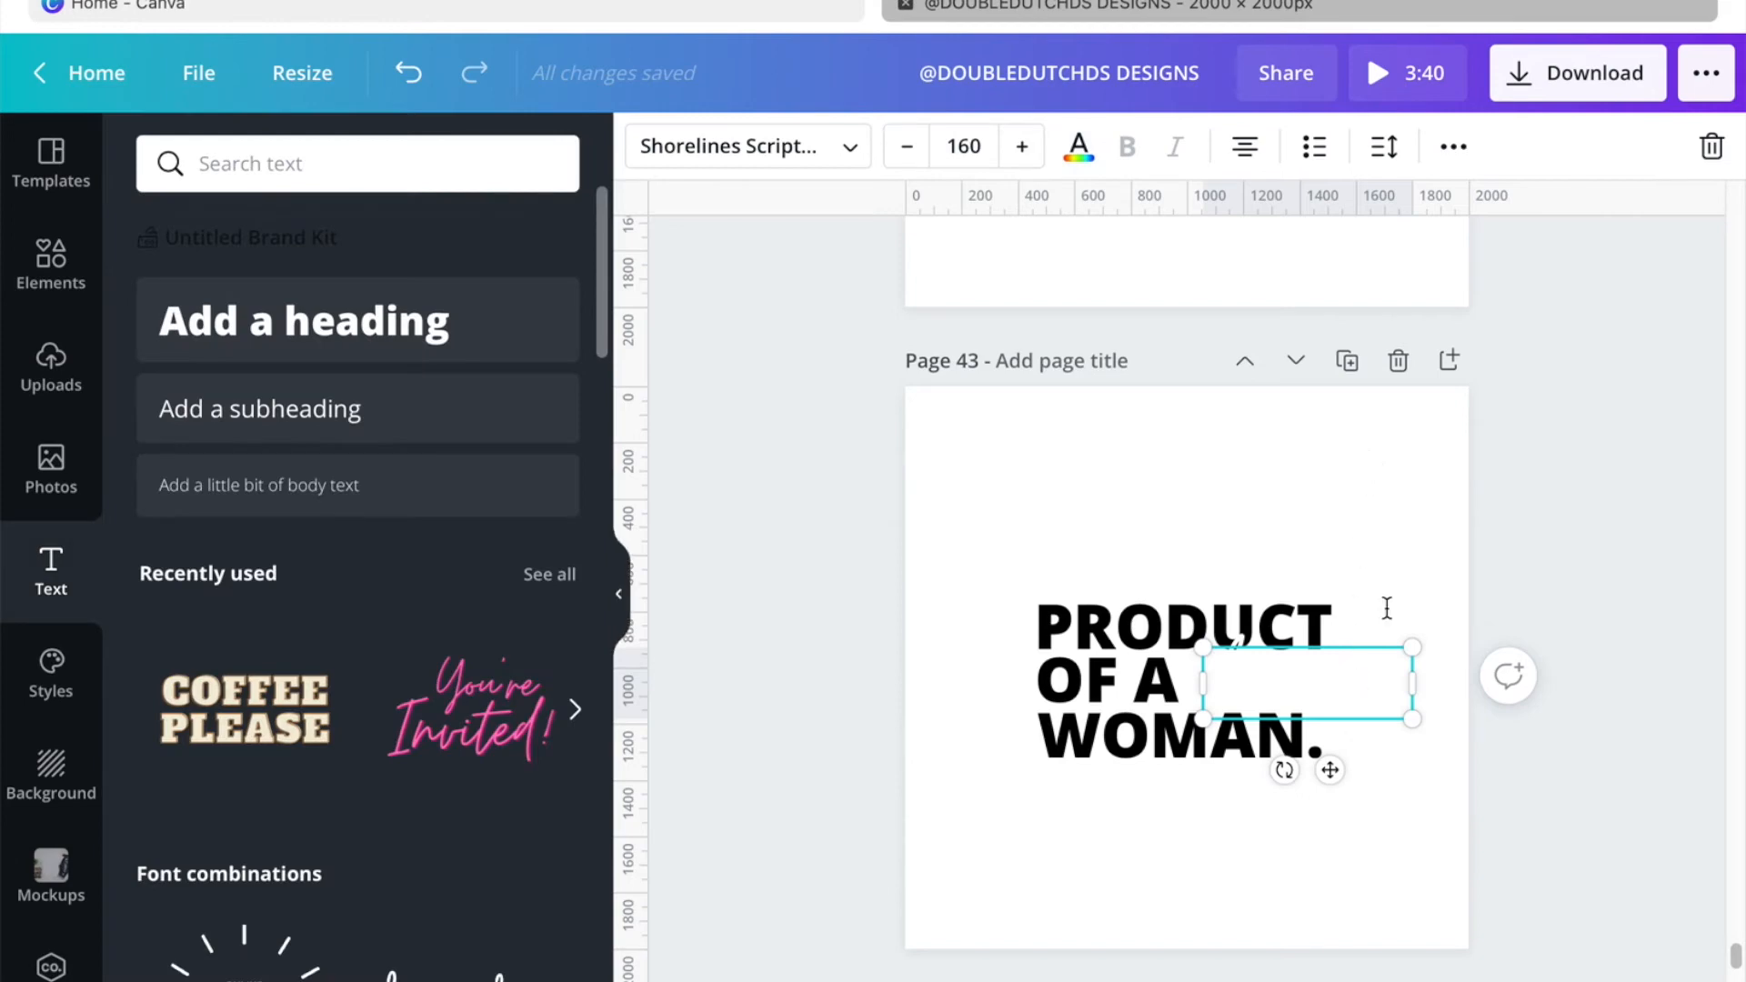
Step: Duplicate the white "strong" text and set the copy's color to black
click(1357, 645)
click(1327, 688)
key(super+d)
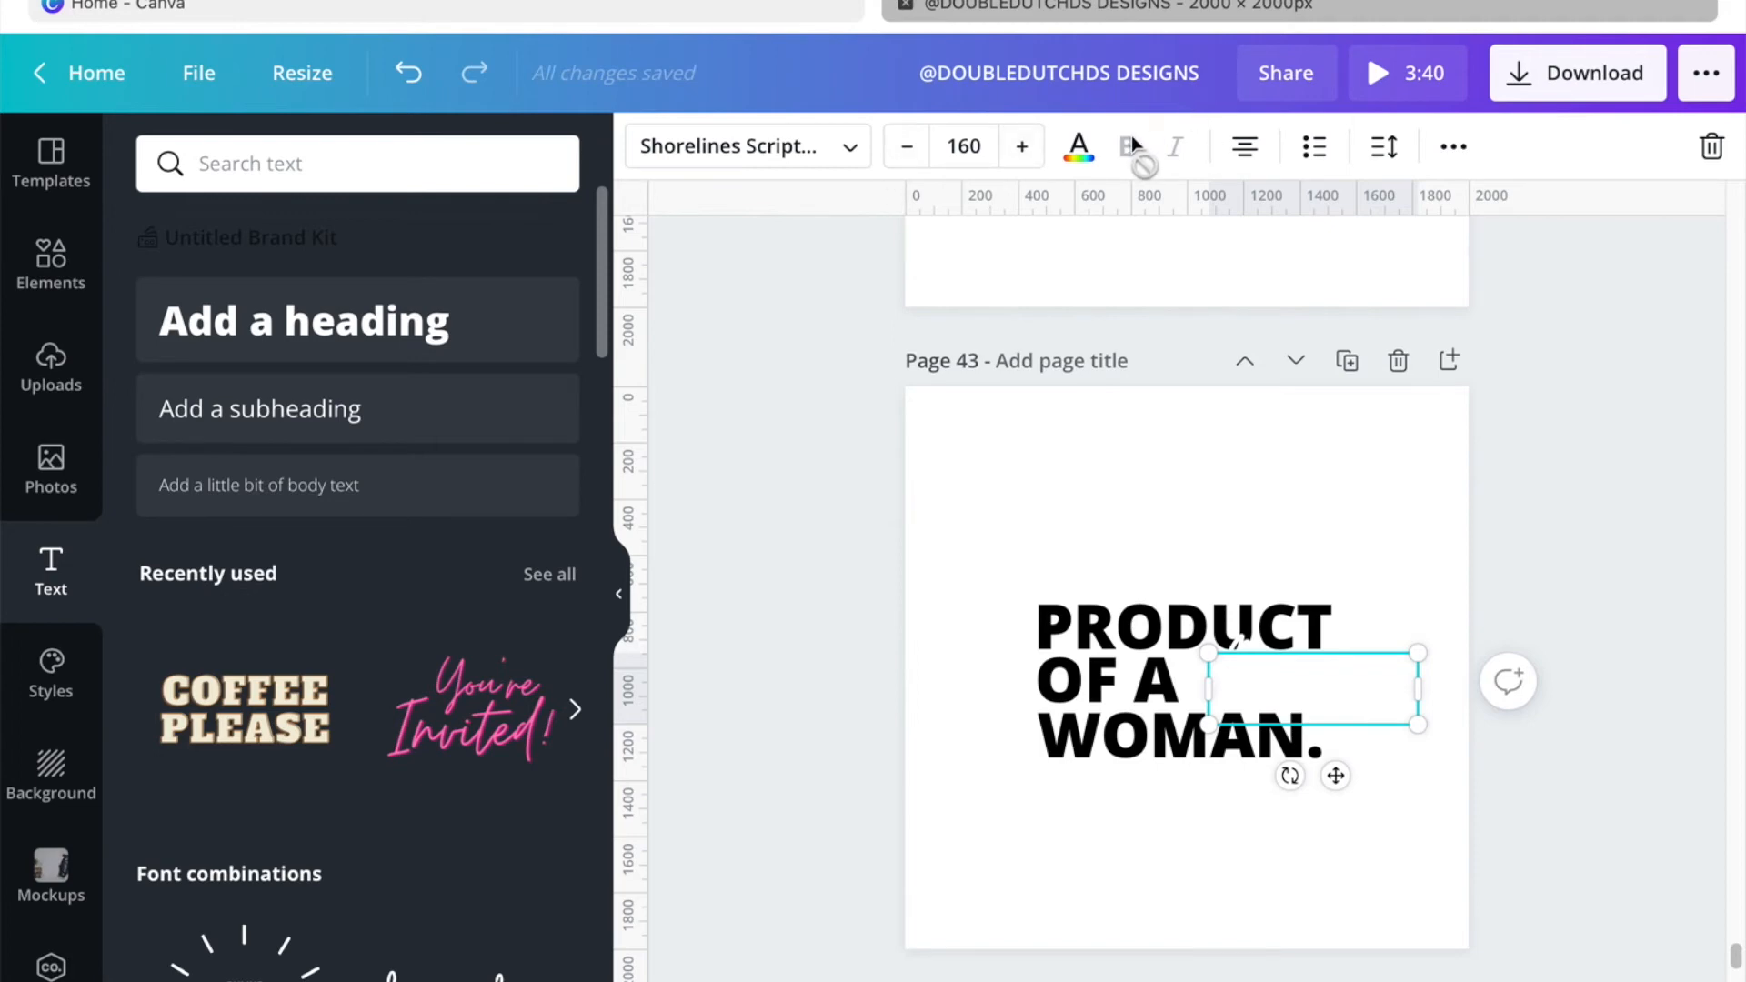
click(1079, 145)
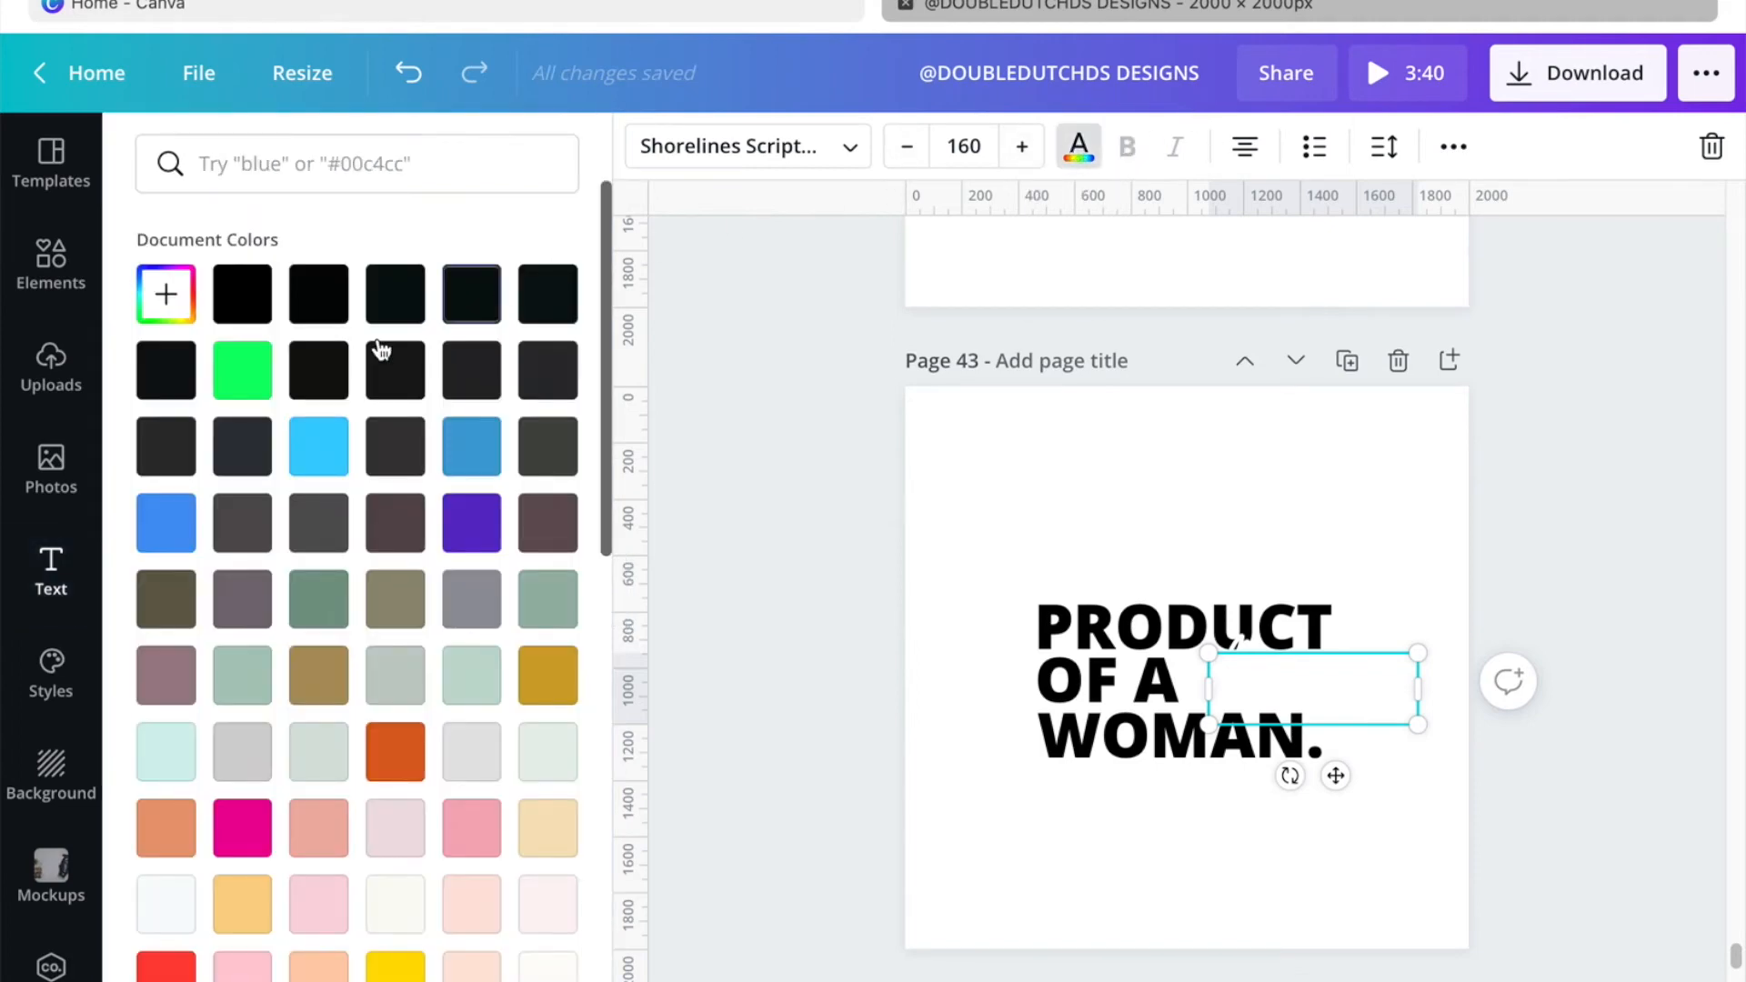
click(233, 297)
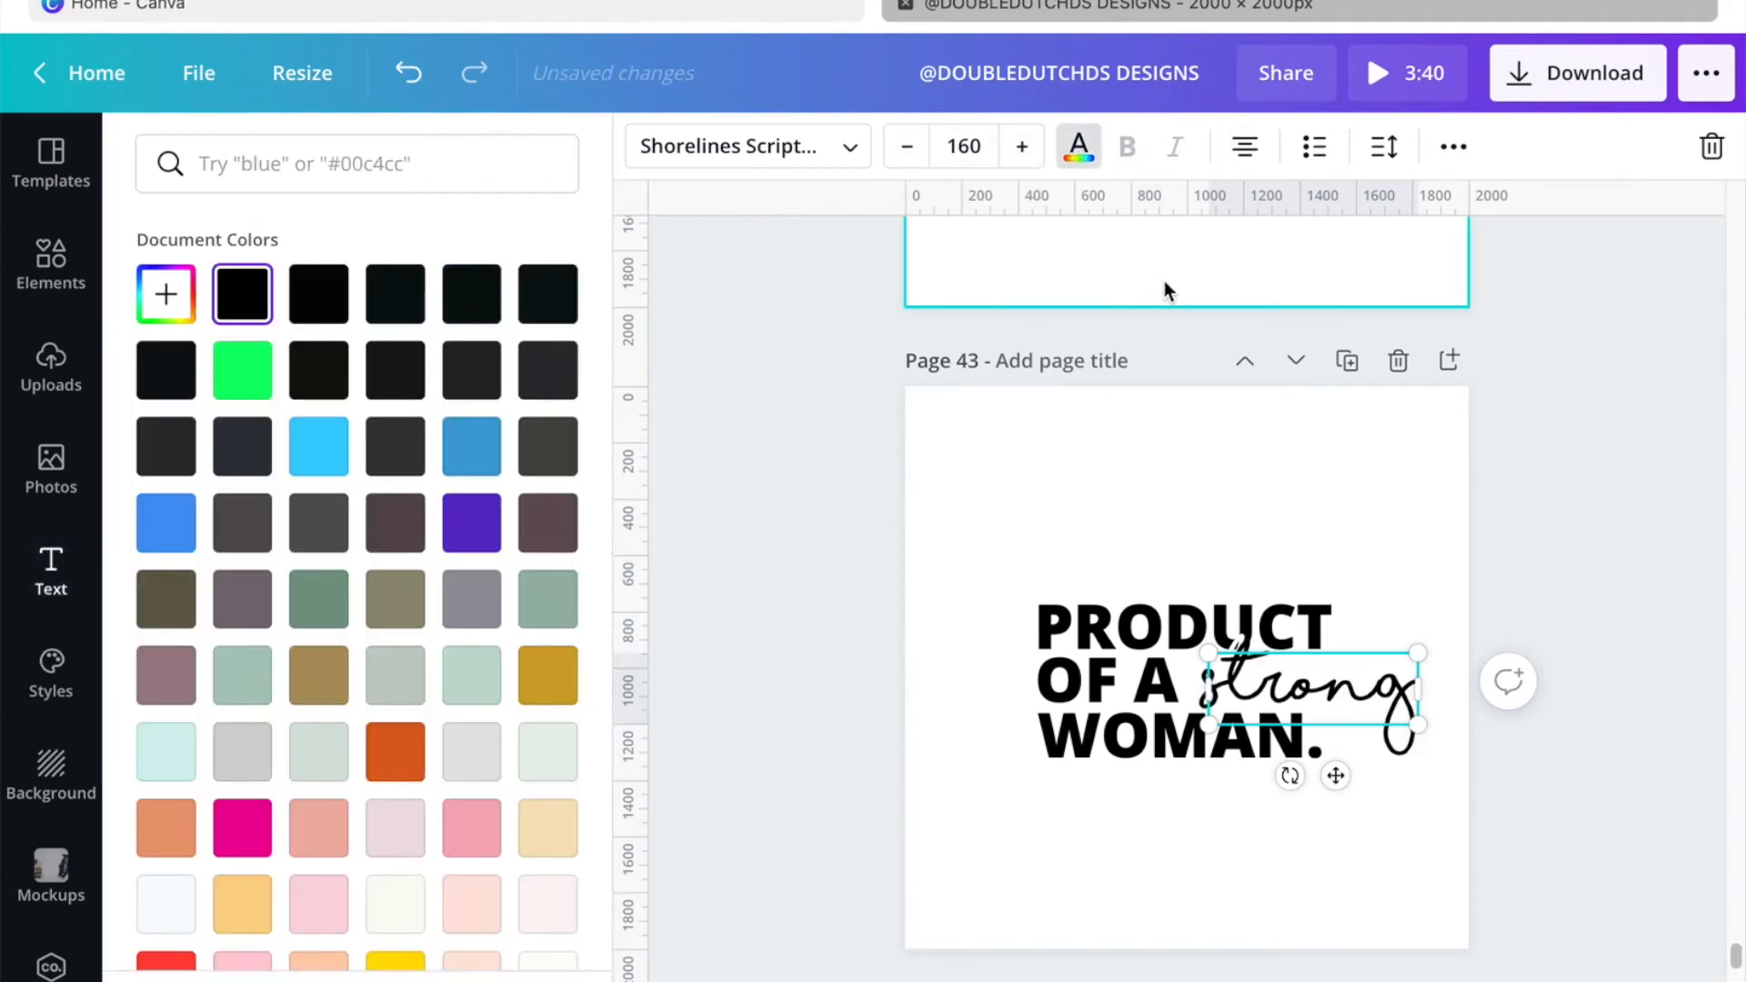
click(1401, 420)
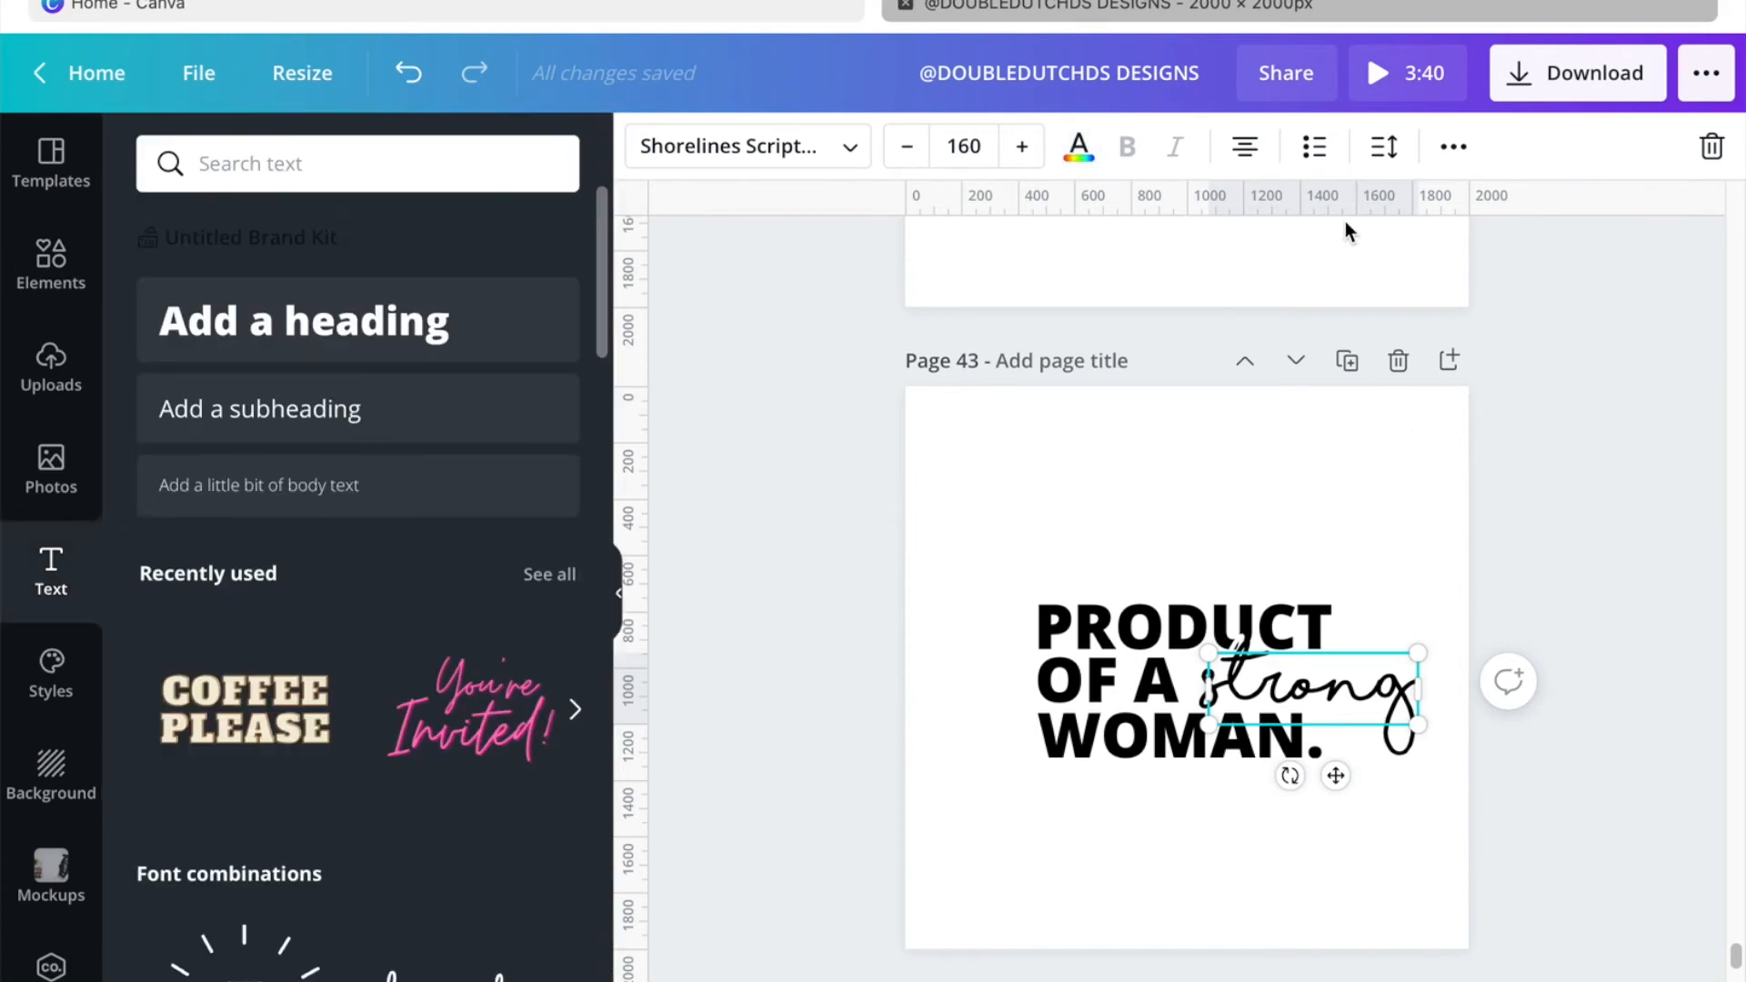
Step: Apply the Shadow effect to the black "strong" copy with transparency 100 and the shadow color white
click(1455, 150)
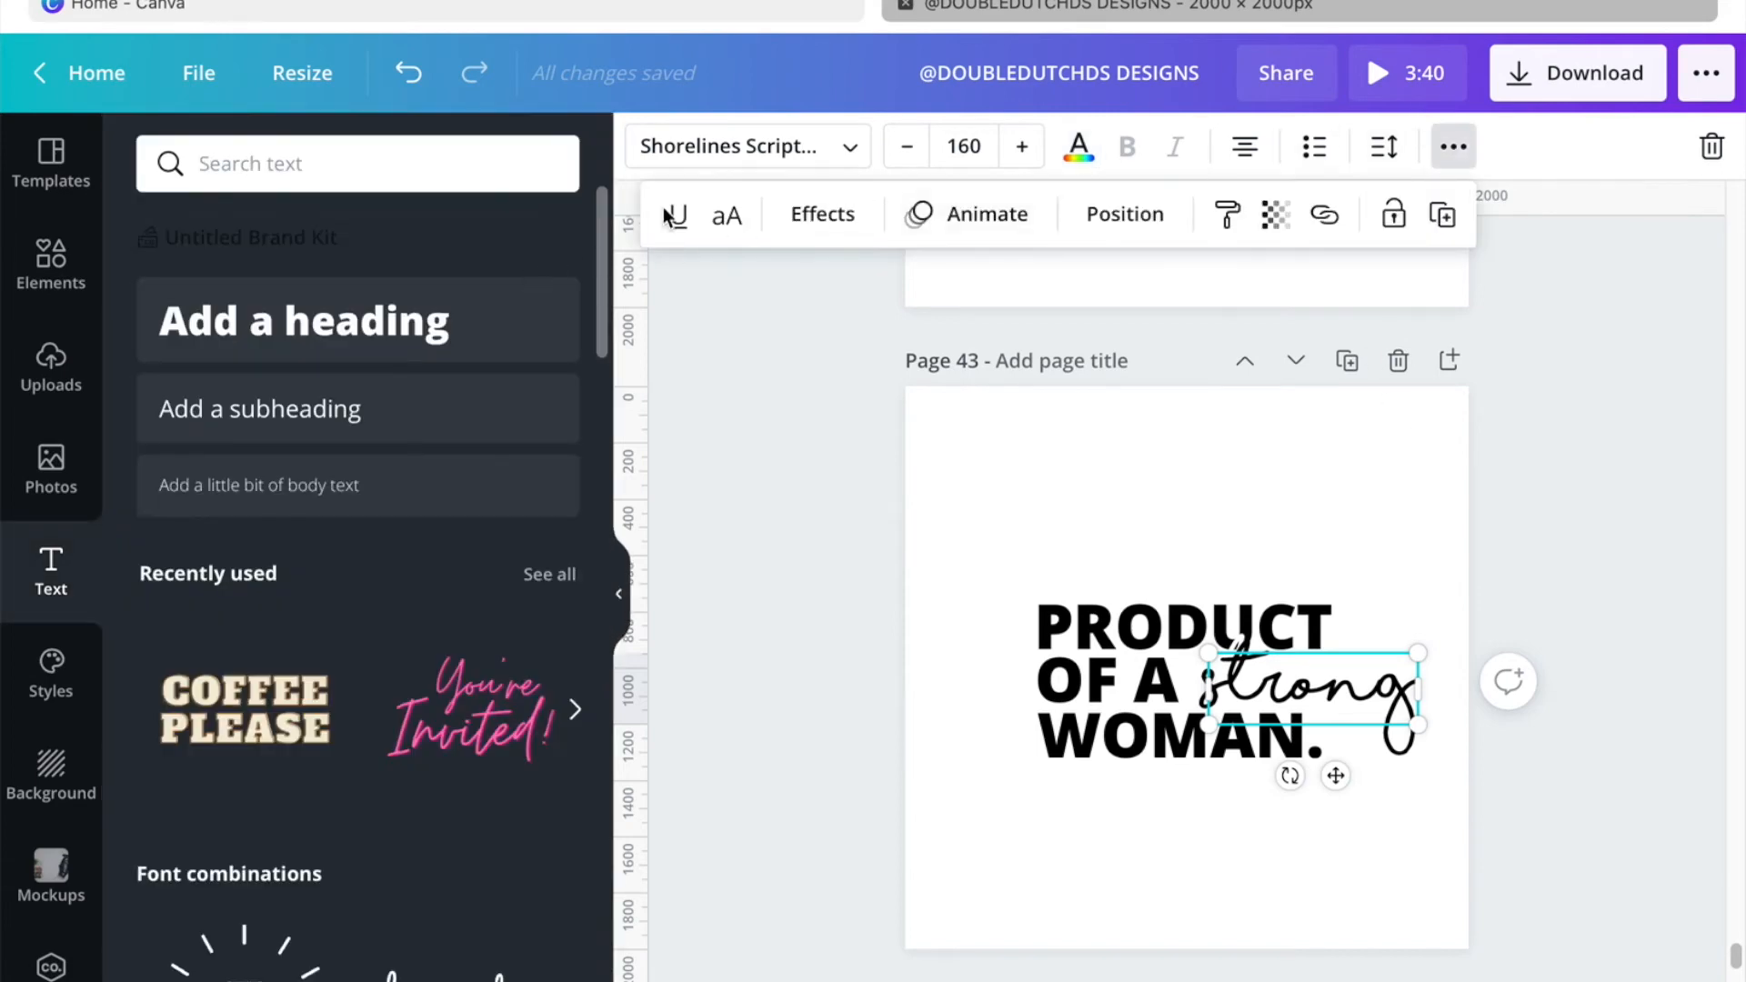
click(809, 214)
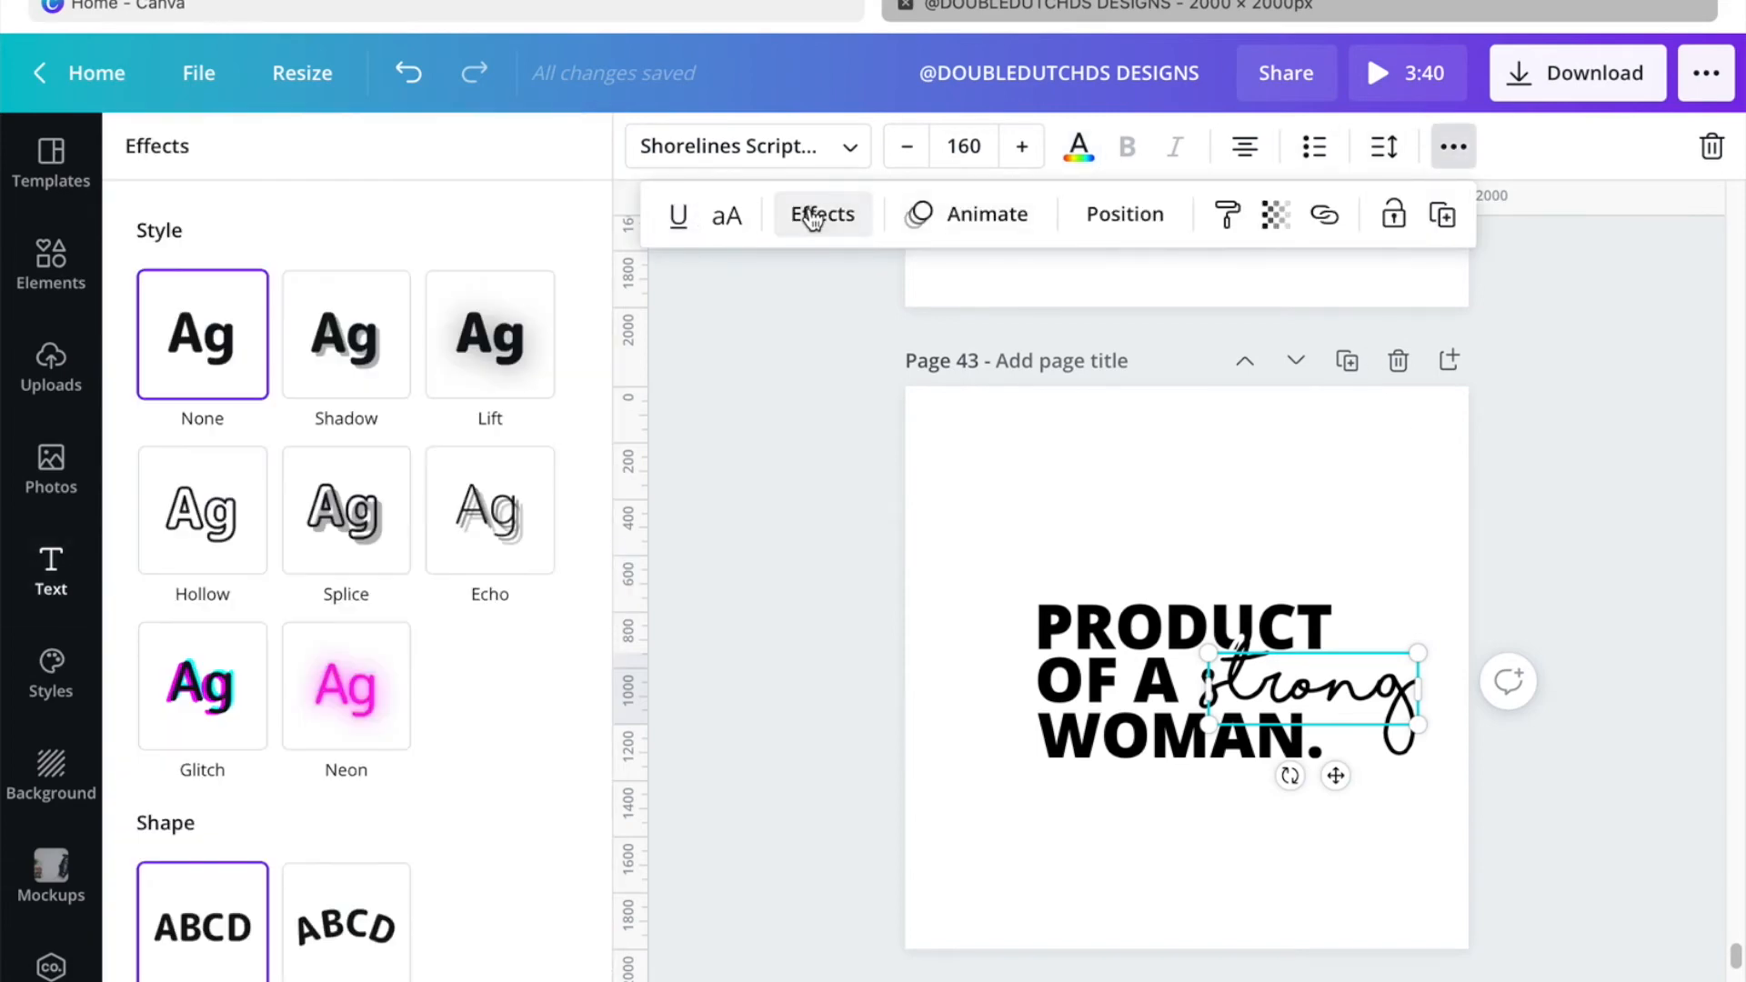
click(344, 378)
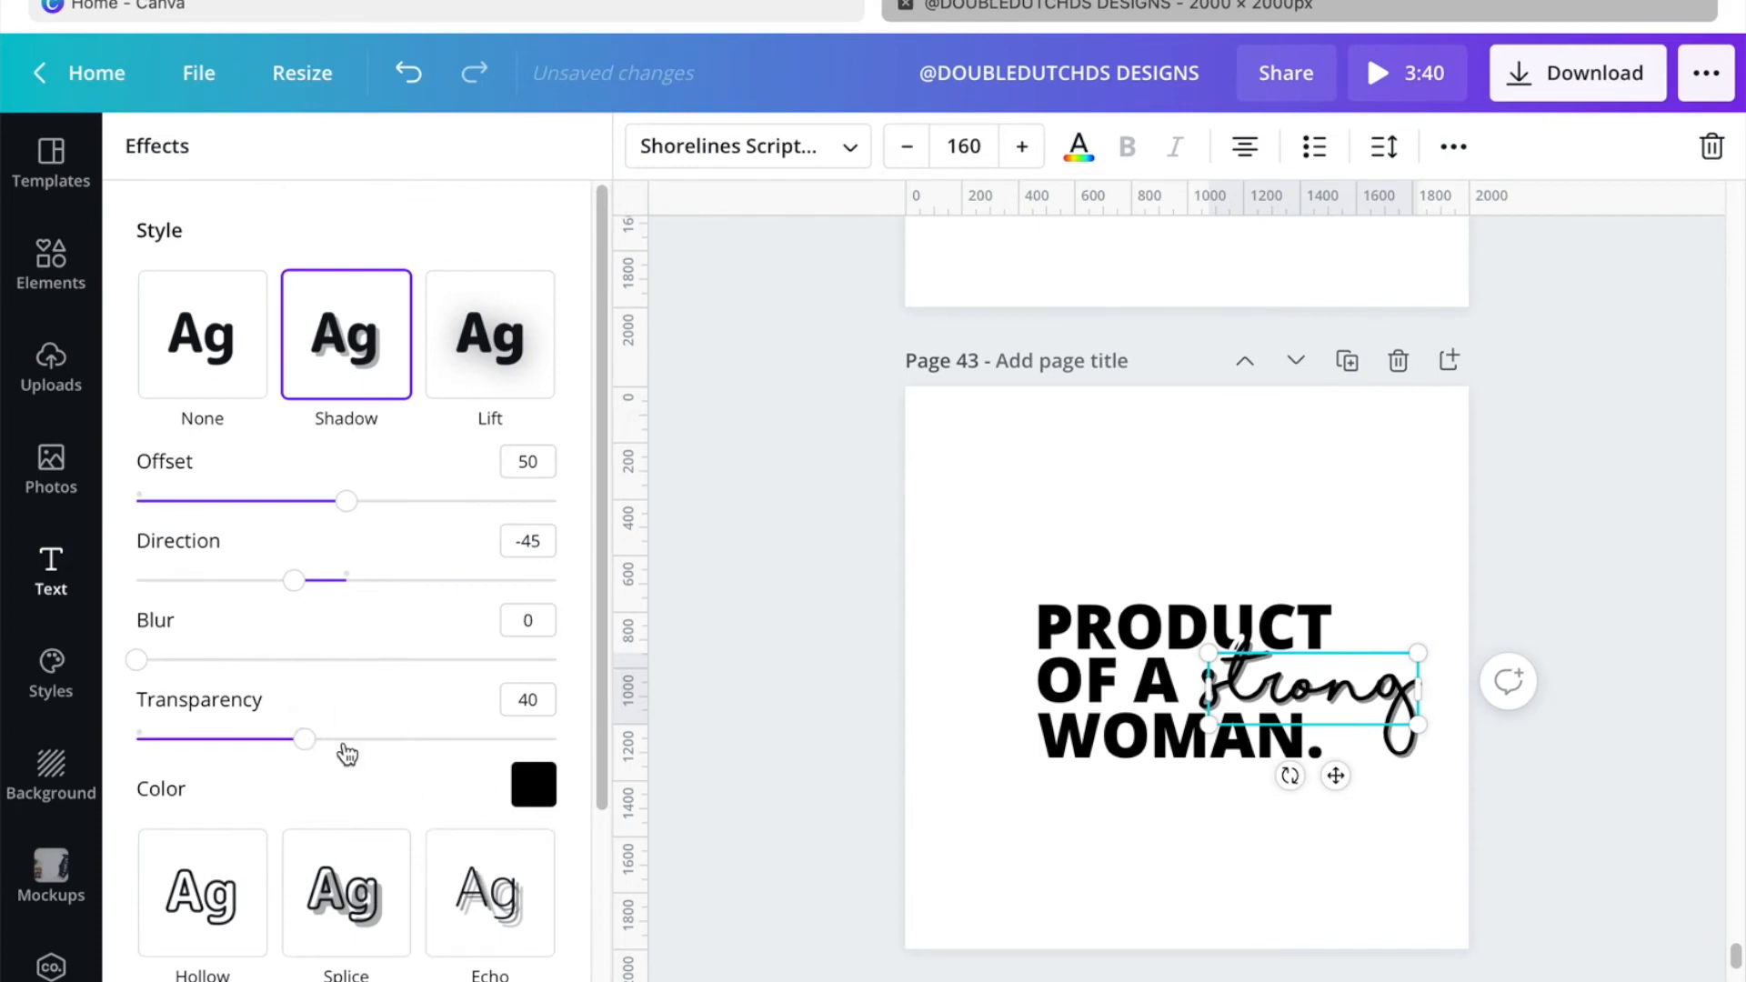
drag(302, 738, 600, 750)
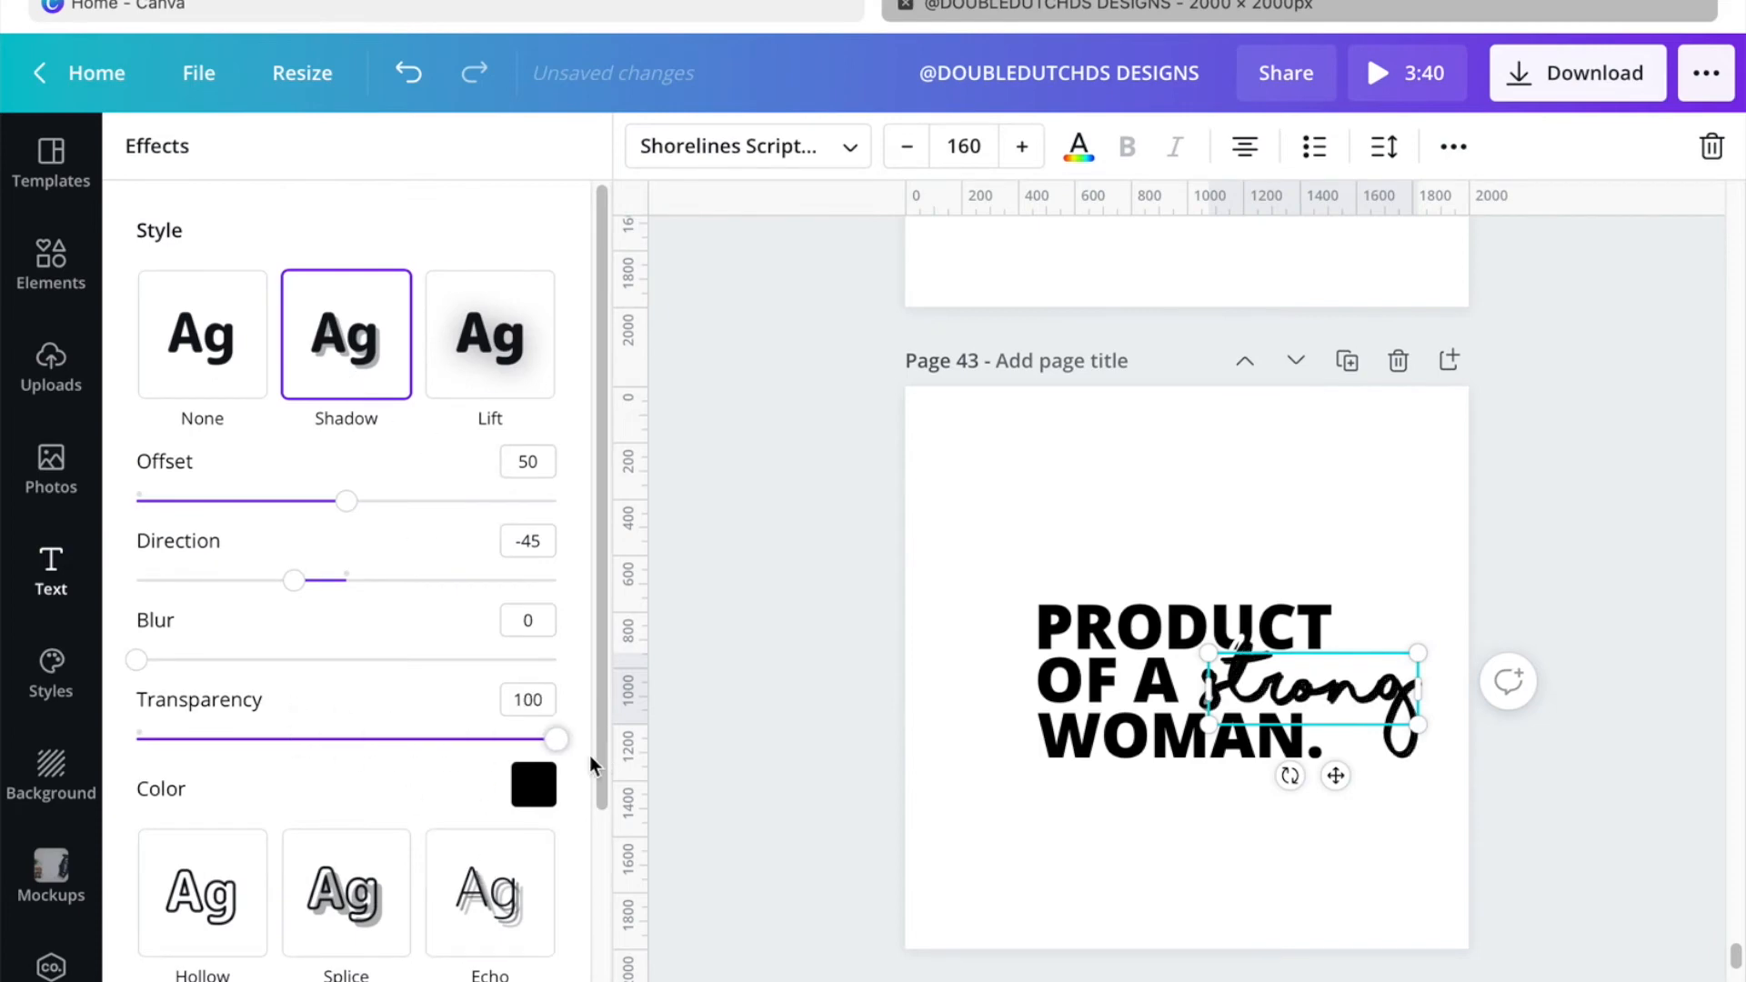
click(544, 795)
scroll(454, 691, down, 5)
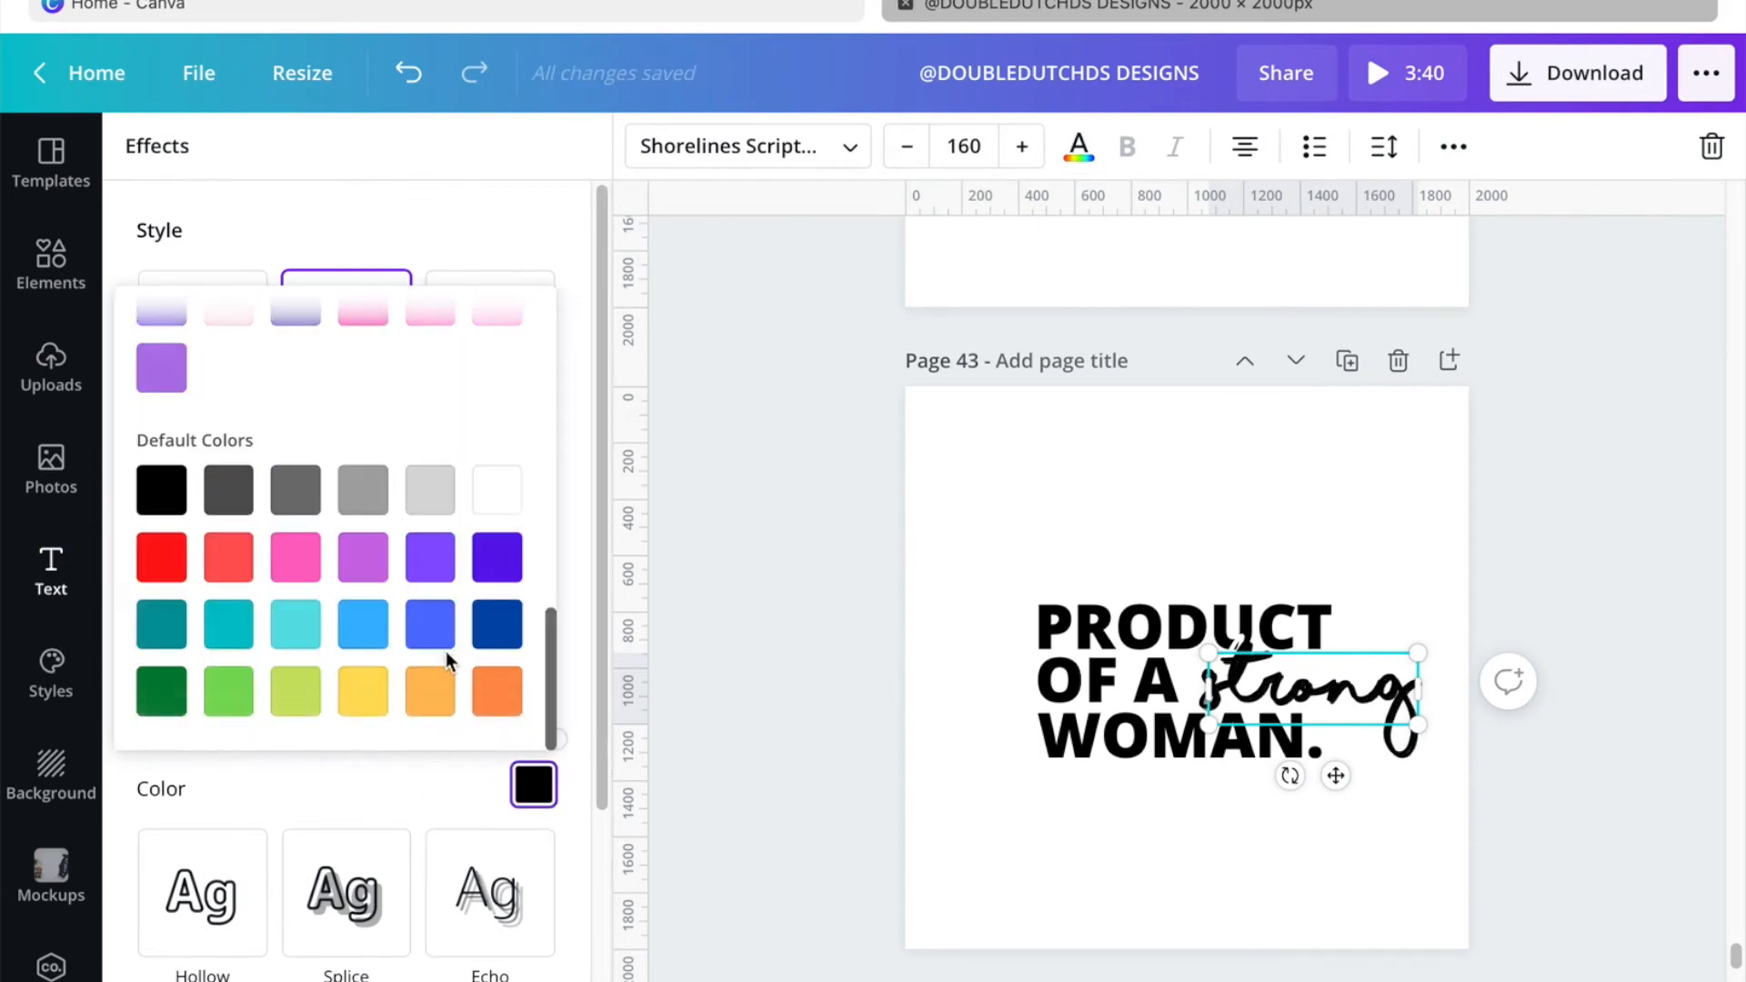
click(496, 496)
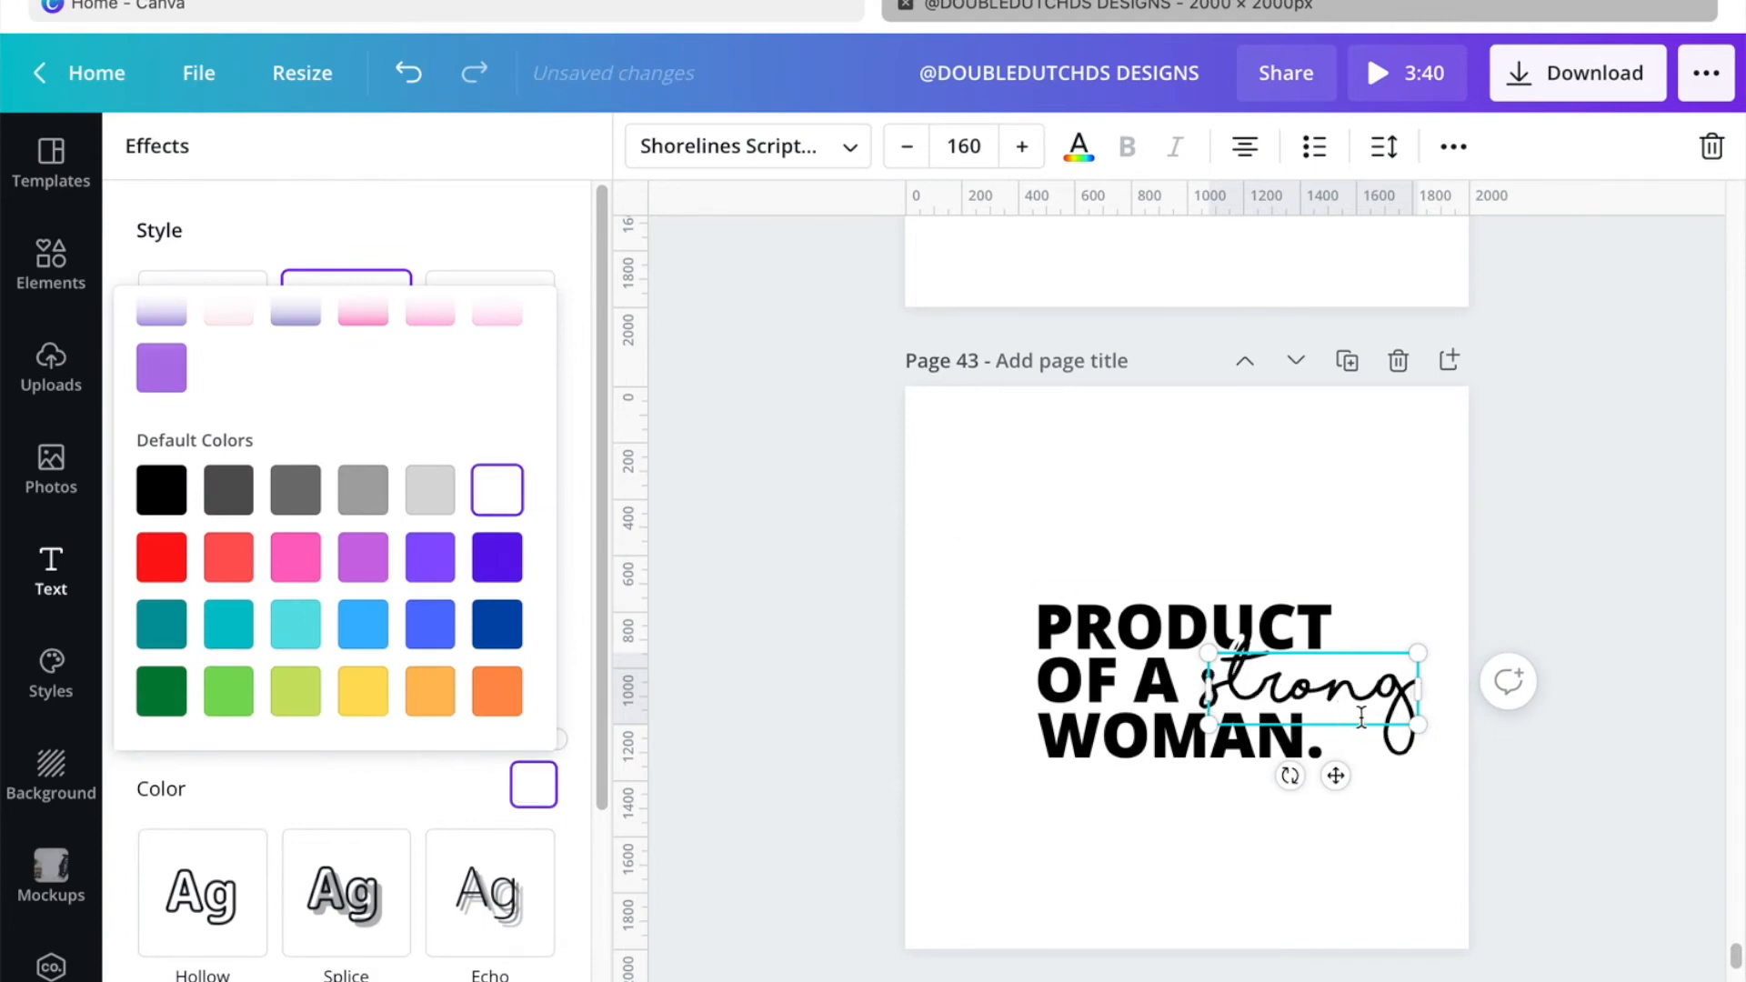
click(1395, 525)
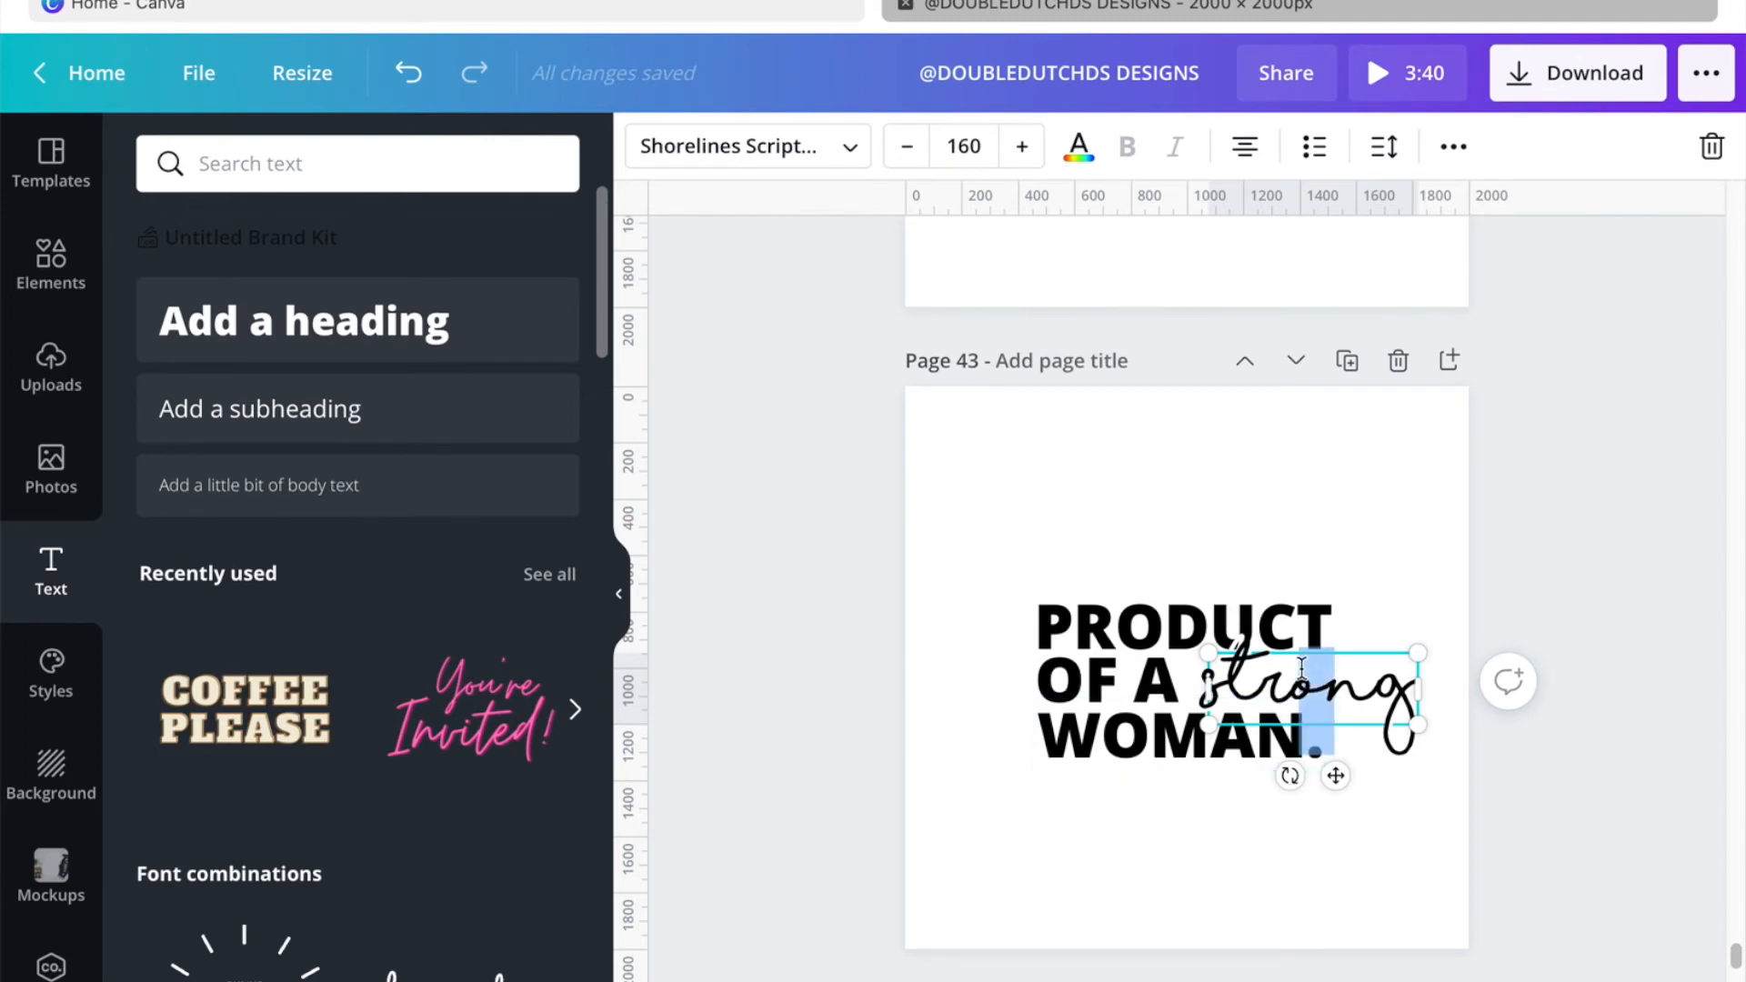
Step: Shift the black "strong" slightly up and to the left of the white copy, fine-tuning its horizontal position
click(1362, 626)
drag(1294, 687, 1282, 682)
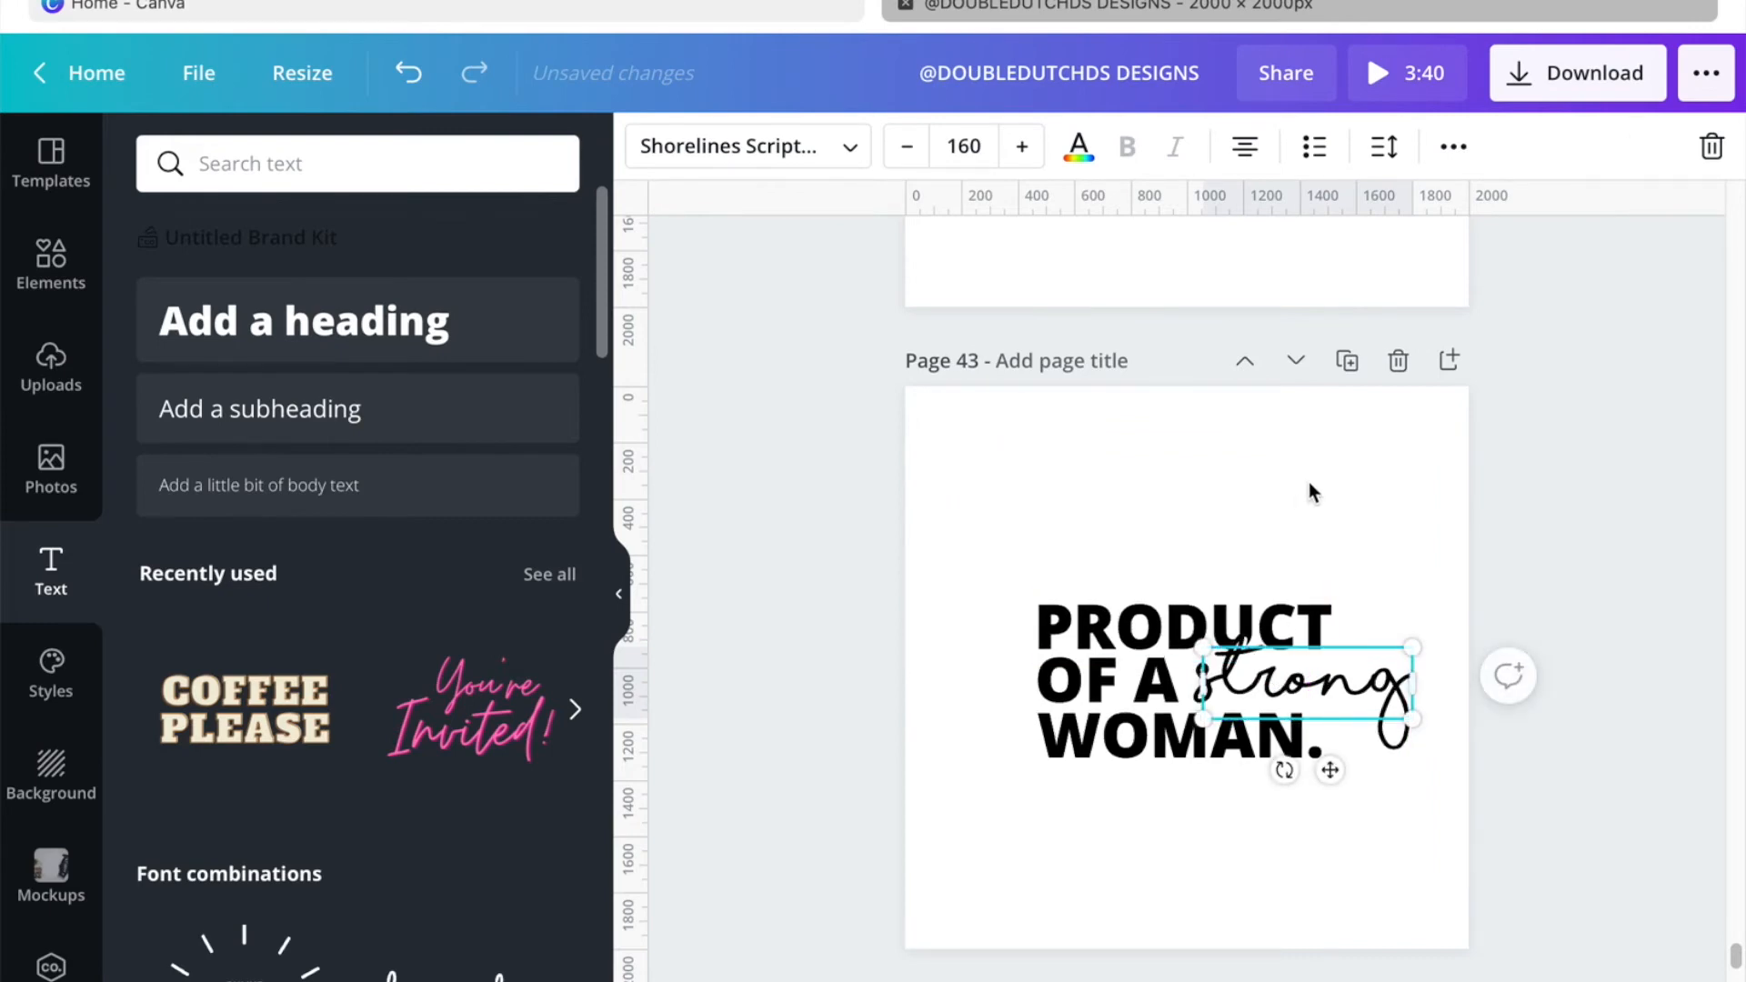
drag(1236, 693, 1244, 692)
click(1372, 558)
click(1379, 691)
key(Right)
key(Right)
key(Right)
key(Right)
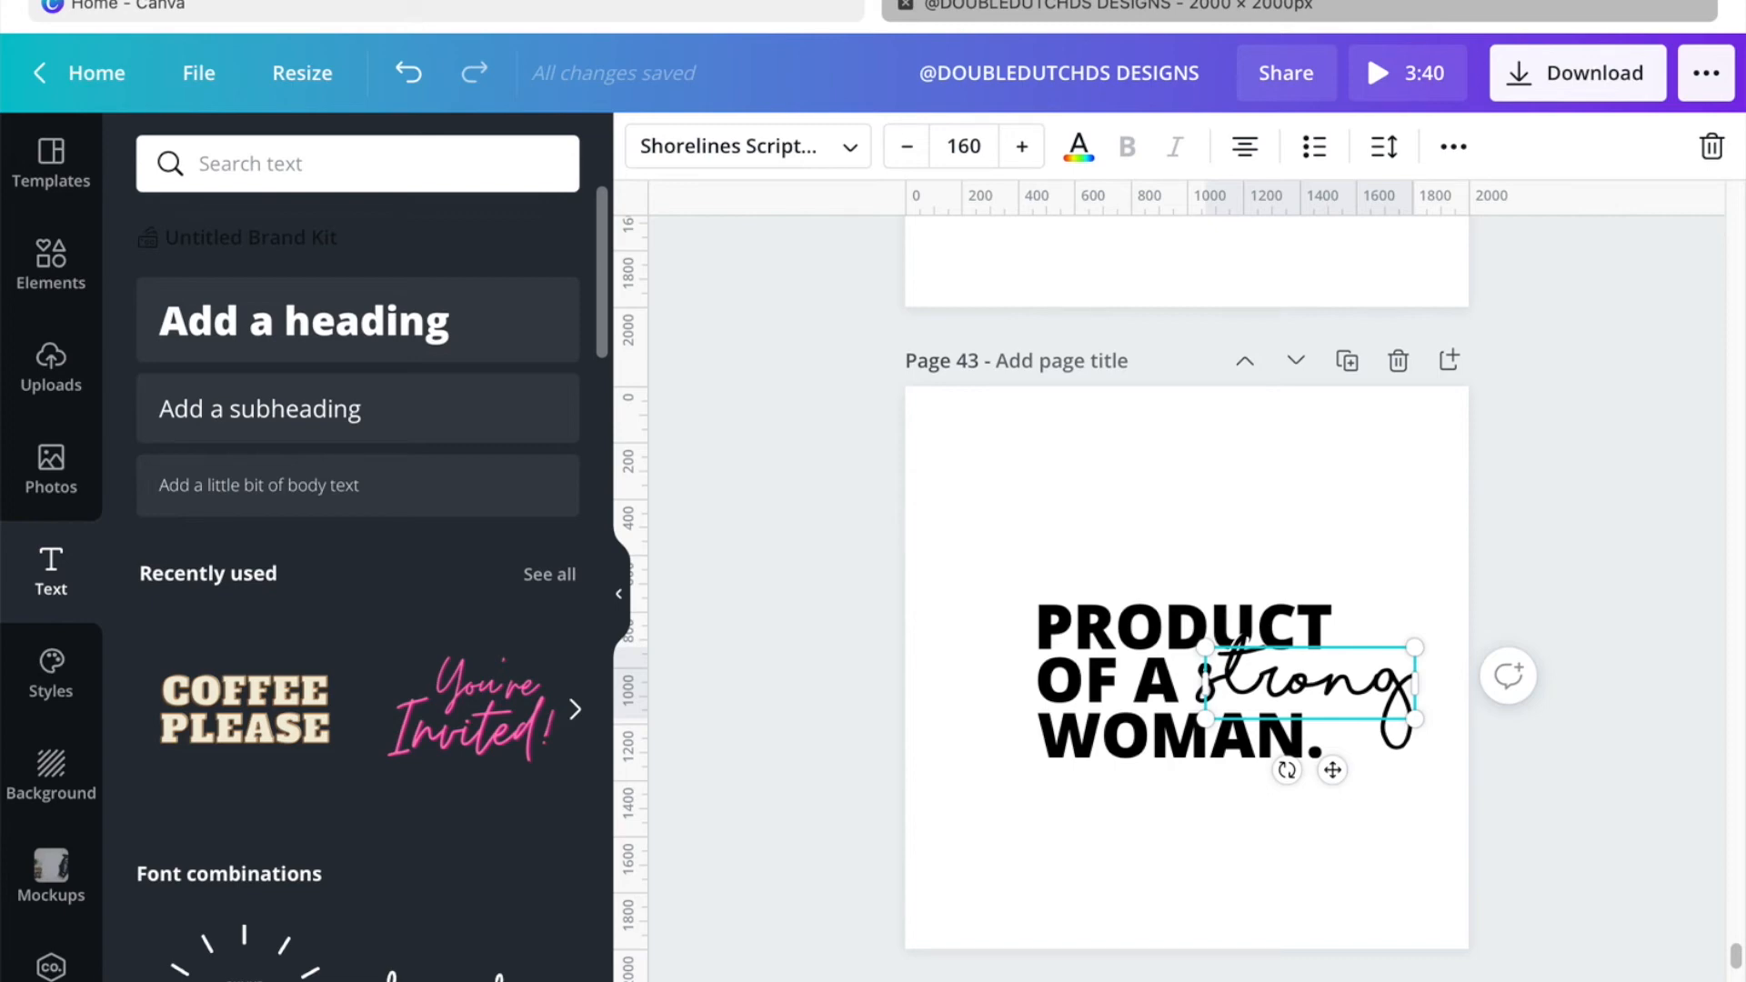
Step: Try a shadow offset of 69 and a direction of -93 on "strong", and undo both changes
click(1453, 146)
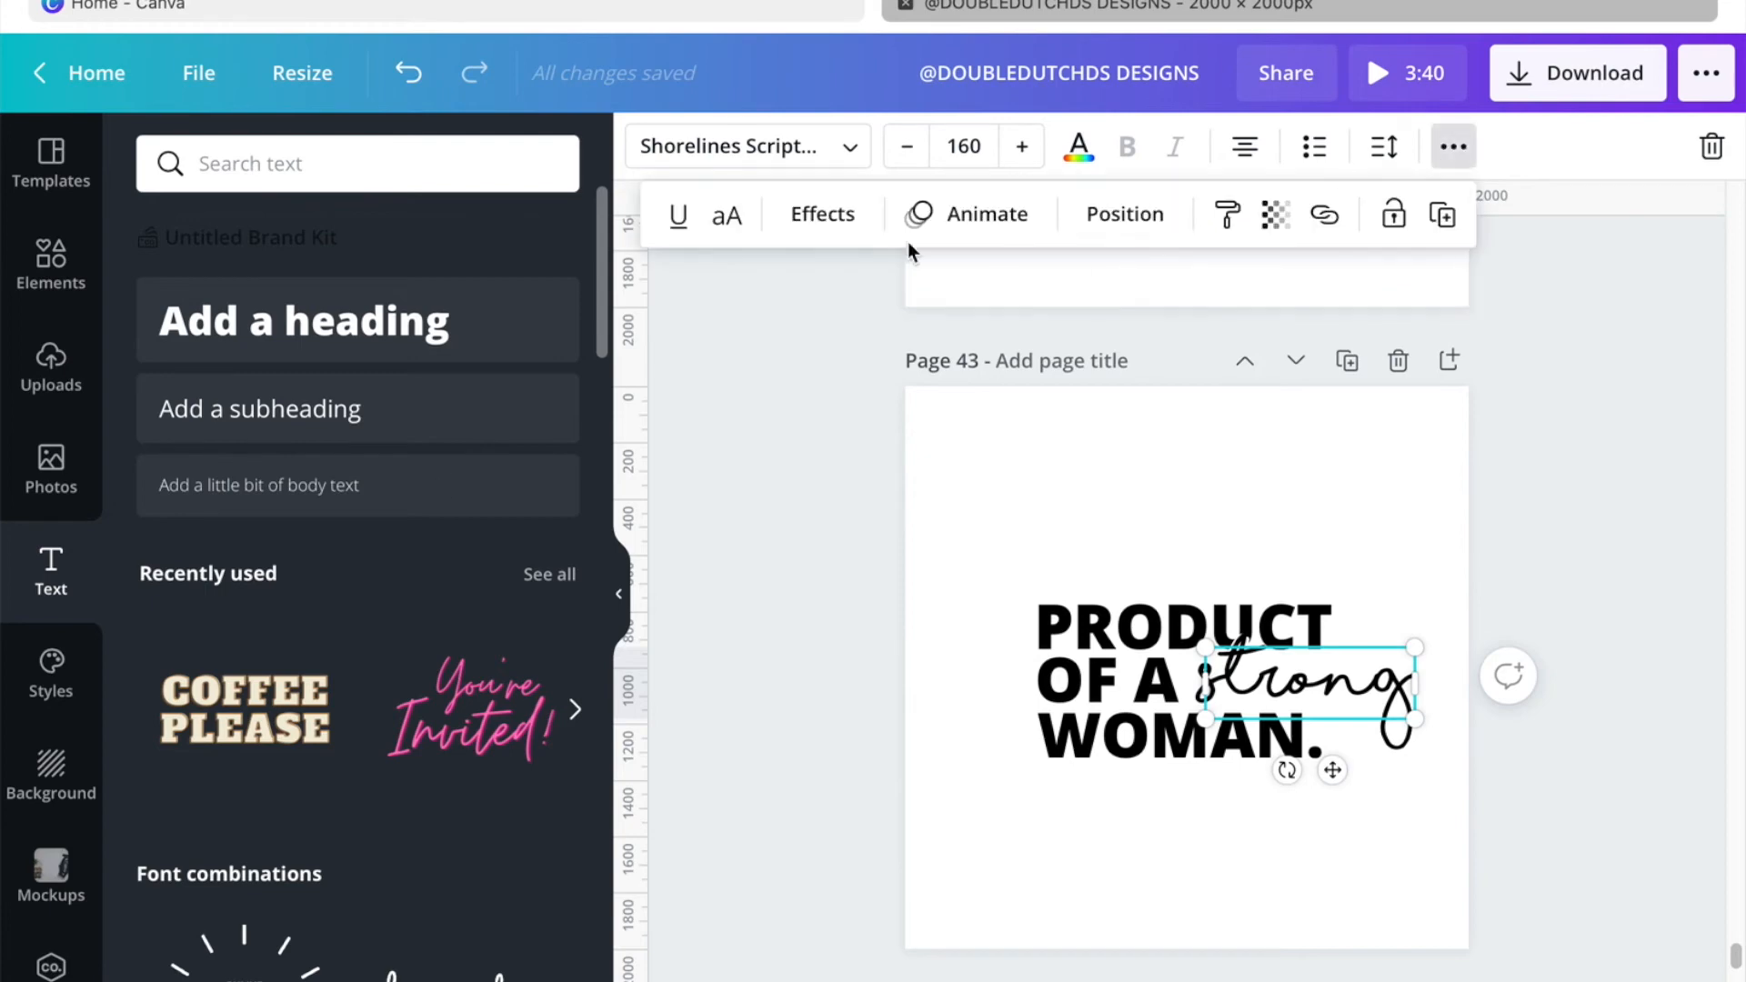
click(844, 226)
drag(352, 504, 427, 475)
click(295, 583)
drag(299, 592, 267, 602)
drag(146, 632, 241, 631)
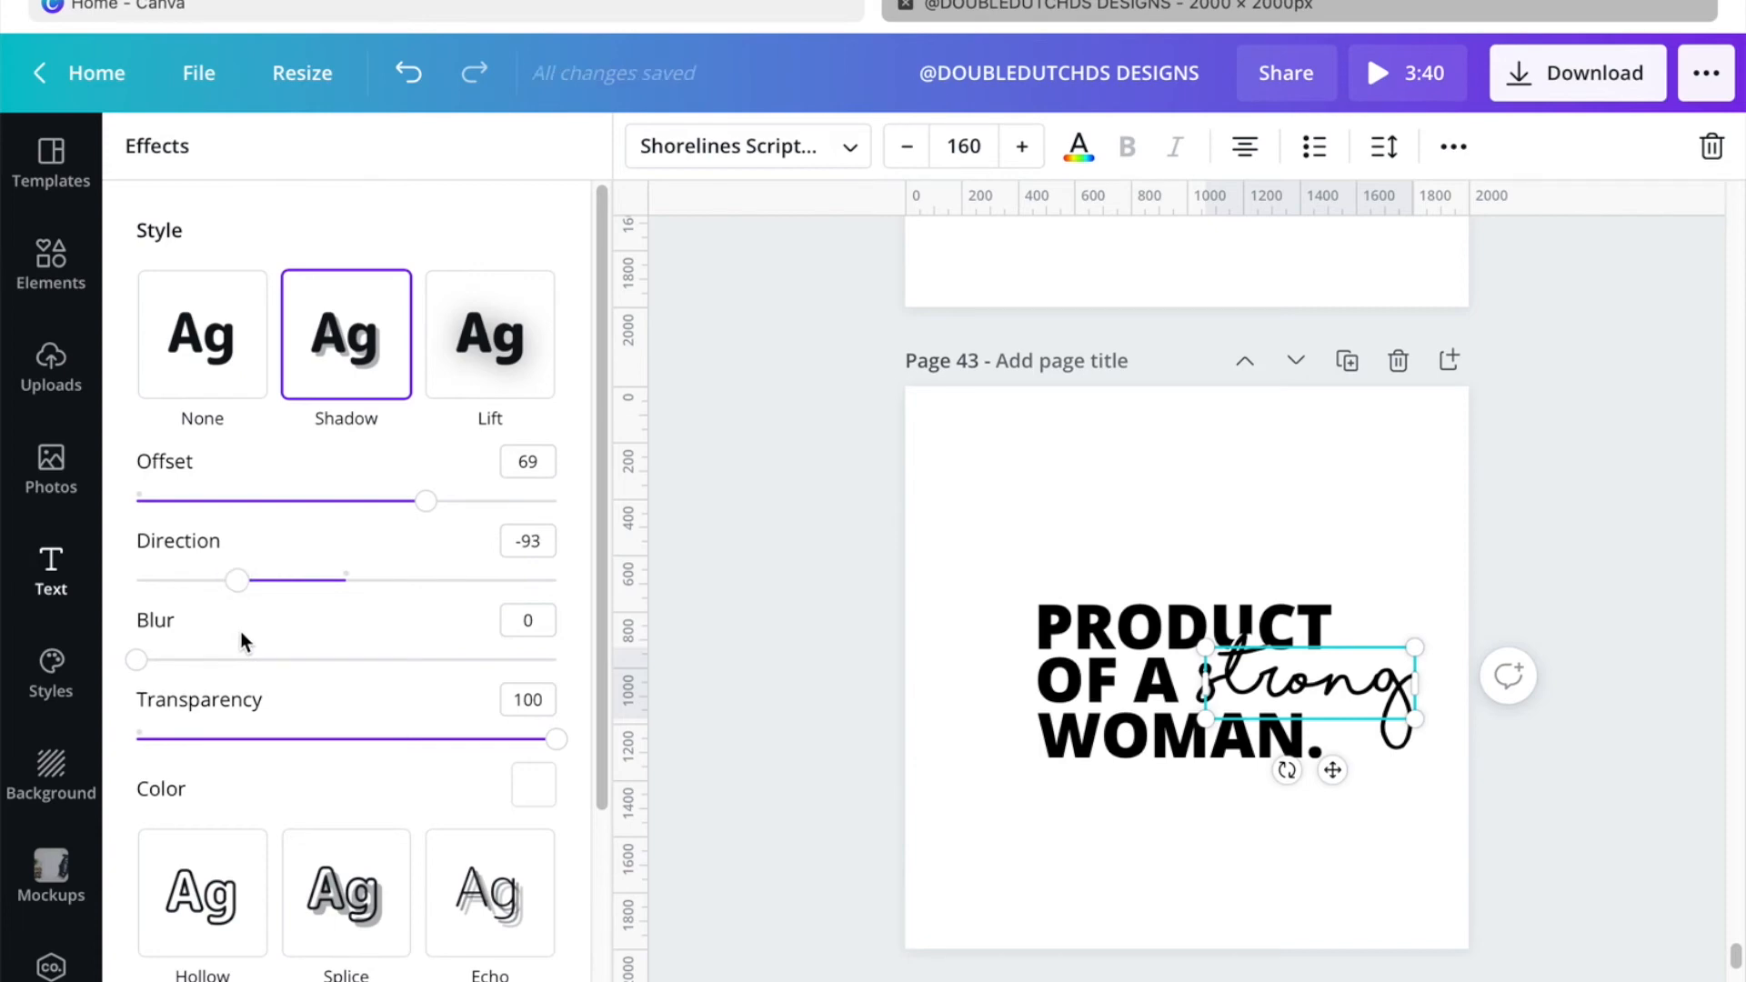
click(1366, 504)
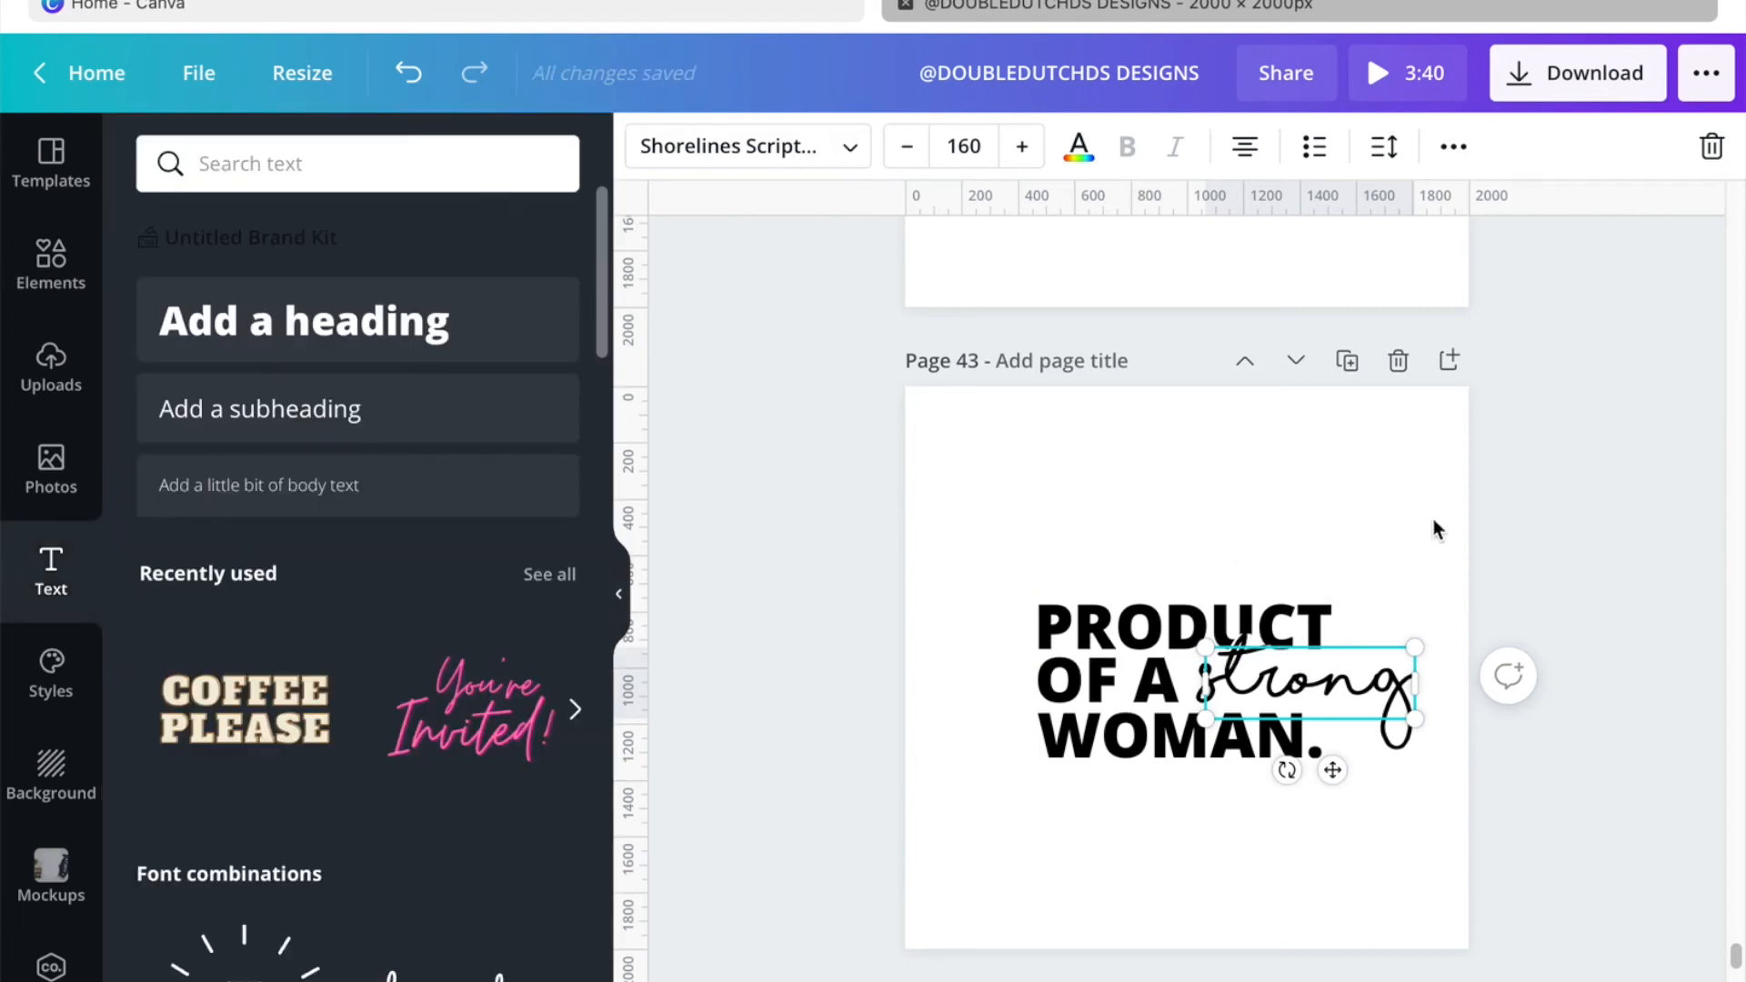
click(1405, 548)
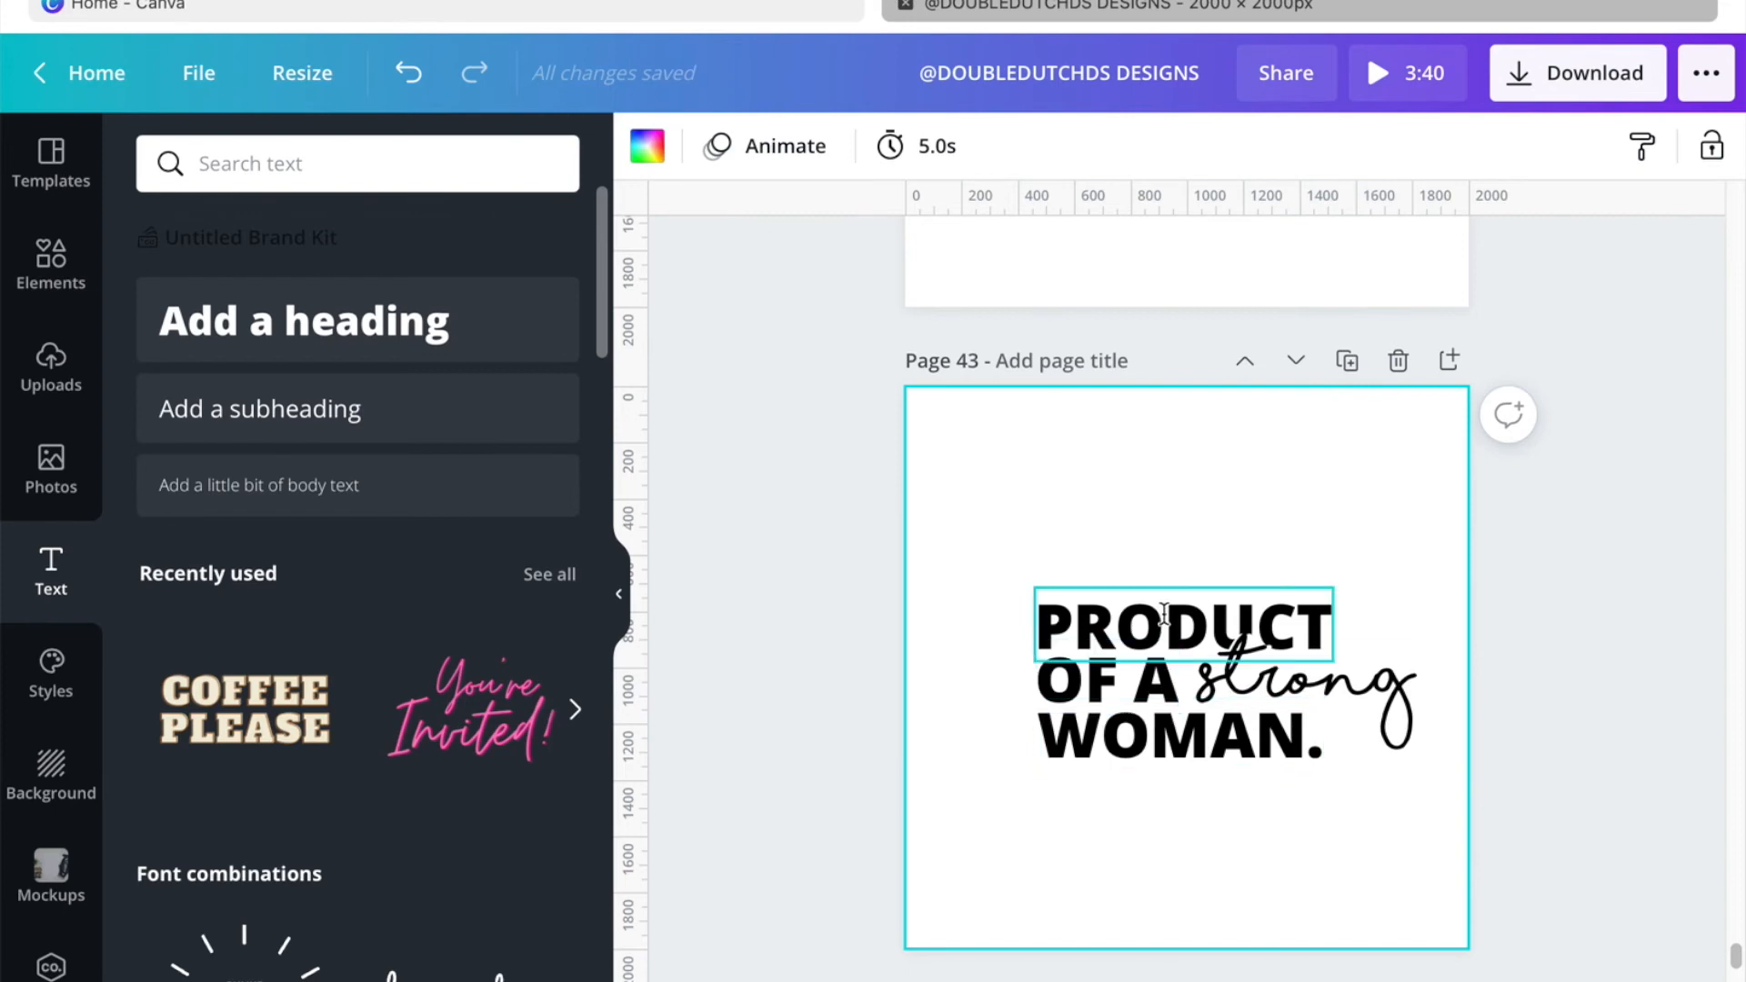
click(400, 86)
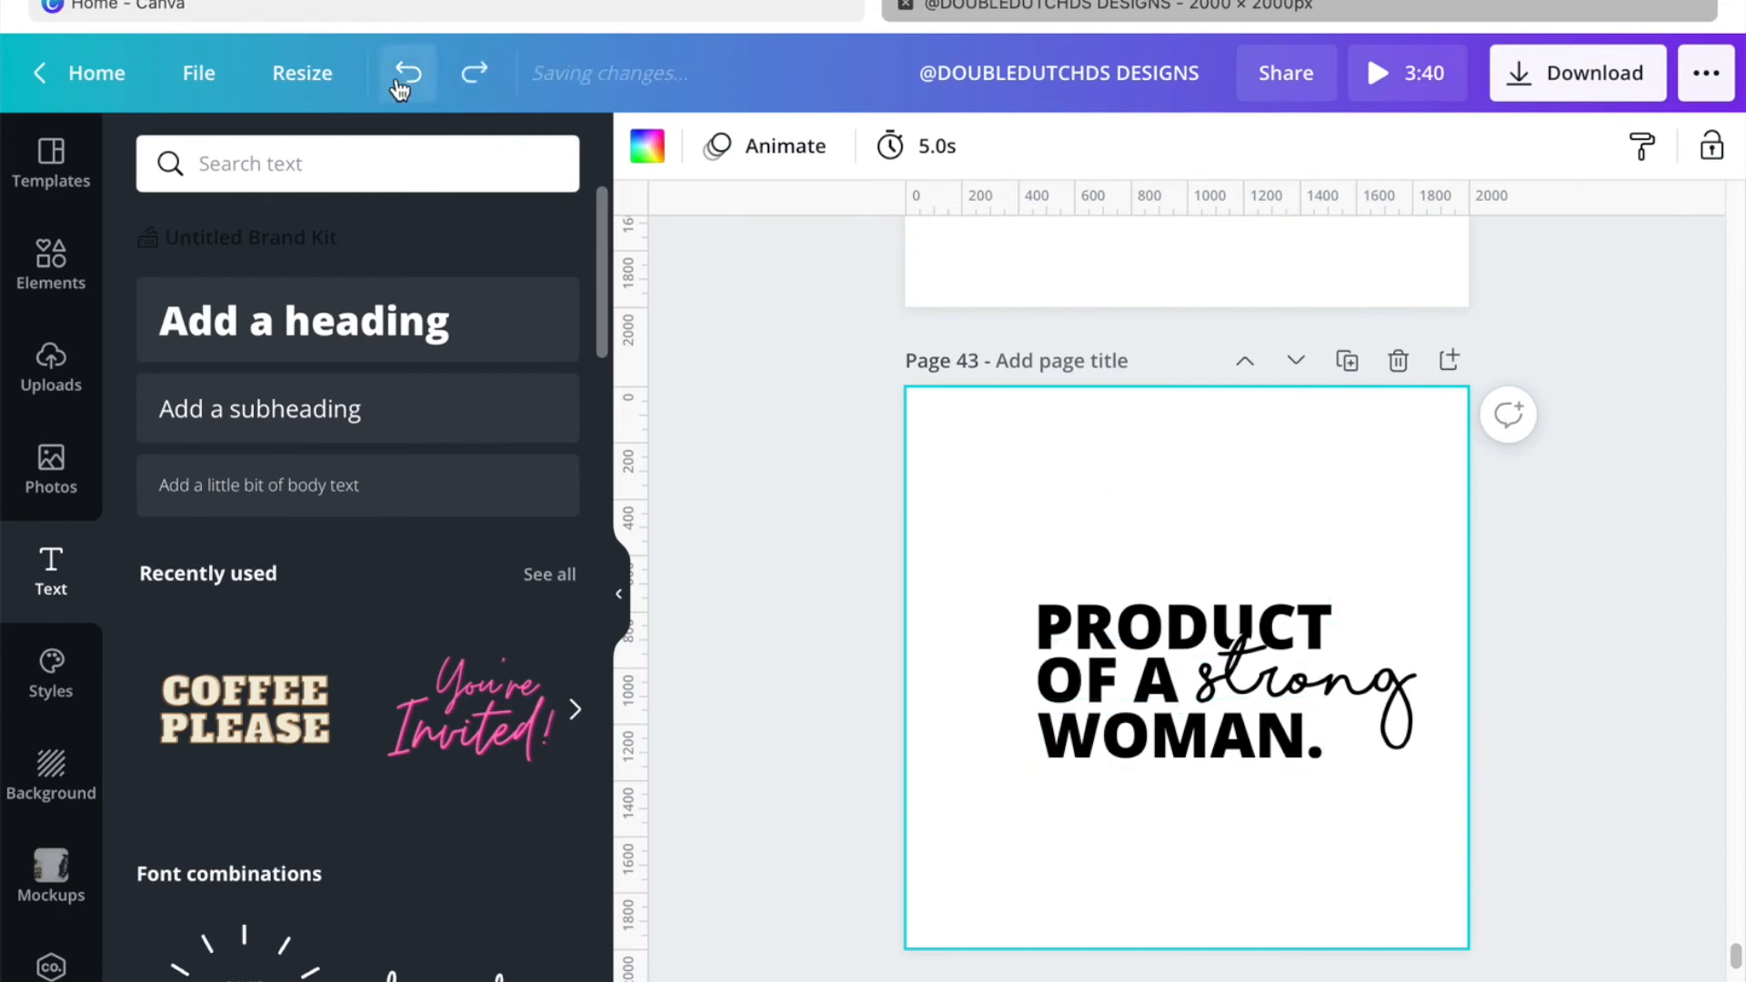
click(400, 86)
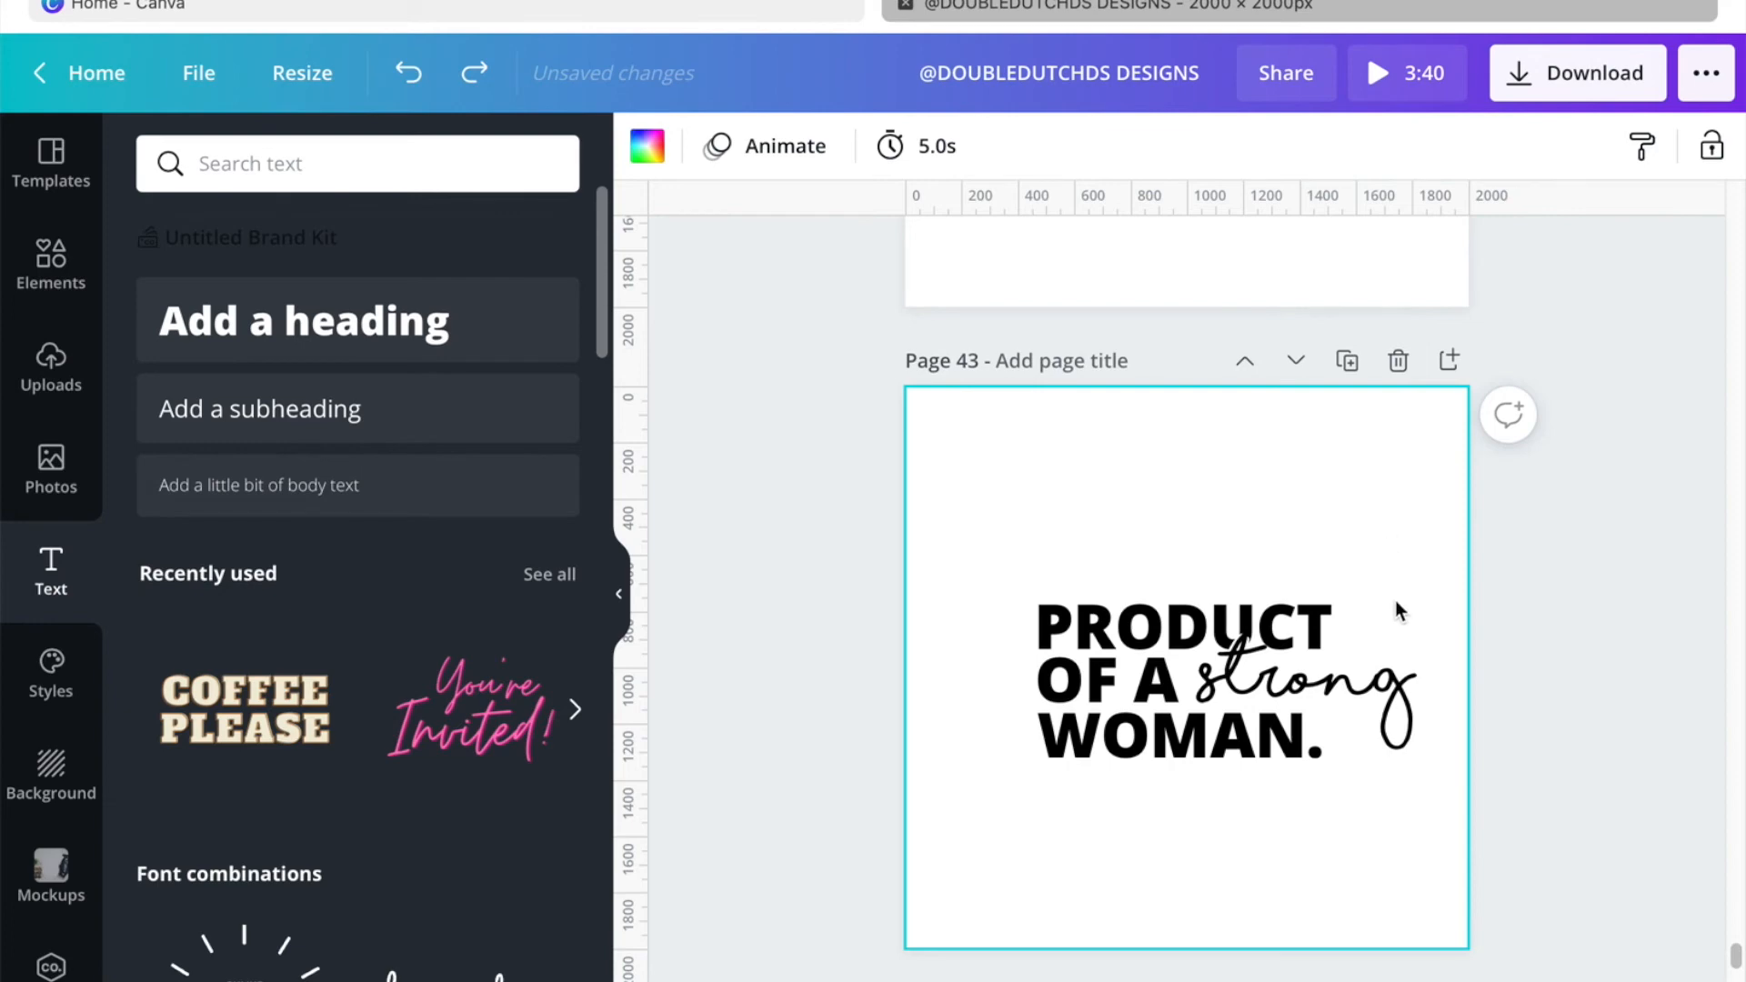
Step: Nudge "WOMAN." up and slightly right to tighten the gap below "OF A"
click(1138, 757)
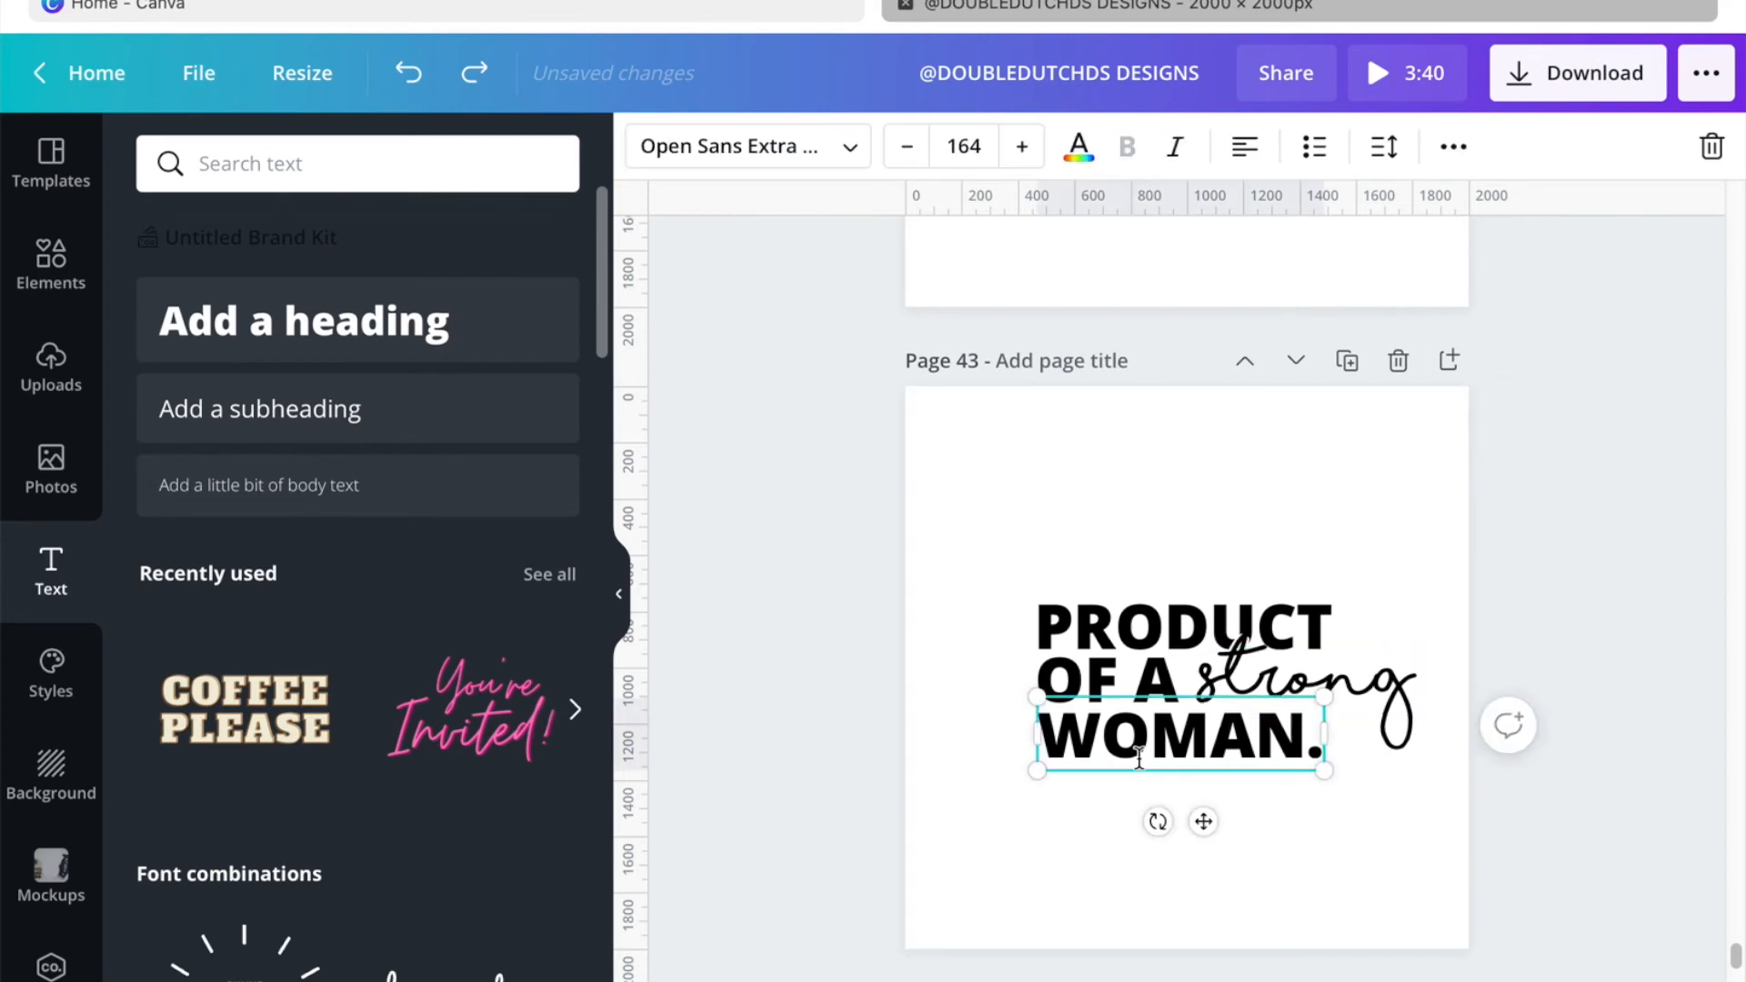
drag(1138, 756, 1144, 753)
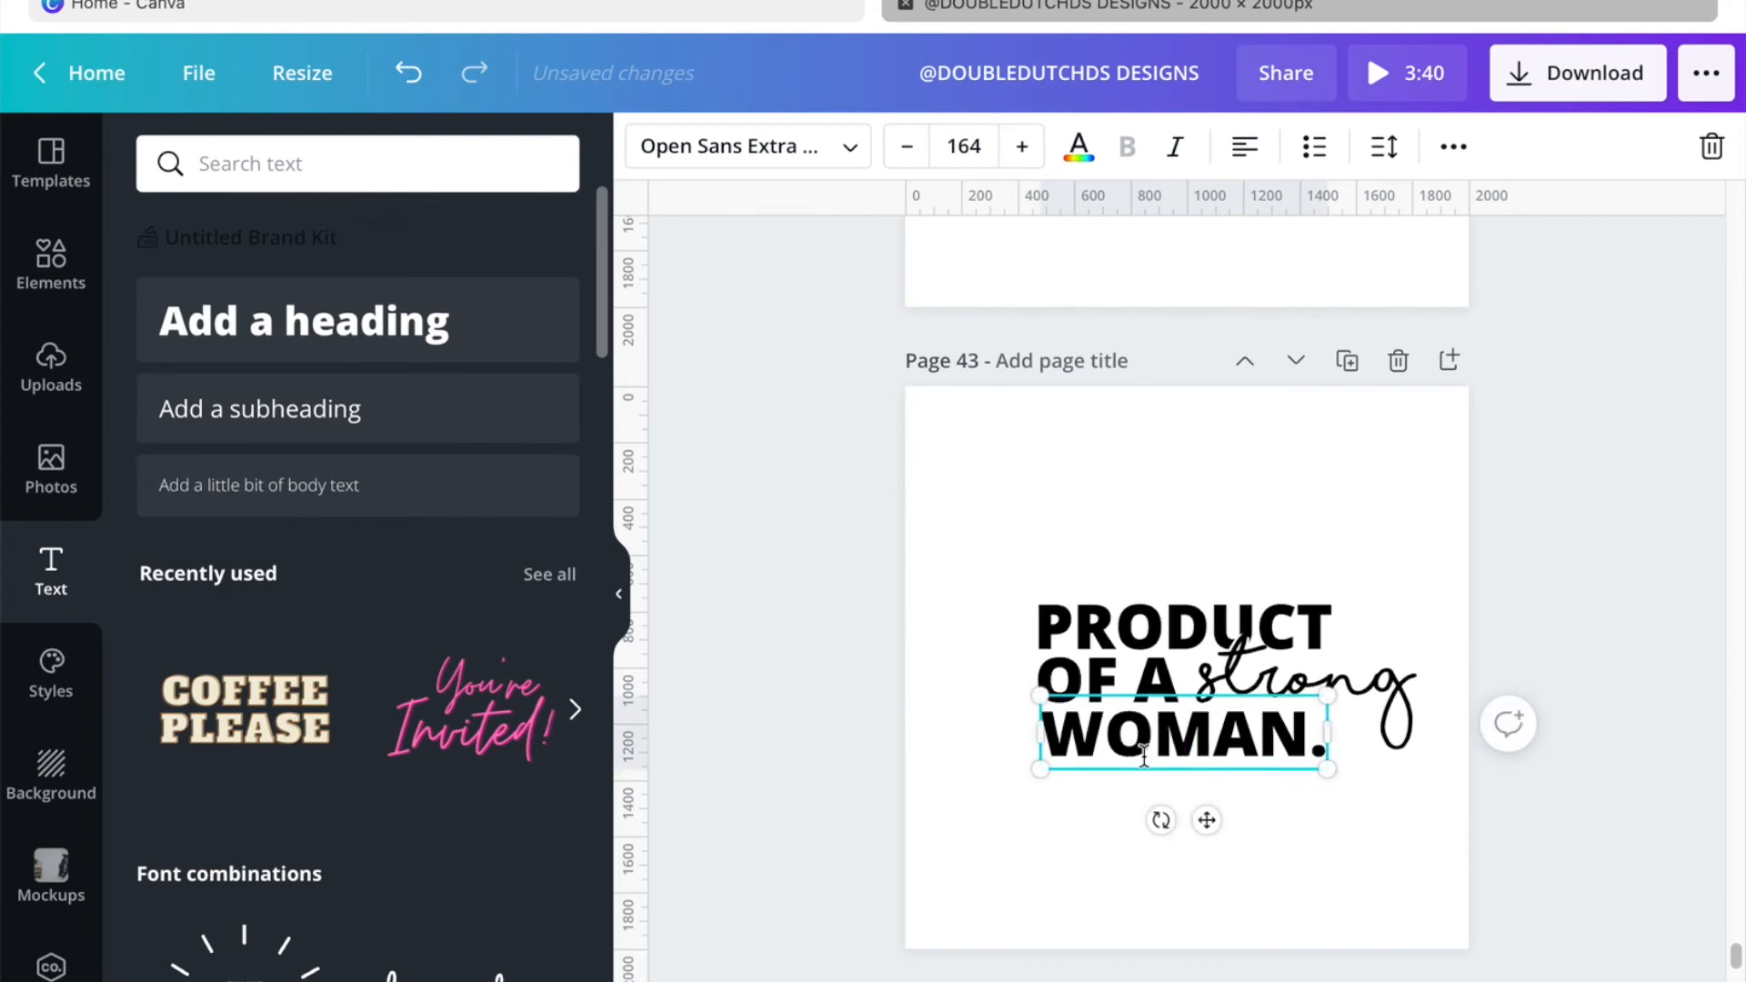
key(Up)
key(Up)
key(Up)
key(Up)
key(Up)
key(Up)
key(Up)
key(Up)
key(Up)
key(Up)
key(Up)
key(Up)
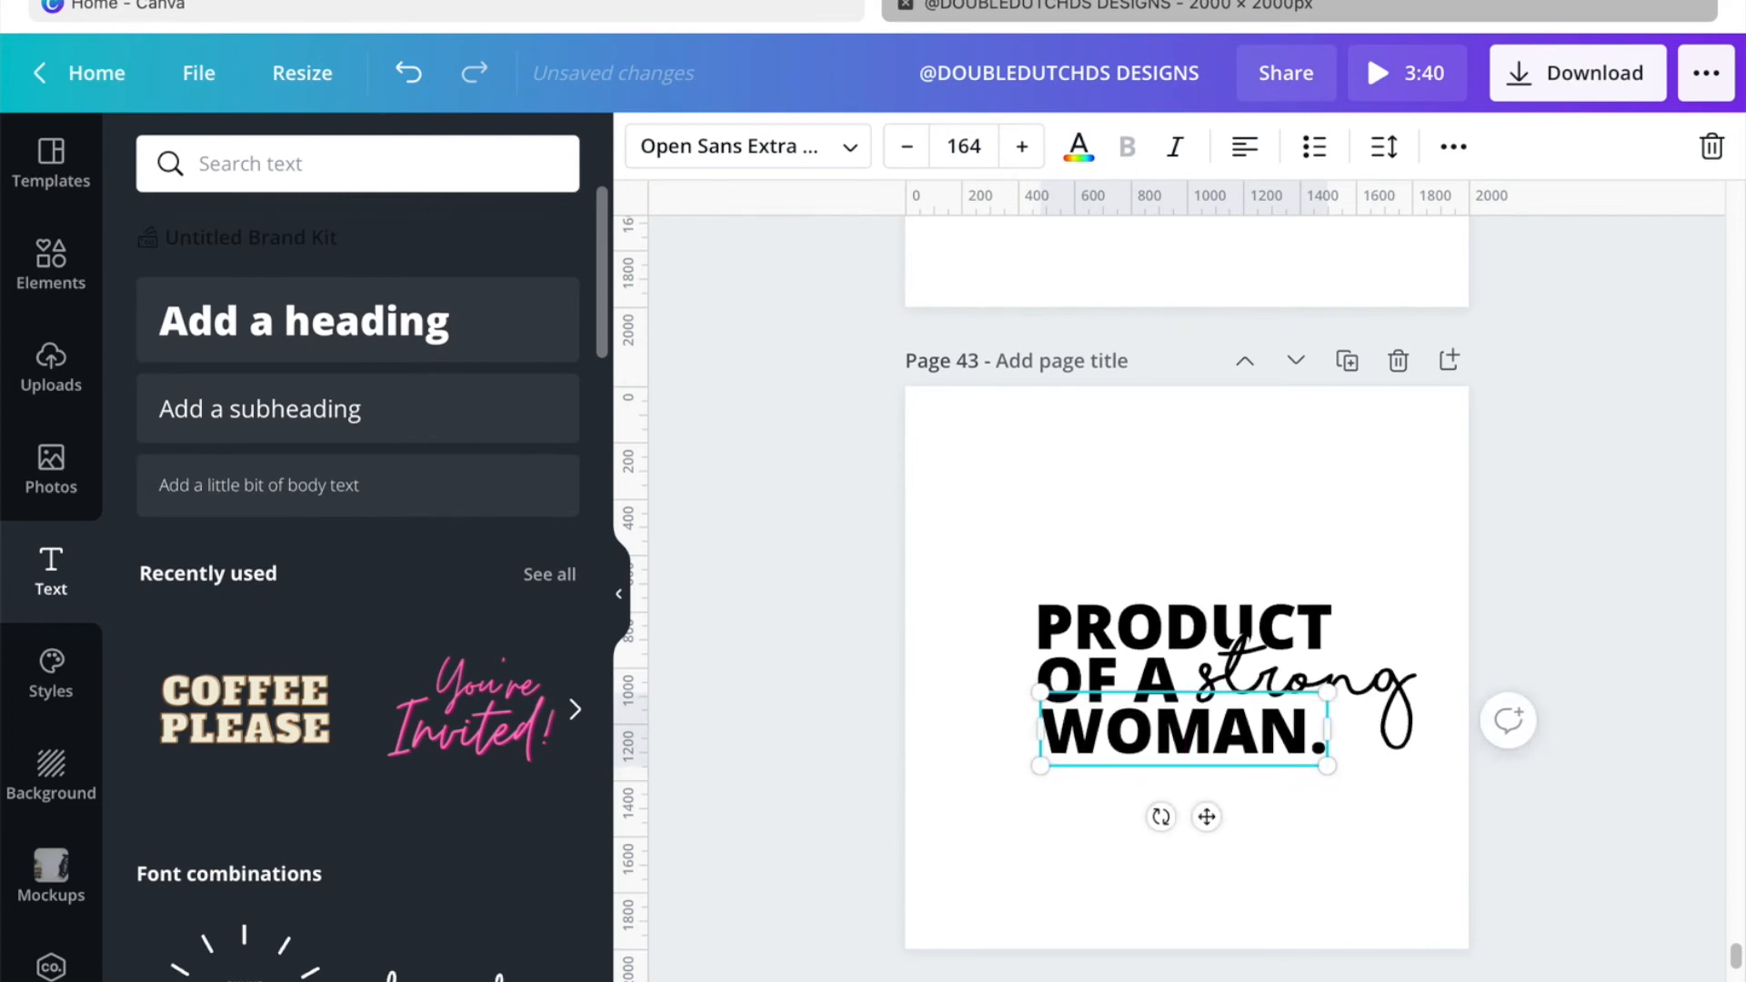
click(1192, 424)
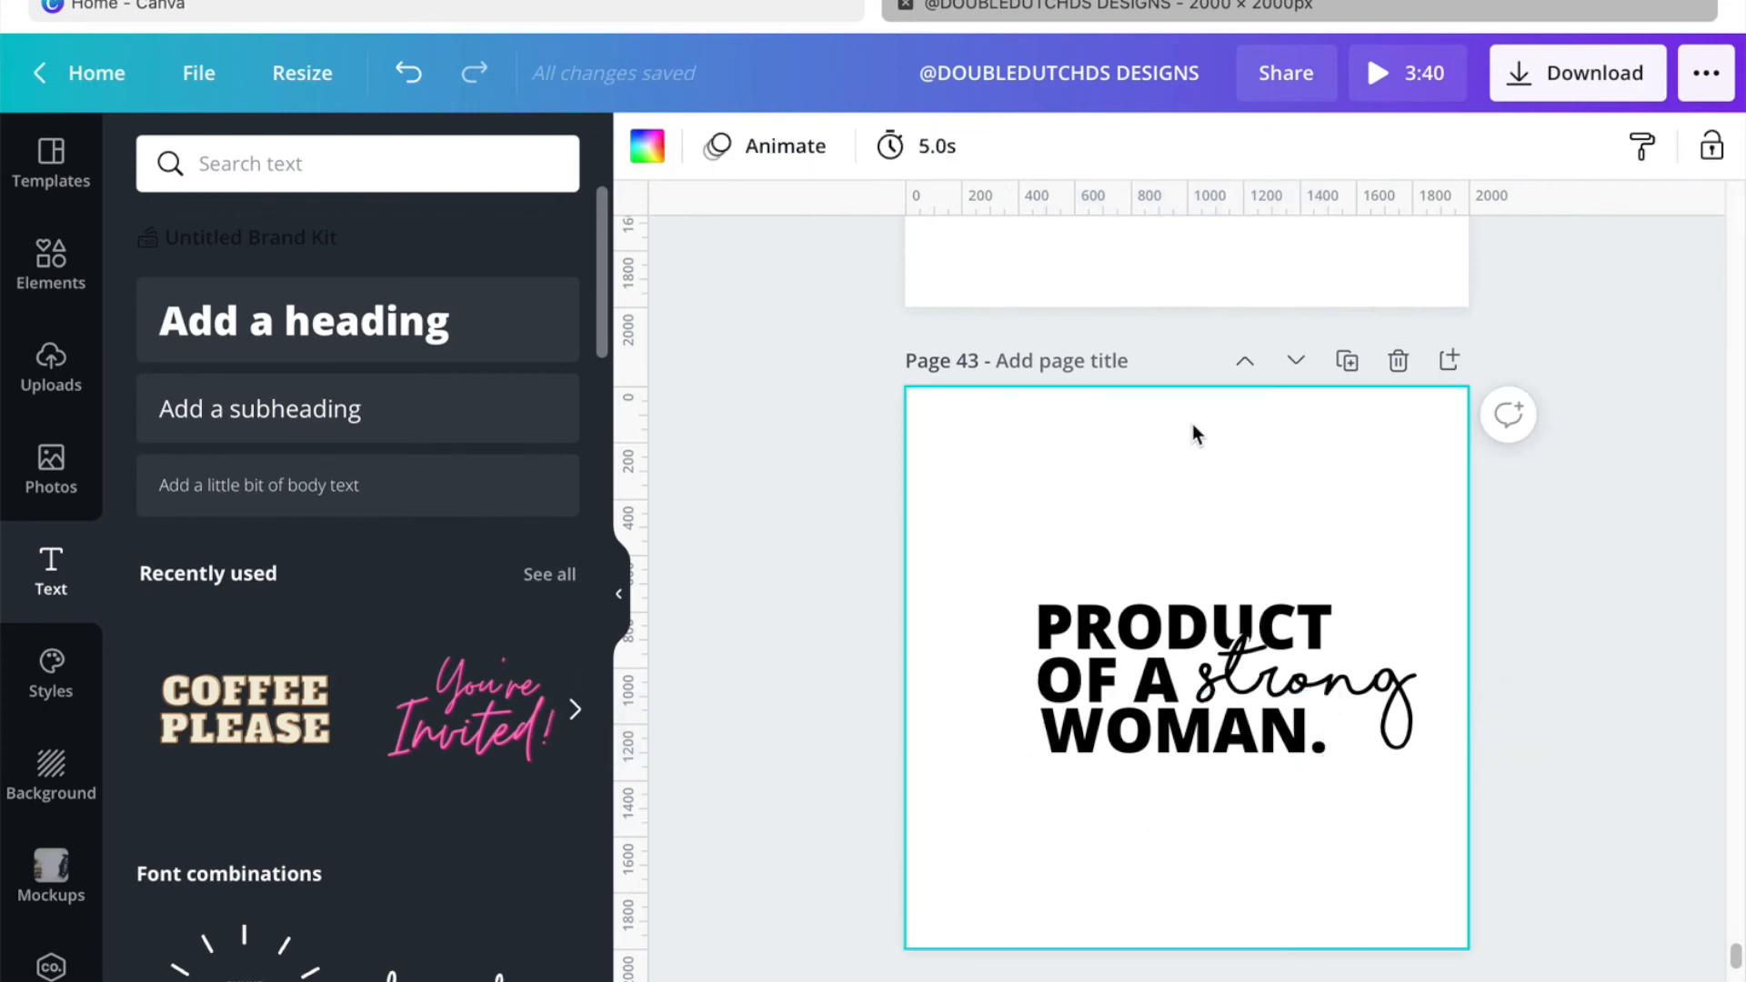
Step: Nudge "PRODUCT" down to tighten the gap above "OF A"
click(1149, 619)
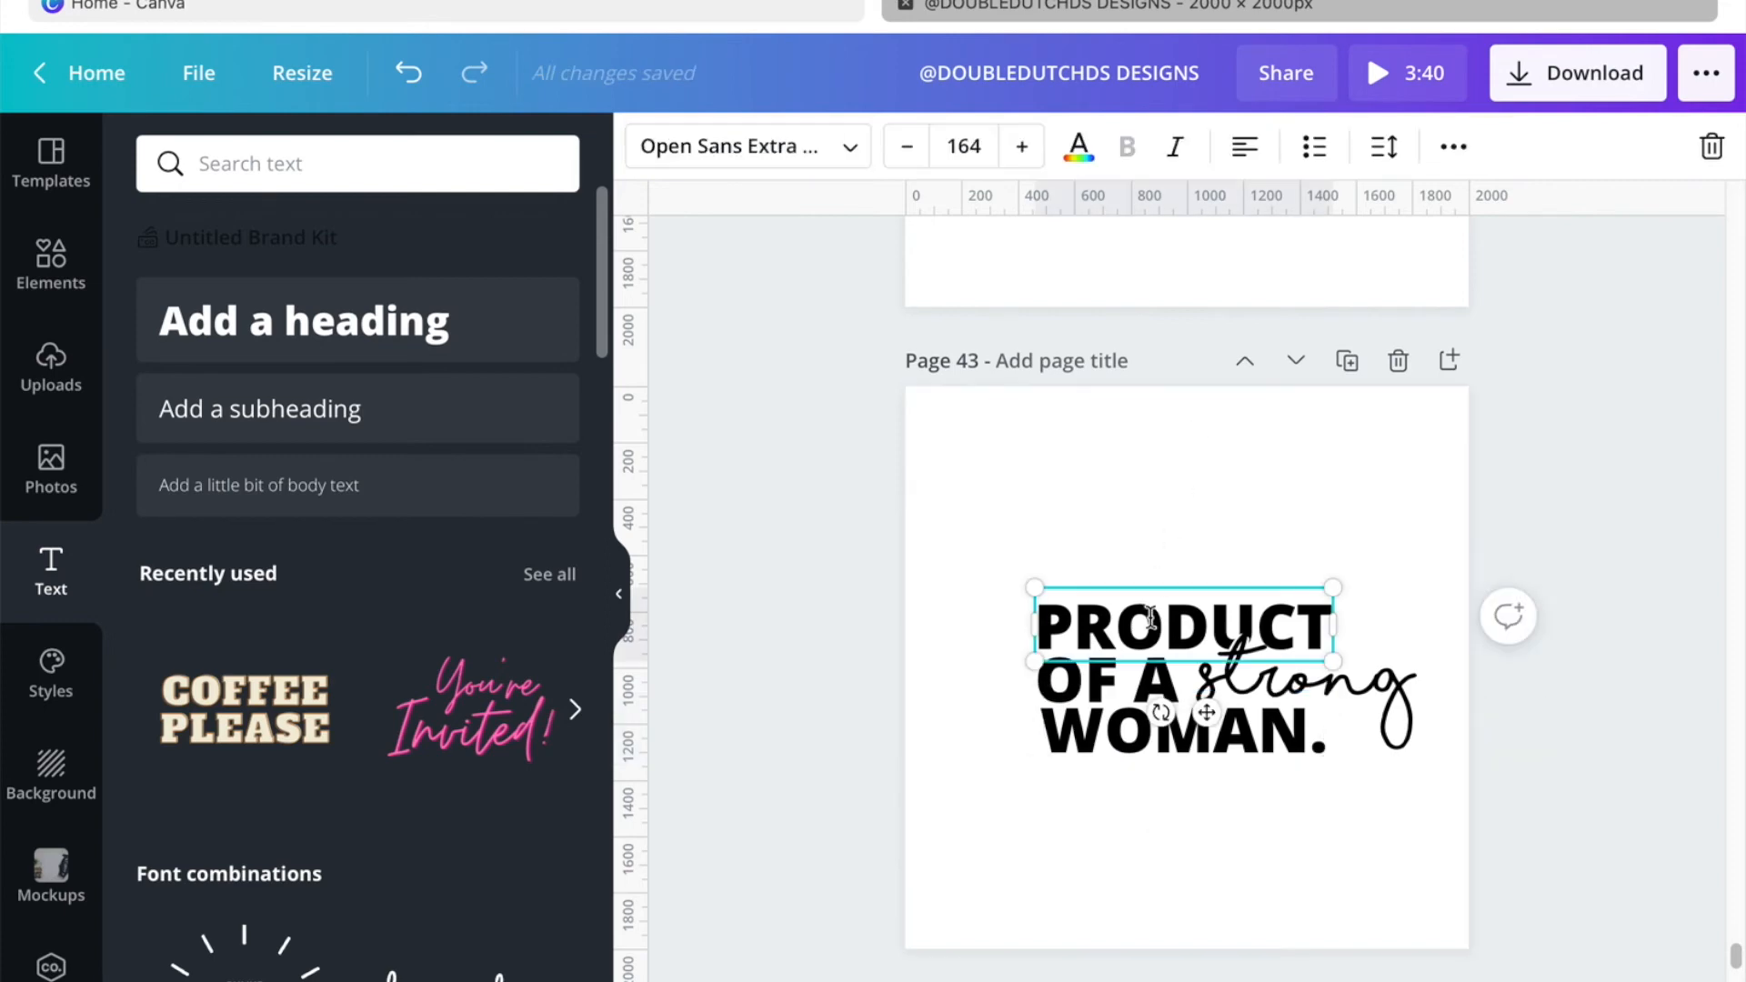
key(Down)
key(Down)
key(Down)
key(Down)
key(Down)
key(Down)
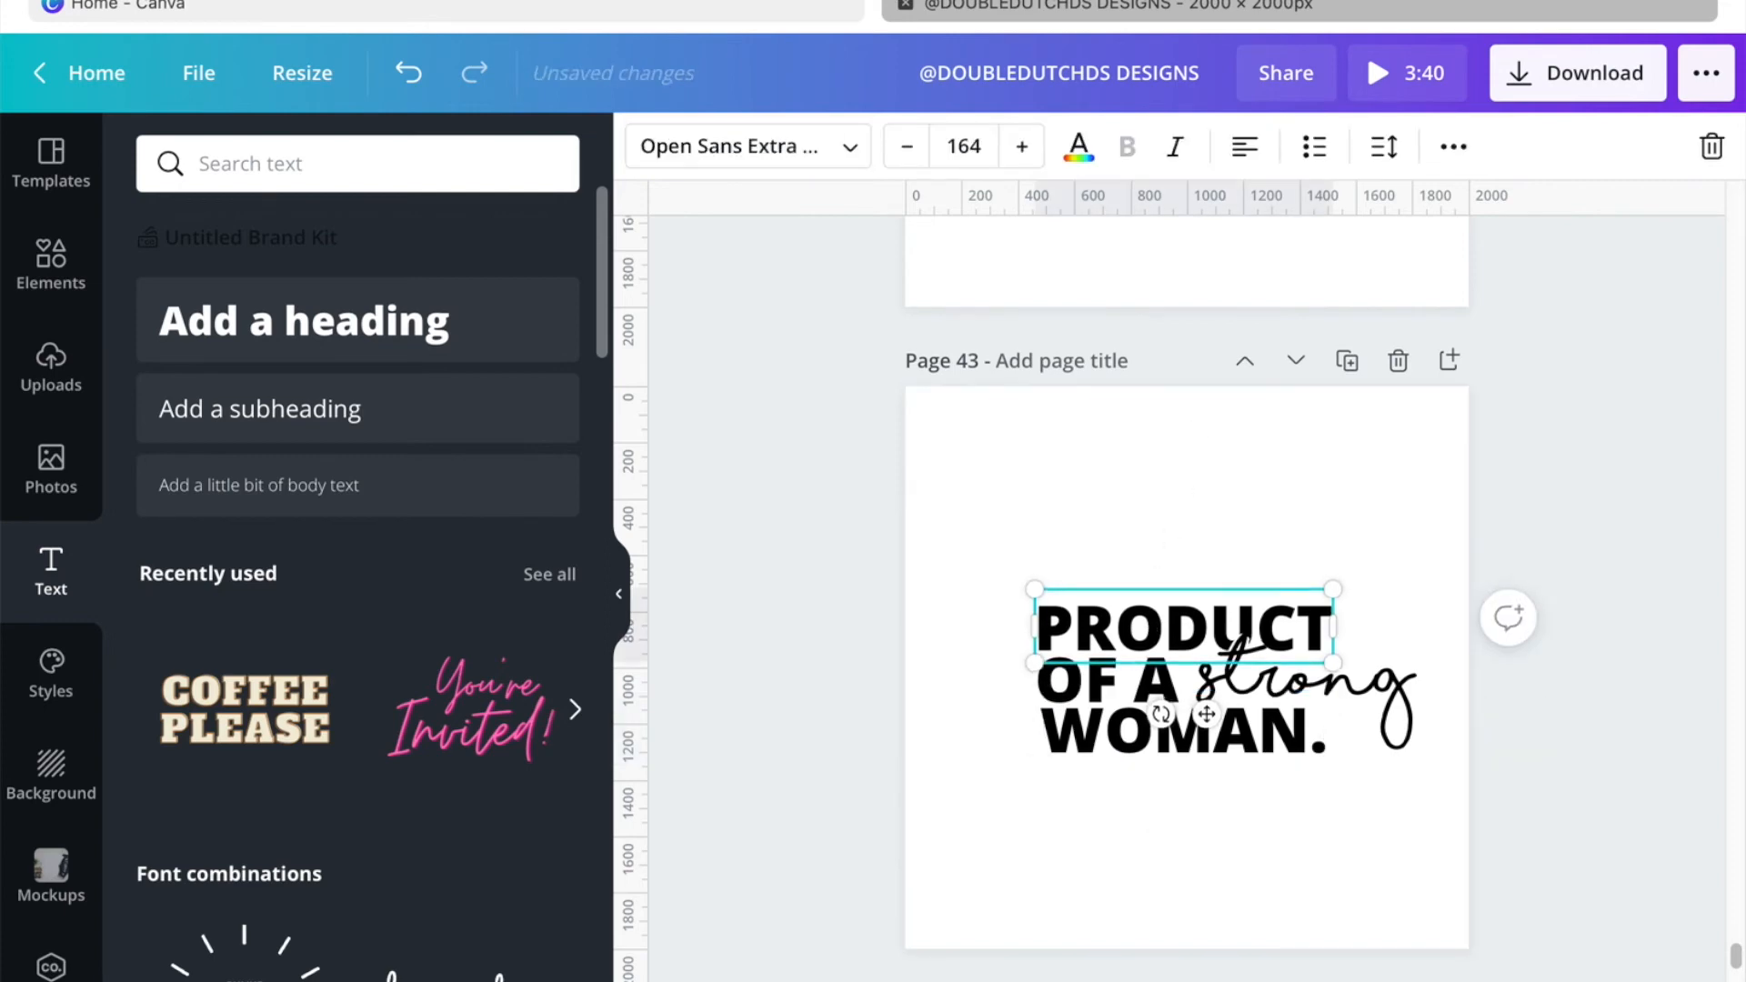
click(1323, 869)
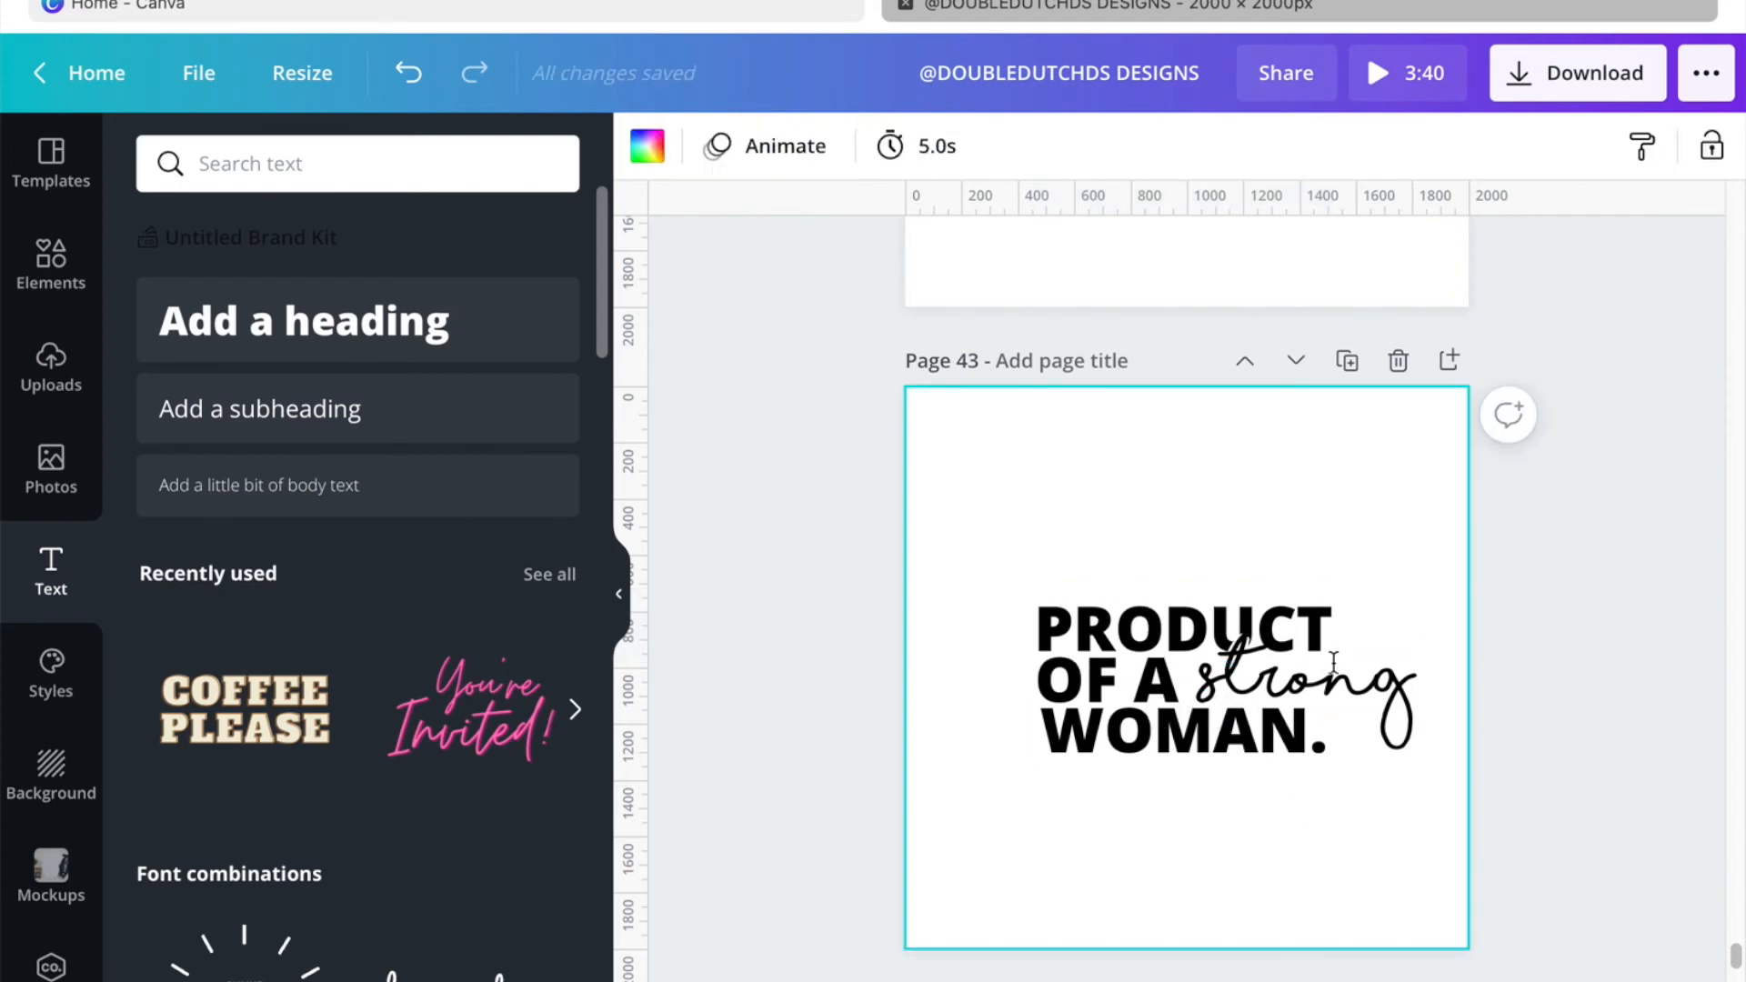
Step: Fine-tune "PRODUCT" slightly down and right to line up its left edge with the lines below
click(1064, 619)
key(Down)
key(Right)
key(Right)
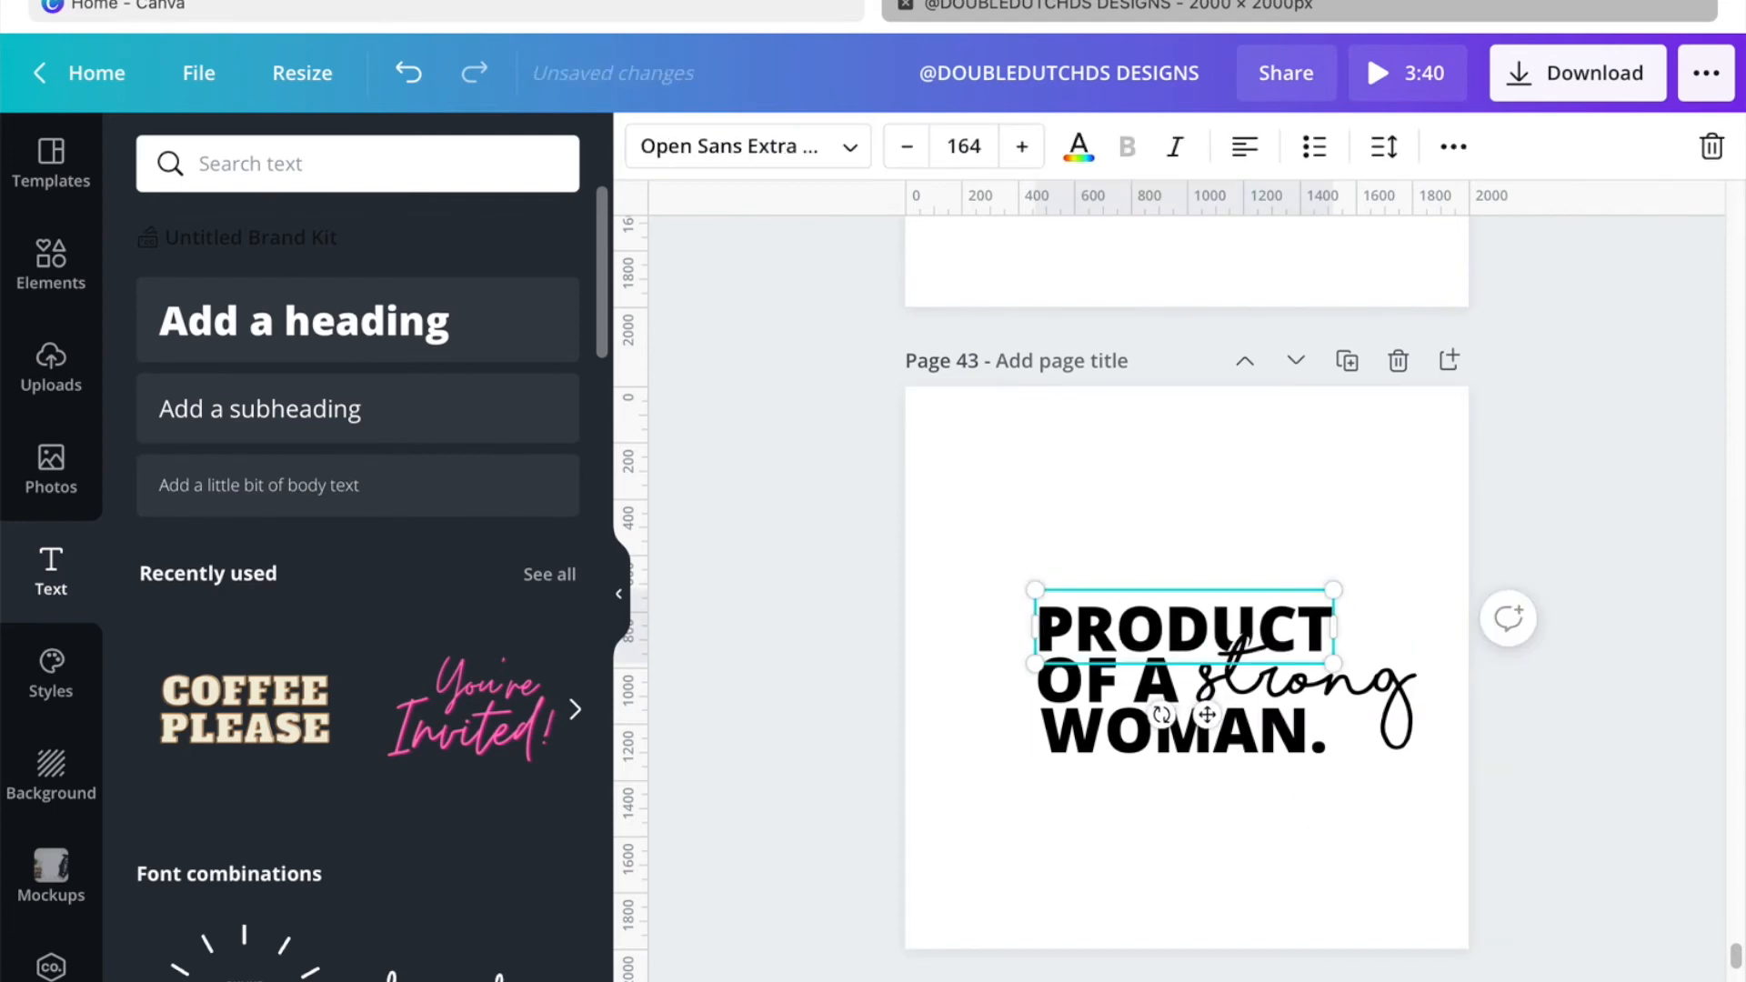
key(Right)
click(1295, 449)
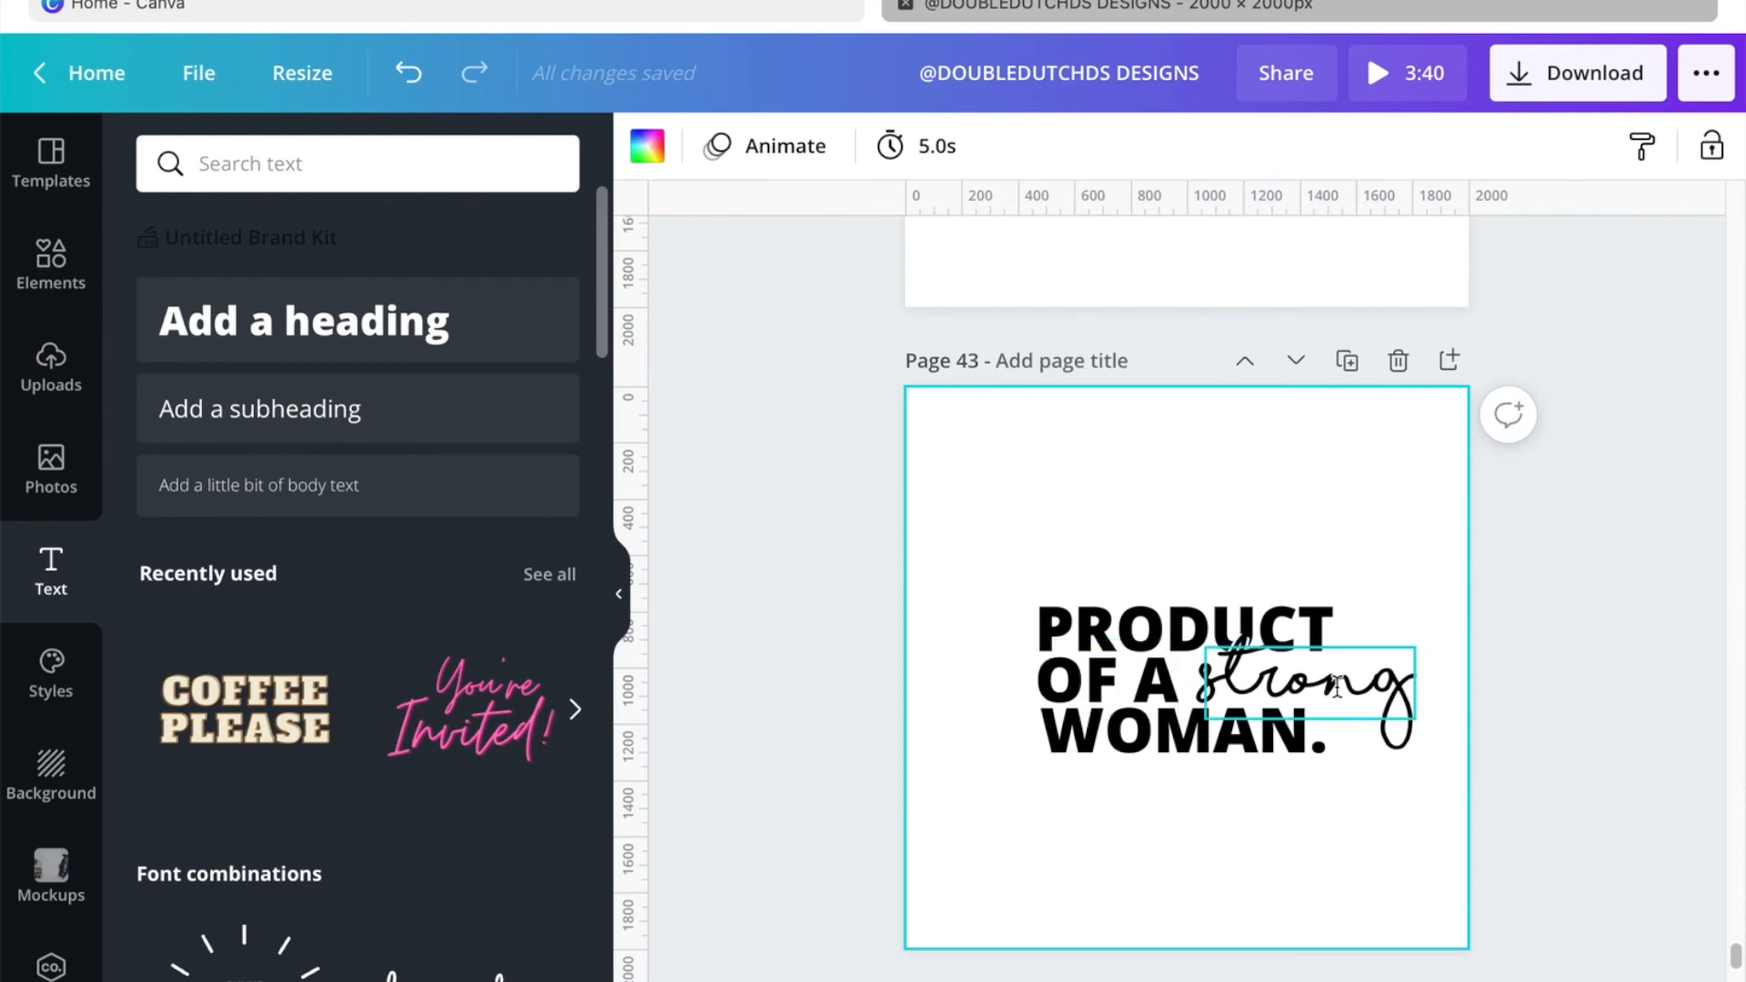
click(1176, 623)
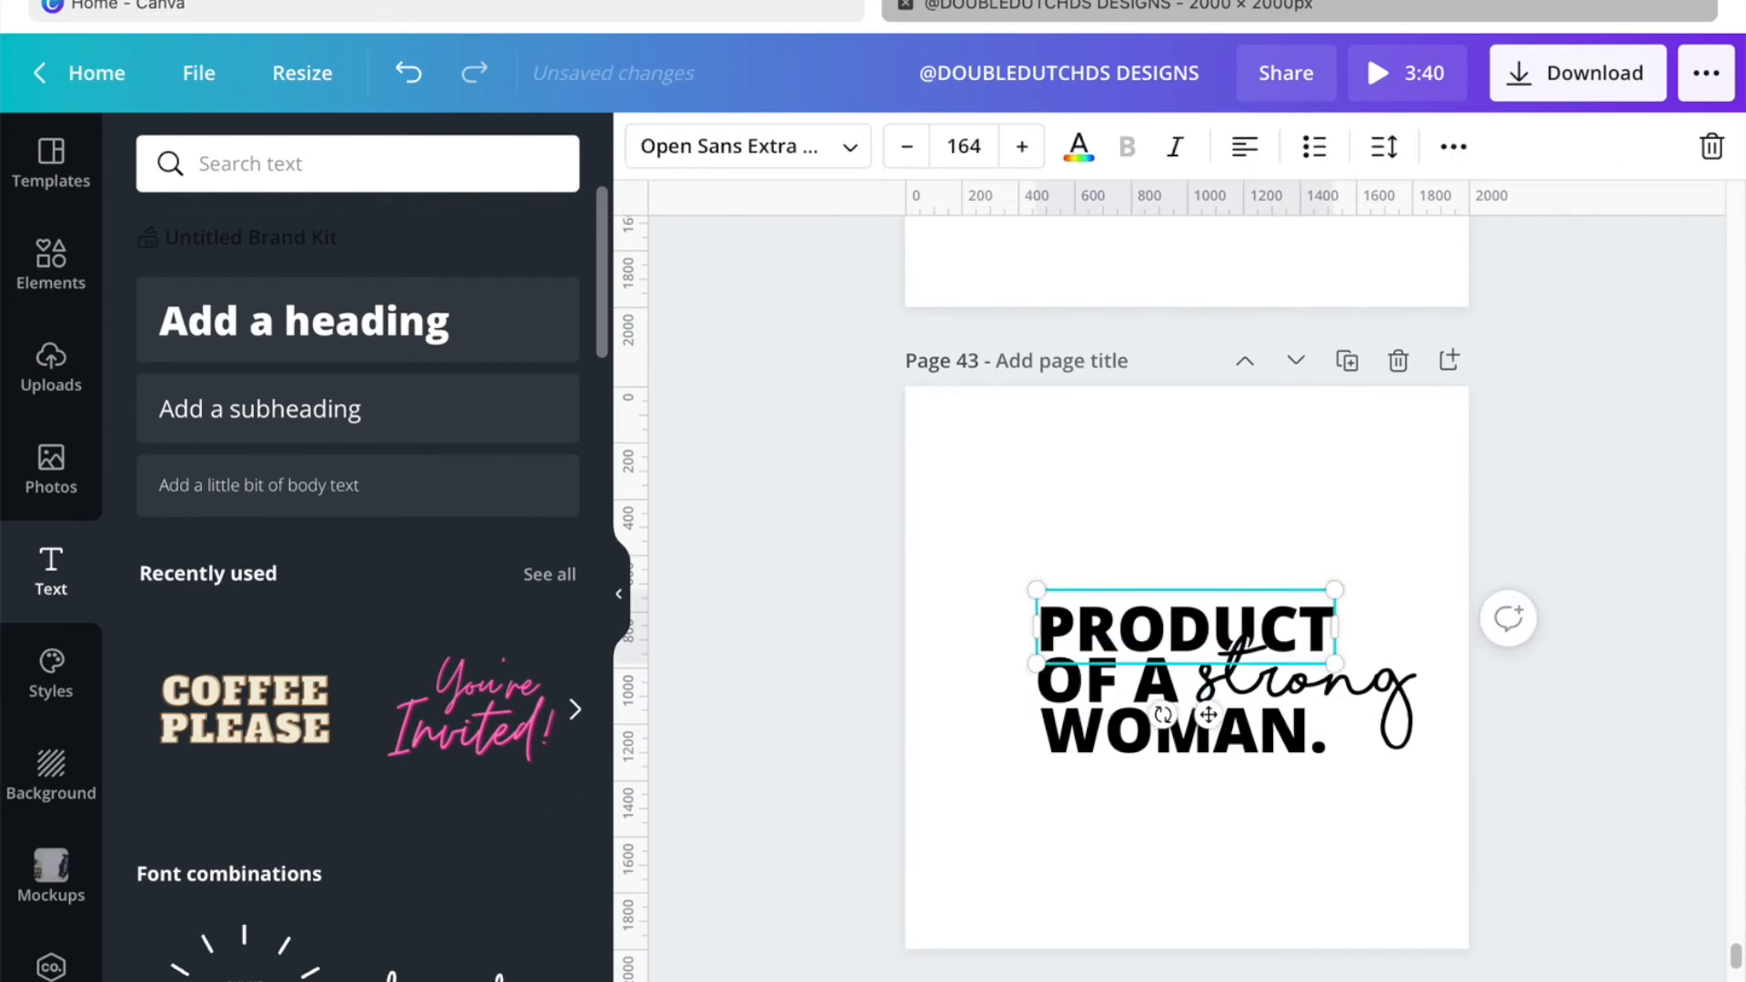
click(1197, 896)
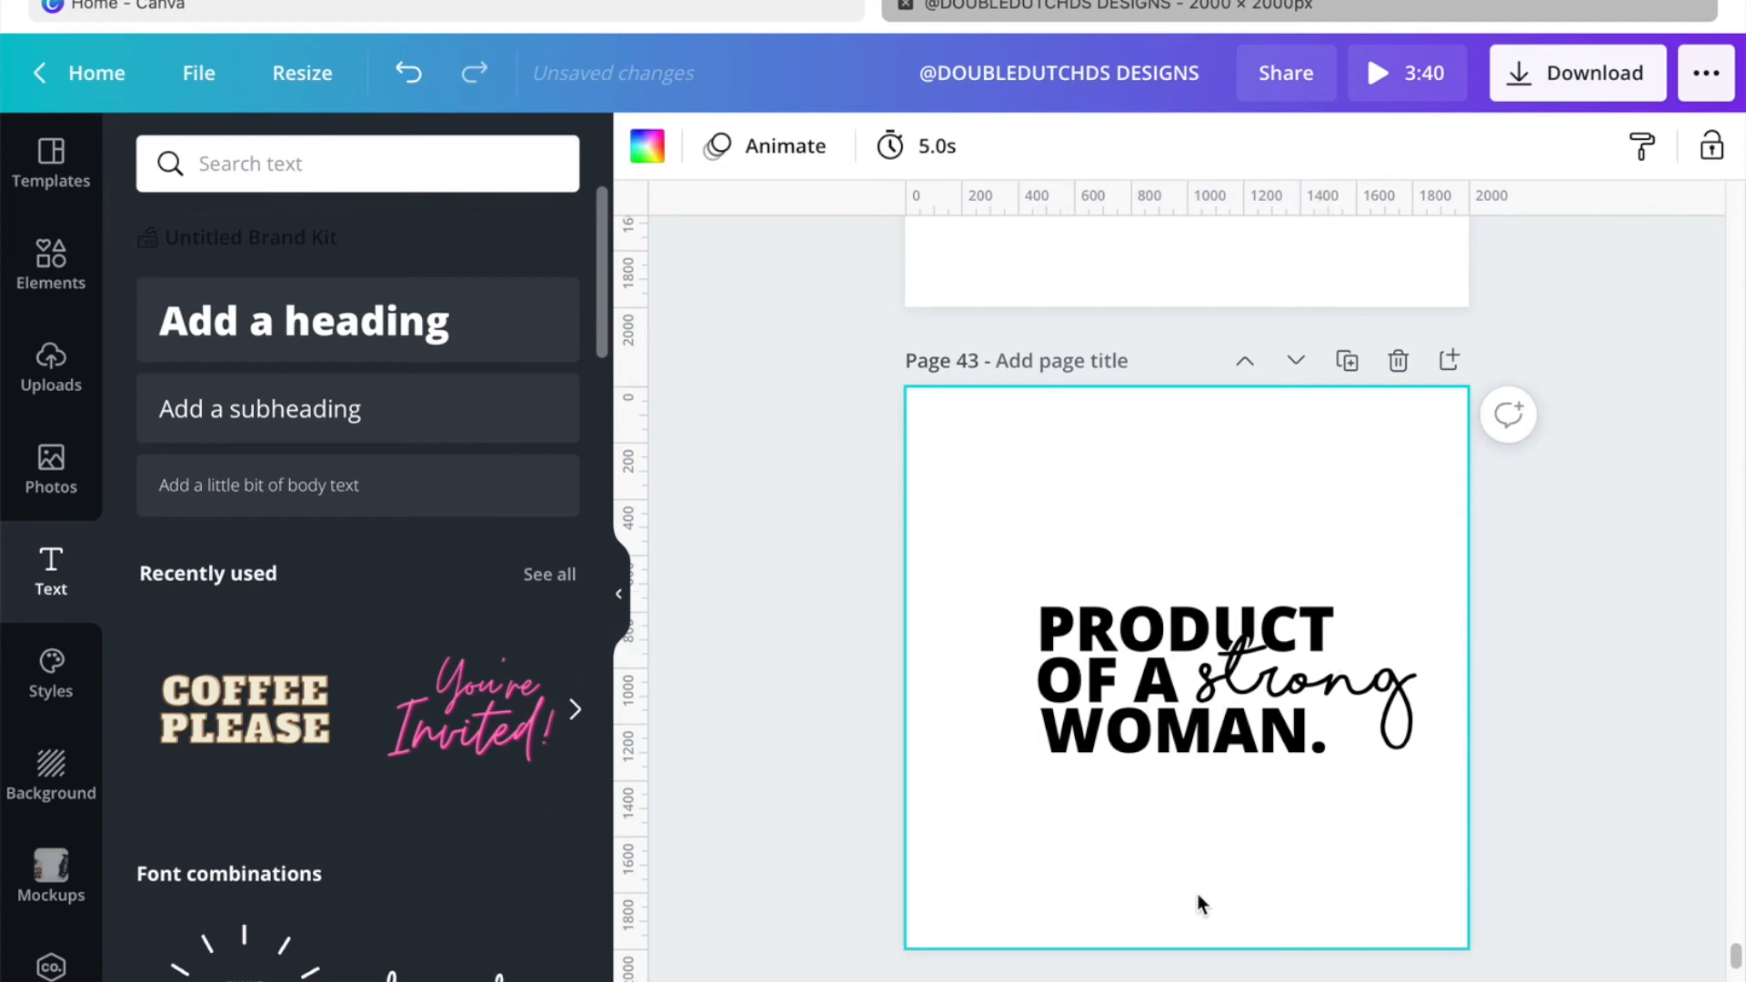
Step: Nudge the black "strong" slightly down and left to refine its overlap with the bold text
click(1270, 691)
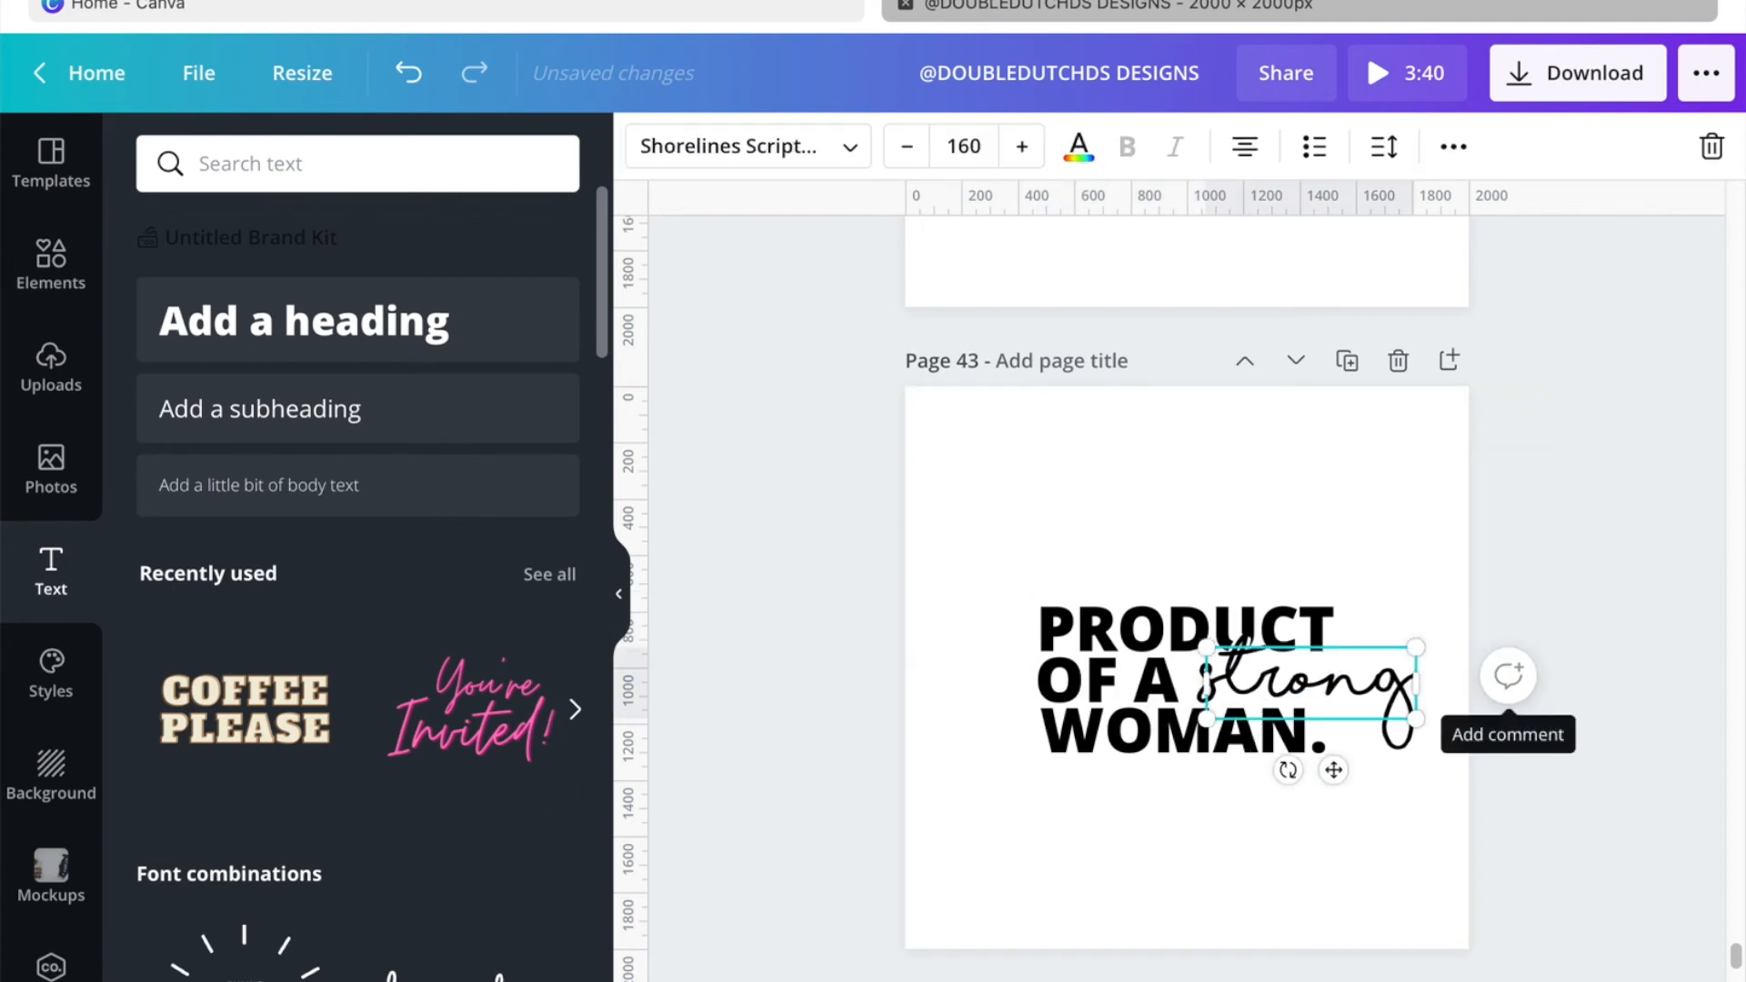
click(1296, 509)
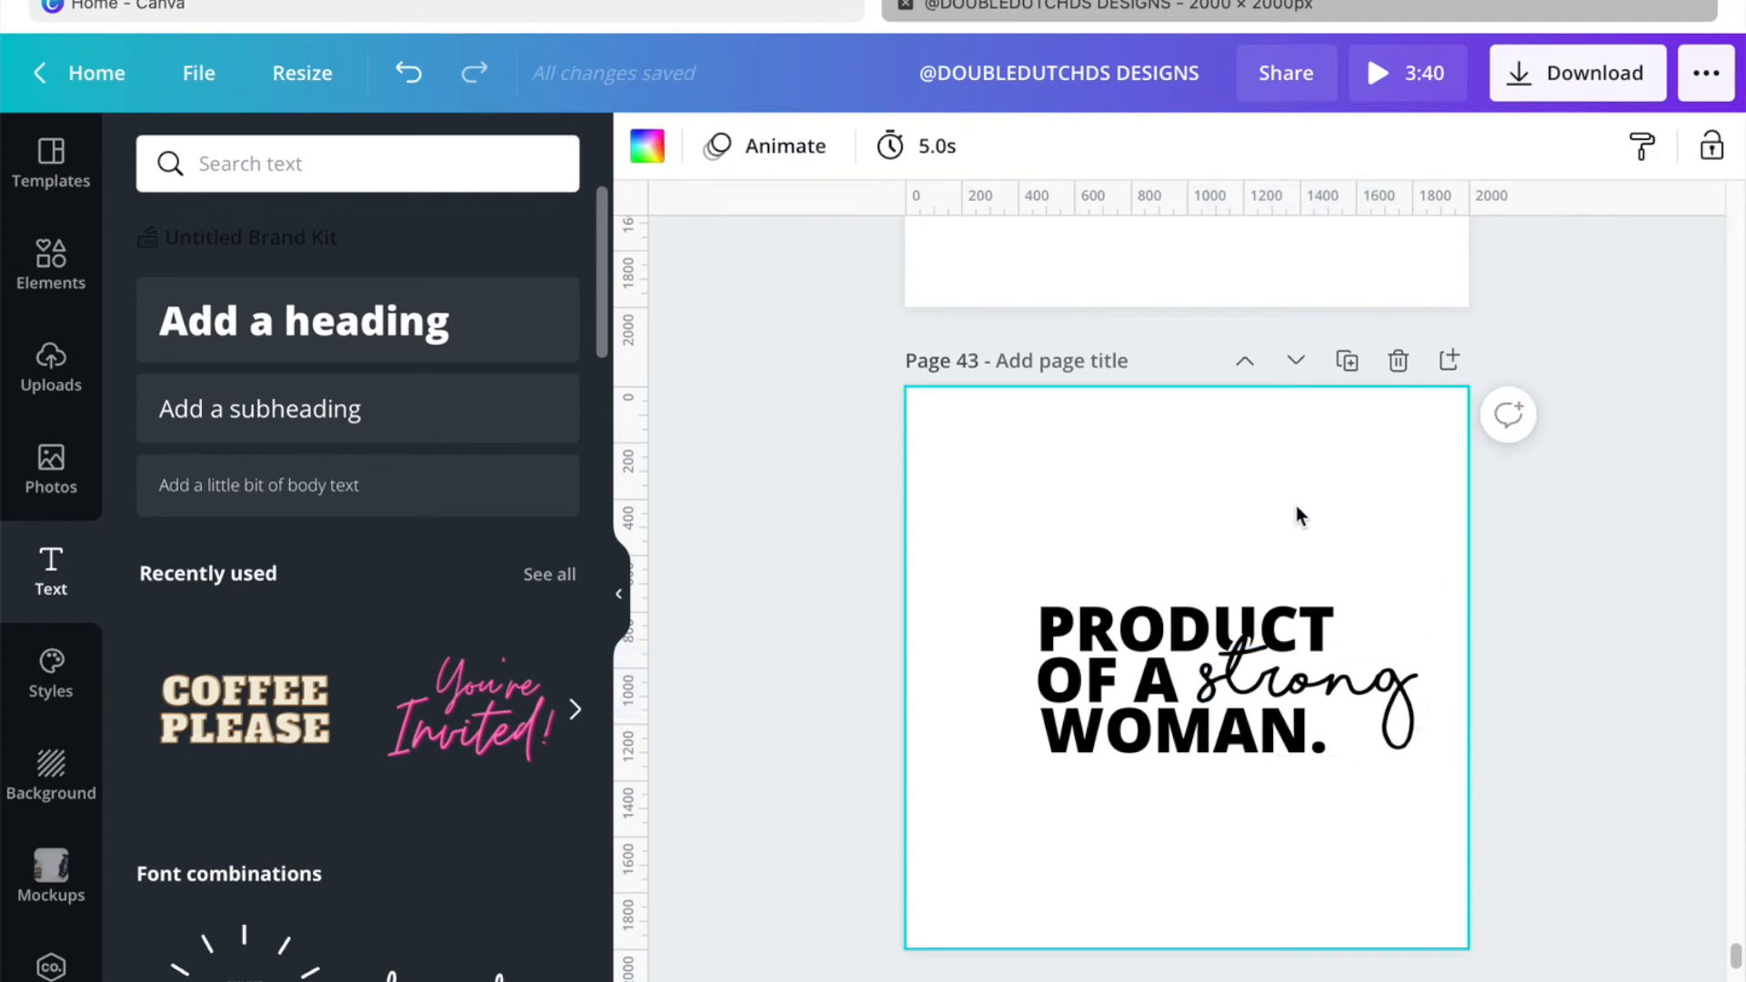
click(1217, 696)
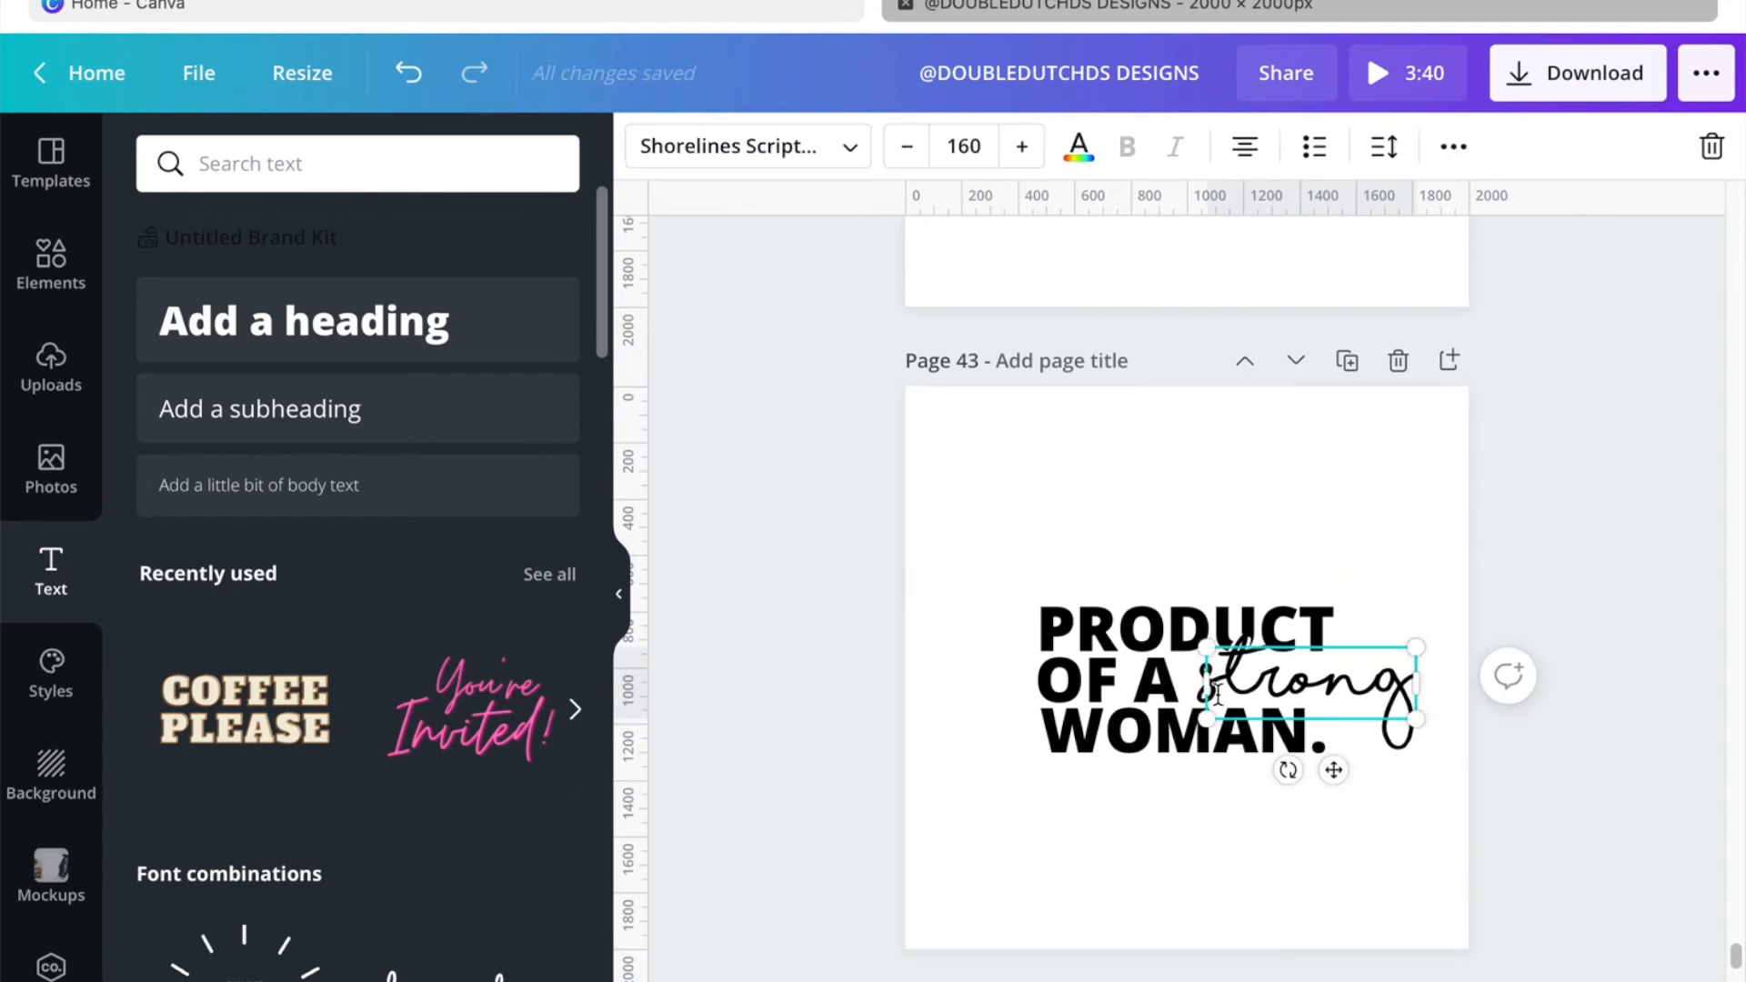
key(Down)
key(Down)
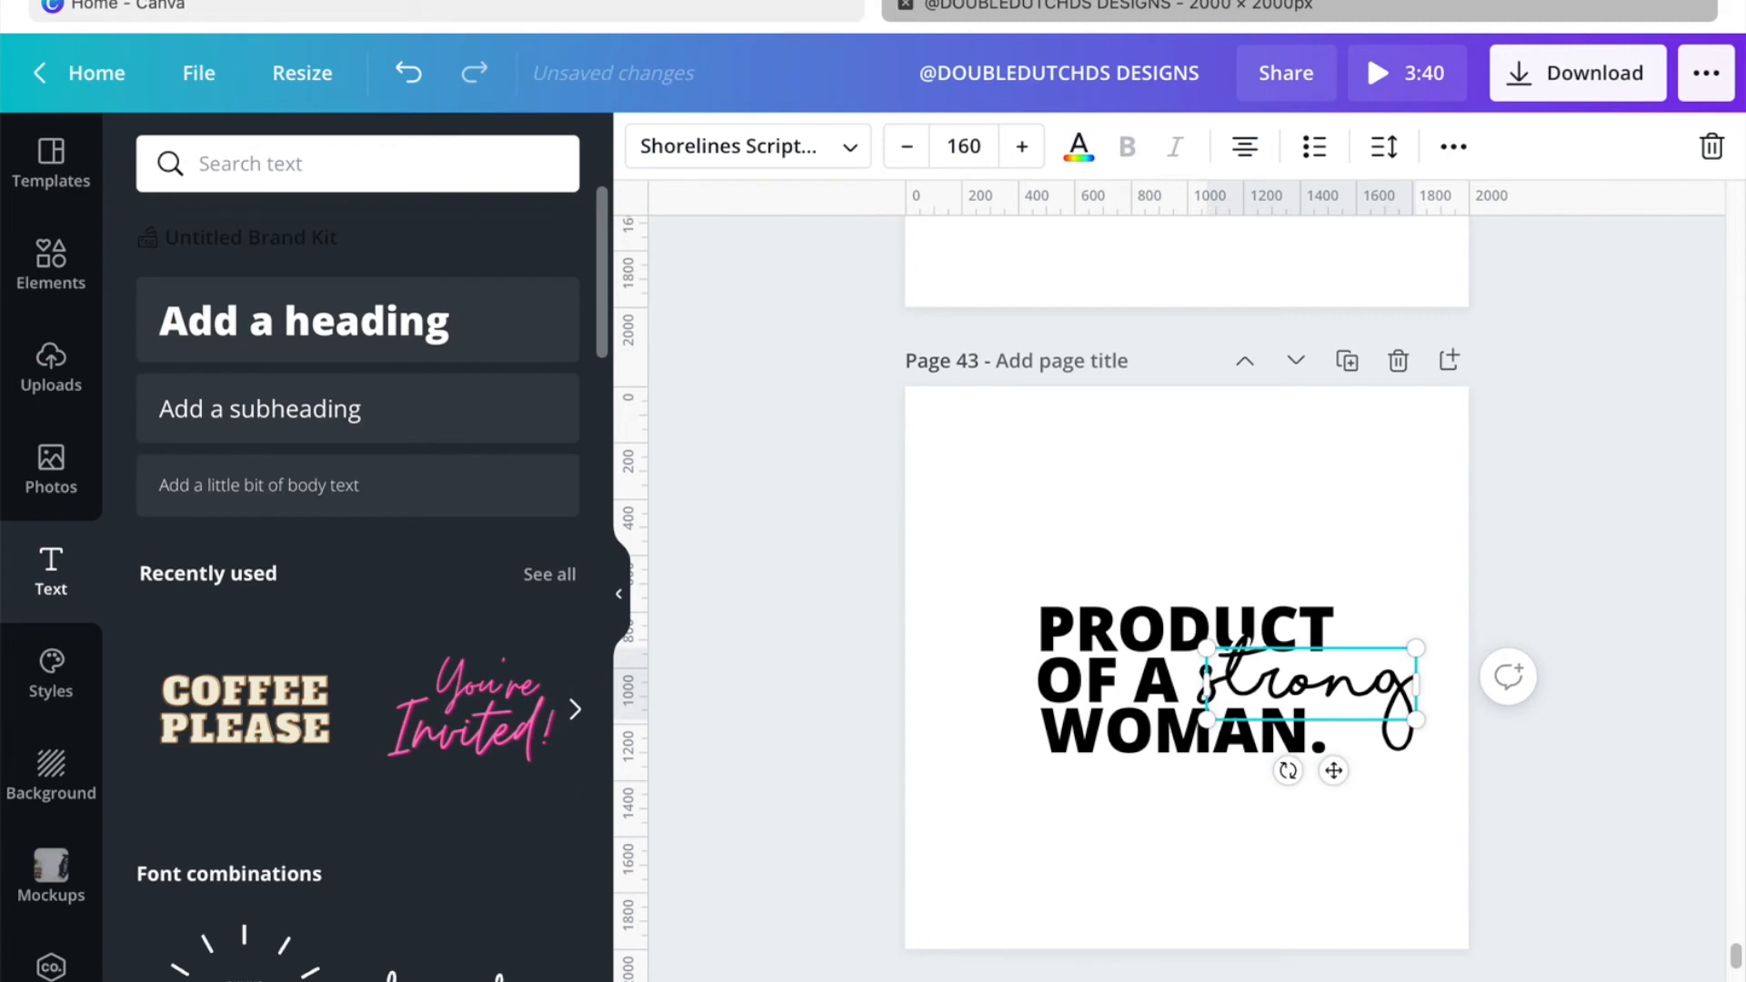
key(Left)
key(Left)
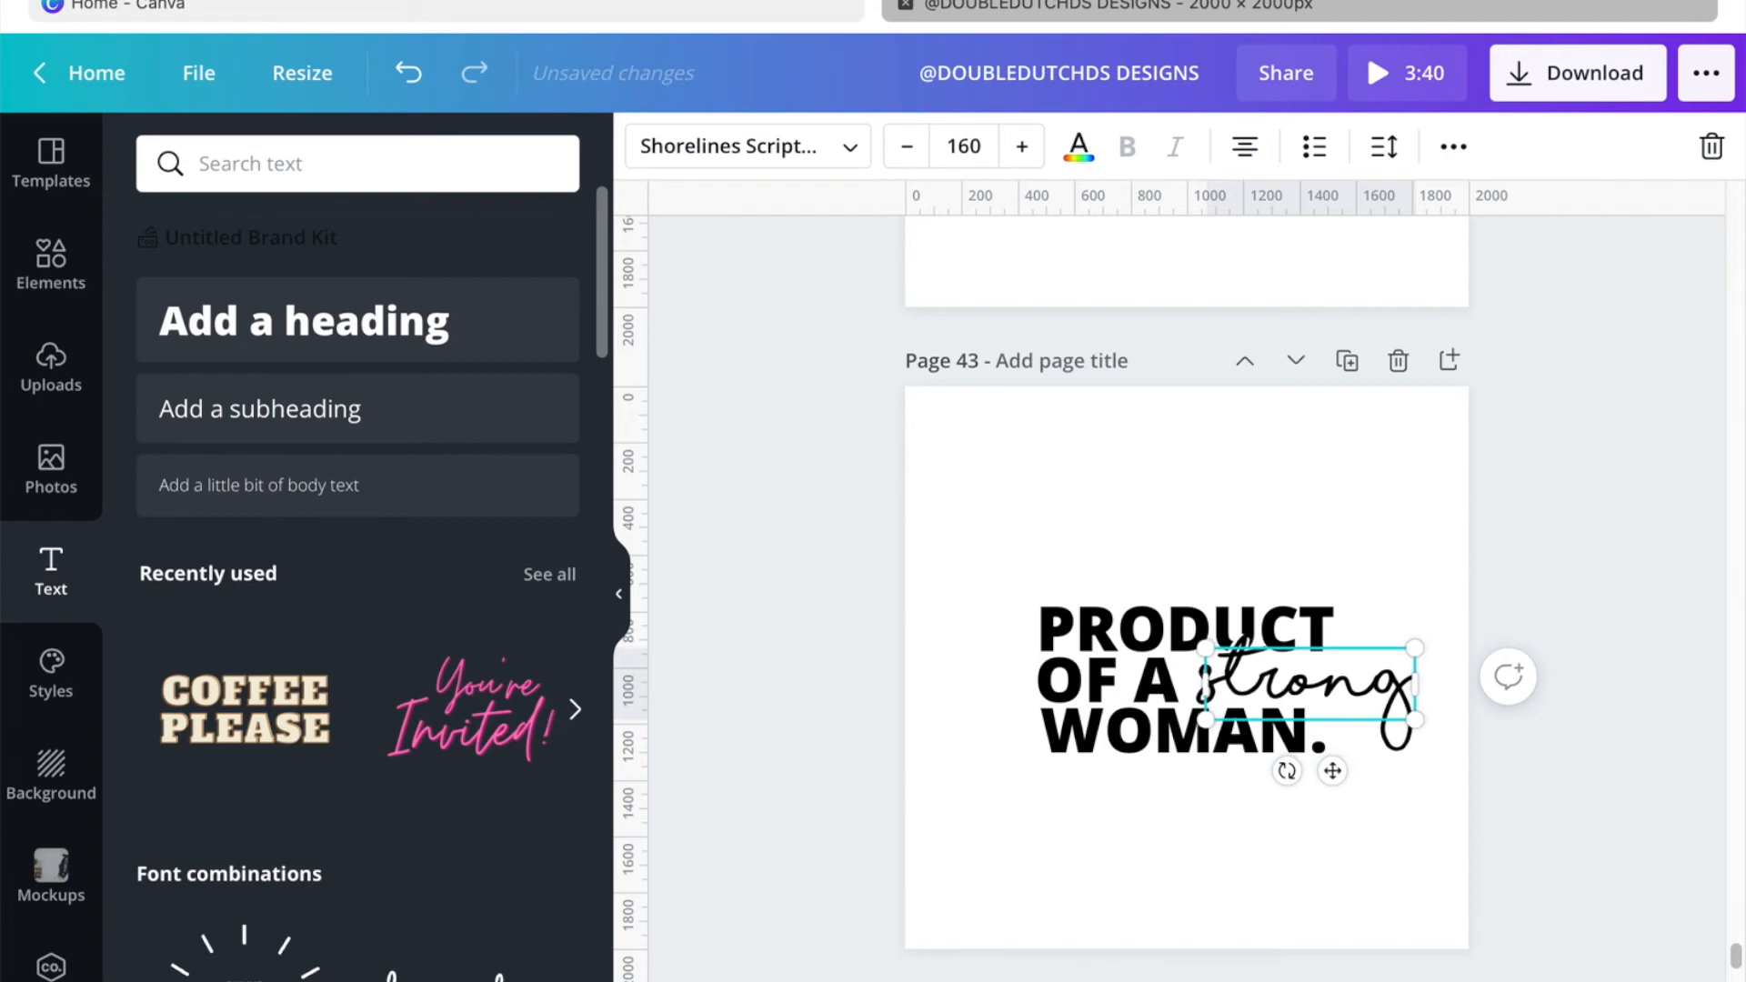
key(Left)
click(1253, 546)
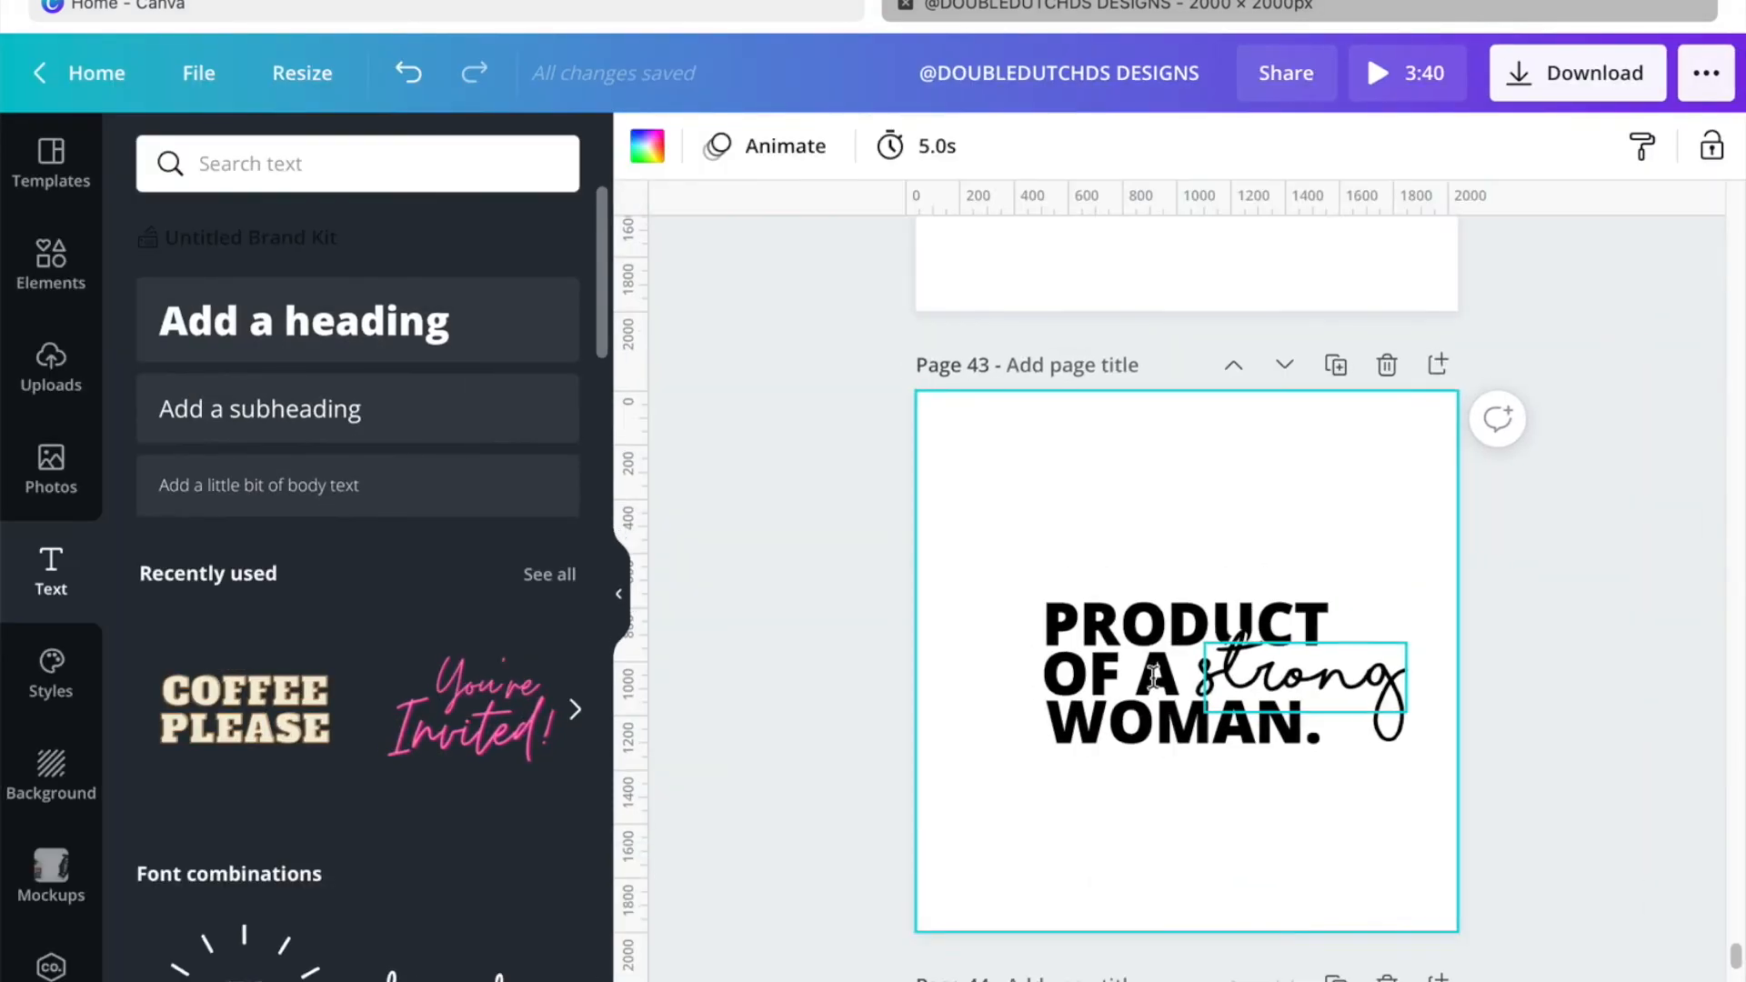
Step: Set the white shadow behind the script "strong" to offset 39 and direction -122
click(1281, 702)
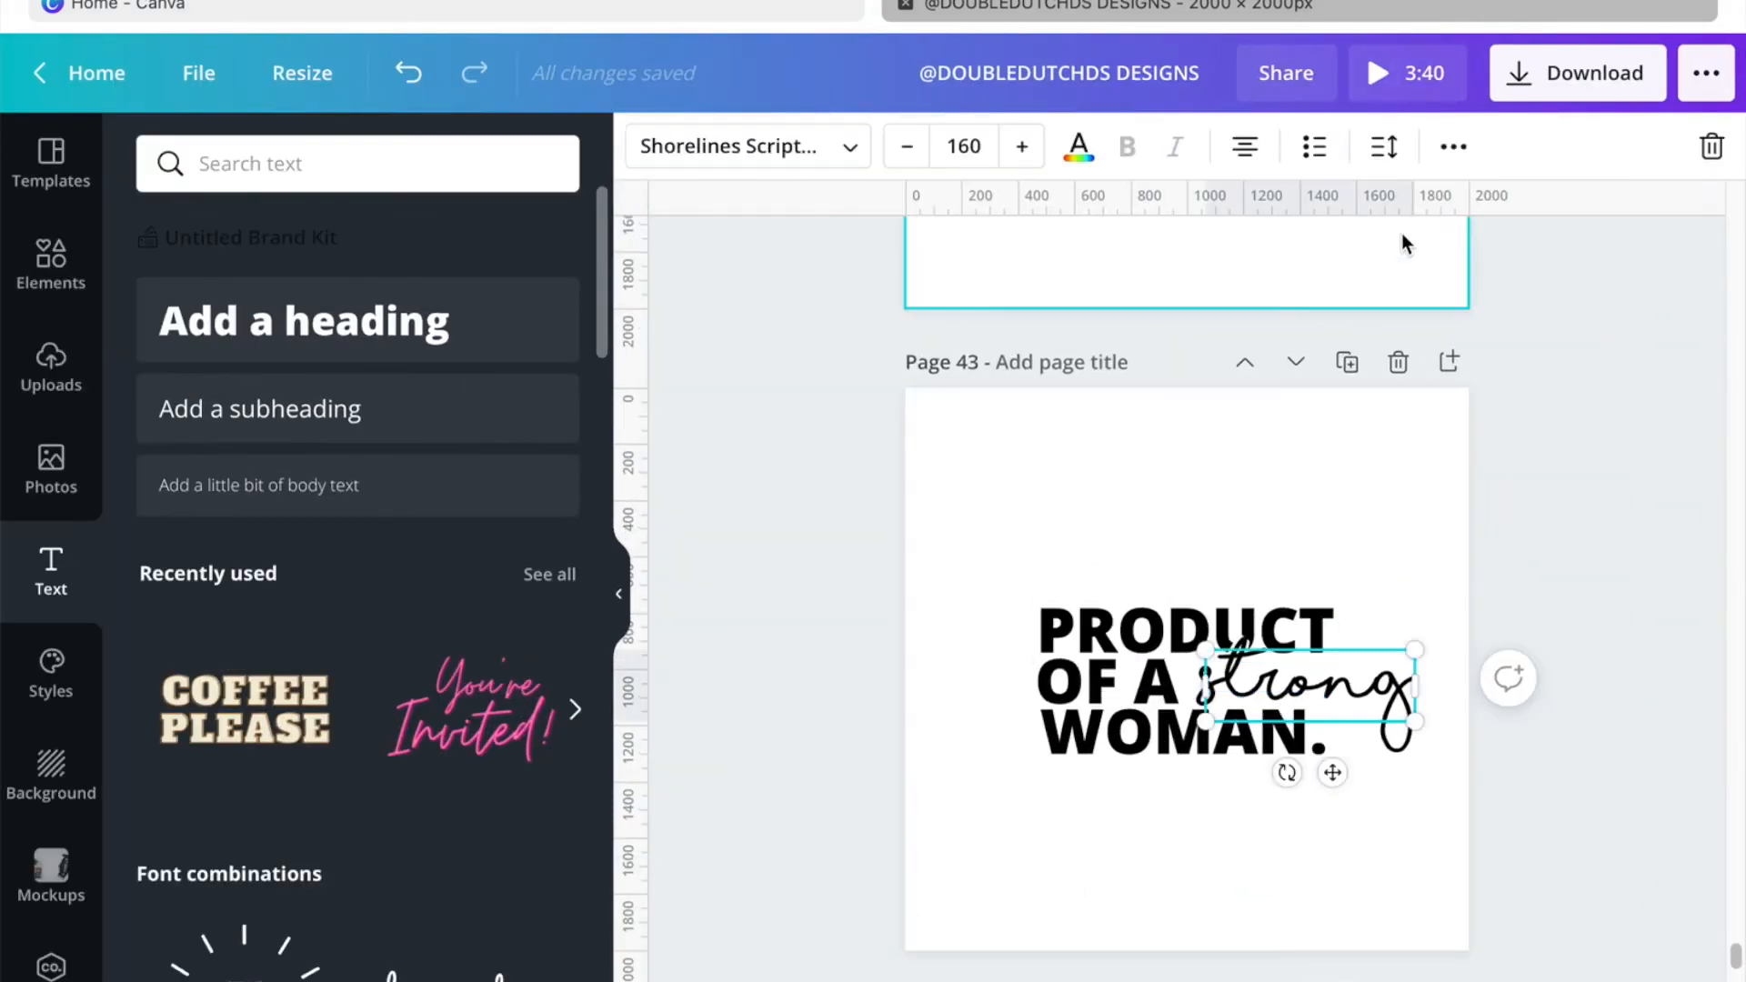
click(1447, 148)
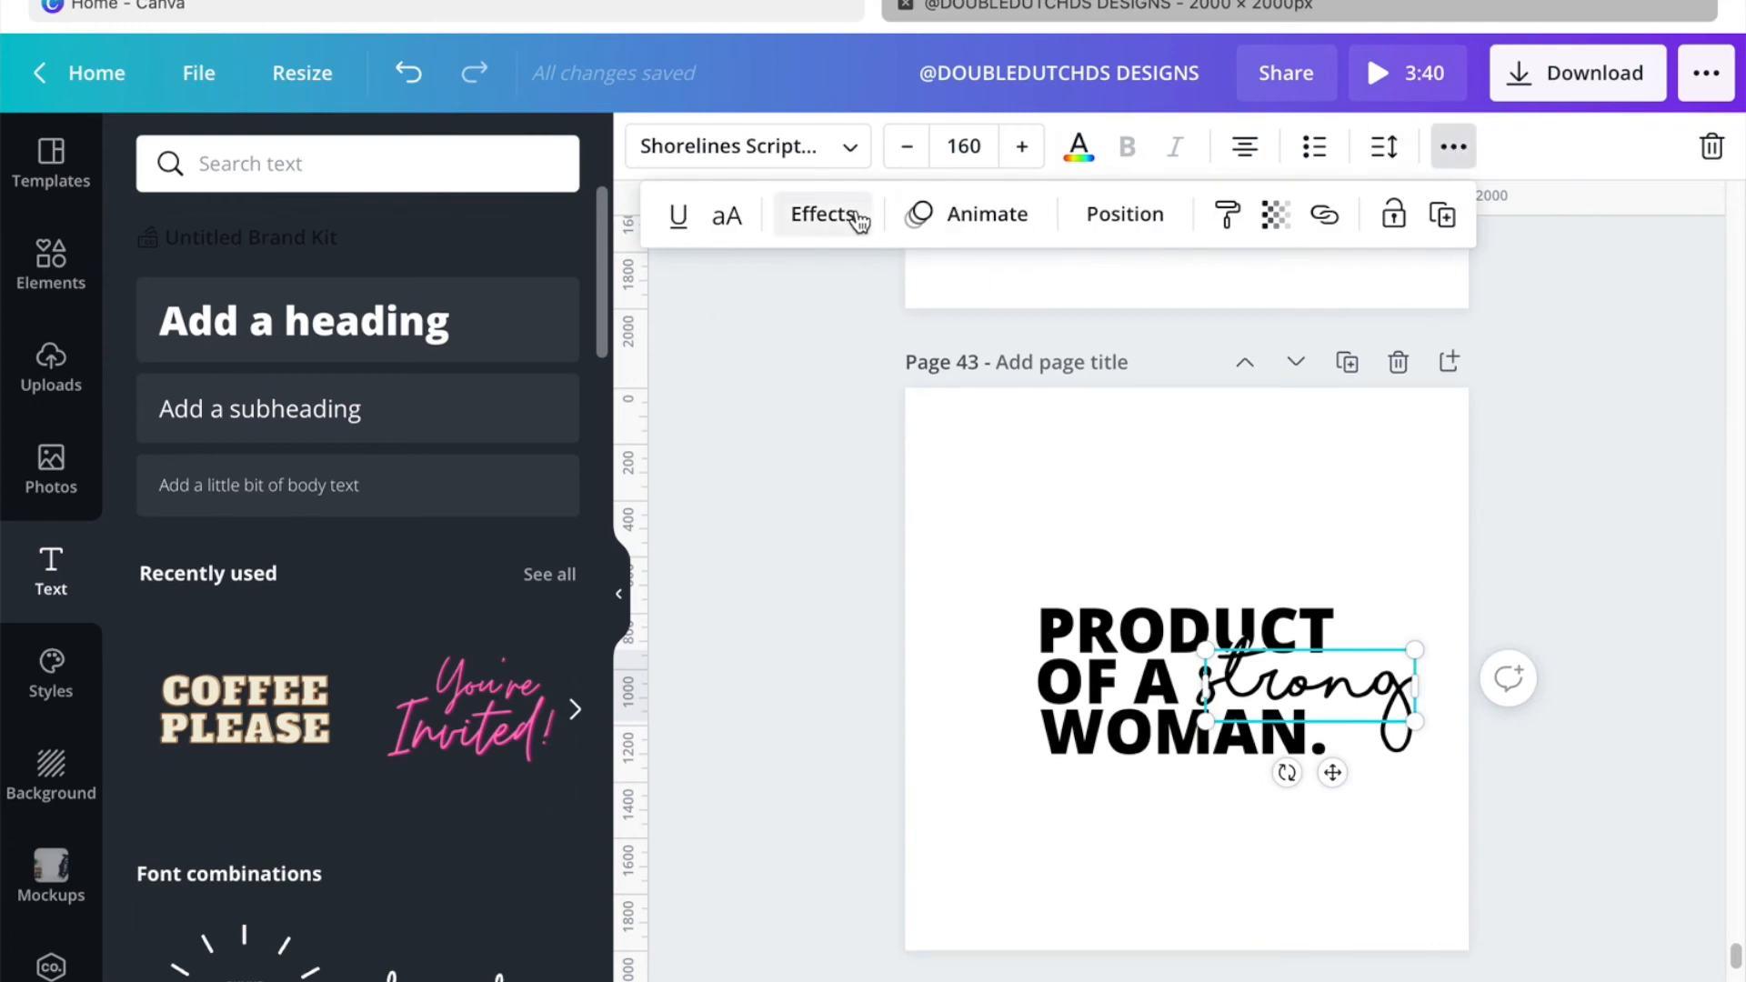
click(823, 214)
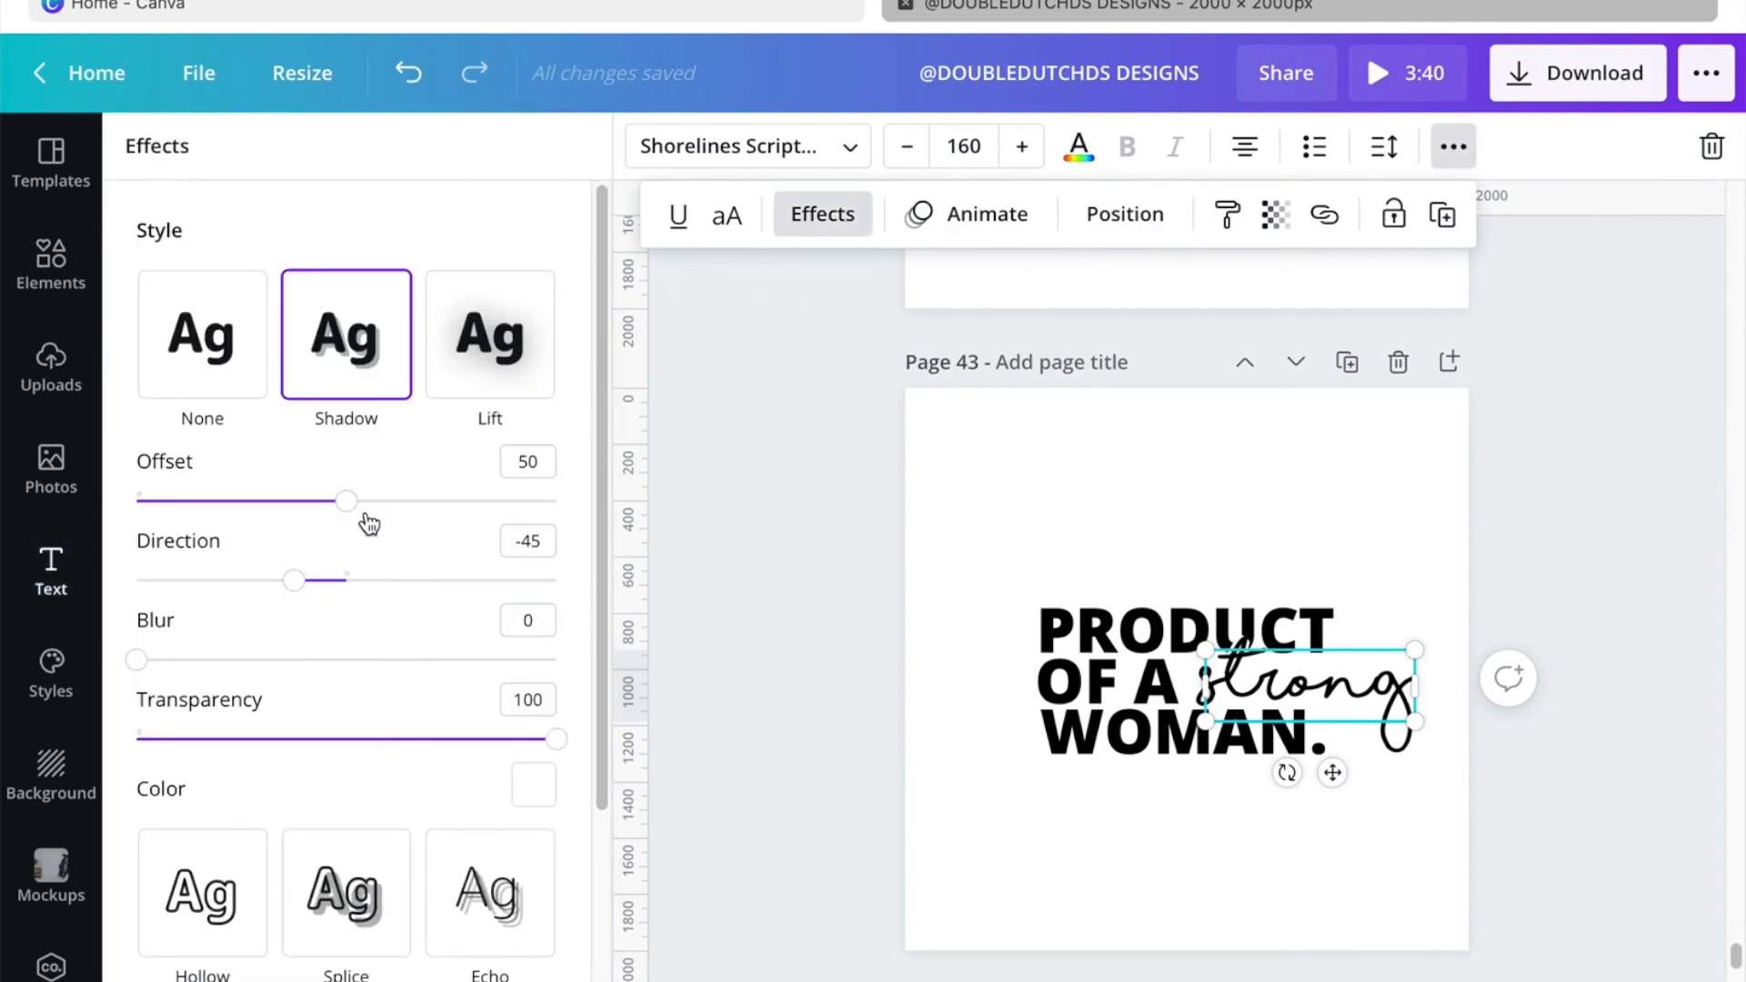
drag(354, 503, 304, 516)
drag(304, 593, 225, 571)
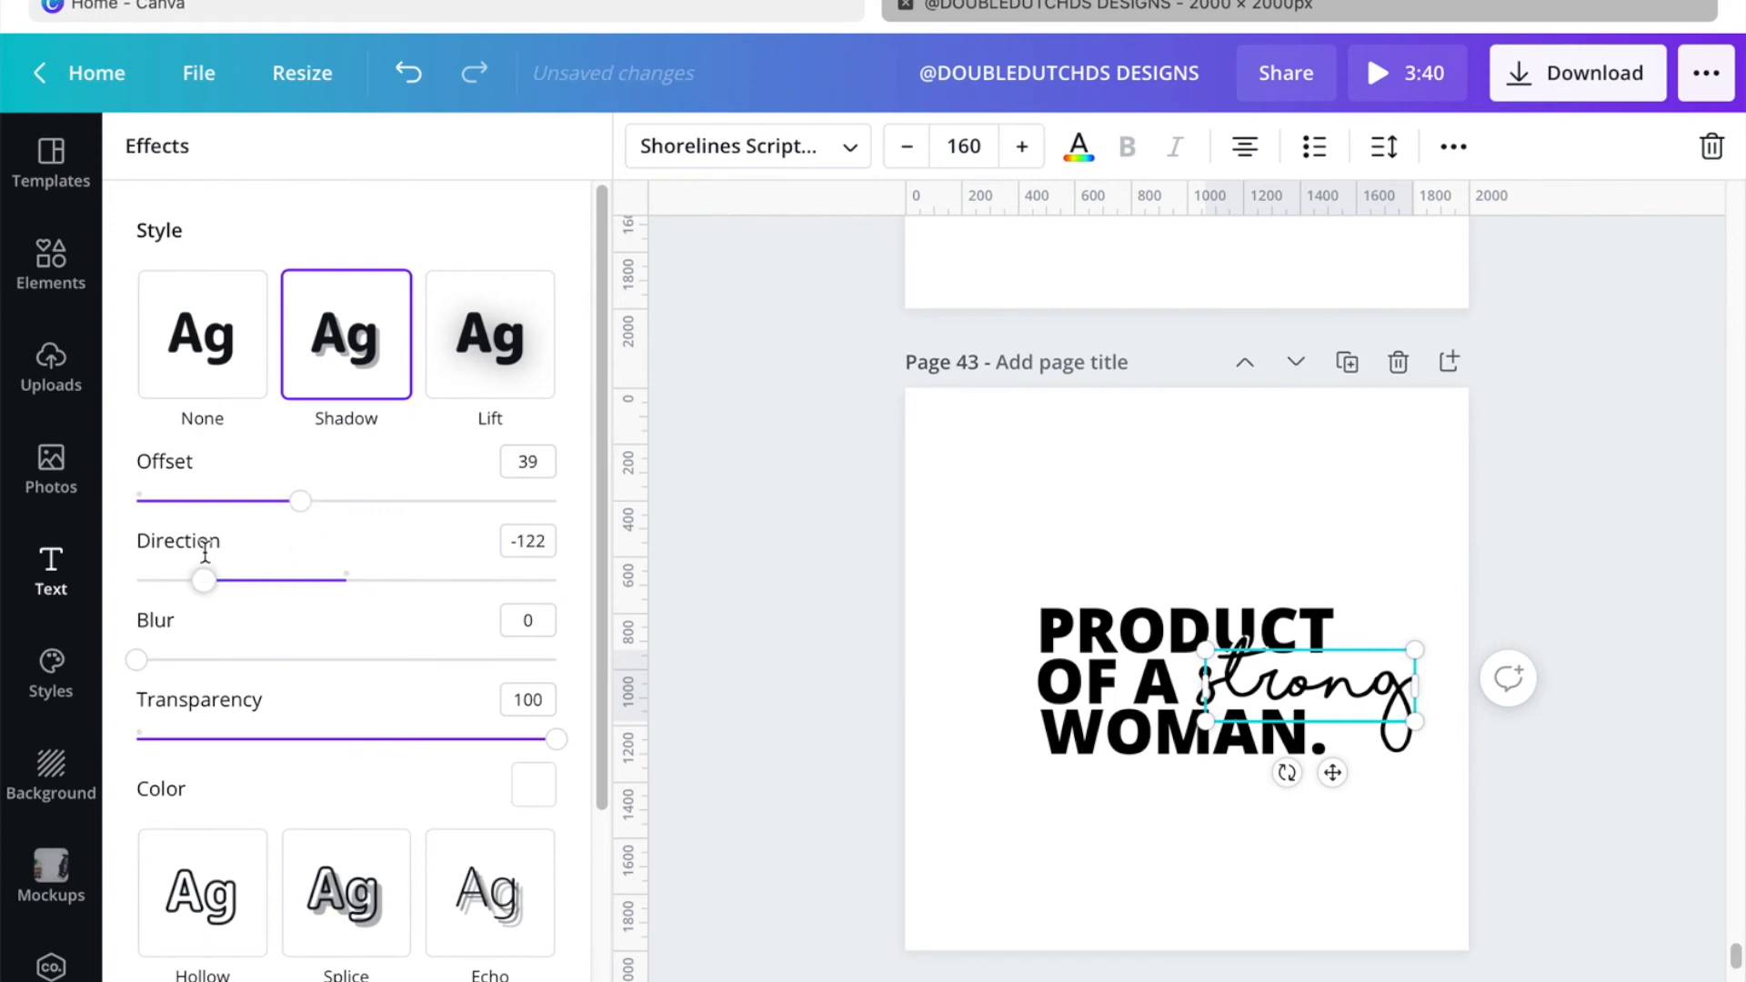
click(1057, 450)
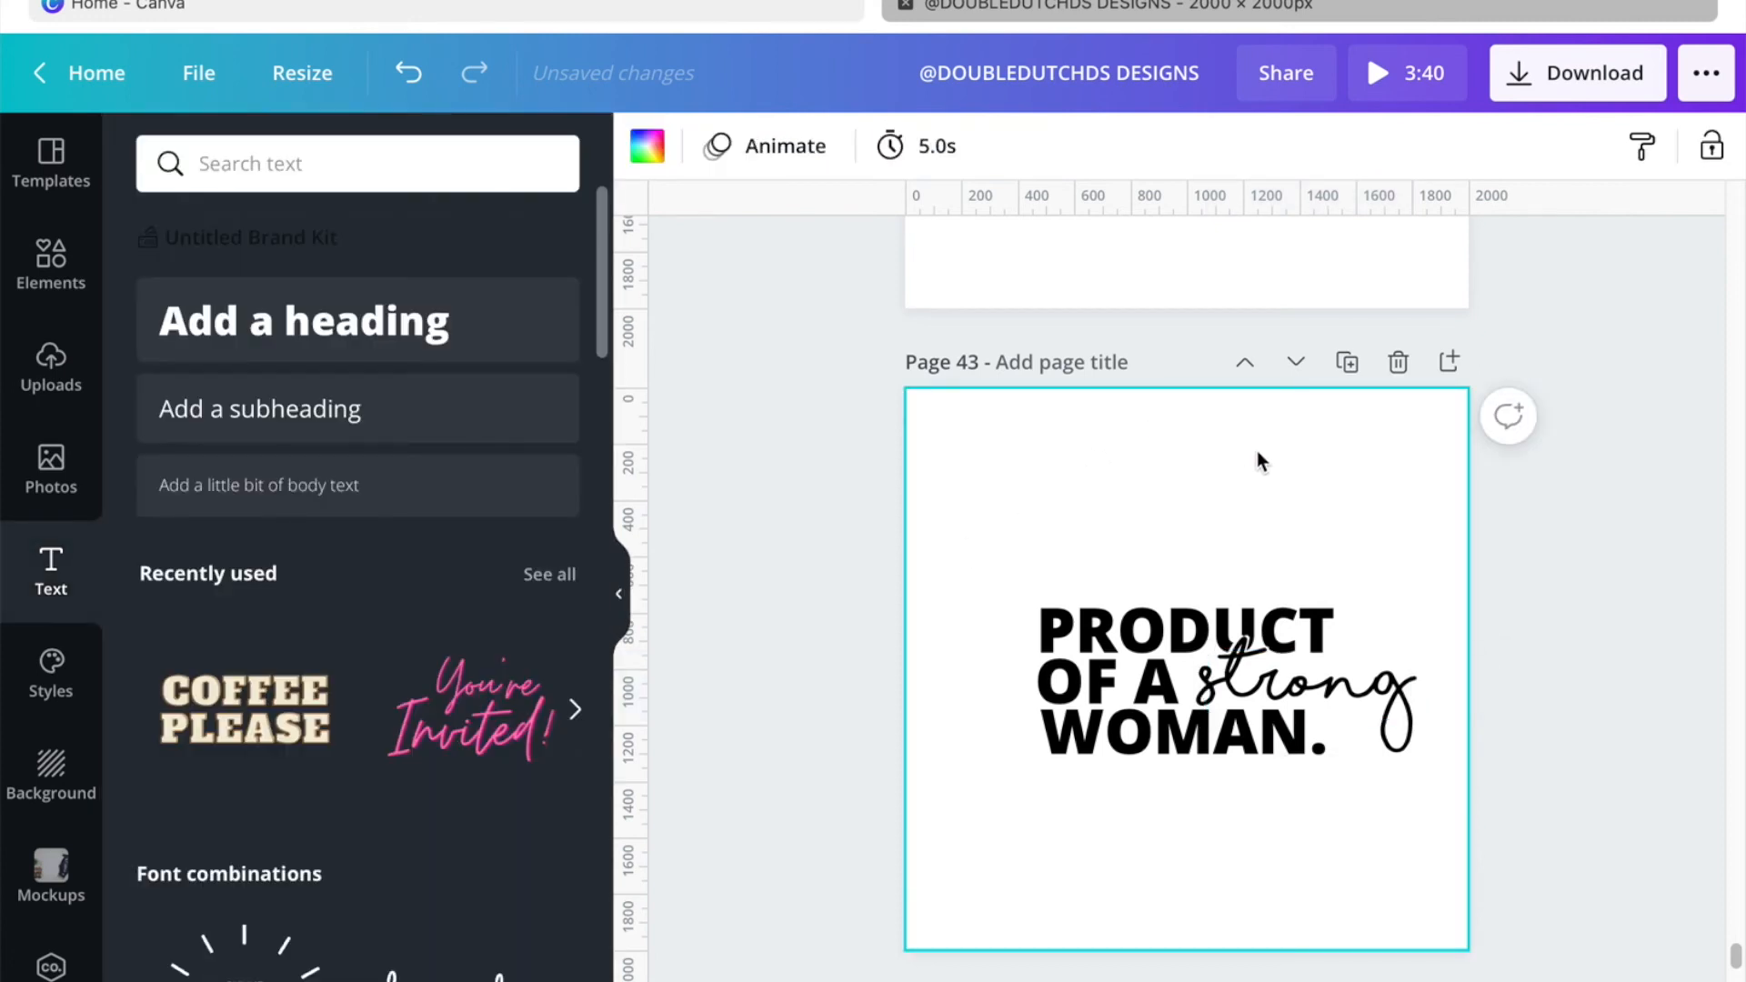
Step: Group all the text pieces of the "PRODUCT OF A strong WOMAN." design on page 43
drag(1384, 864, 1029, 499)
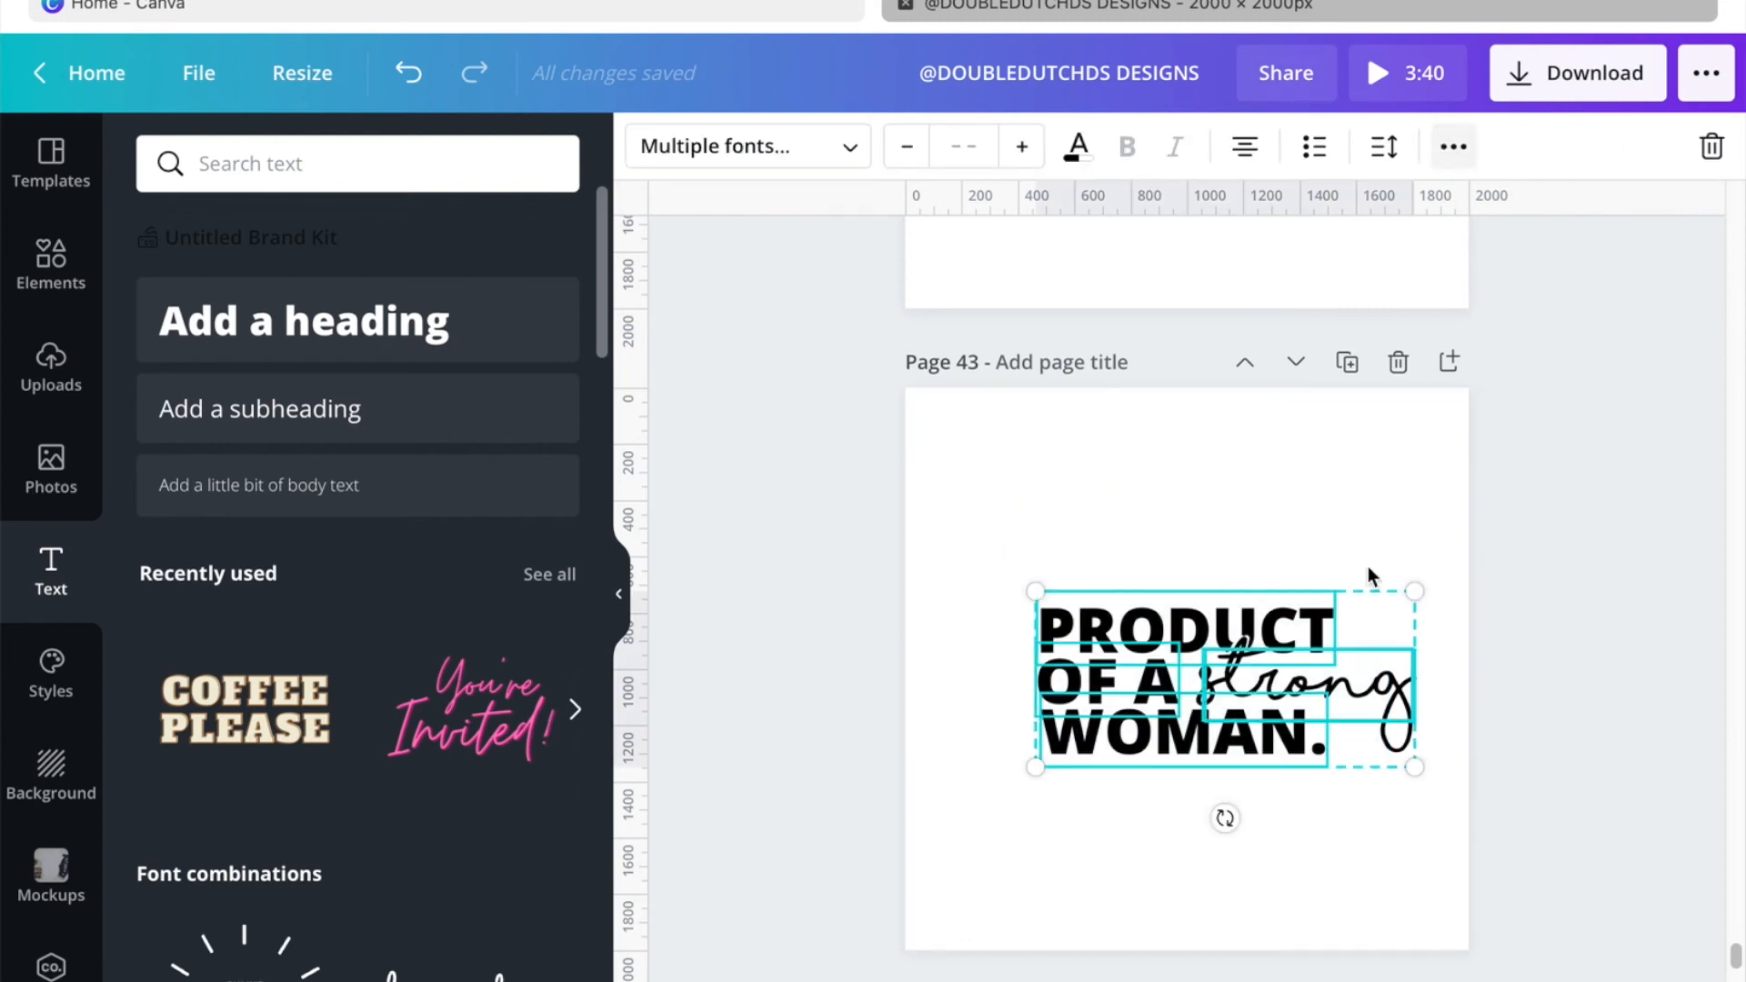
click(1454, 146)
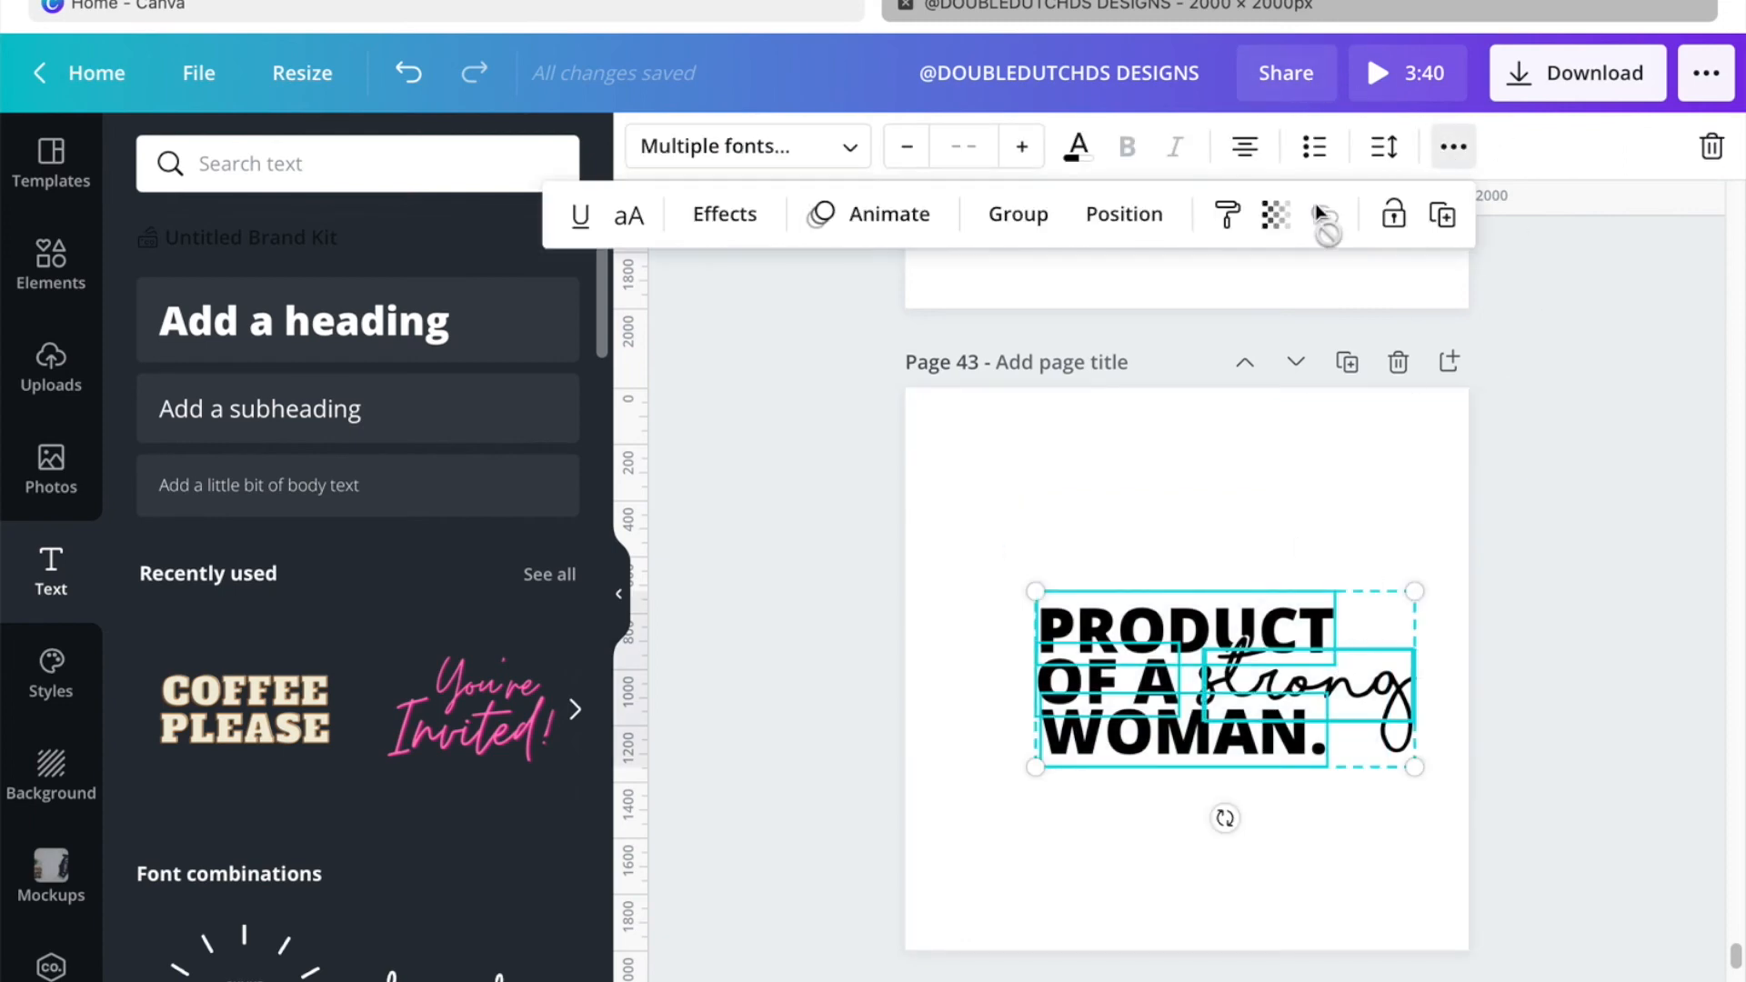
click(1038, 229)
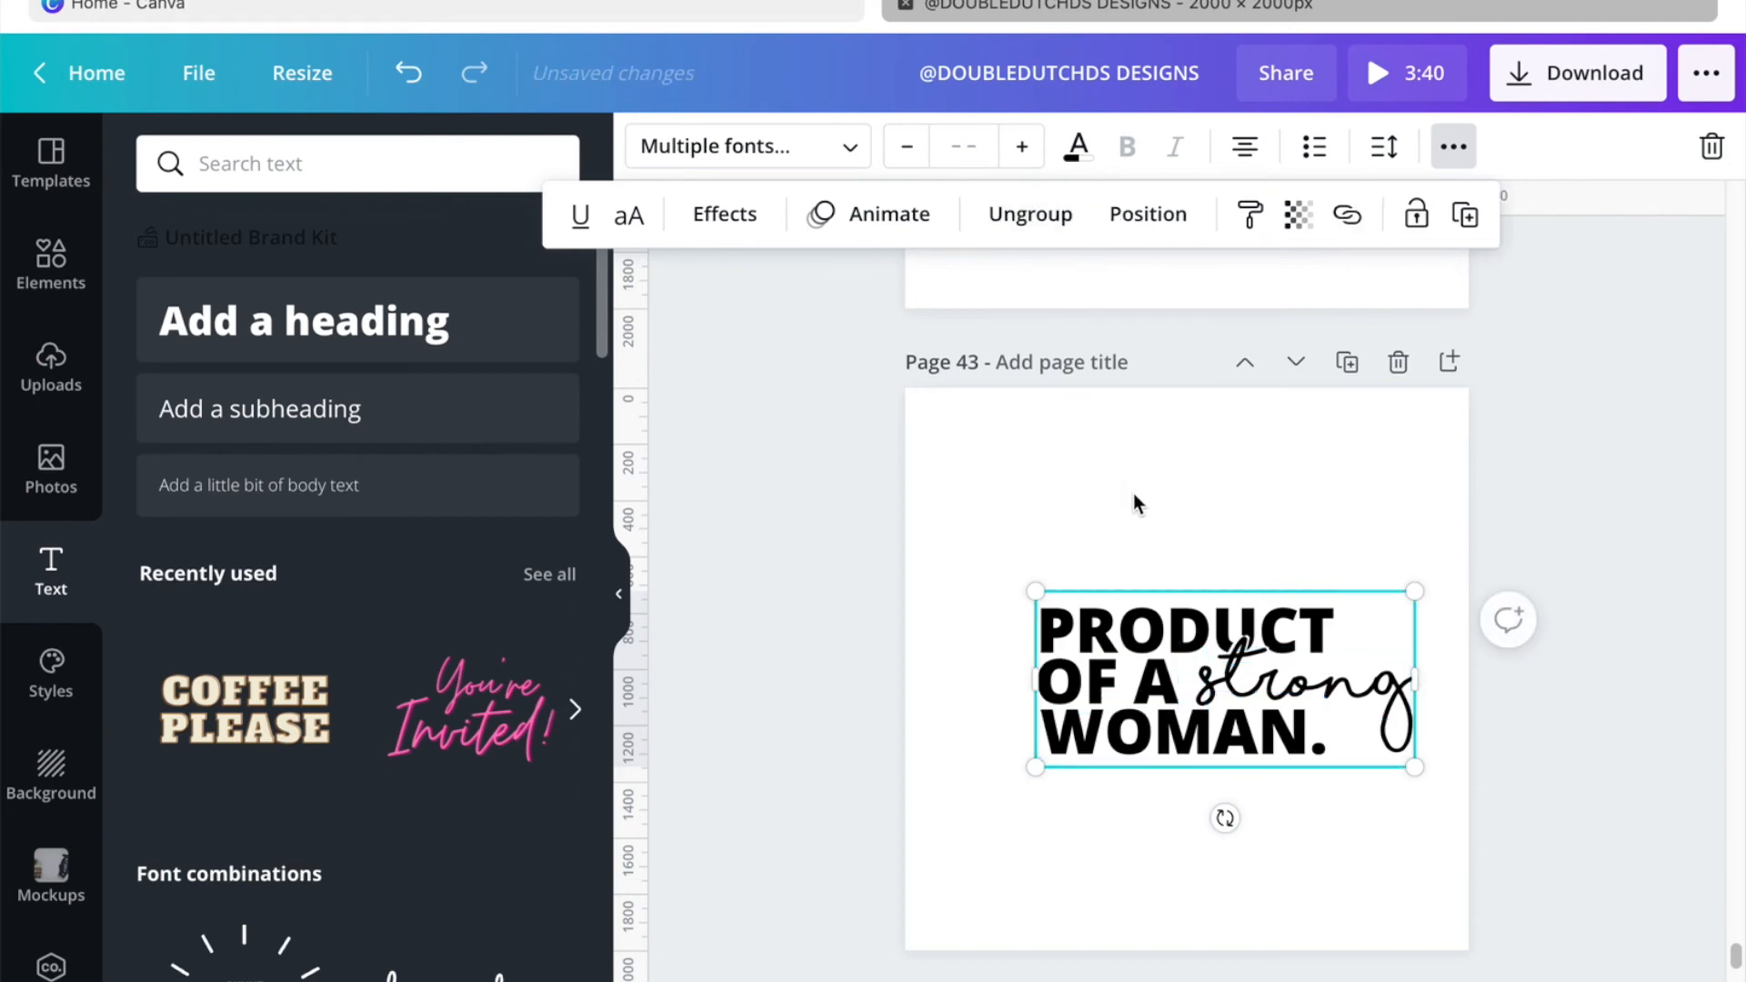
Step: Group the "strong woman" script and its "TRUE TO SELF. VULNERABLE. CREATOR." lines on page 42
scroll(1133, 498, down, 3)
scroll(1132, 502, down, 5)
scroll(1128, 419, up, 13)
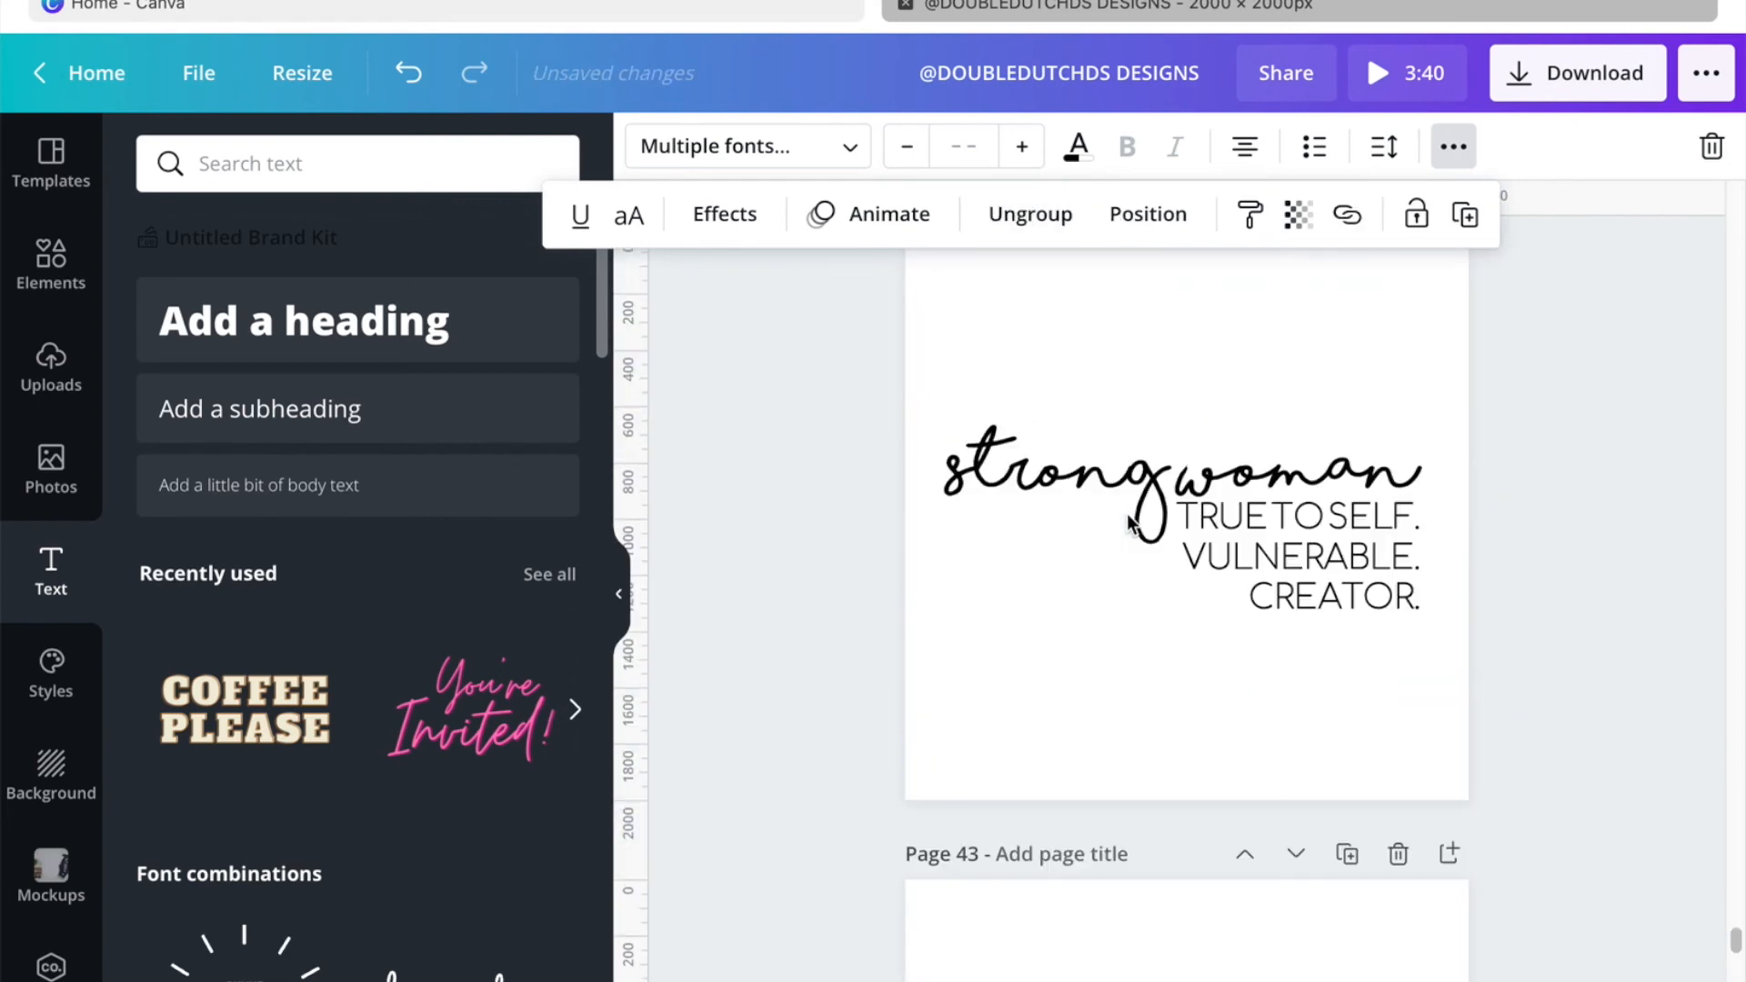
drag(1355, 684, 1165, 413)
click(1453, 147)
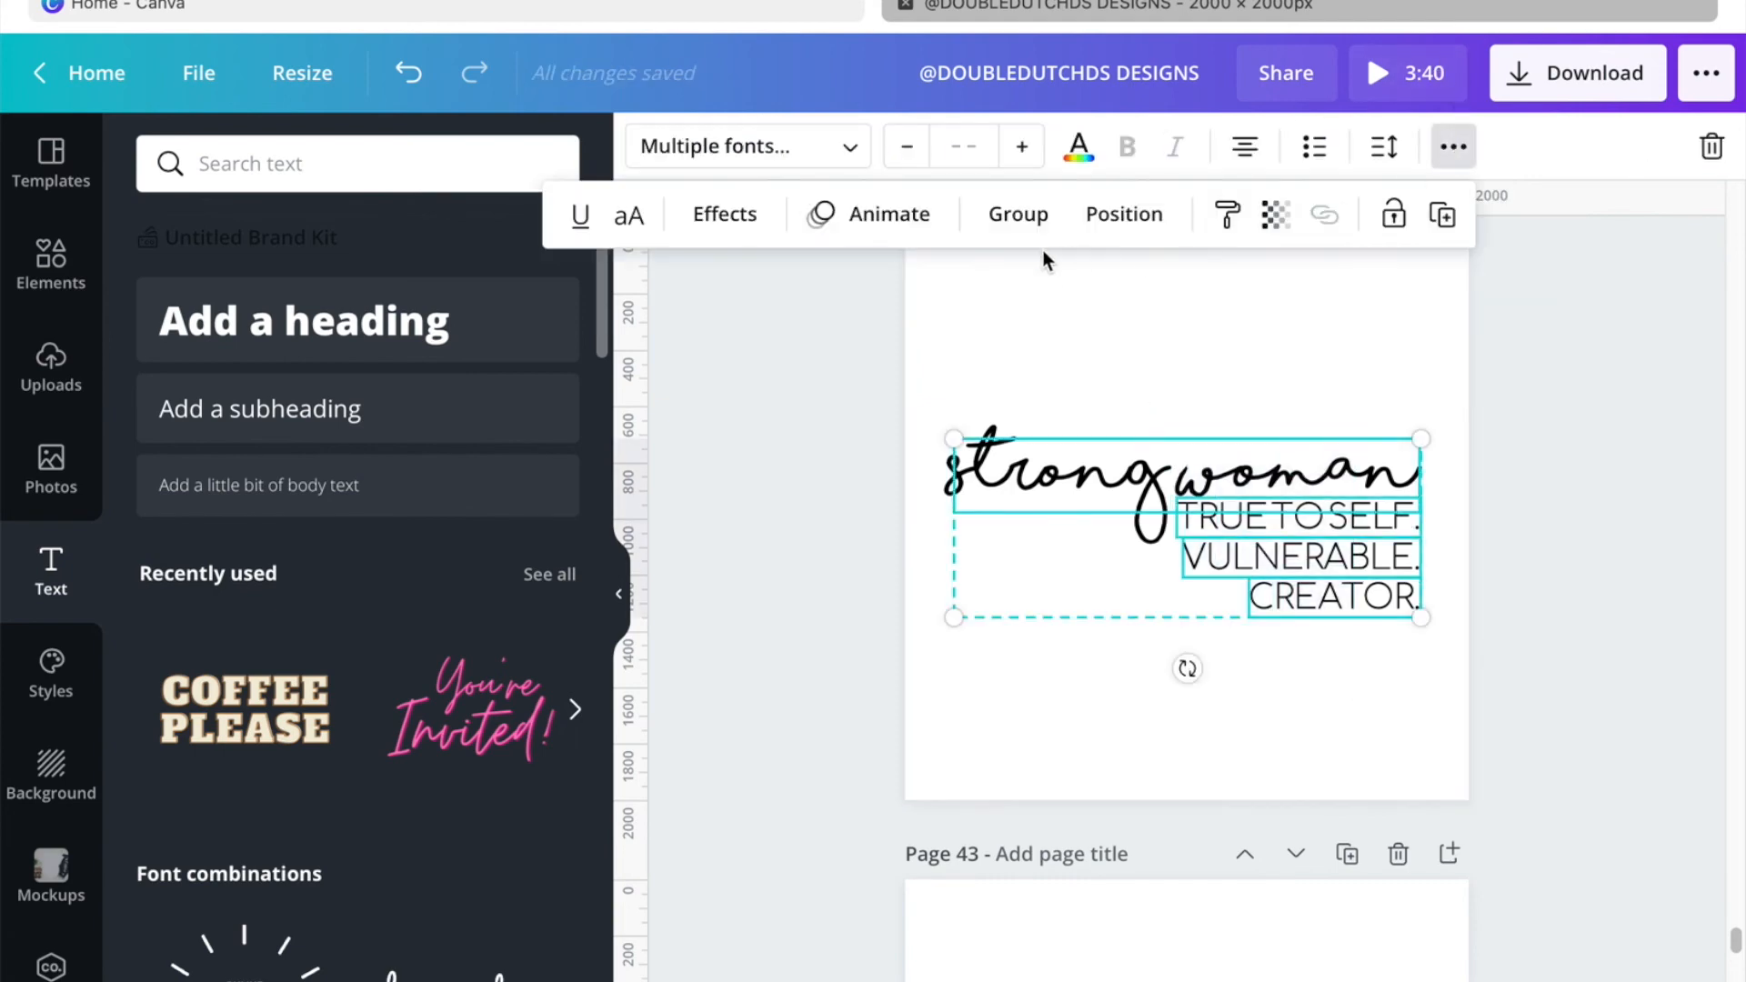
click(1023, 219)
Step: Copy the grouped "strong woman" design onto the T-shirt and baby bodysuit mockup on page 44
right_click(1123, 467)
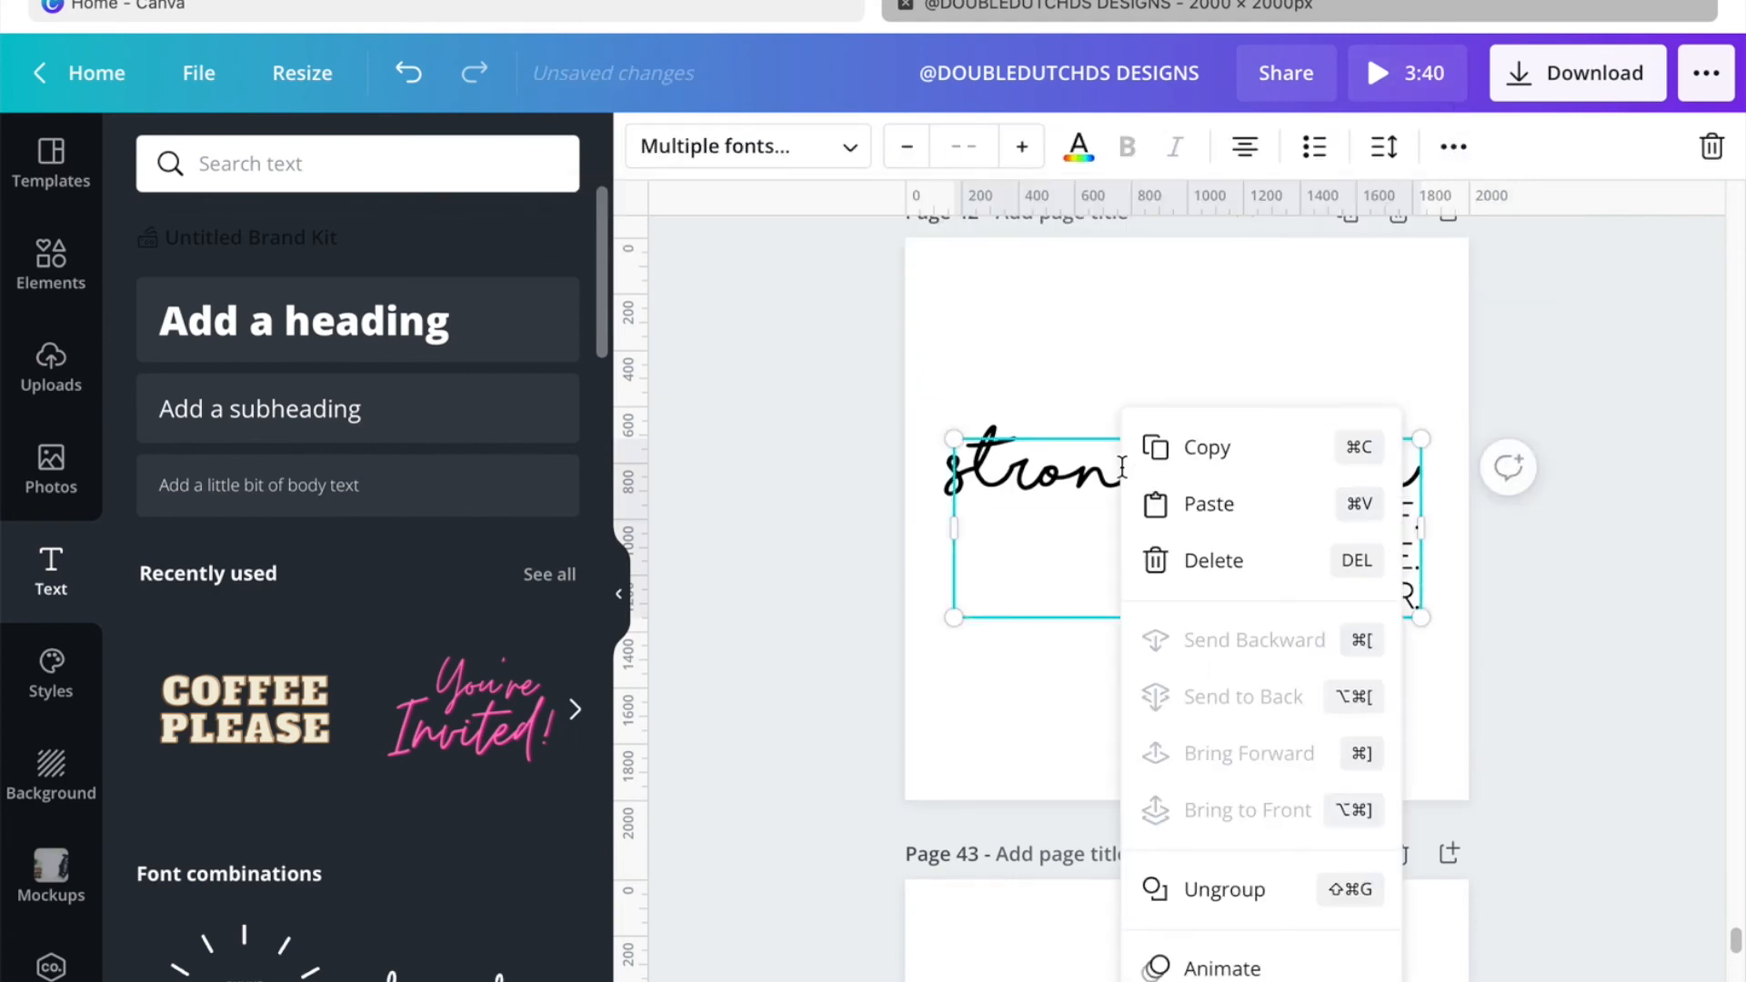
click(1151, 445)
scroll(1160, 592, up, 5)
scroll(1155, 580, up, 15)
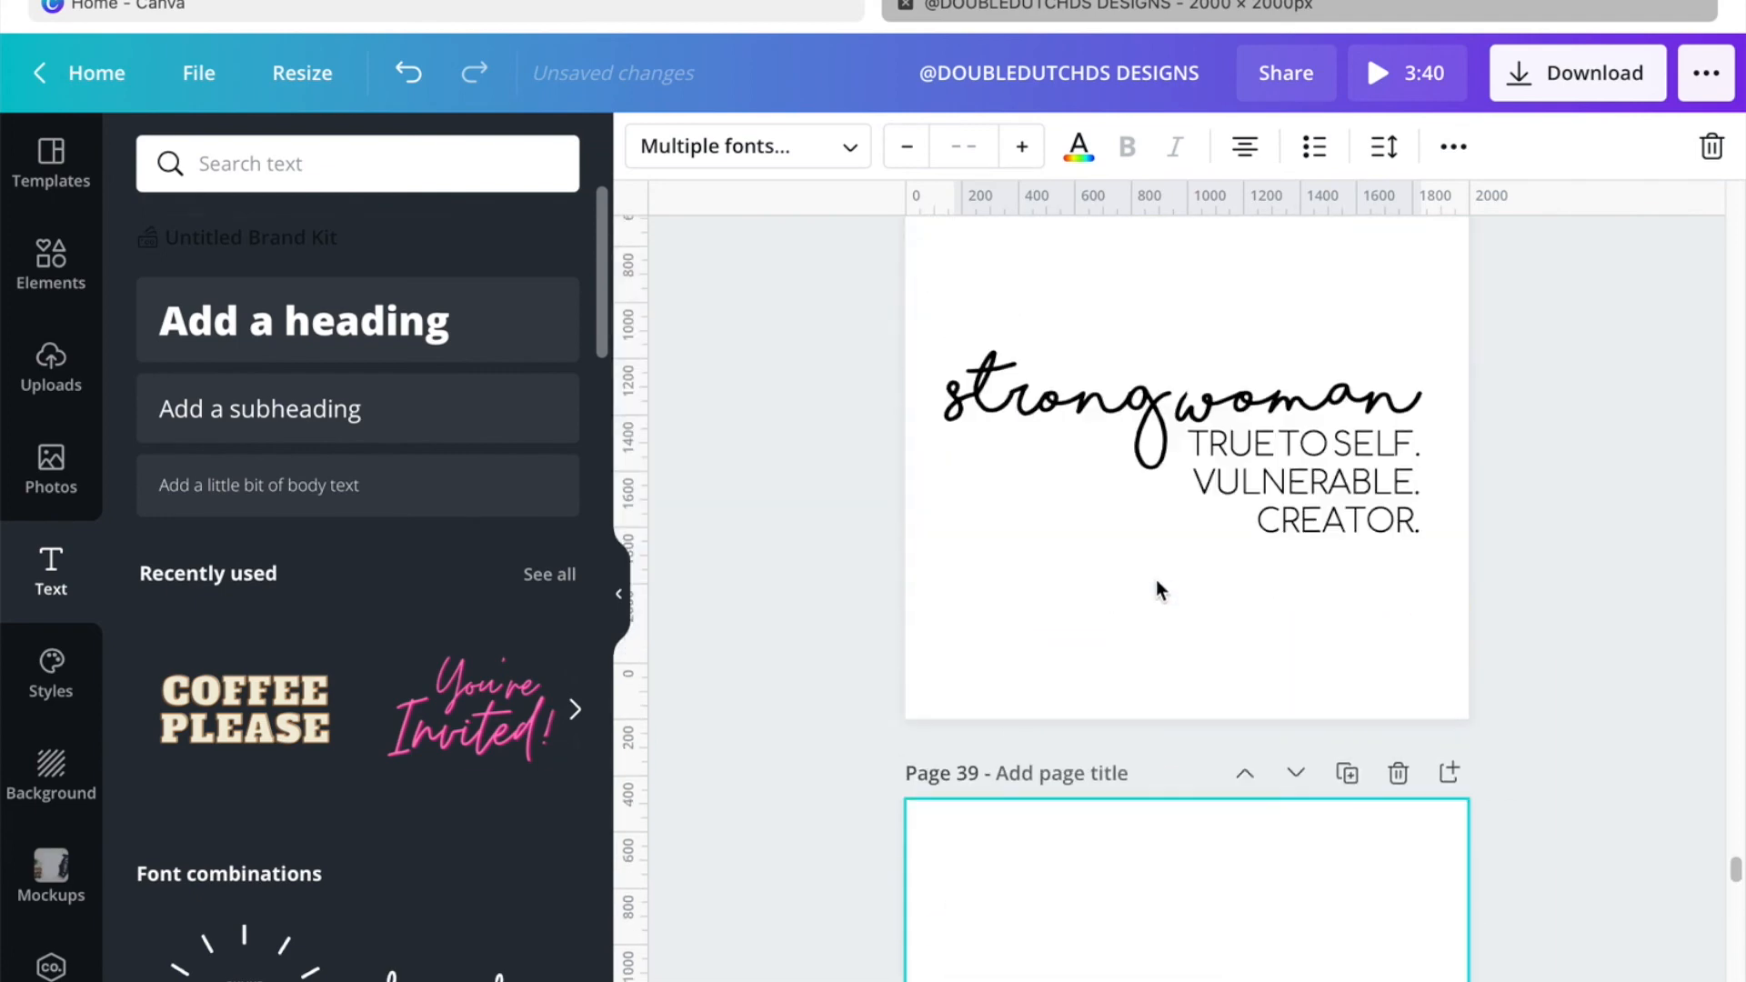
scroll(1155, 581, down, 10)
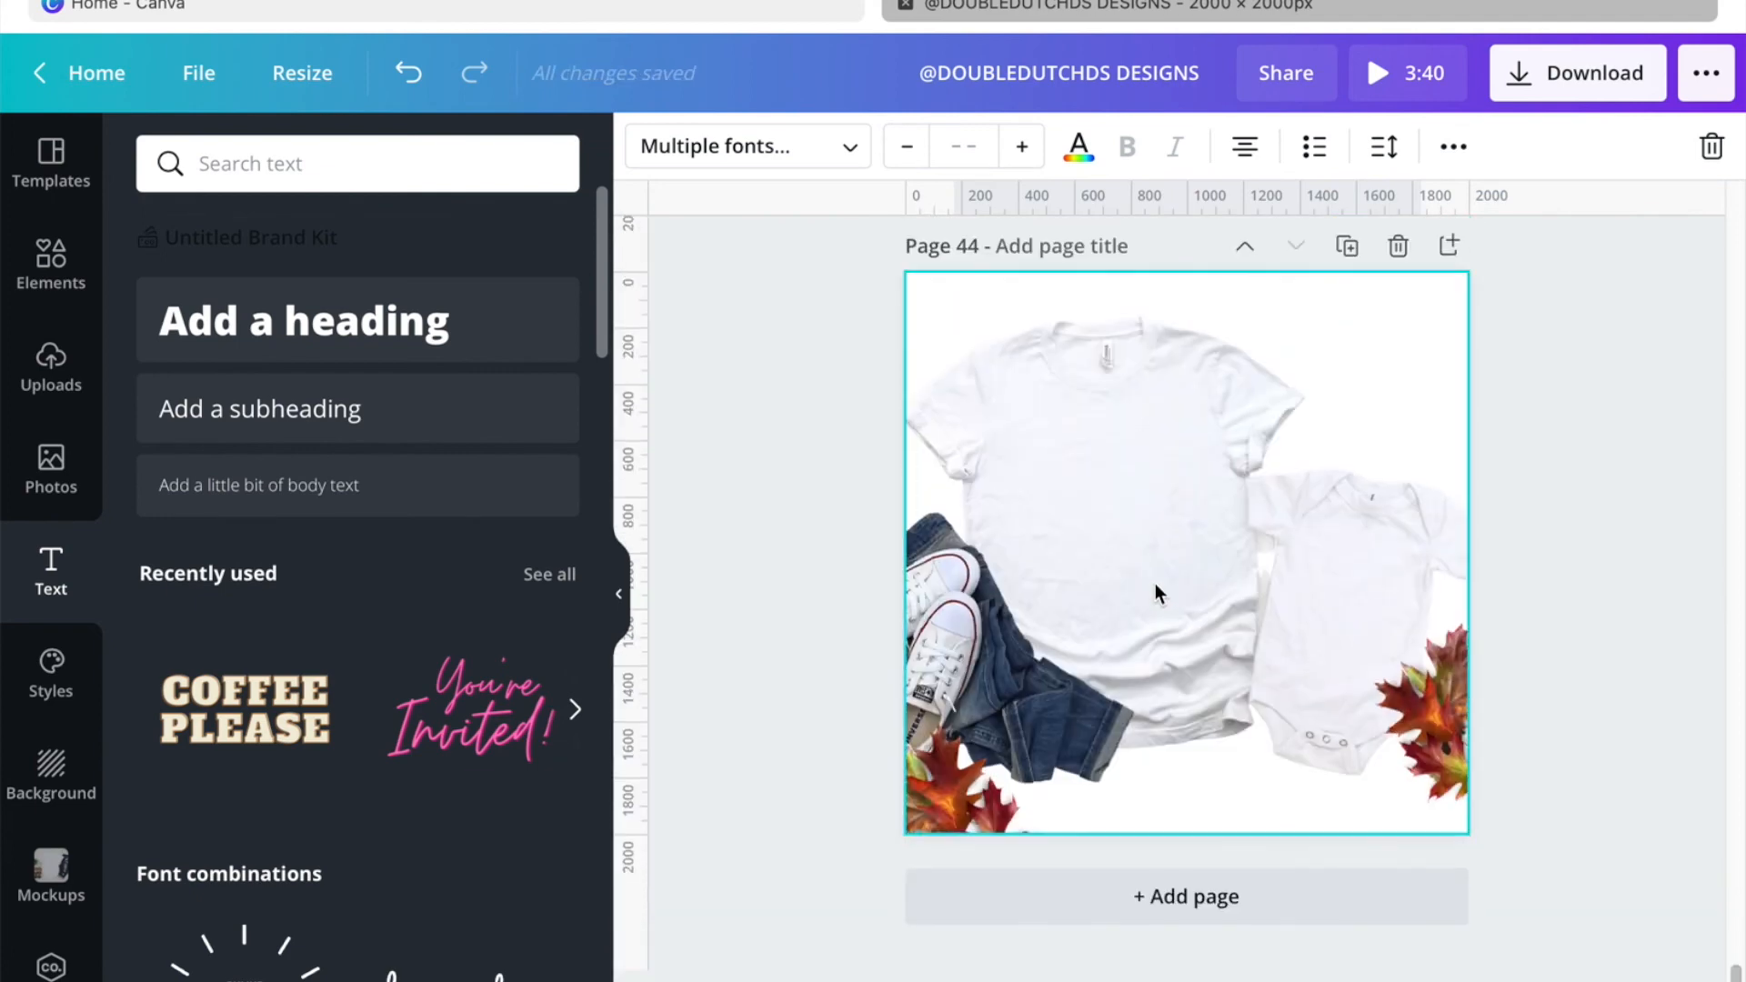
click(1127, 511)
key(ctrl+v)
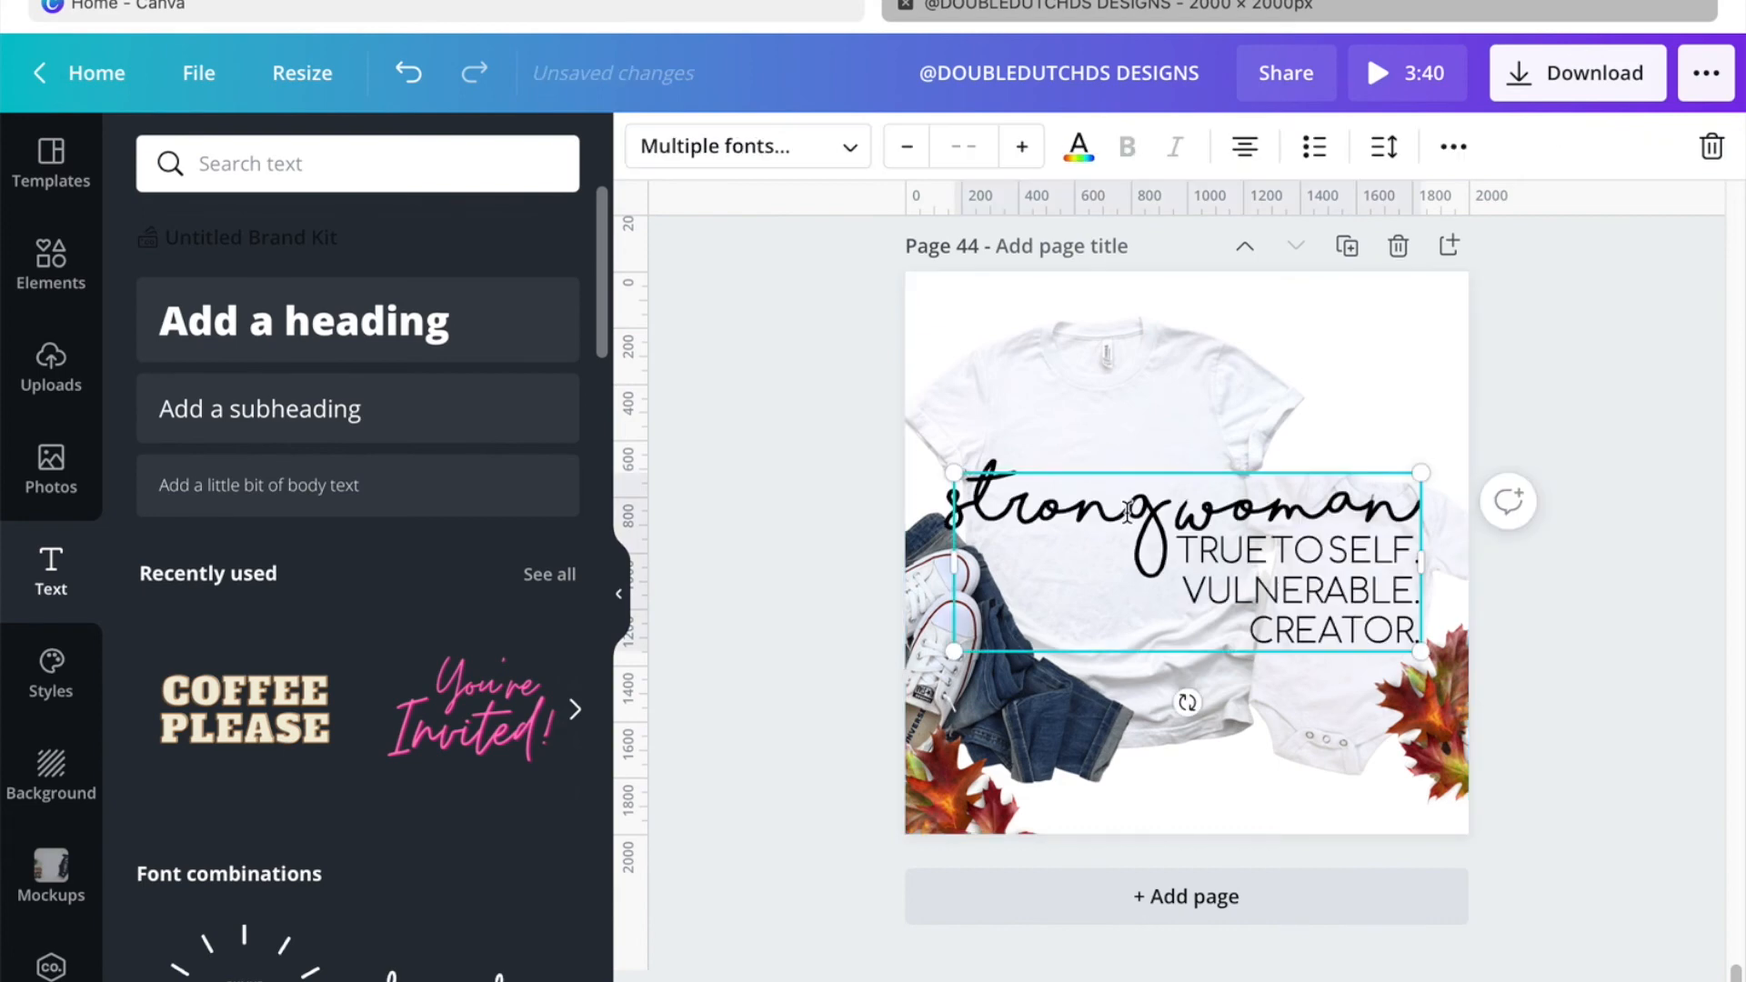
Step: Shrink the pasted "strong woman" design, place it across the T-shirt's chest and rotate it to follow the shirt
drag(1421, 651, 1187, 562)
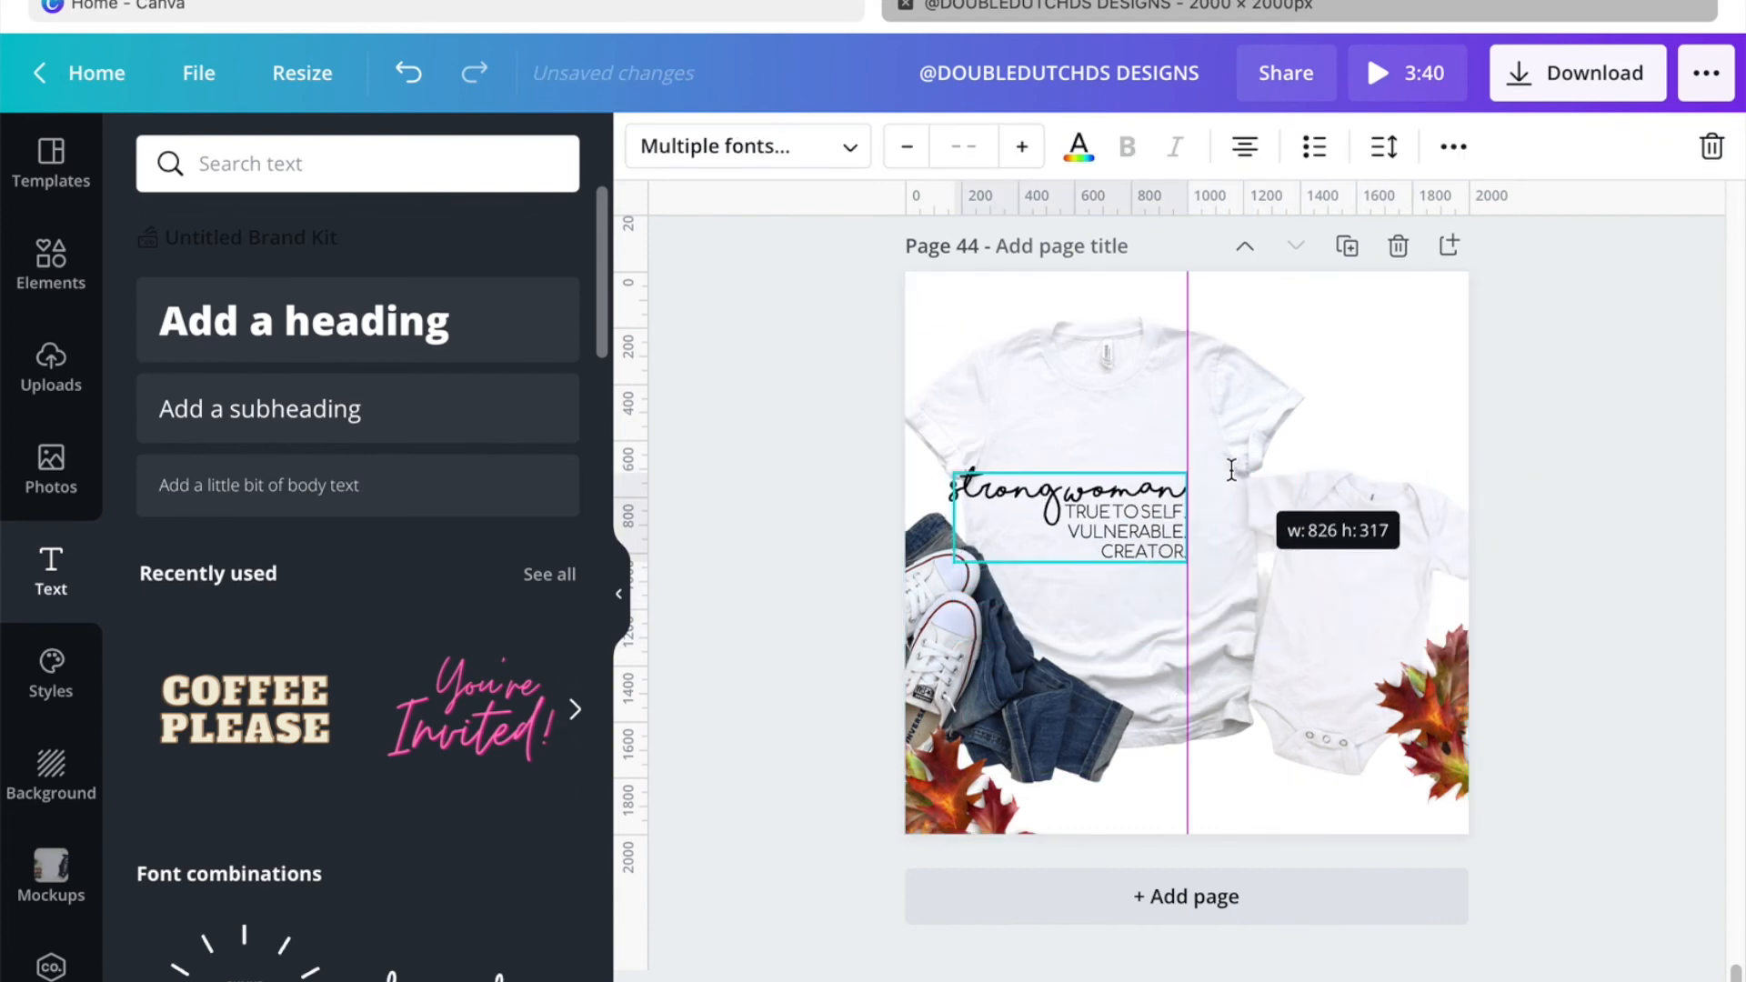
drag(1049, 625, 1049, 622)
click(1111, 523)
drag(1111, 523, 1213, 487)
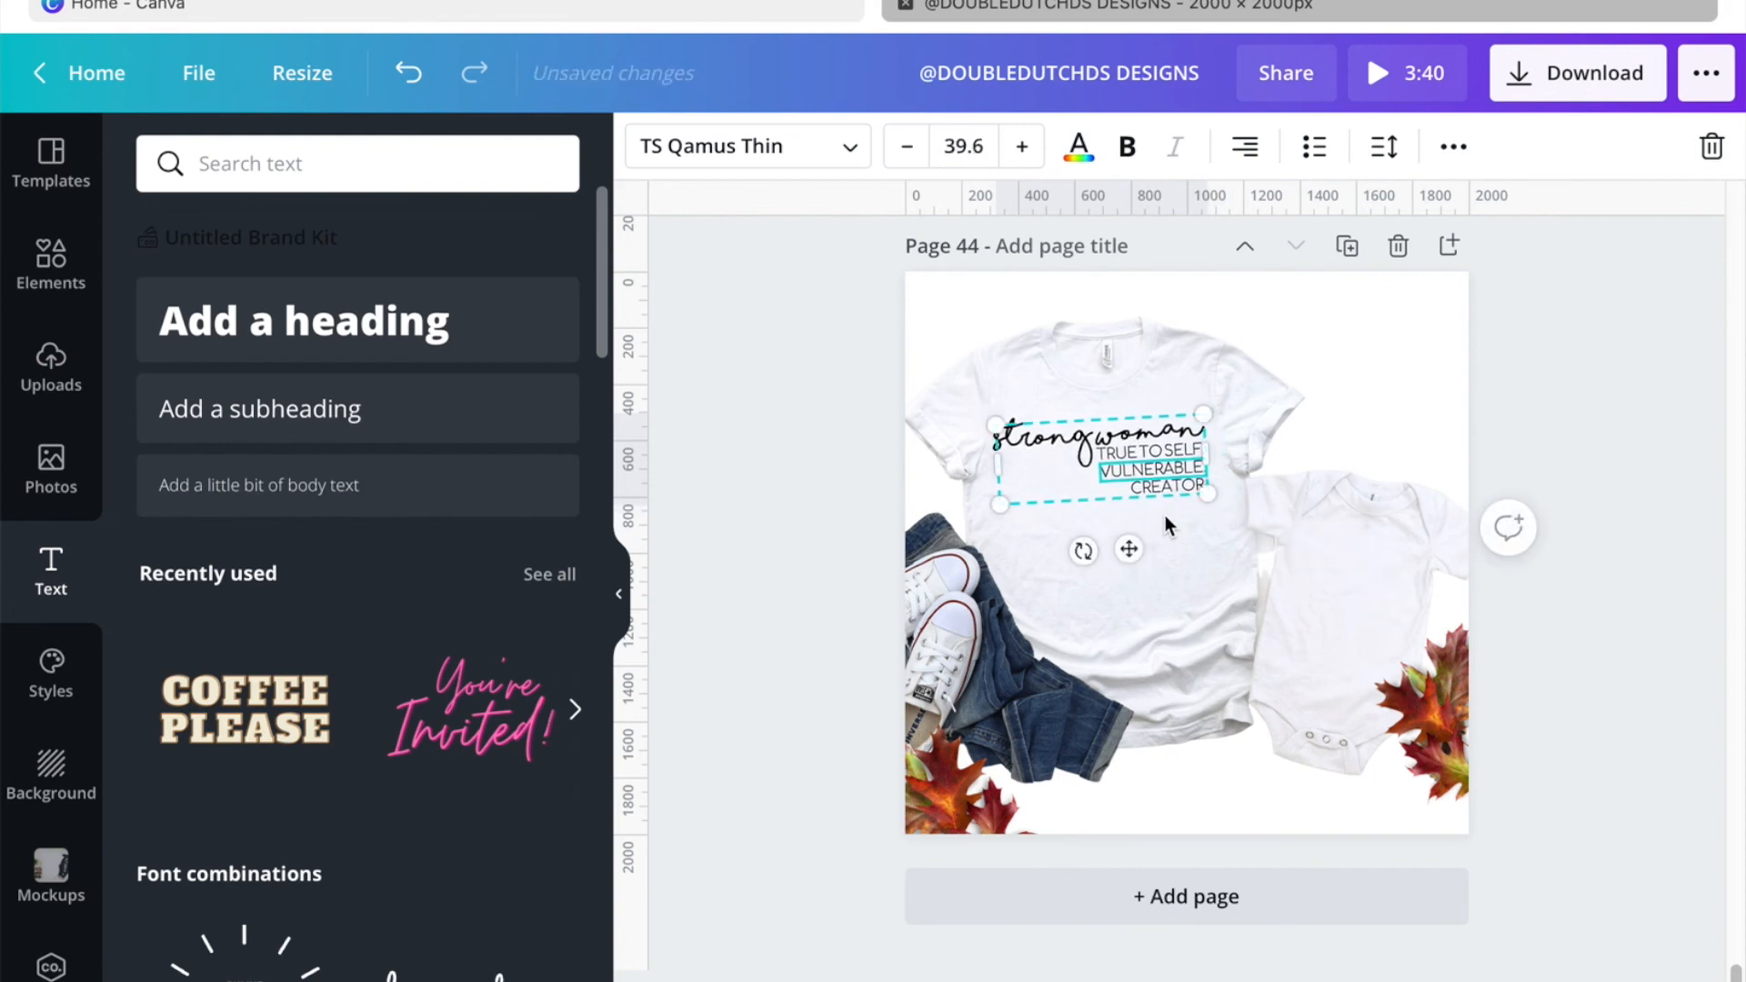
drag(1133, 546, 1135, 542)
click(1270, 591)
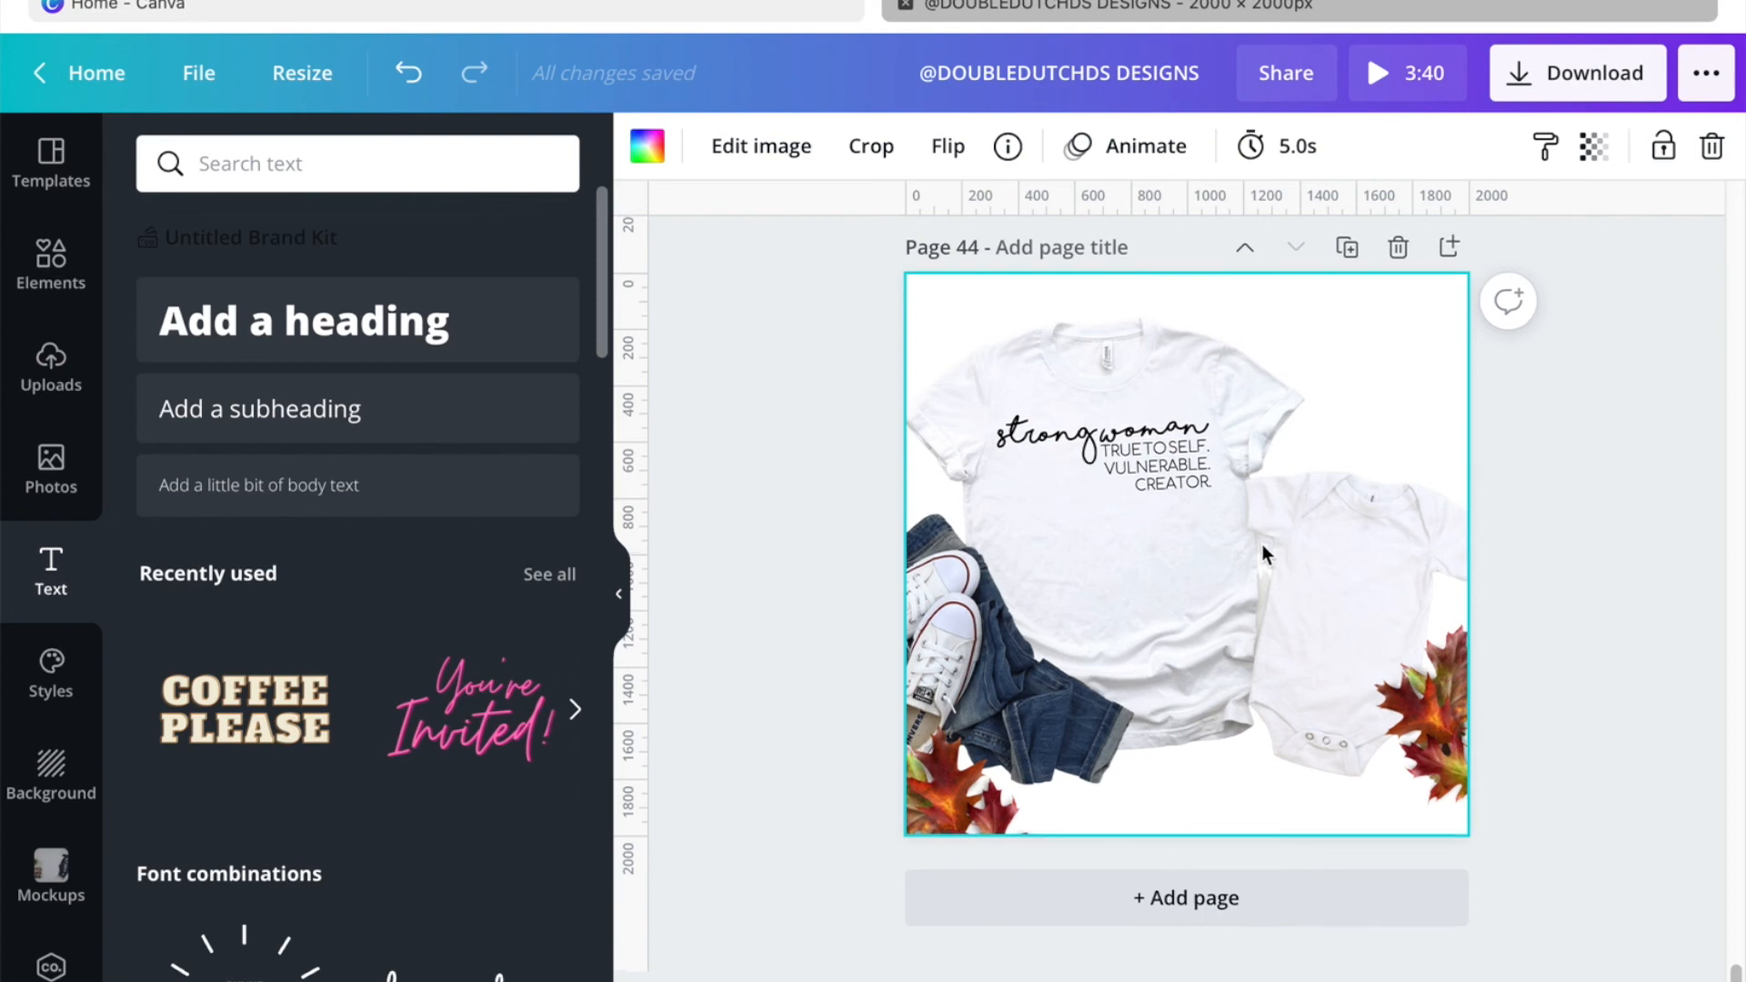
Step: Copy the grouped "PRODUCT OF A strong WOMAN." design from page 43 onto the page 44 mockup
scroll(1262, 544, up, 5)
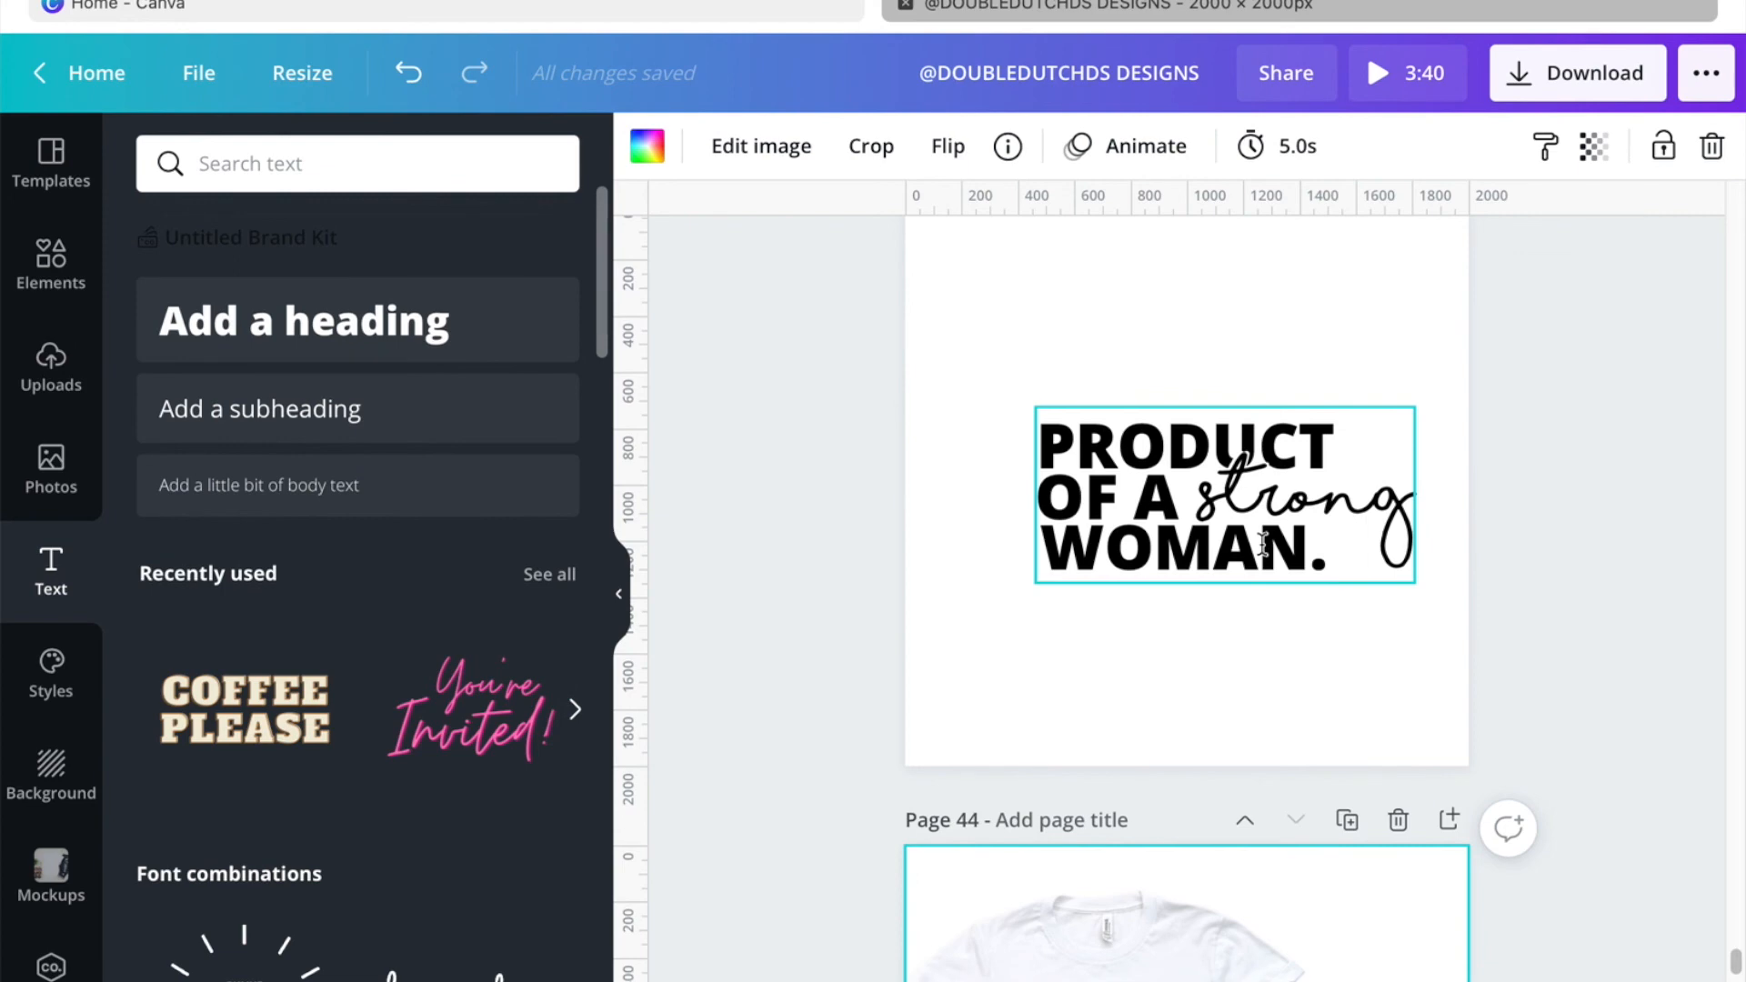
right_click(1263, 544)
click(1328, 447)
scroll(1270, 735, up, 12)
scroll(1272, 738, down, 15)
click(1334, 656)
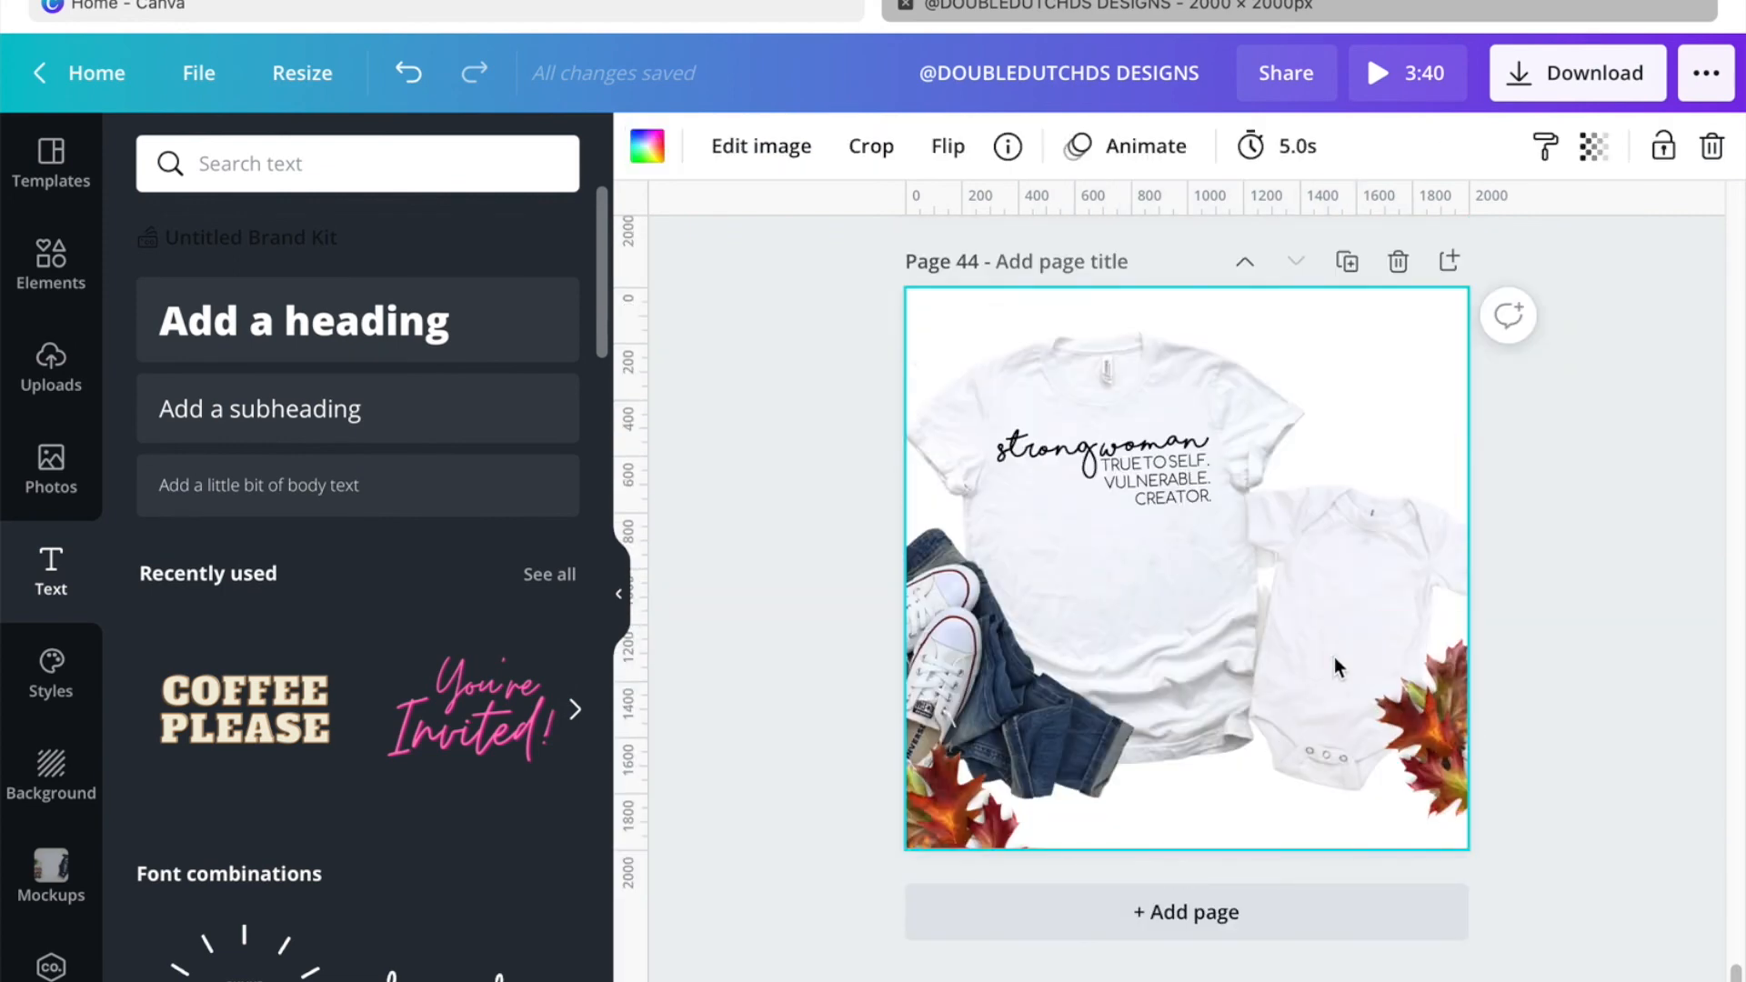
key(ctrl+v)
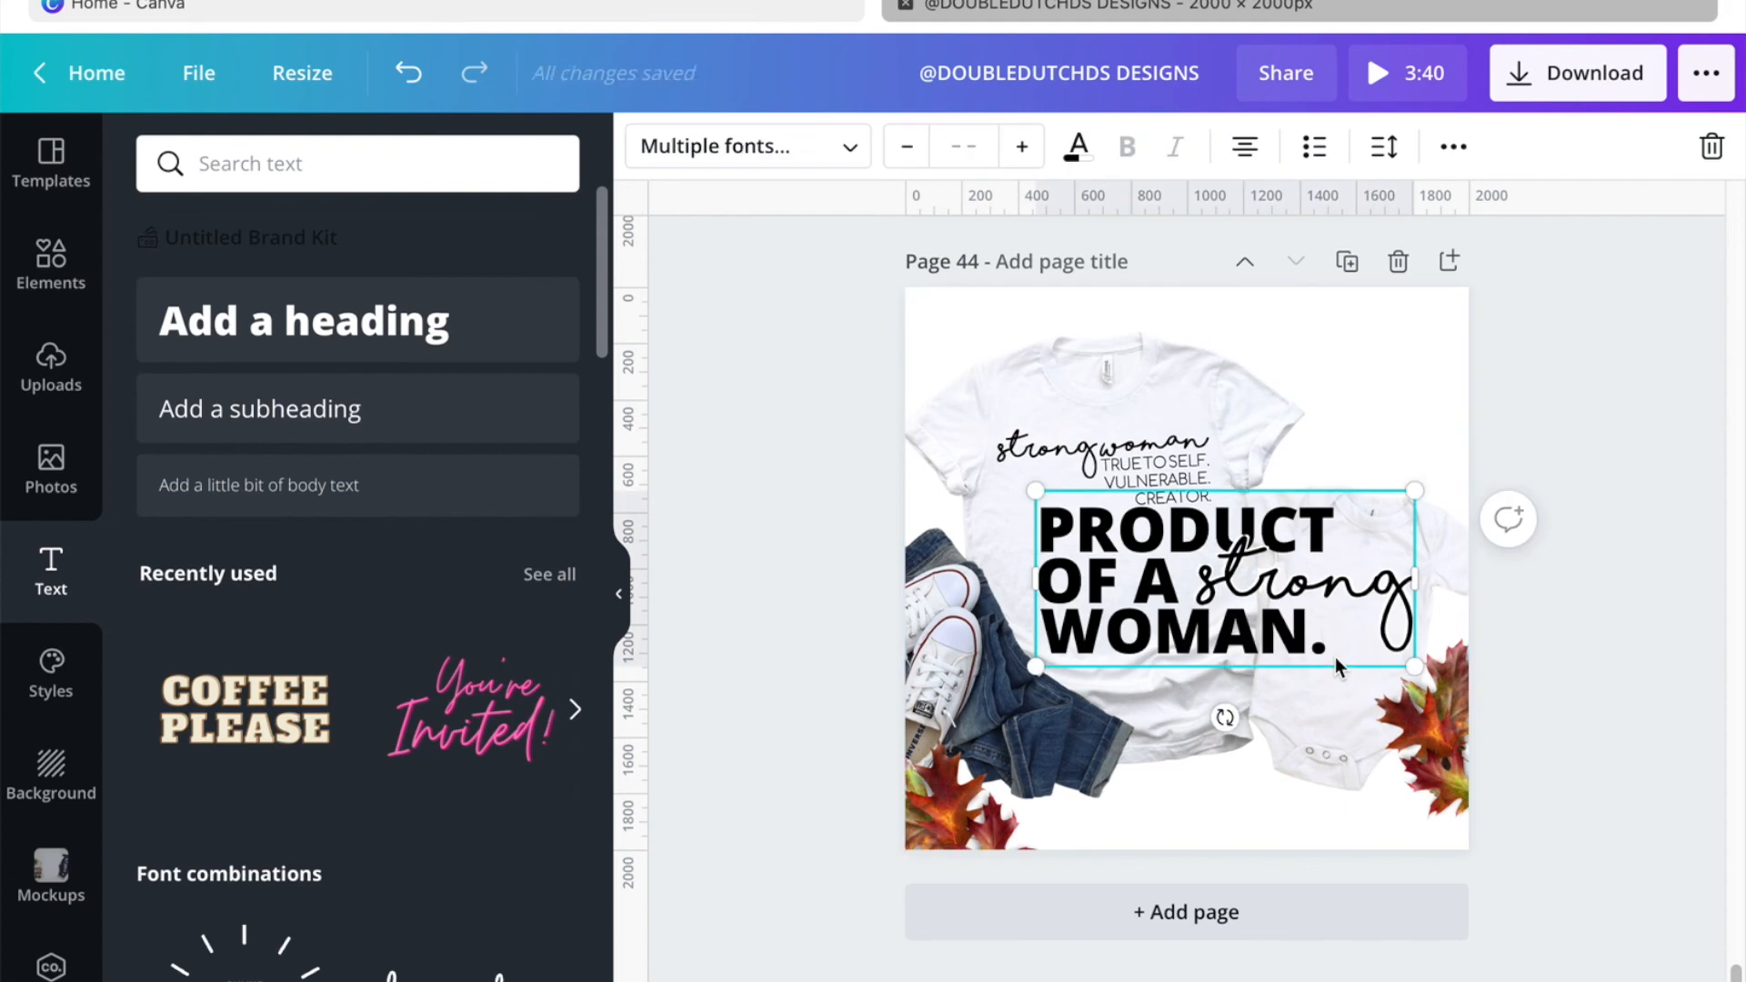
Step: Shrink the pasted "PRODUCT OF A strong WOMAN." design, tilt it clockwise and place it on the baby bodysuit's chest
drag(1414, 668, 1184, 570)
mouse_move(1090, 615)
mouse_down()
mouse_move(1044, 600)
mouse_move(1077, 618)
mouse_up()
drag(1096, 526, 1343, 547)
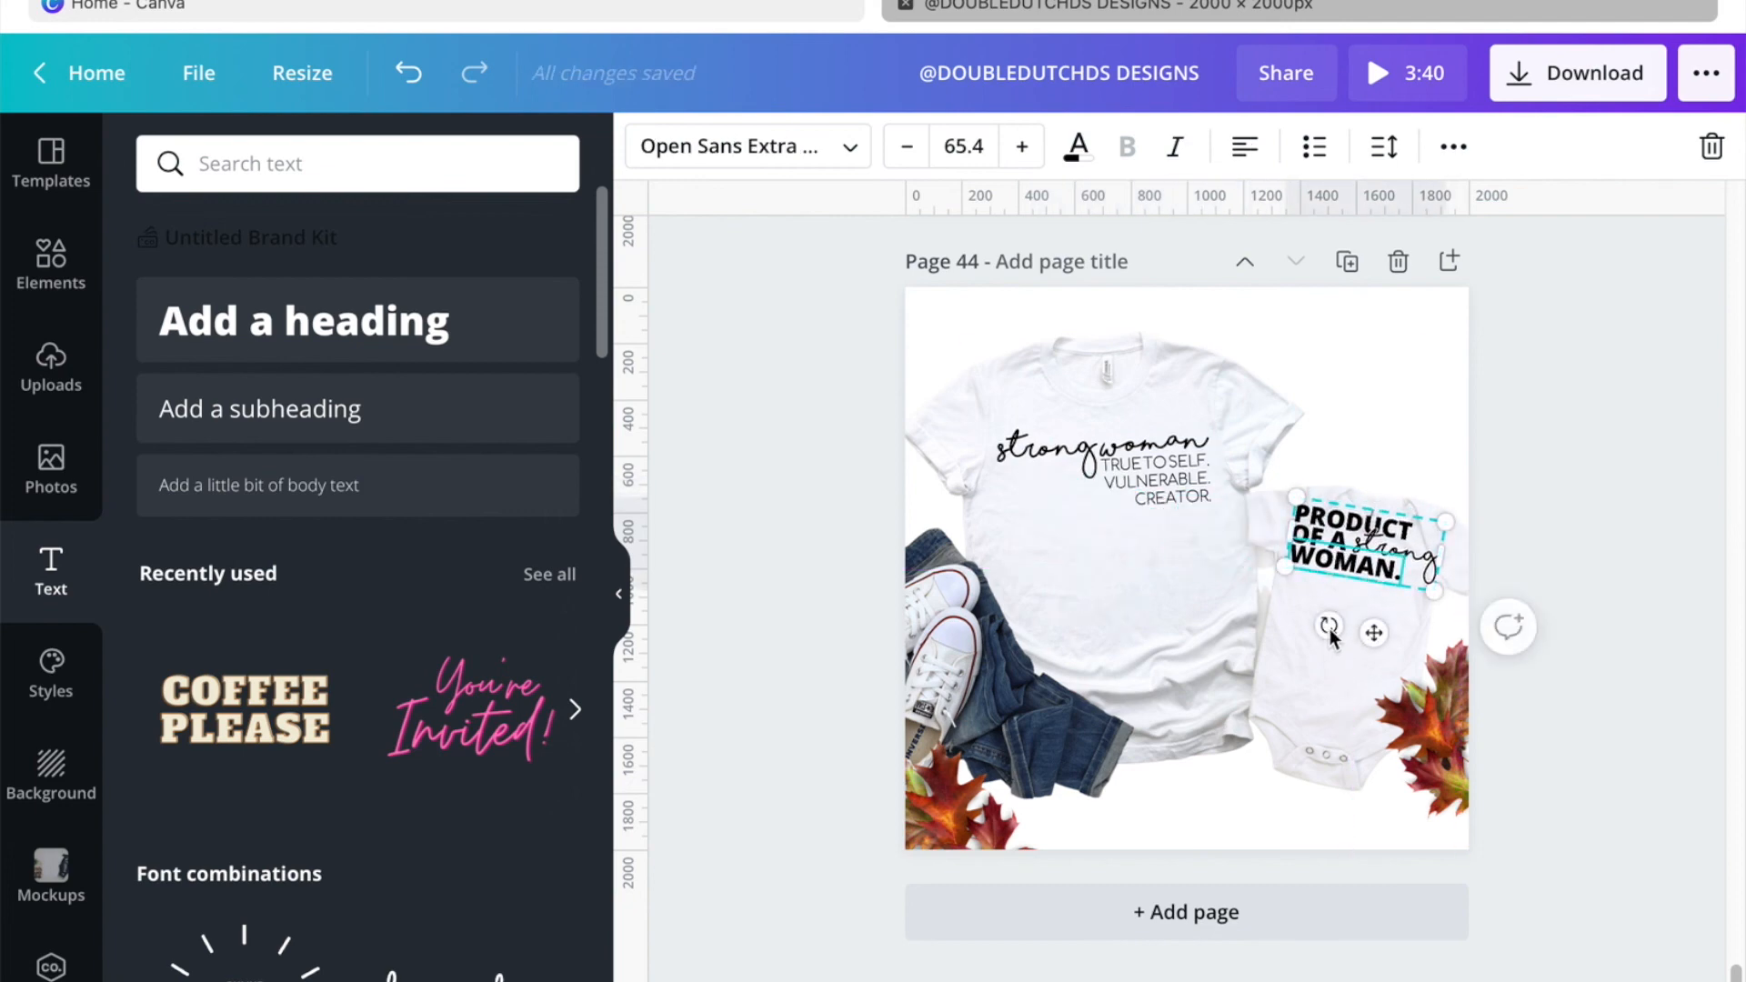
drag(1330, 629, 1331, 642)
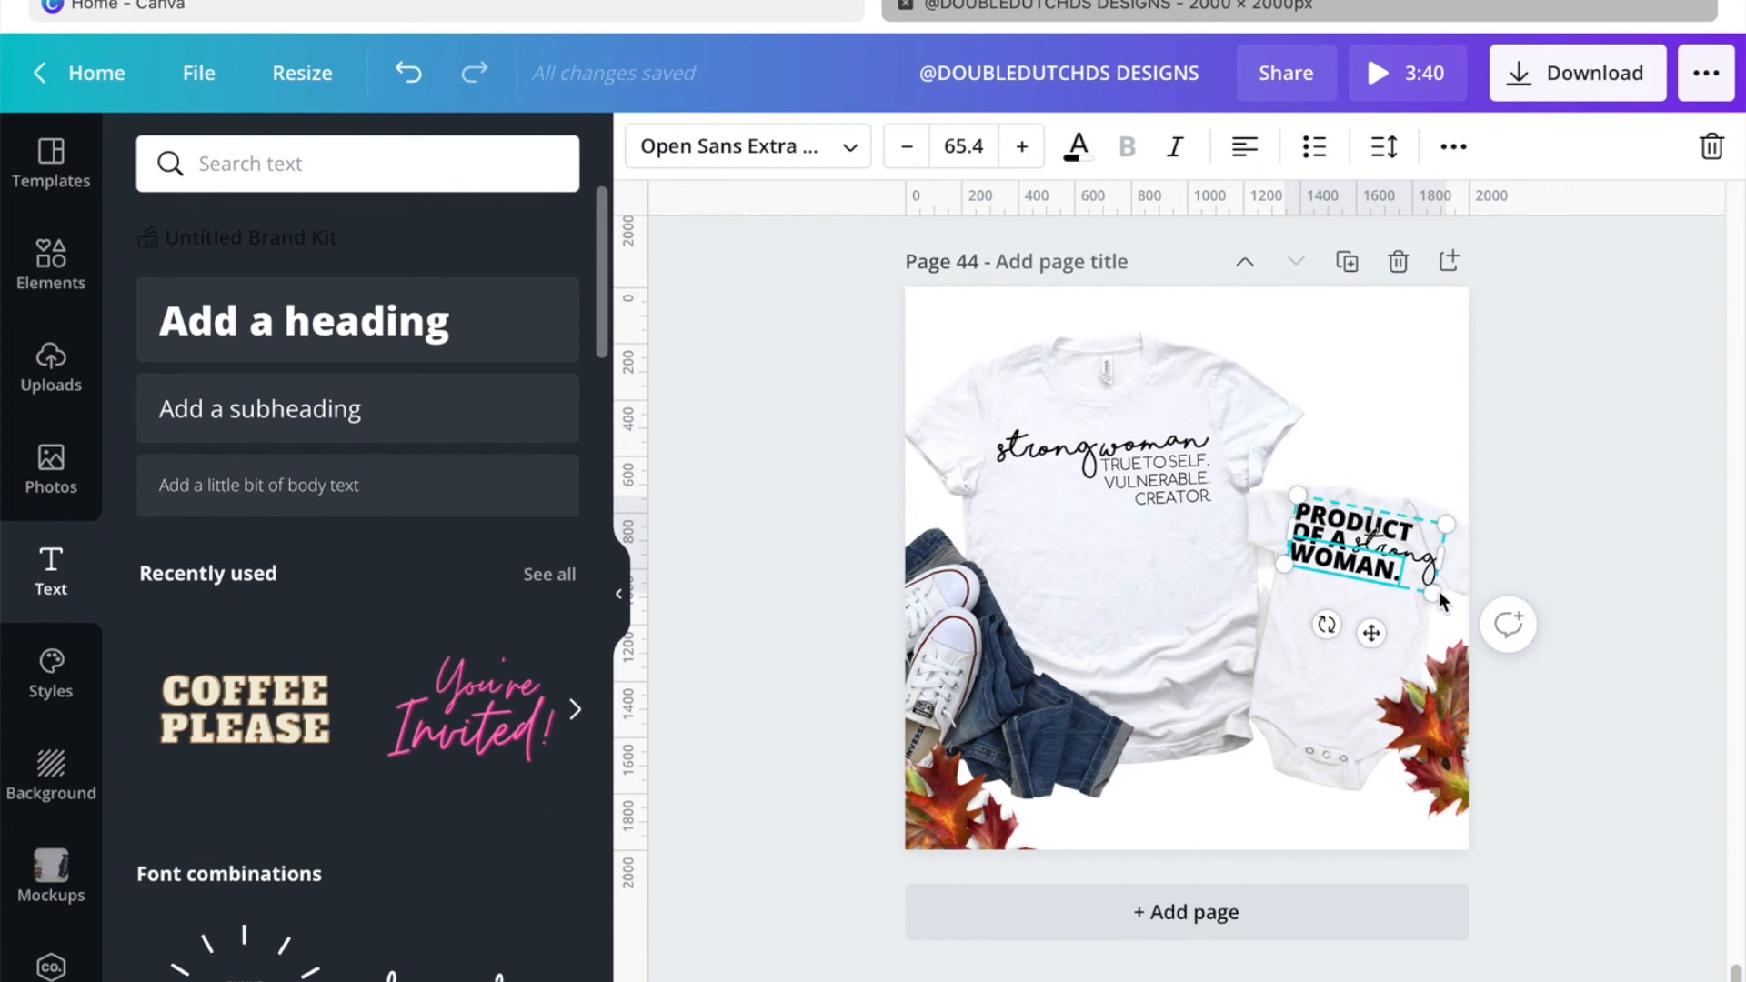
drag(1432, 593, 1357, 592)
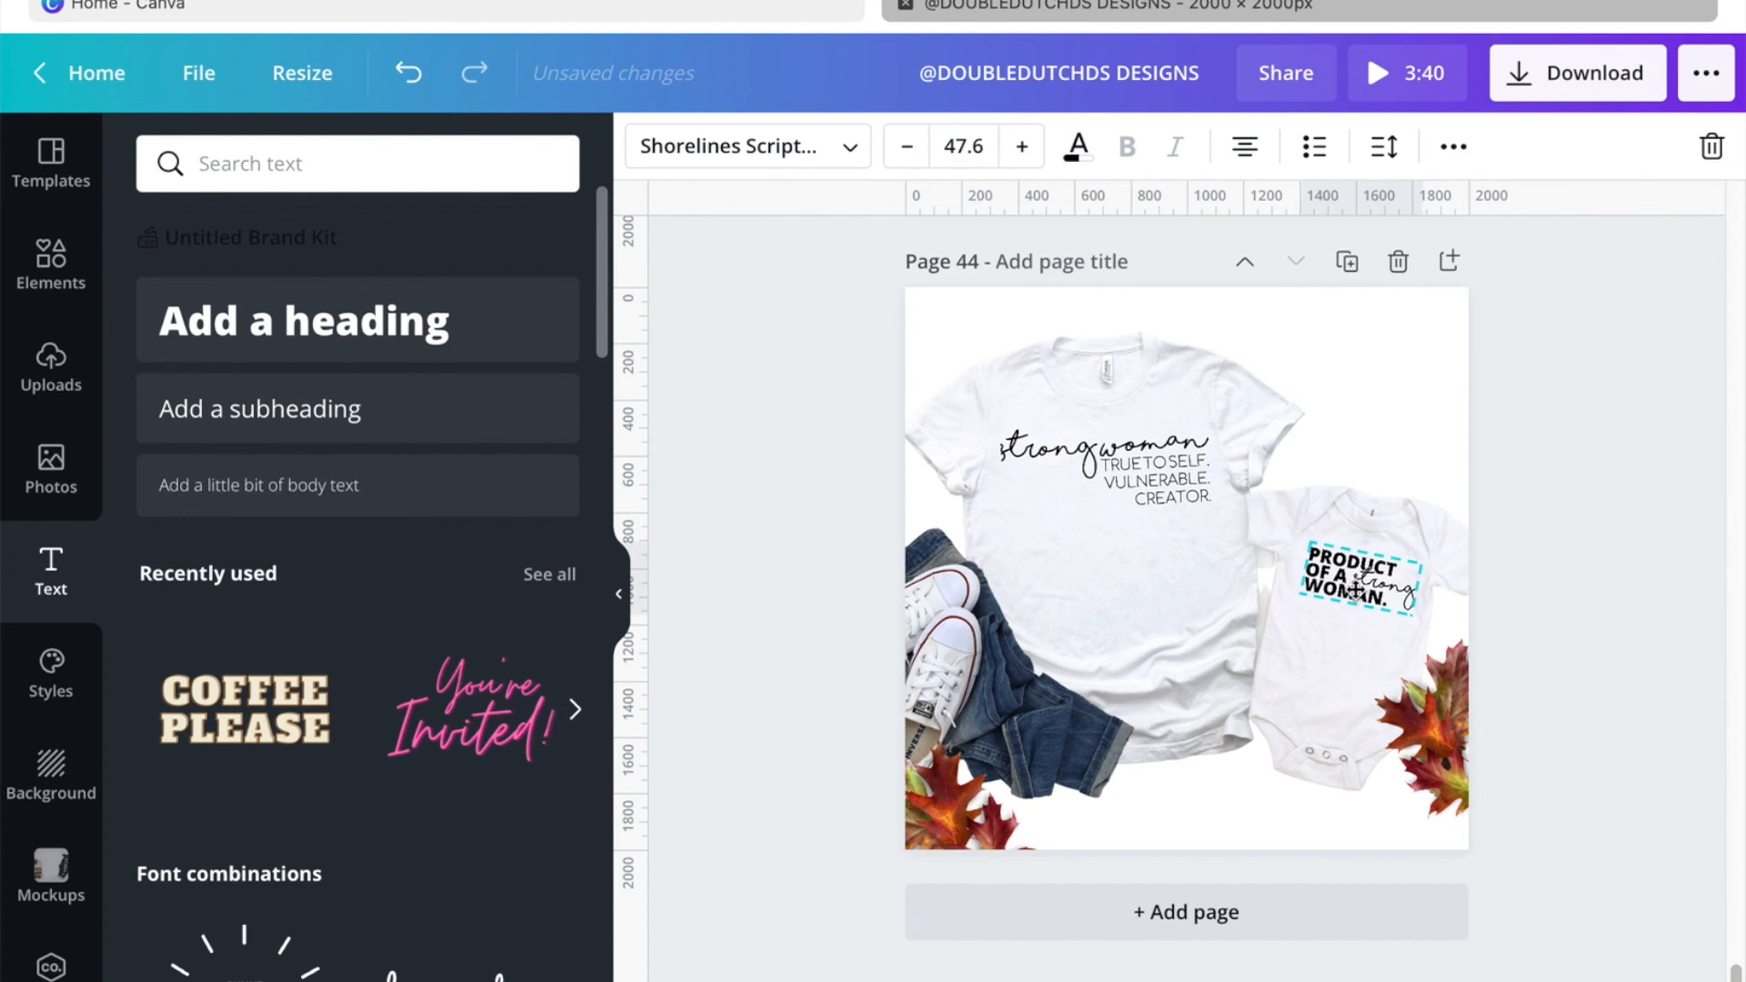
click(1379, 405)
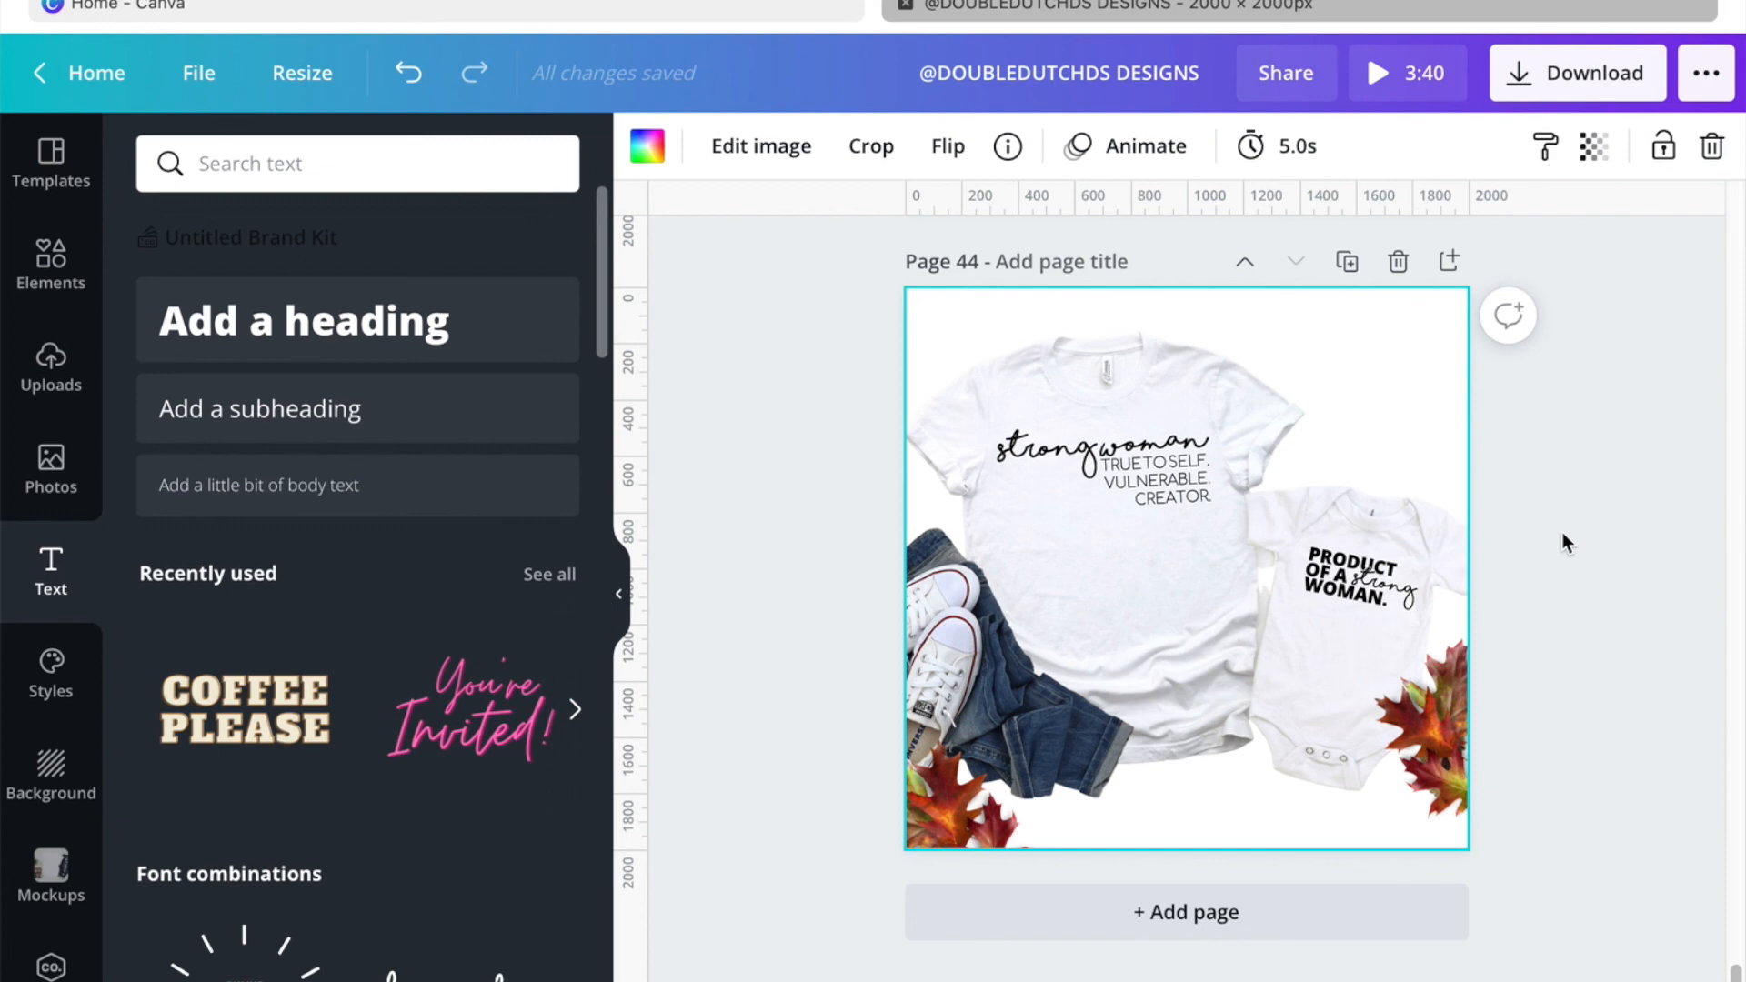
click(1572, 82)
click(1328, 270)
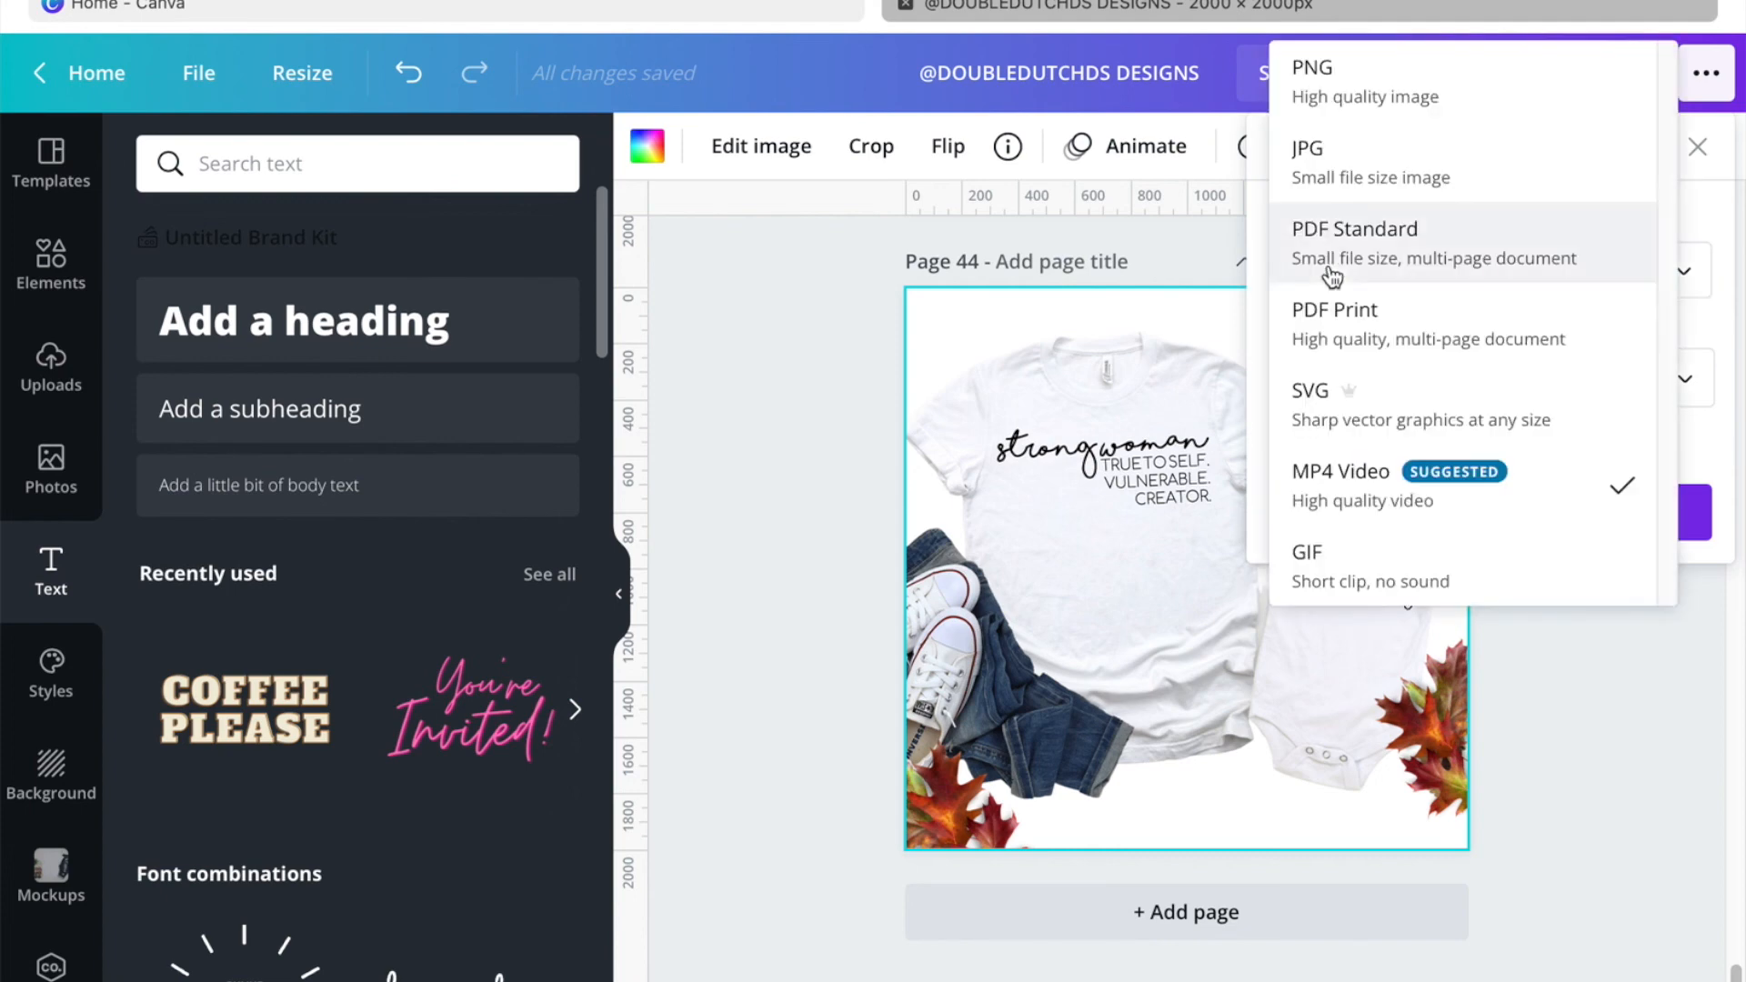
click(1347, 85)
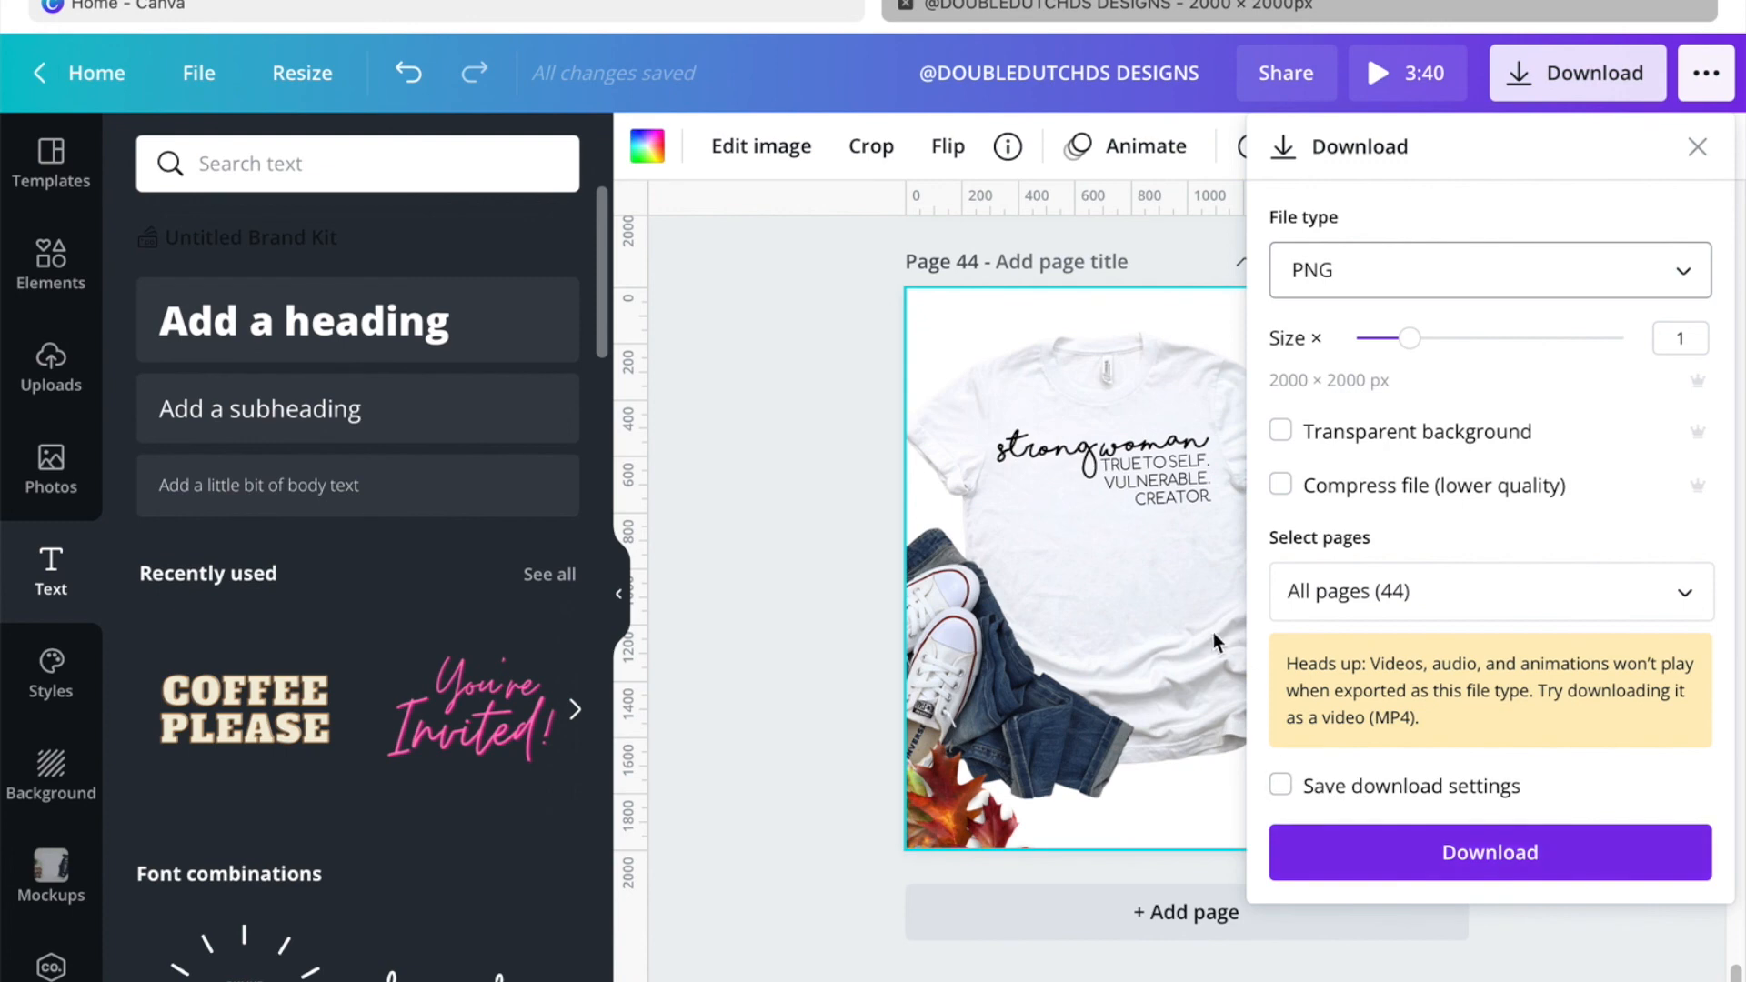
click(1180, 627)
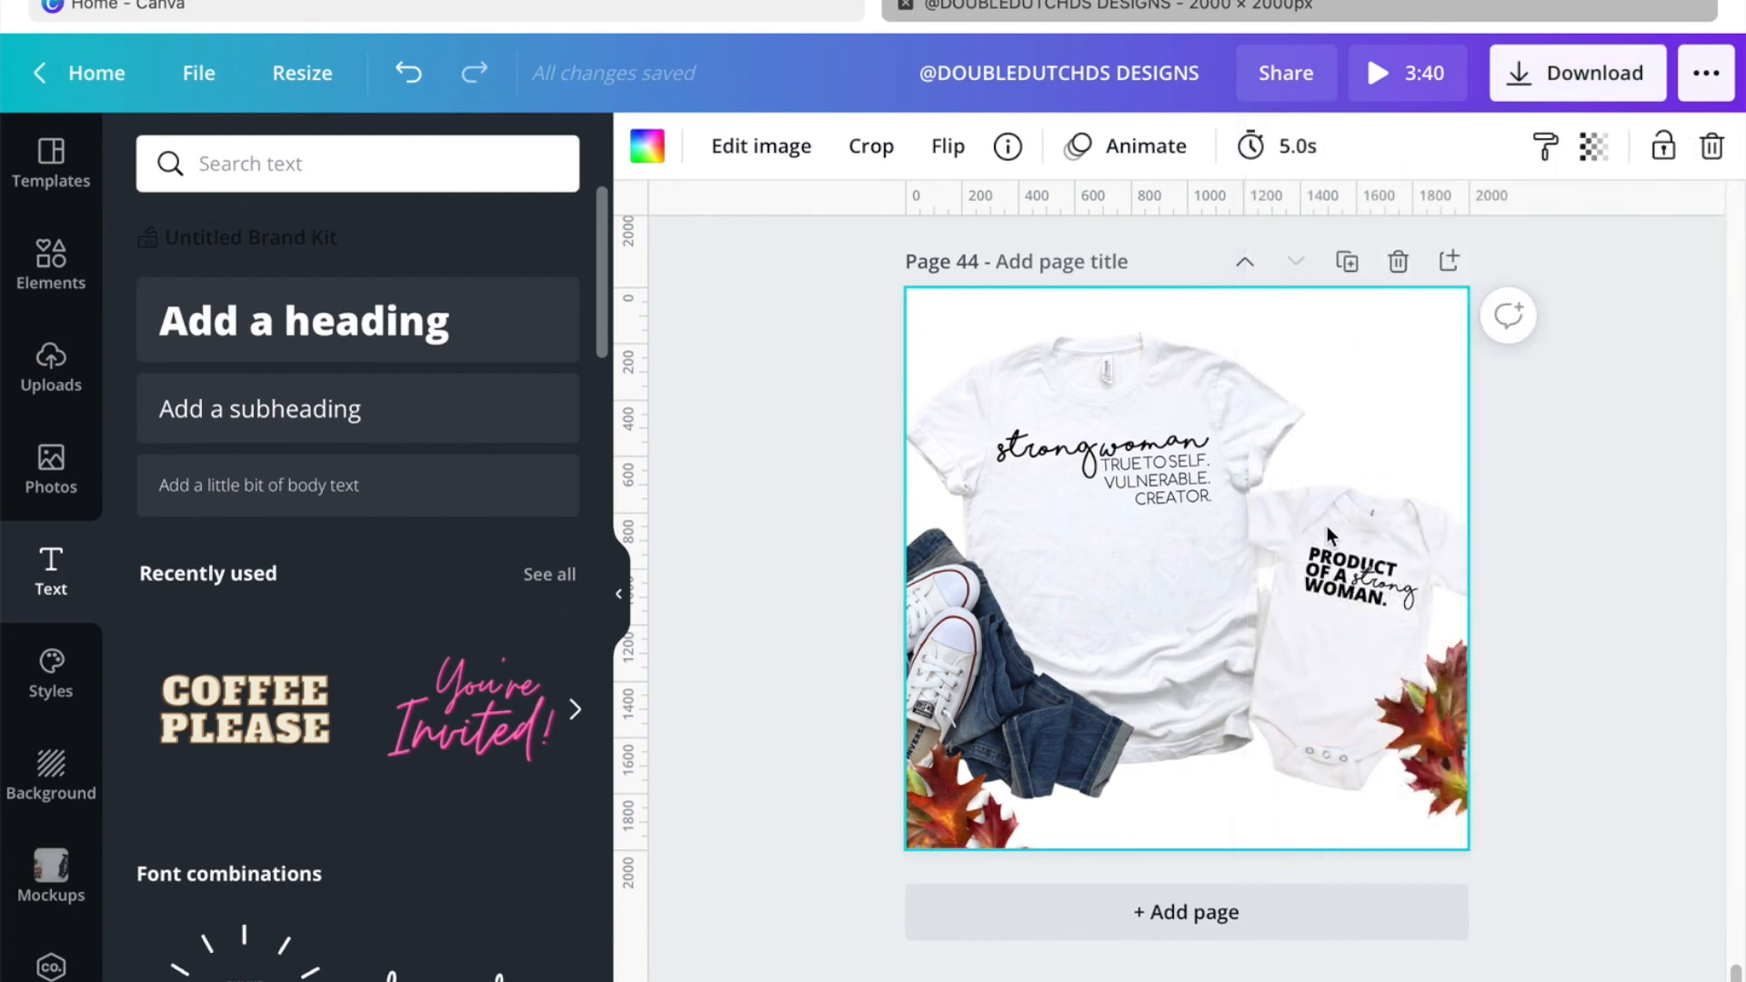
click(1588, 477)
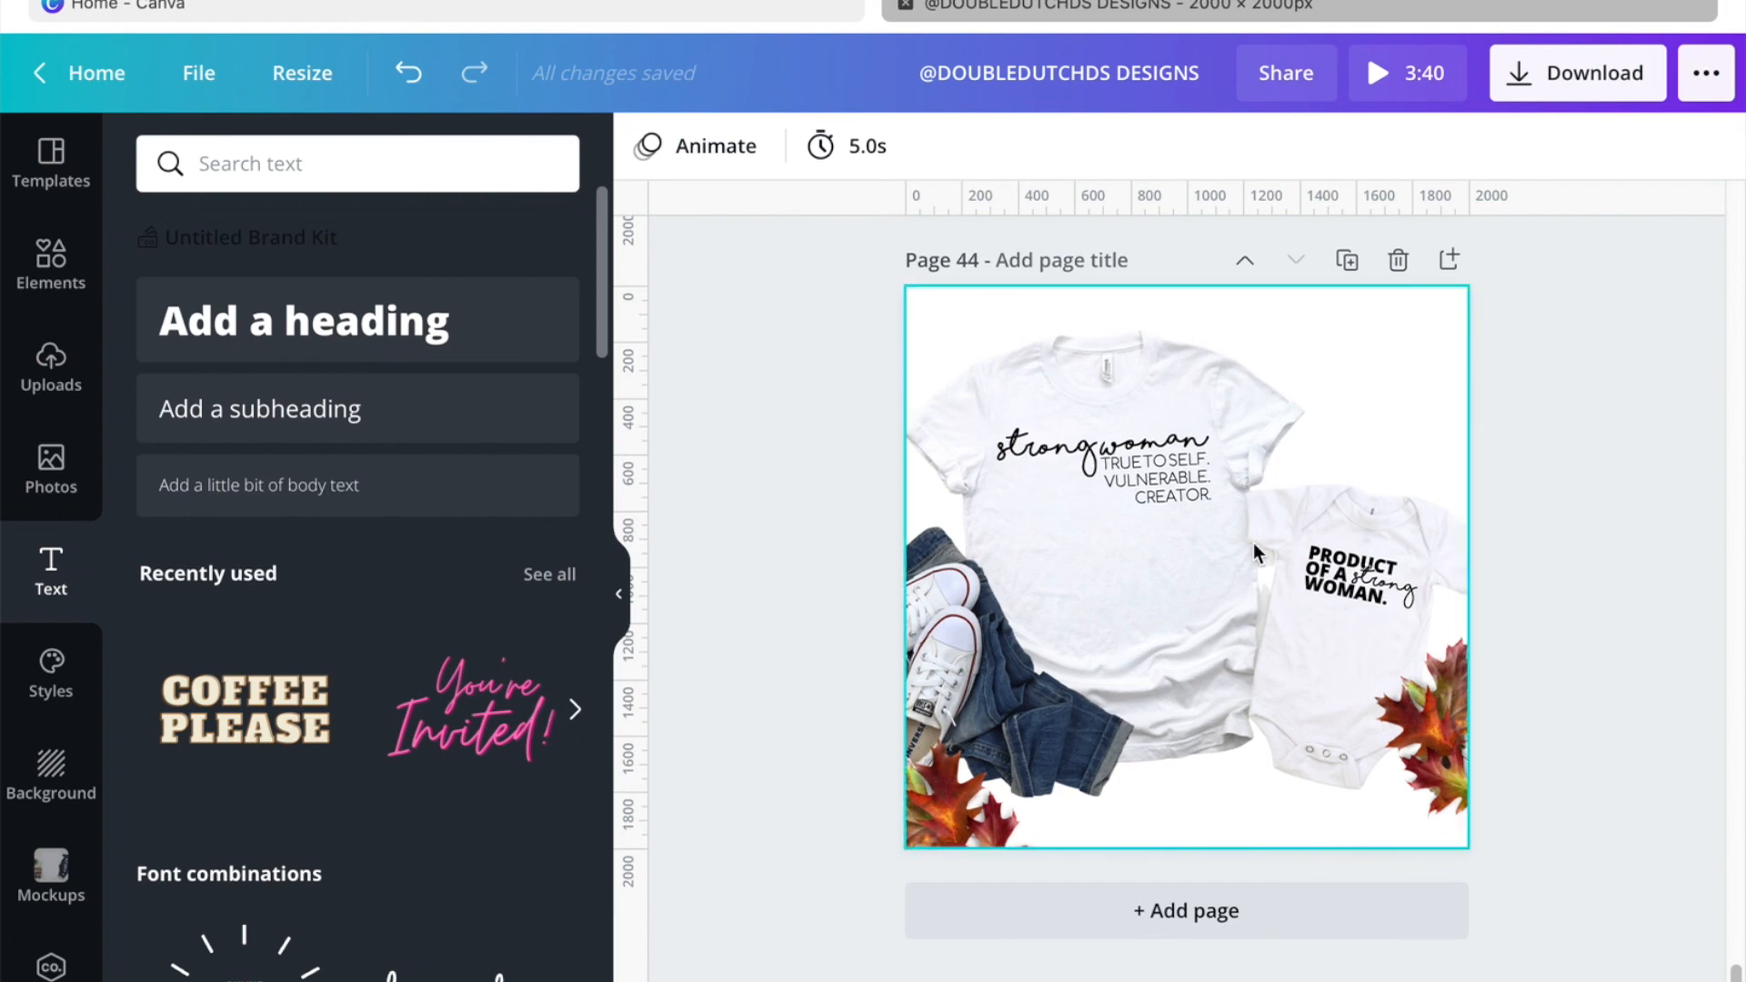
Step: Set up the design download as PNG with a transparent background, keeping all pages selected
scroll(1253, 543, up, 5)
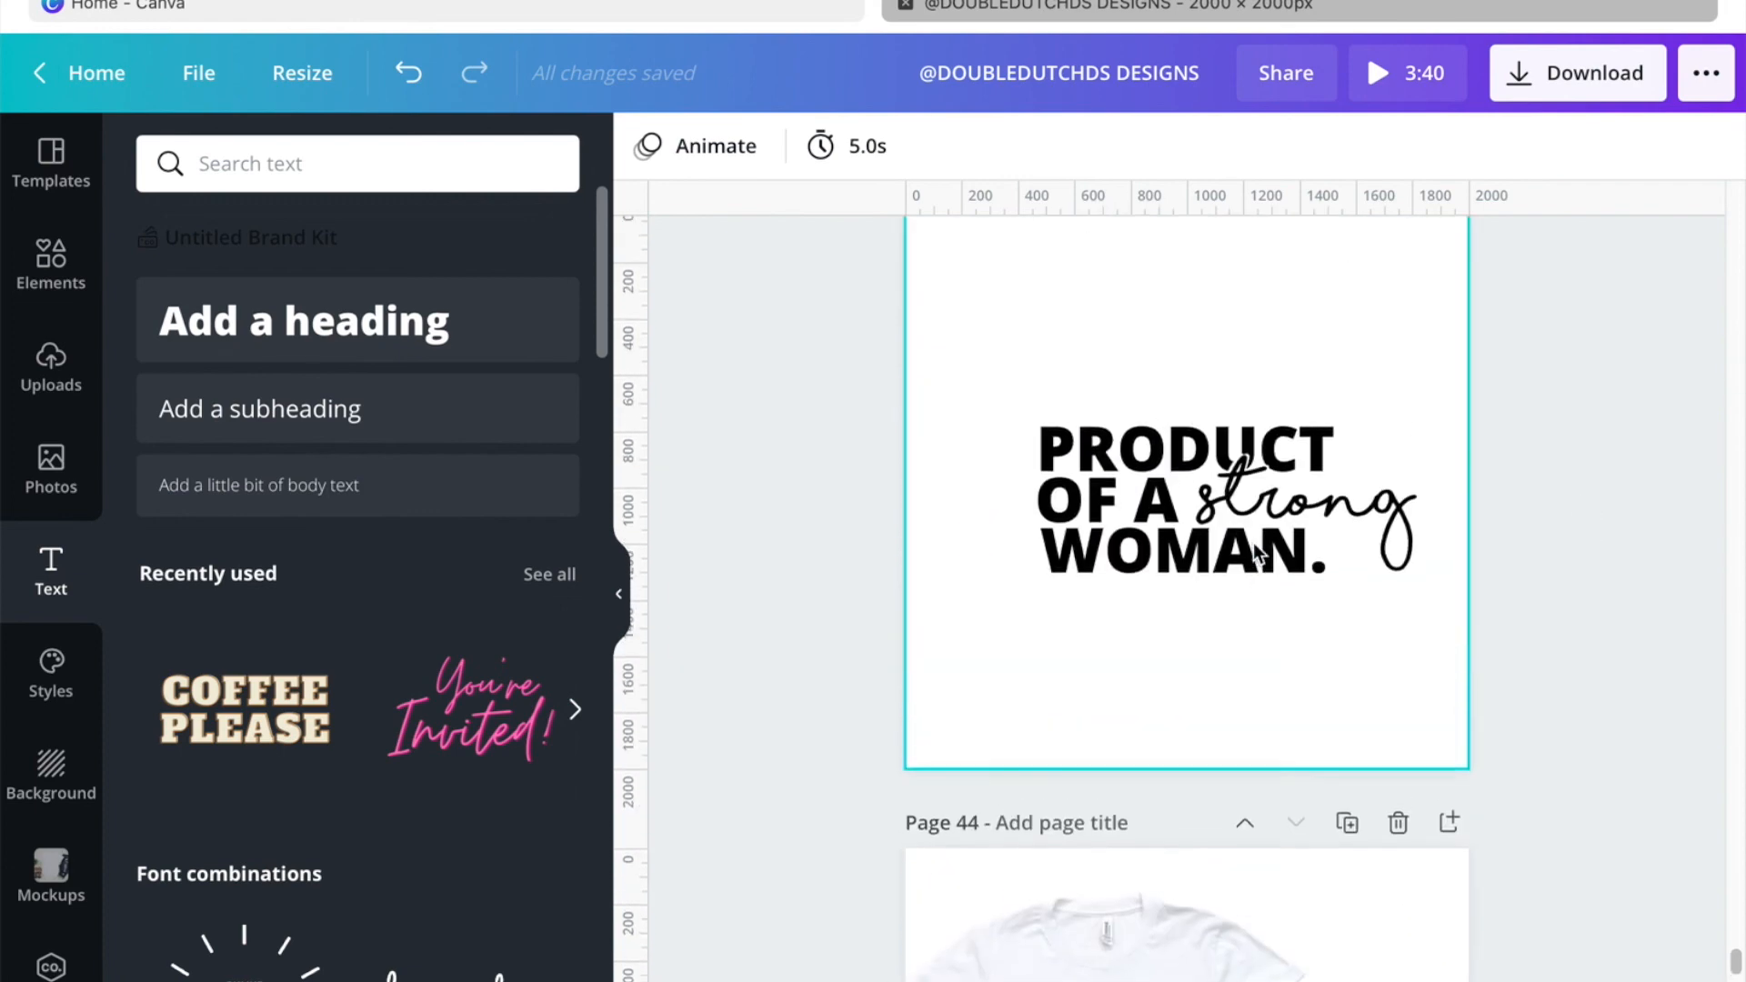
scroll(1253, 543, up, 1)
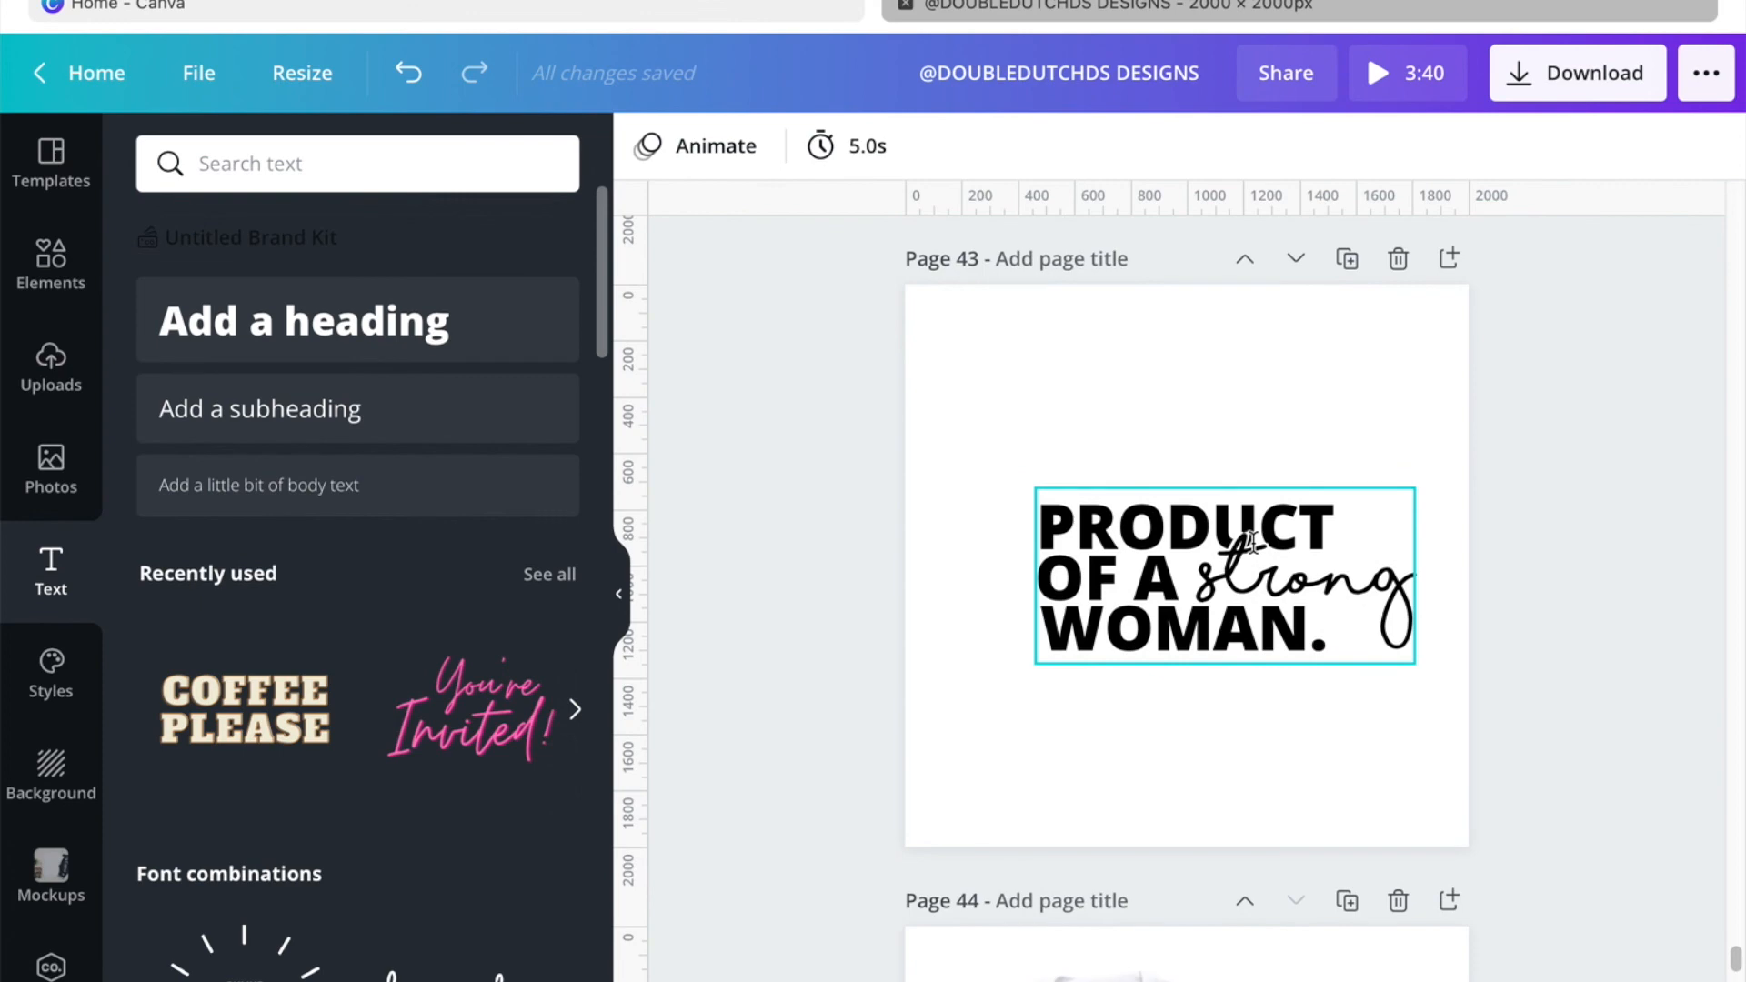
click(1564, 91)
click(1435, 277)
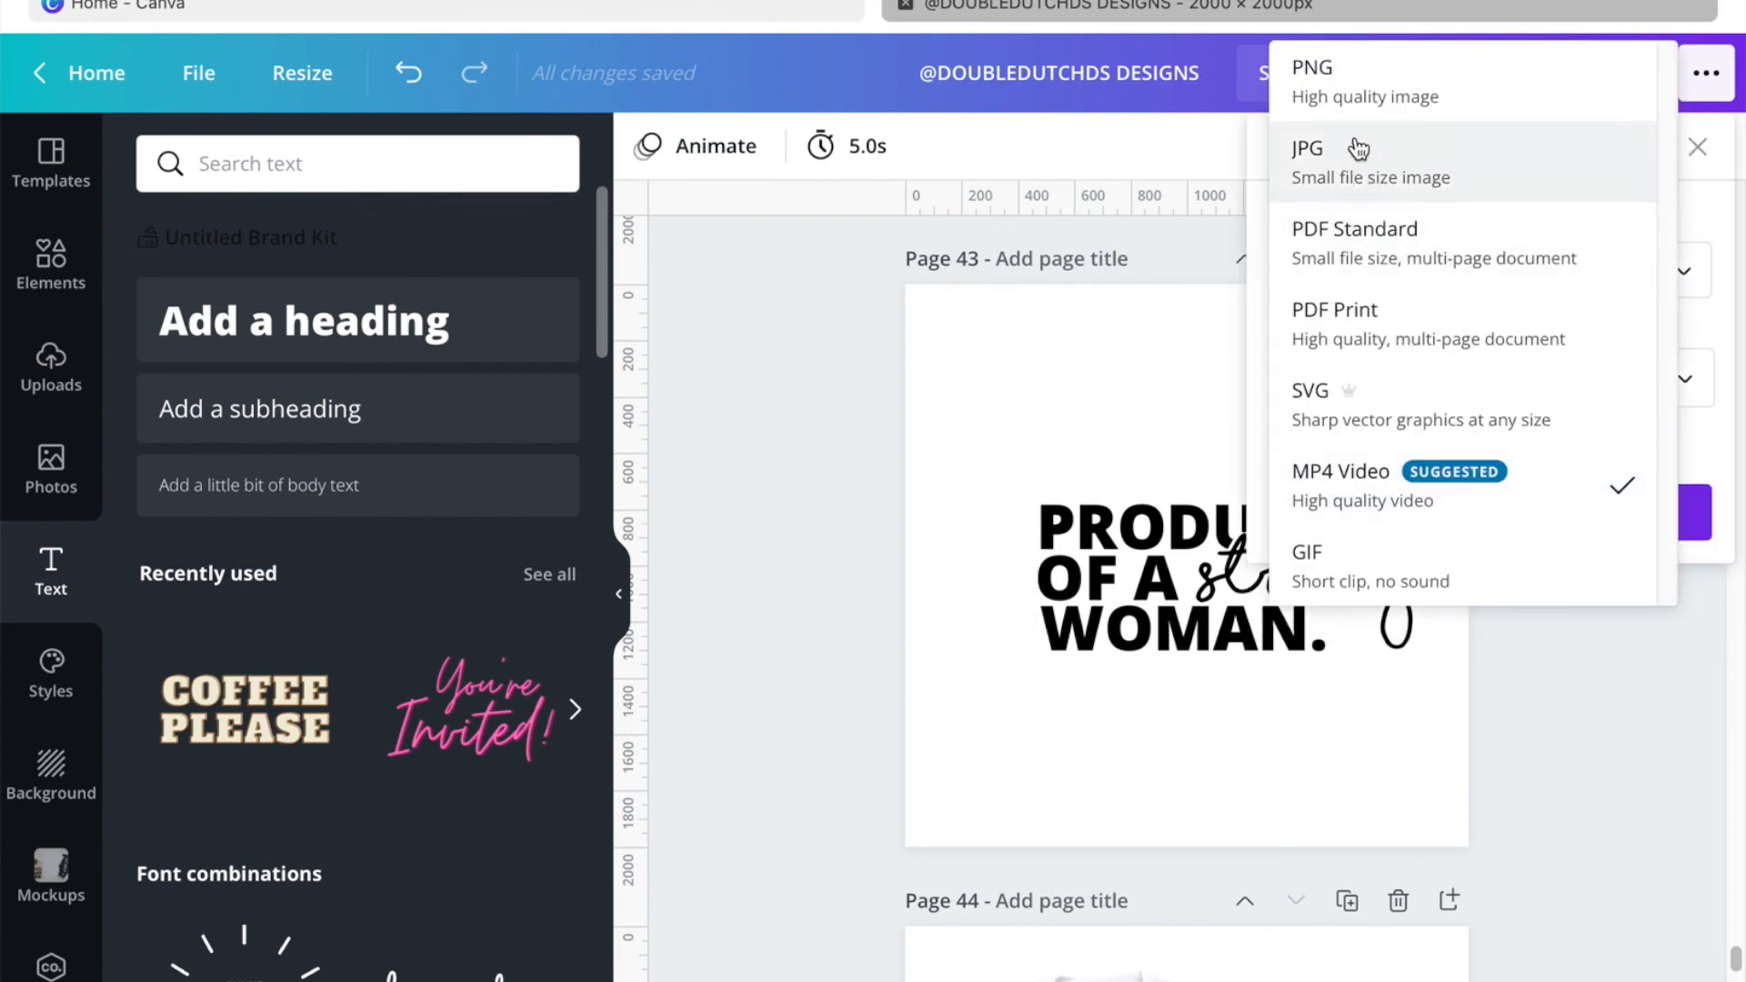
click(1366, 105)
click(1282, 433)
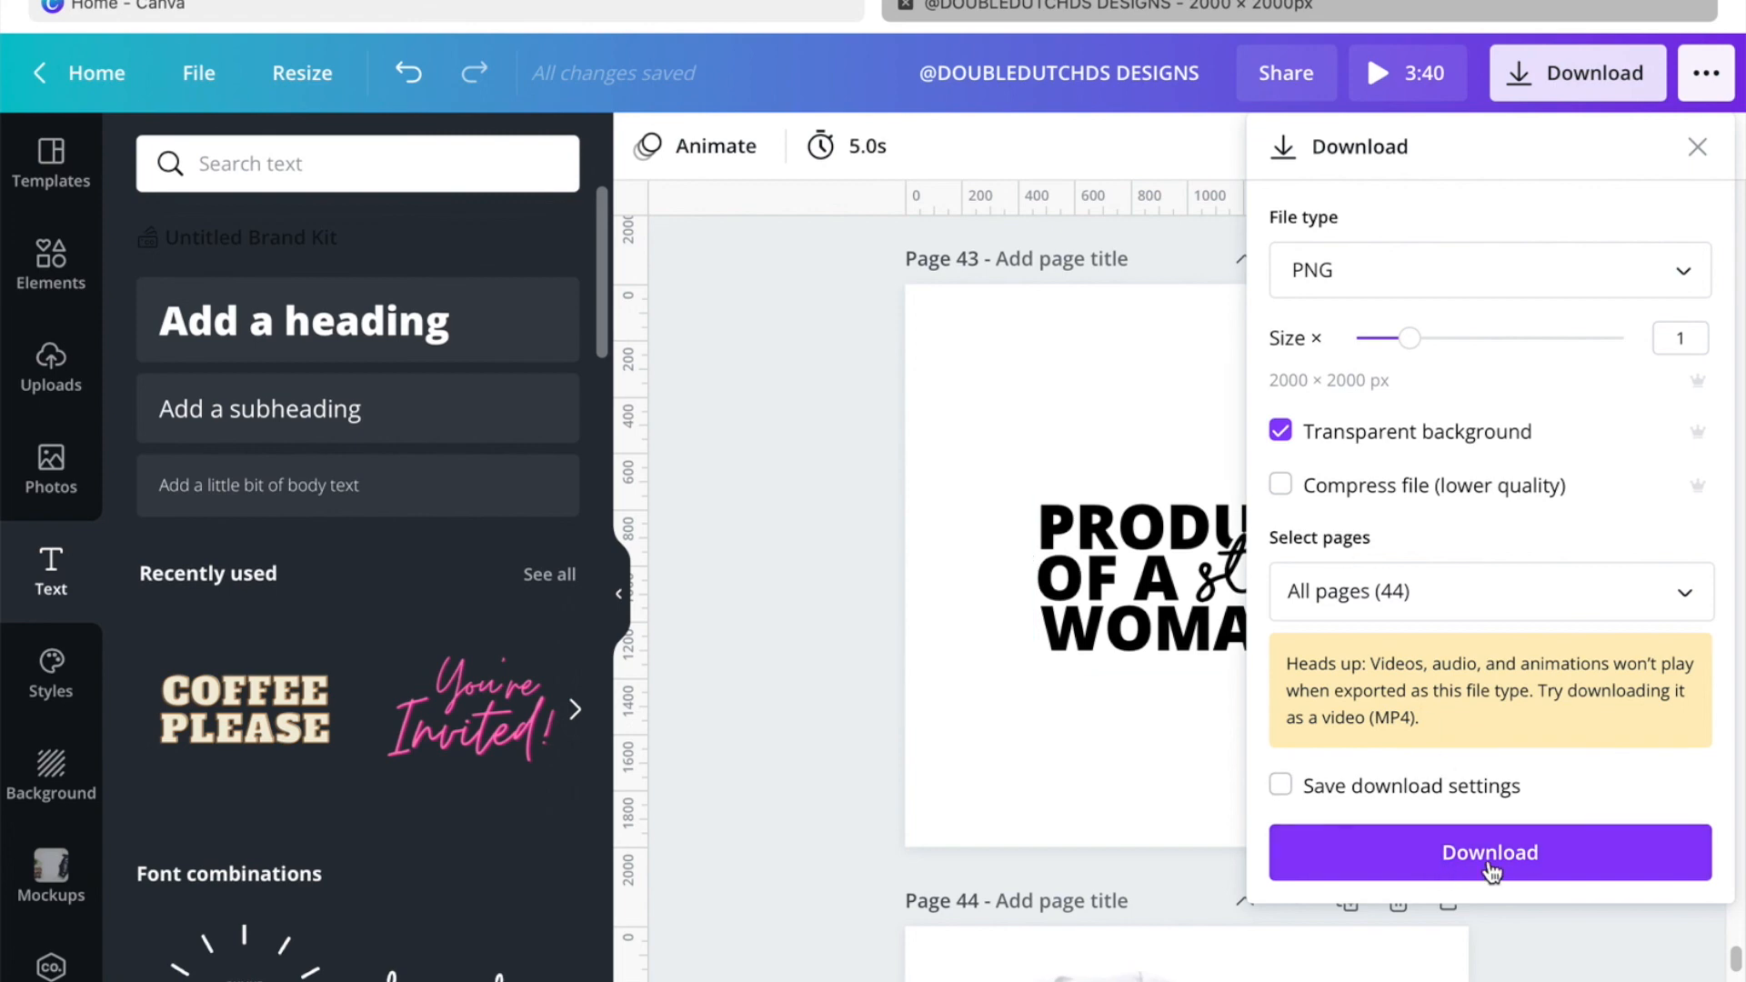
click(1540, 868)
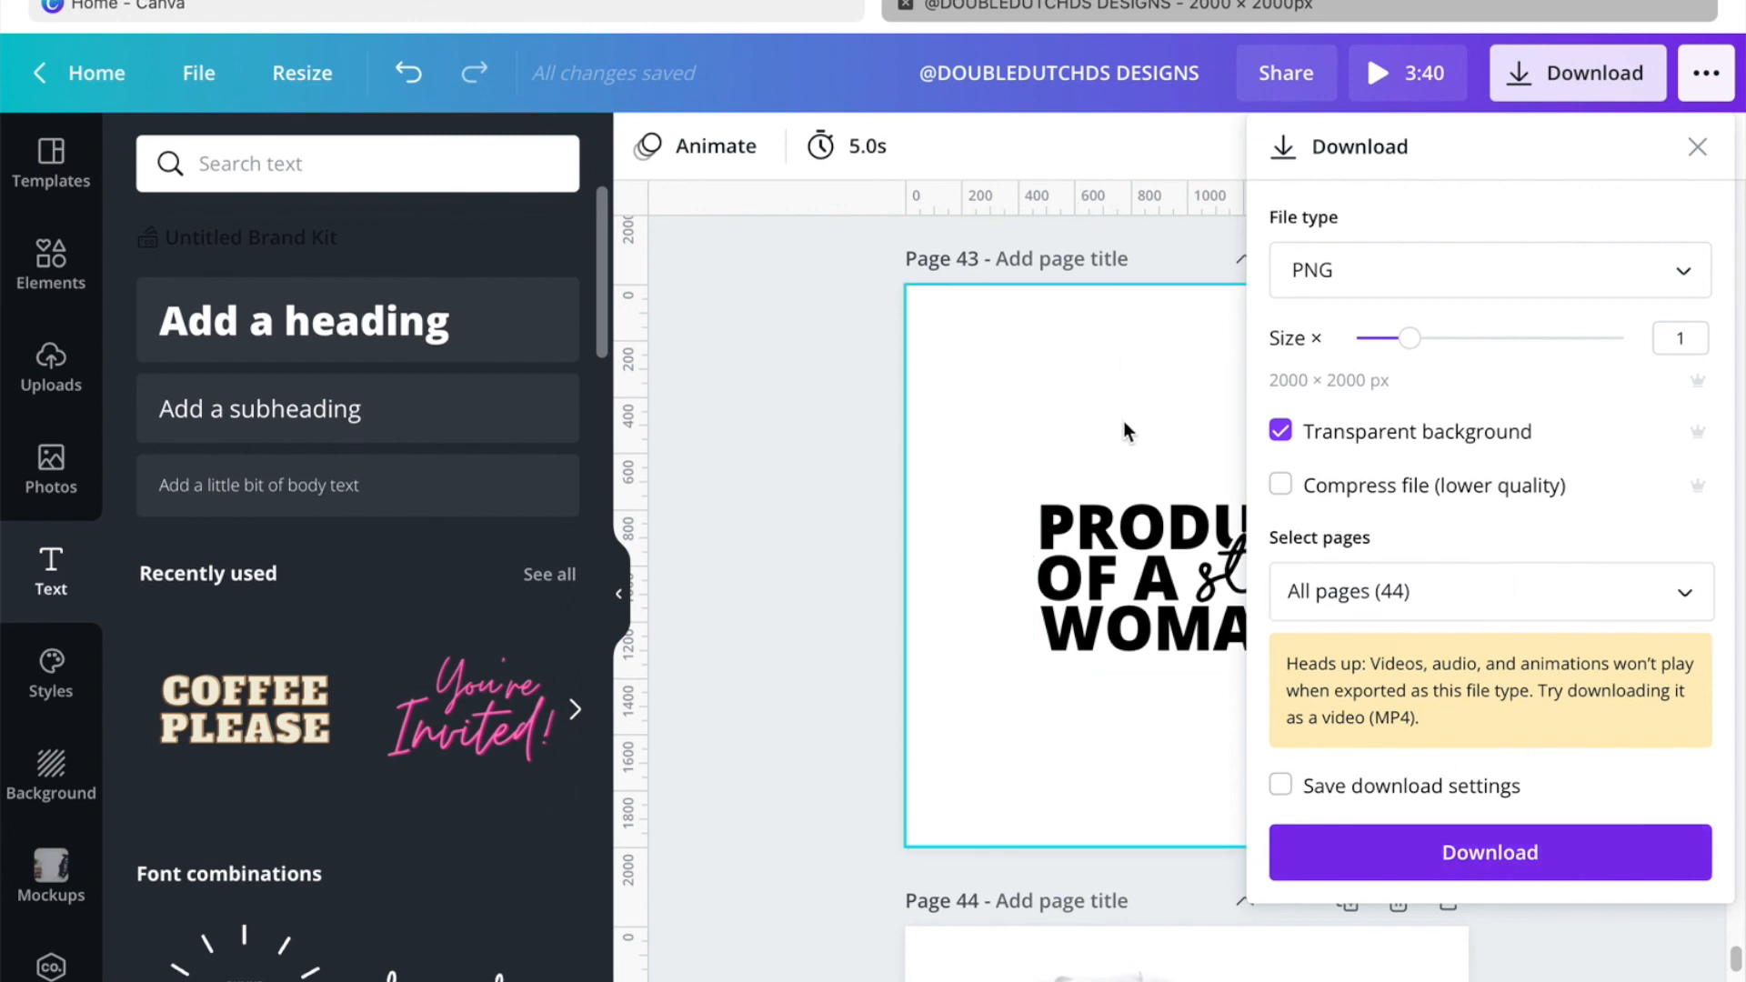